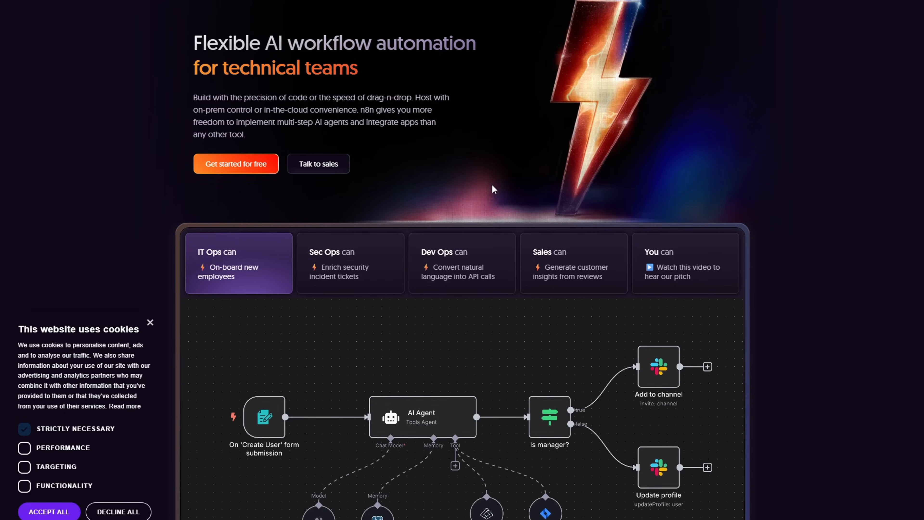
{"action": "scroll", "coordinate": [491, 184], "scroll_direction": "down", "scroll_amount": 5}
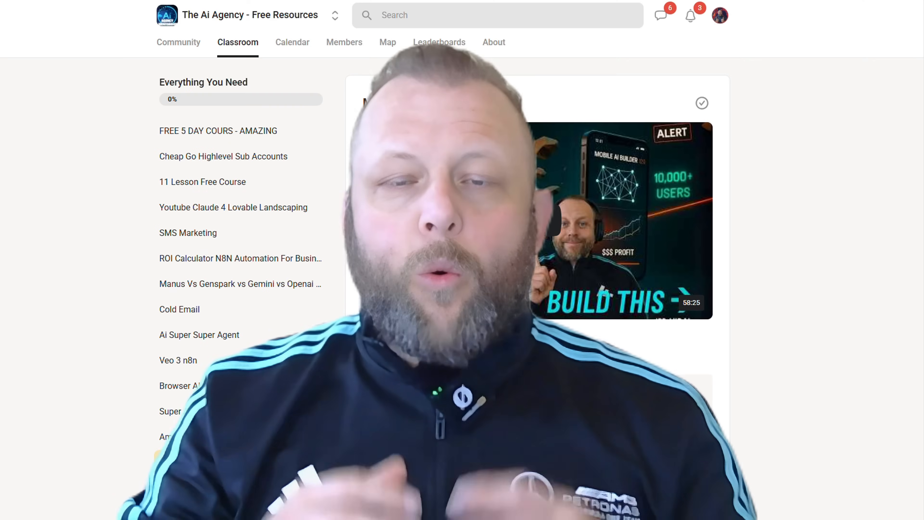
{"action": "scroll", "coordinate": [462, 255], "scroll_direction": "down", "scroll_amount": 3}
{"action": "scroll", "coordinate": [462, 255], "scroll_direction": "down", "scroll_amount": 4}
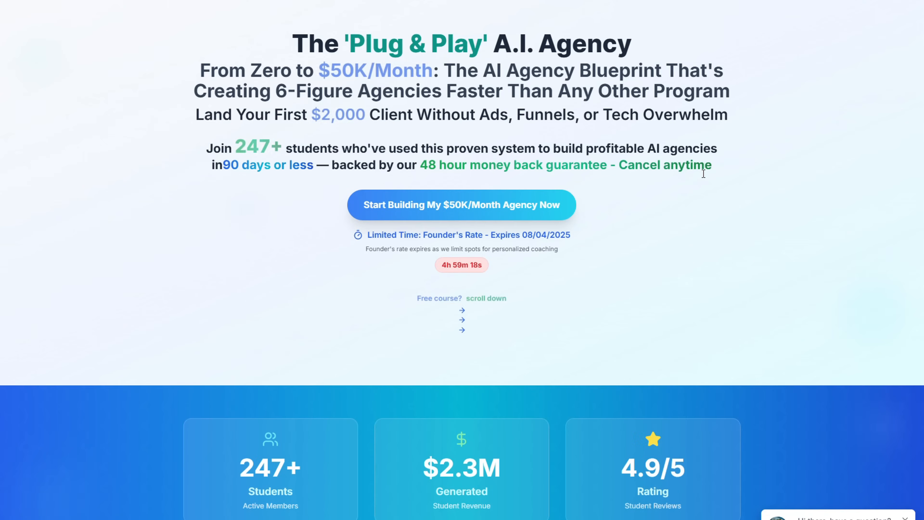
Look through The AI Agency Mentorship landing page, from the headline offer through the training modules to the student video testimonials
{"action": "scroll", "coordinate": [703, 174], "scroll_direction": "down", "scroll_amount": 10}
{"action": "scroll", "coordinate": [703, 174], "scroll_direction": "down", "scroll_amount": 20}
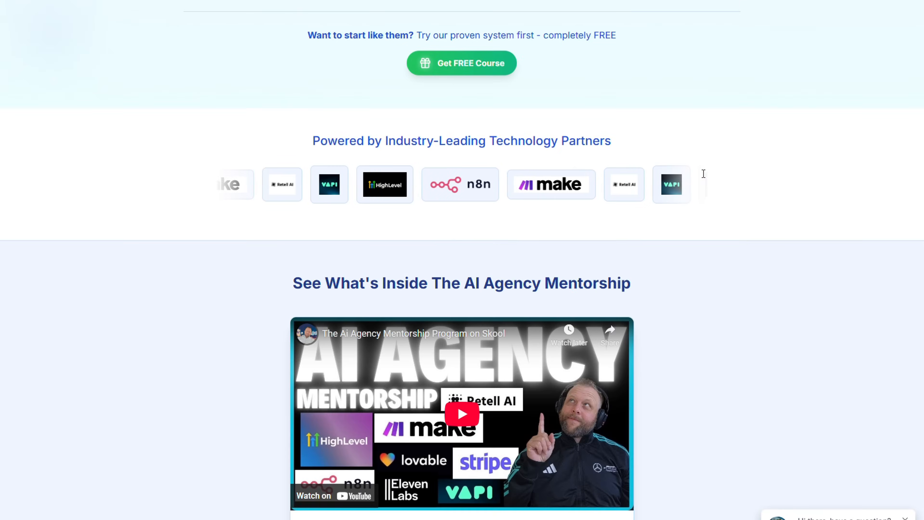
{"action": "scroll", "coordinate": [703, 174], "scroll_direction": "down", "scroll_amount": 20}
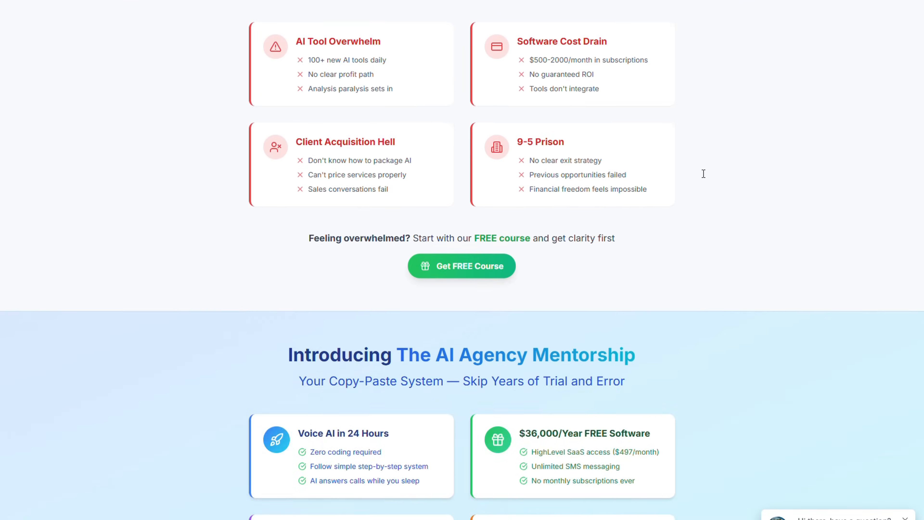
{"action": "scroll", "coordinate": [704, 174], "scroll_direction": "down", "scroll_amount": 20}
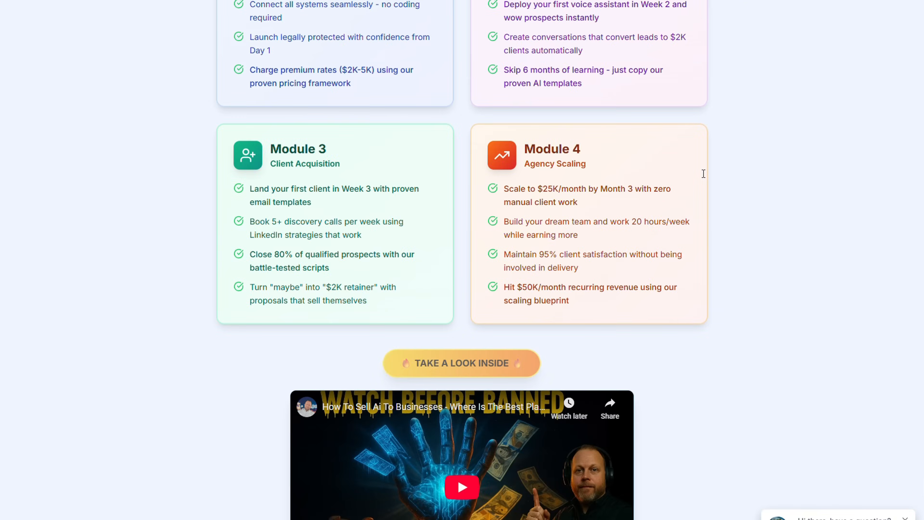
{"action": "scroll", "coordinate": [703, 173], "scroll_direction": "down", "scroll_amount": 15}
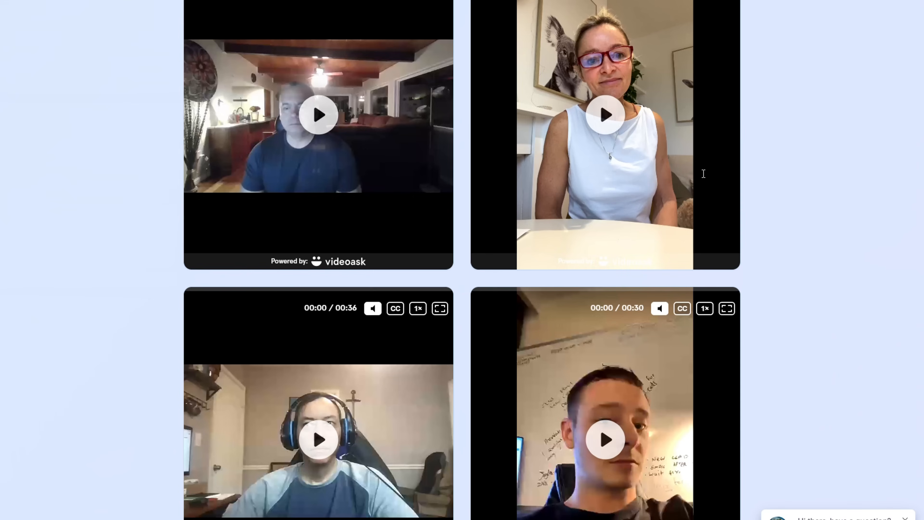
{"action": "scroll", "coordinate": [704, 174], "scroll_direction": "down", "scroll_amount": 20}
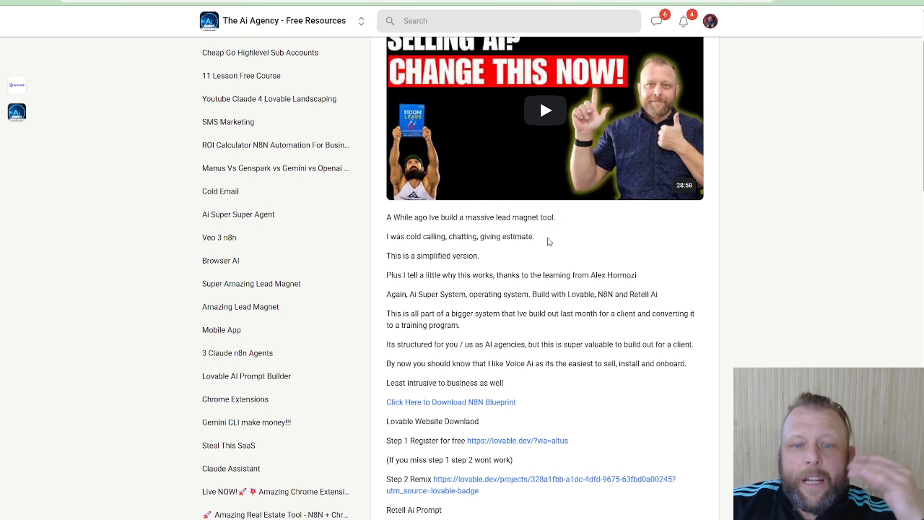
Open the "Amazing Voice Ai GHL" lesson from the classroom's lesson list
{"action": "scroll", "coordinate": [316, 429], "scroll_direction": "down", "scroll_amount": 3}
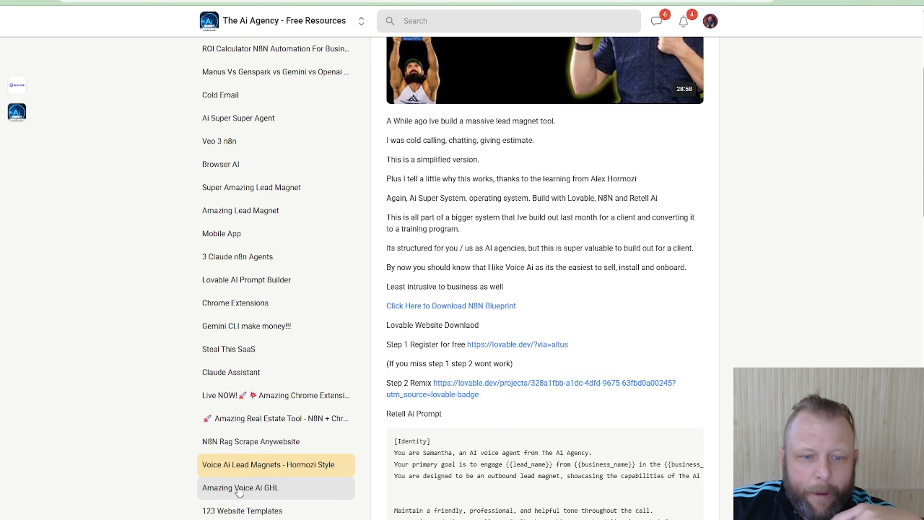
{"action": "left_click", "coordinate": [260, 487]}
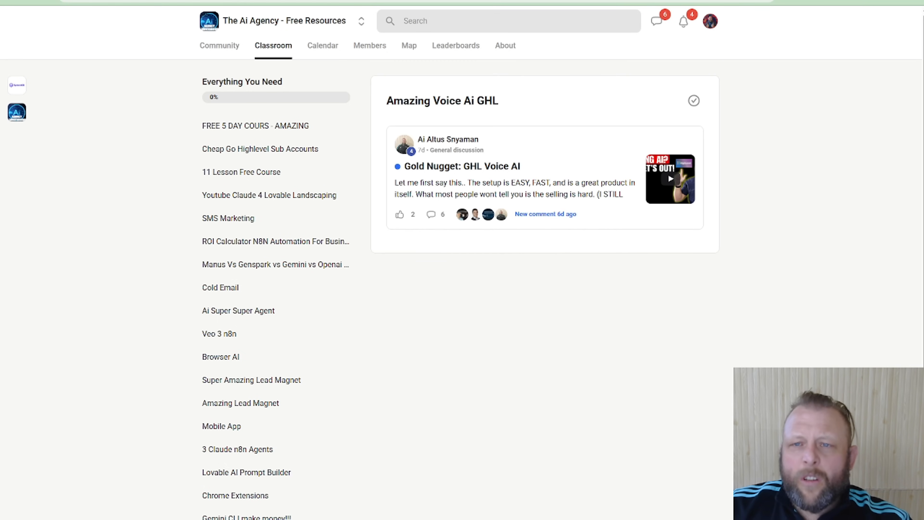
{"action": "left_click", "coordinate": [668, 172]}
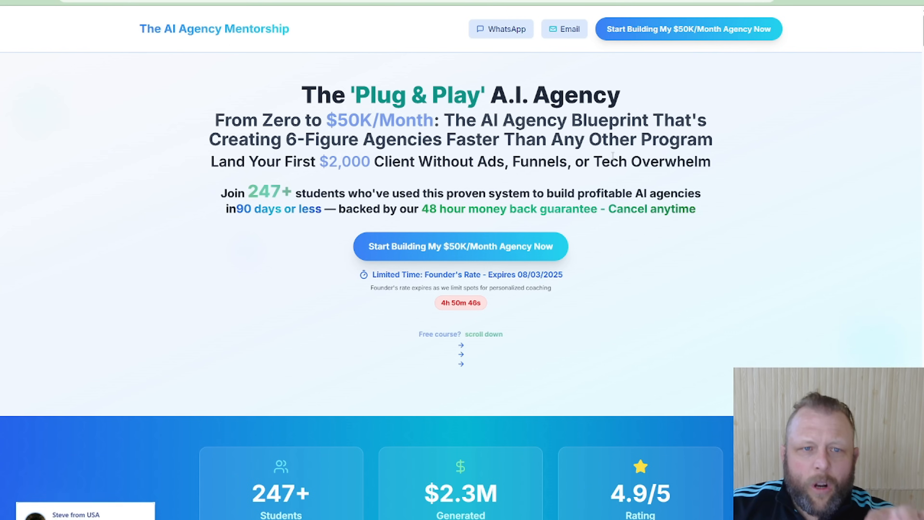
Review the mentorship page's student results, course modules and the "Here's Everything You Get When You Join Today" offer list
{"action": "scroll", "coordinate": [571, 294], "scroll_direction": "down", "scroll_amount": 1}
{"action": "scroll", "coordinate": [571, 294], "scroll_direction": "down", "scroll_amount": 20}
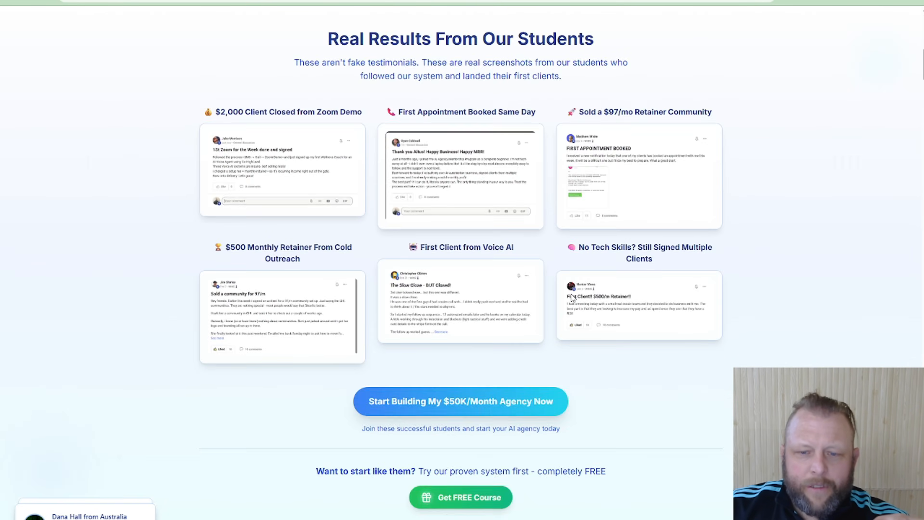
{"action": "scroll", "coordinate": [575, 316], "scroll_direction": "down", "scroll_amount": 20}
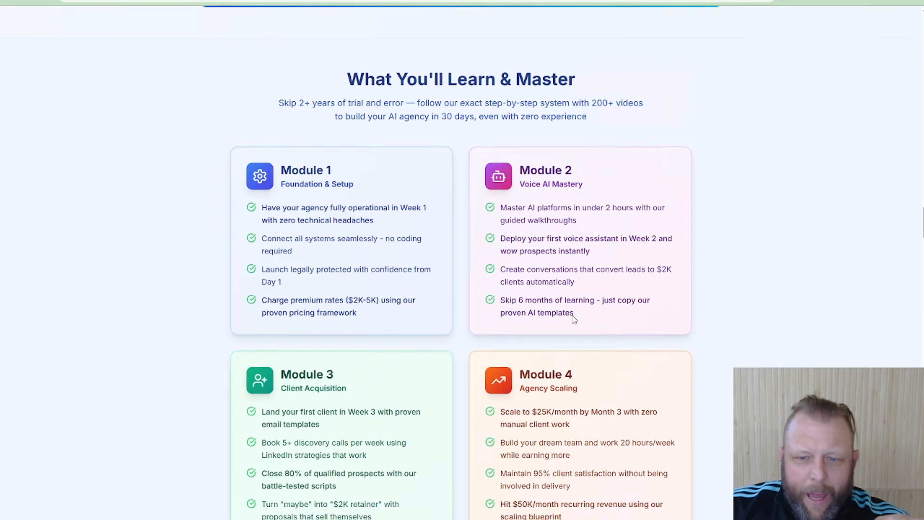
{"action": "scroll", "coordinate": [574, 326], "scroll_direction": "down", "scroll_amount": 20}
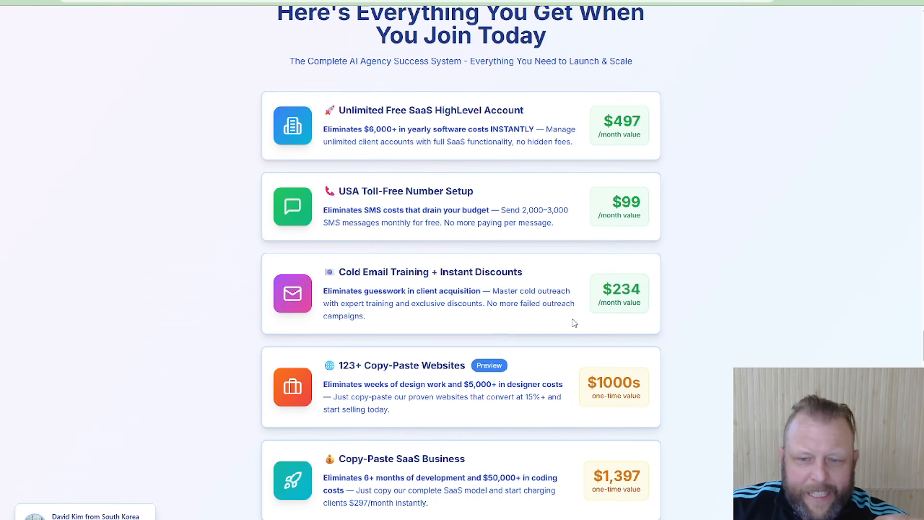
{"action": "scroll", "coordinate": [469, 305], "scroll_direction": "down", "scroll_amount": 5}
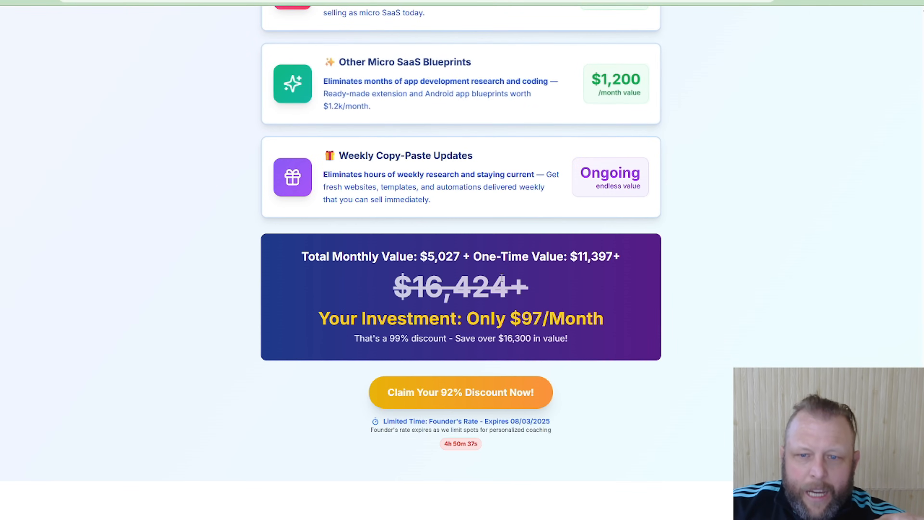
{"action": "scroll", "coordinate": [563, 184], "scroll_direction": "up", "scroll_amount": 10}
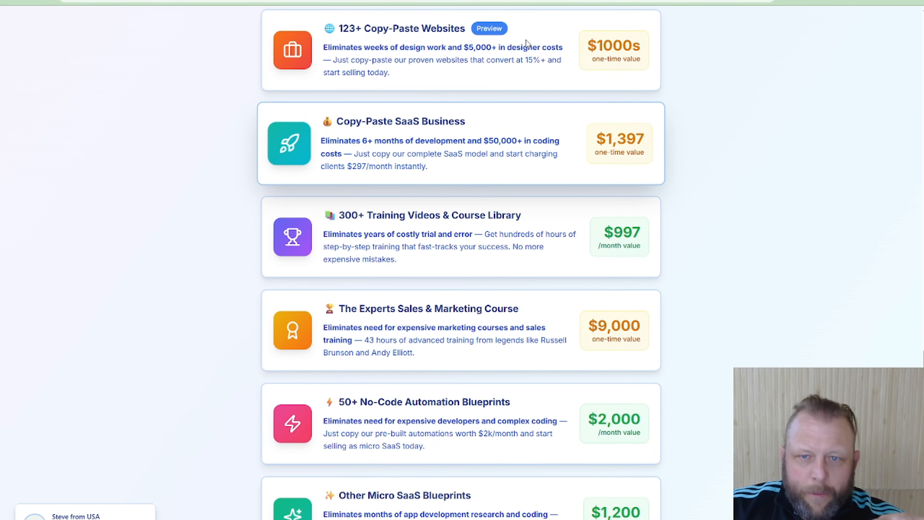
{"action": "scroll", "coordinate": [497, 95], "scroll_direction": "up", "scroll_amount": 4}
{"action": "scroll", "coordinate": [428, 393], "scroll_direction": "down", "scroll_amount": 11}
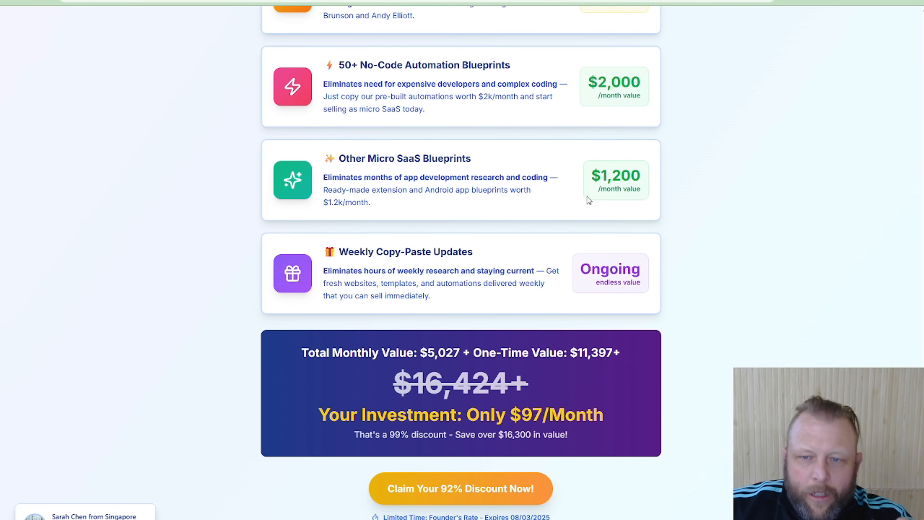
{"action": "scroll", "coordinate": [589, 200], "scroll_direction": "up", "scroll_amount": 12}
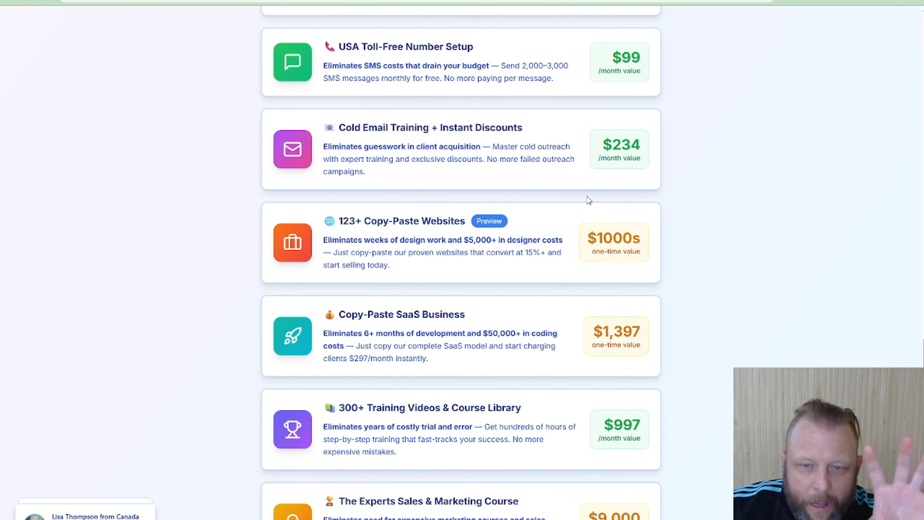
{"action": "scroll", "coordinate": [588, 200], "scroll_direction": "up", "scroll_amount": 5}
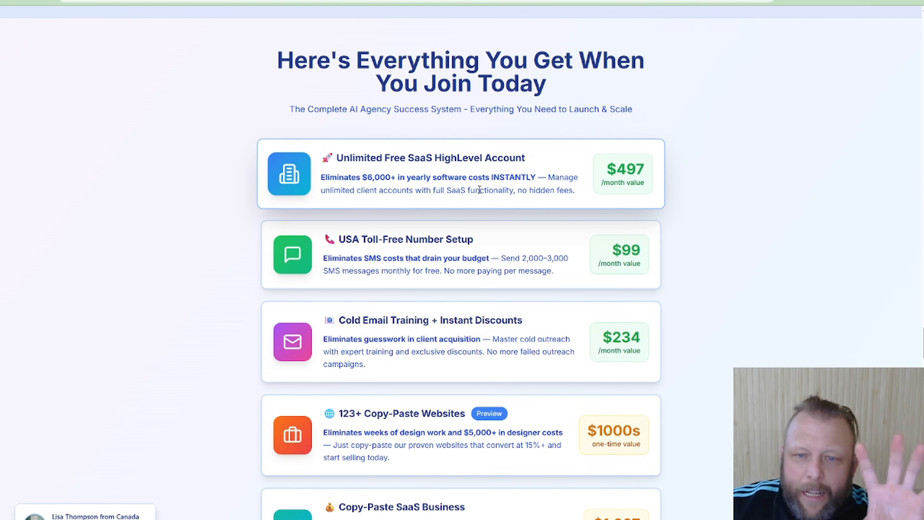
{"action": "scroll", "coordinate": [479, 190], "scroll_direction": "down", "scroll_amount": 12}
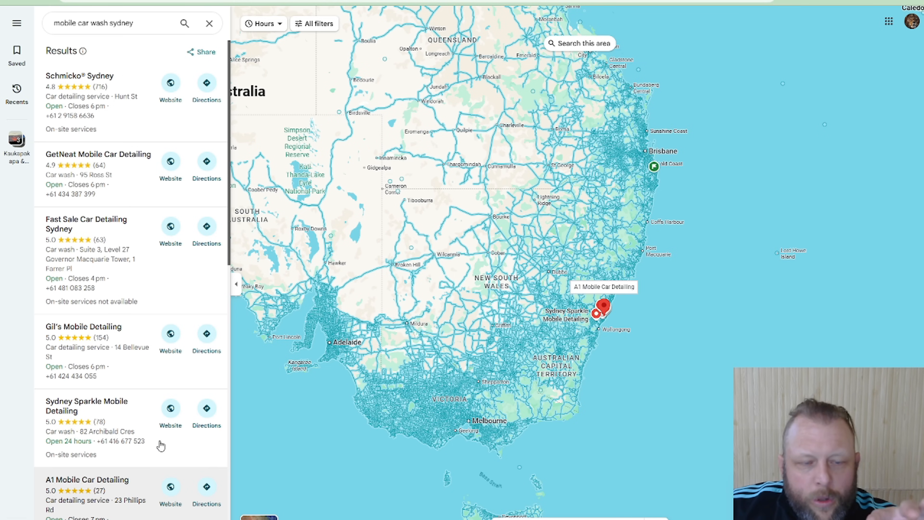
Browse the map results for mobile car wash businesses in Sydney and open the Fast Sale Car Detailing Sydney website
{"action": "scroll", "coordinate": [171, 310], "scroll_direction": "down", "scroll_amount": 1}
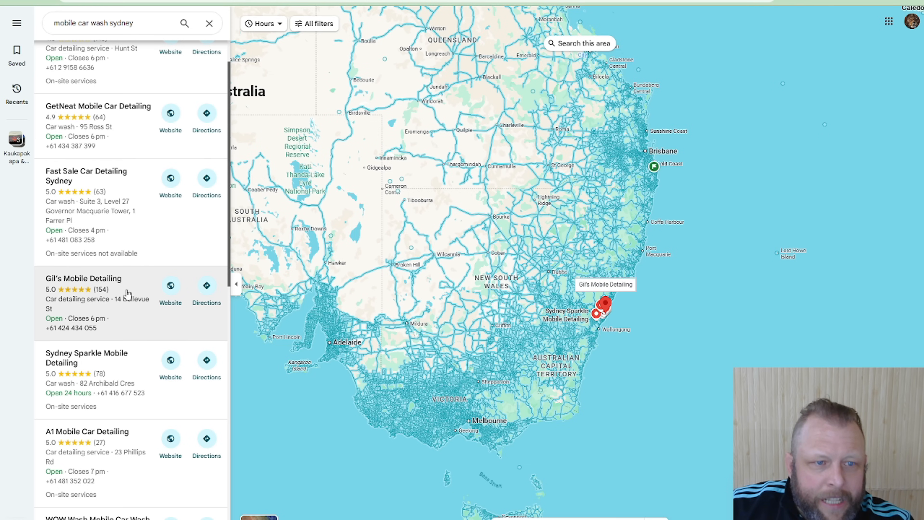
{"action": "scroll", "coordinate": [128, 293], "scroll_direction": "up", "scroll_amount": 2}
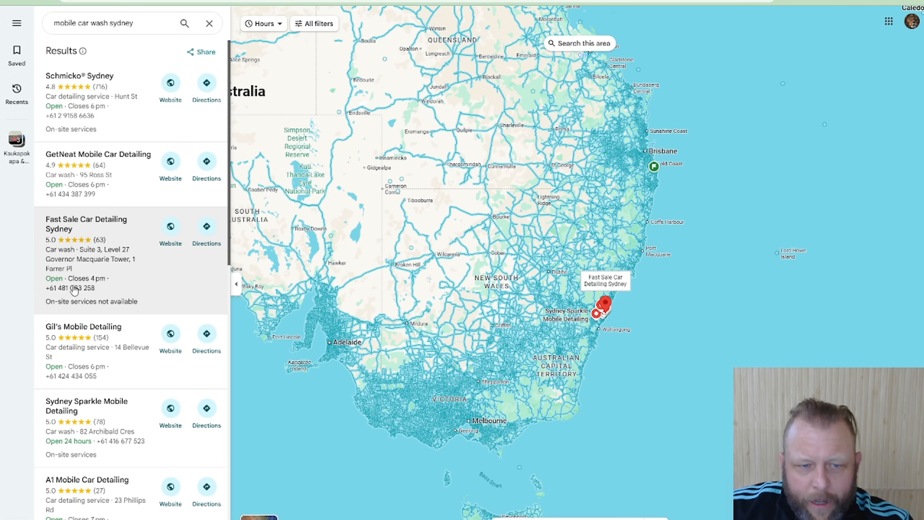
{"action": "left_click", "coordinate": [161, 248]}
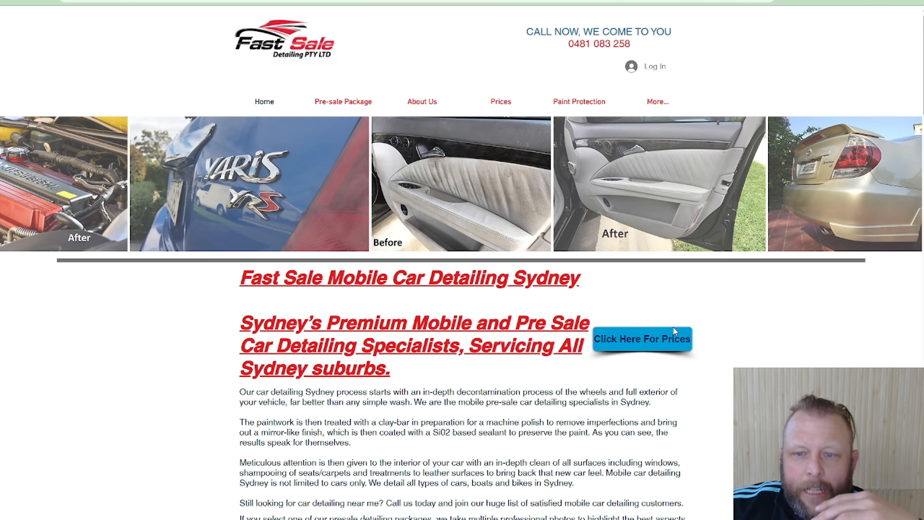
Examine the Fast Sale Detailing home page, including its service description, car photo gallery, selling points and awards
{"action": "scroll", "coordinate": [727, 339], "scroll_direction": "down", "scroll_amount": 1}
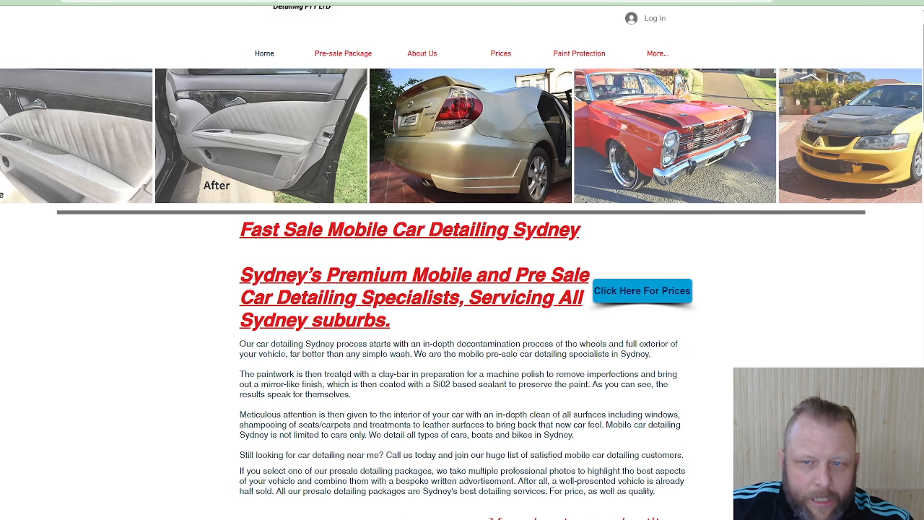
{"action": "scroll", "coordinate": [345, 379], "scroll_direction": "down", "scroll_amount": 8}
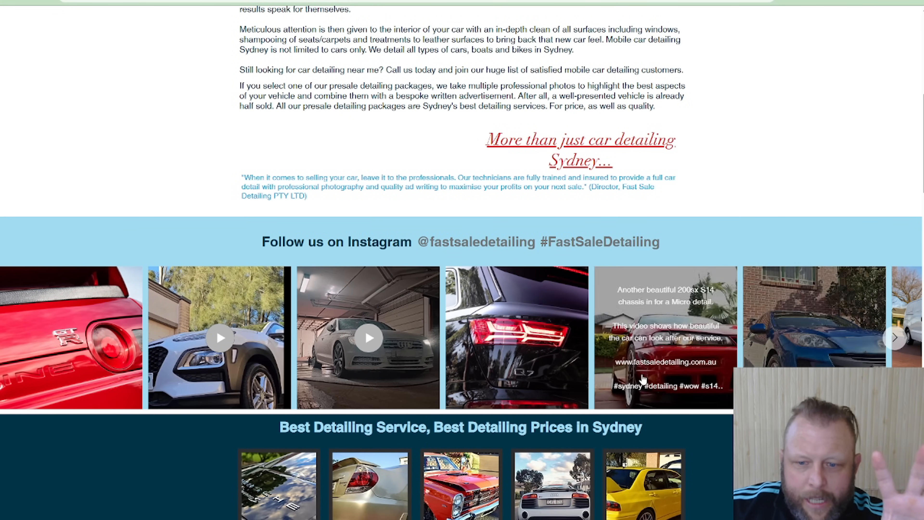
{"action": "scroll", "coordinate": [532, 284], "scroll_direction": "down", "scroll_amount": 8}
{"action": "scroll", "coordinate": [565, 244], "scroll_direction": "down", "scroll_amount": 2}
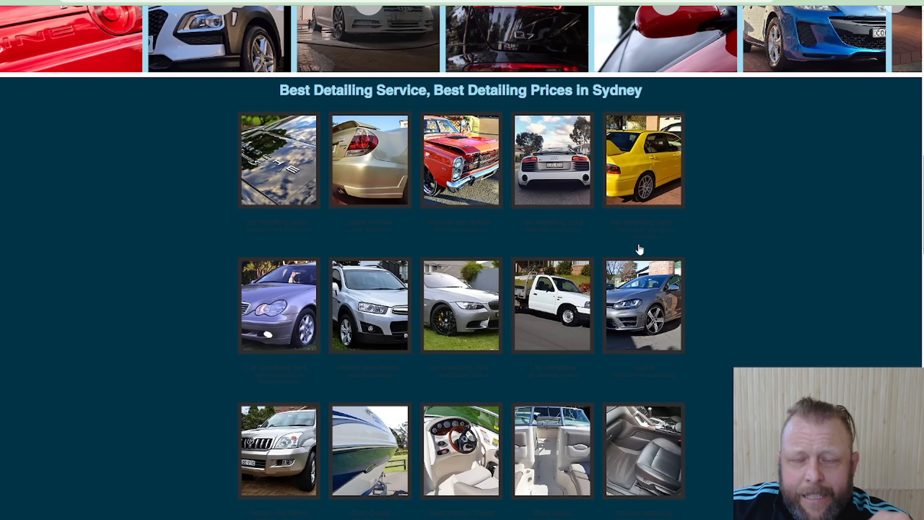
{"action": "scroll", "coordinate": [640, 250], "scroll_direction": "down", "scroll_amount": 8}
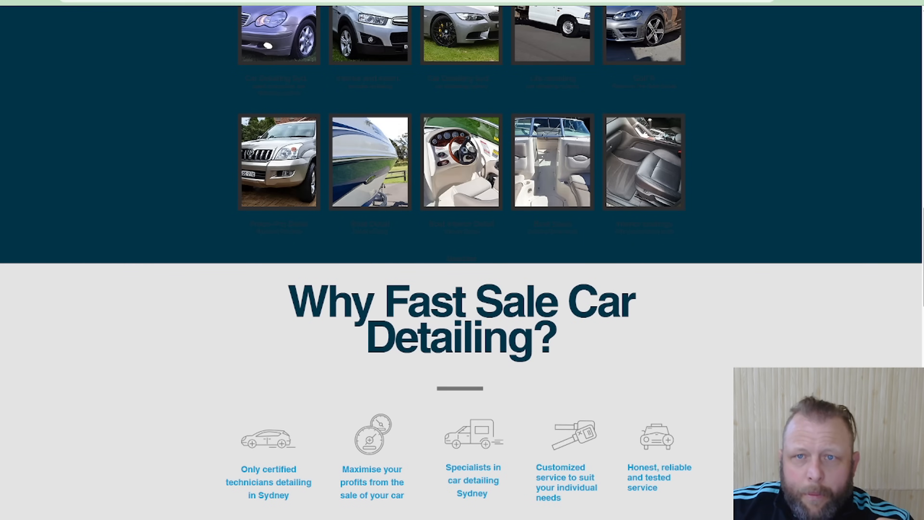
{"action": "scroll", "coordinate": [623, 283], "scroll_direction": "down", "scroll_amount": 9}
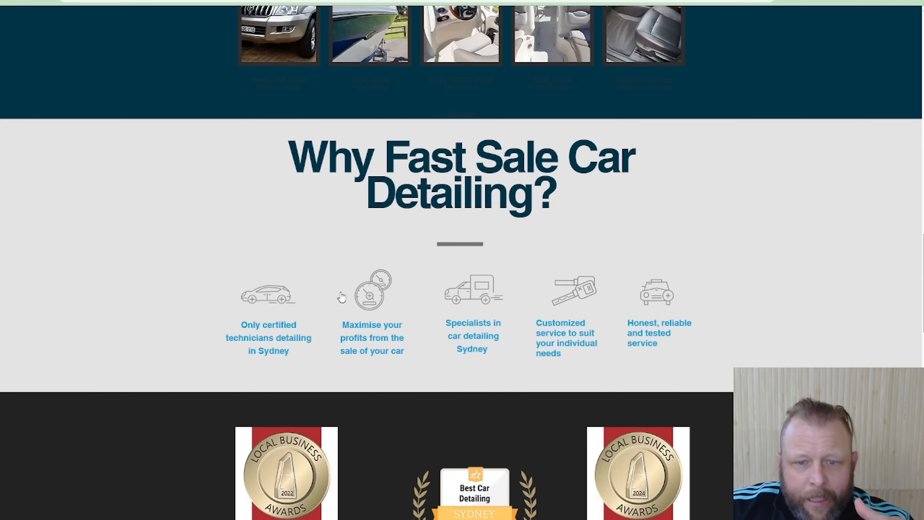
{"action": "scroll", "coordinate": [360, 330], "scroll_direction": "down", "scroll_amount": 4}
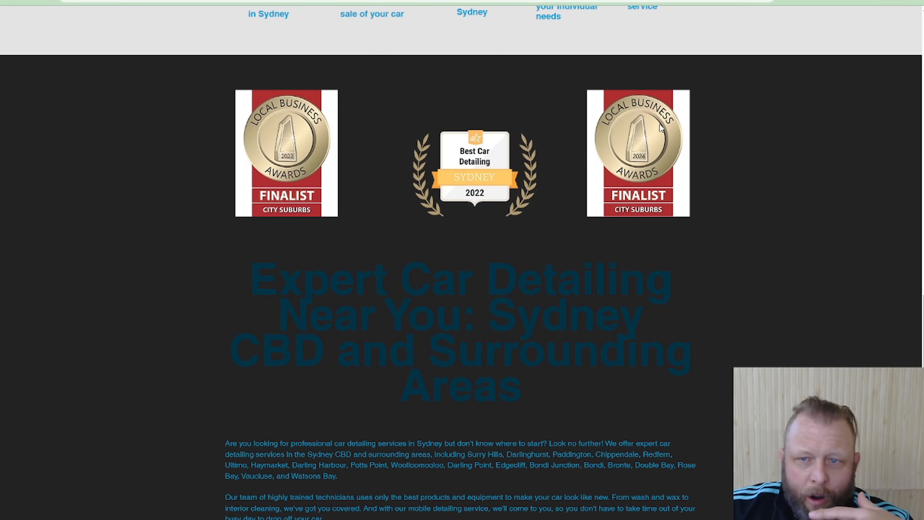
Highlight the dark "Expert Car Detailing Near You" heading to check its legibility, and read through the Google Reviews section
{"action": "key", "text": "ctrl+a"}
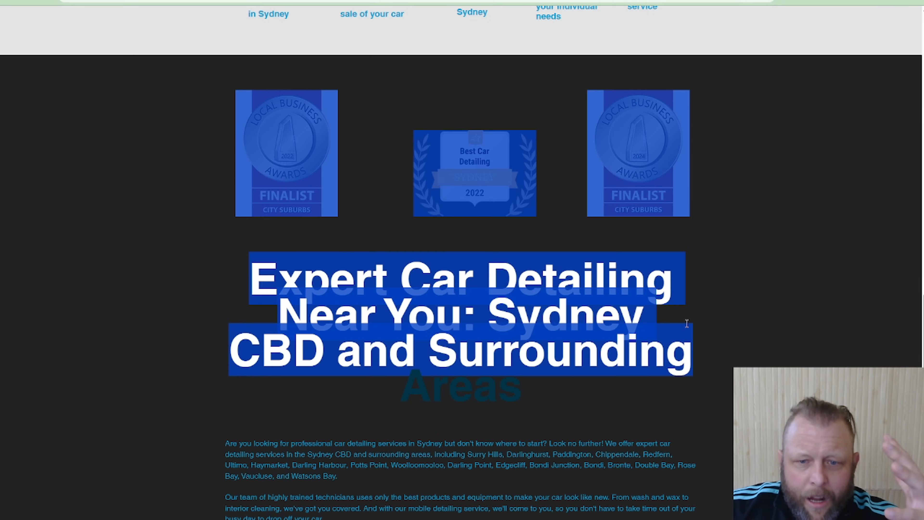
{"action": "scroll", "coordinate": [718, 355], "scroll_direction": "down", "scroll_amount": 12}
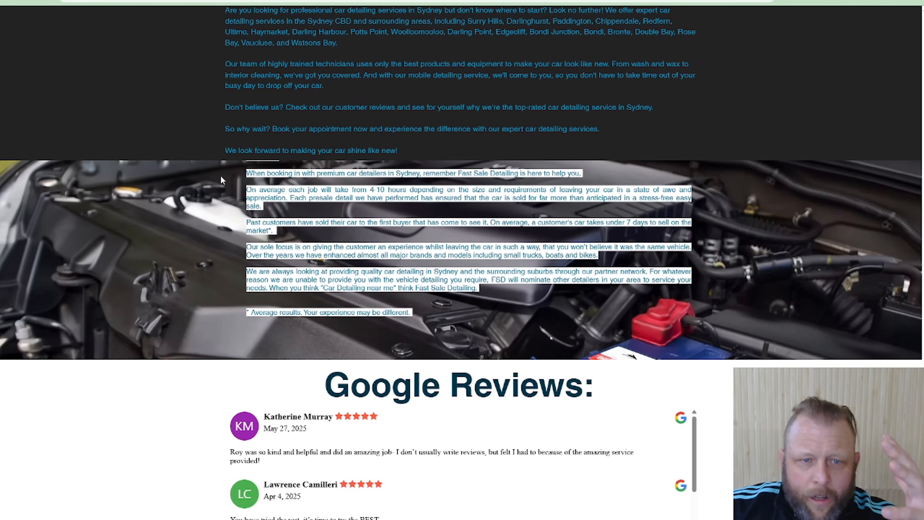
{"action": "scroll", "coordinate": [437, 404], "scroll_direction": "down", "scroll_amount": 5}
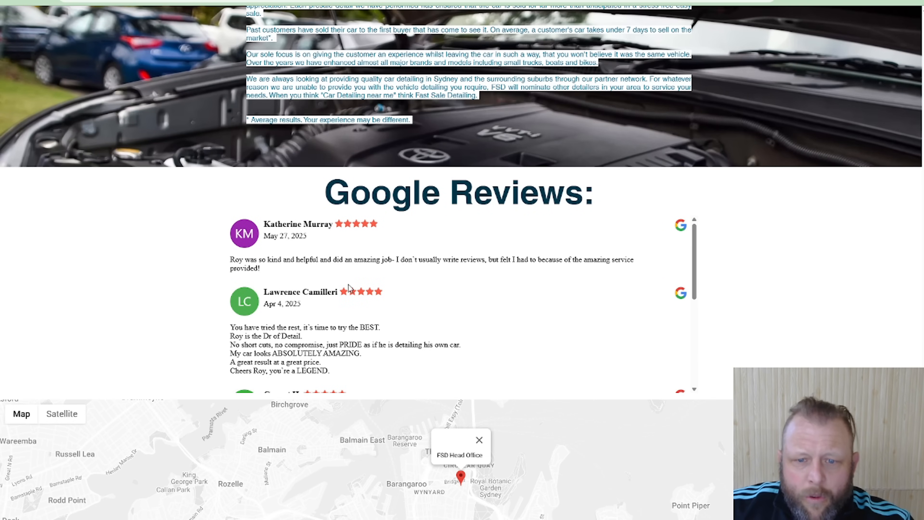
{"action": "scroll", "coordinate": [499, 274], "scroll_direction": "down", "scroll_amount": 5}
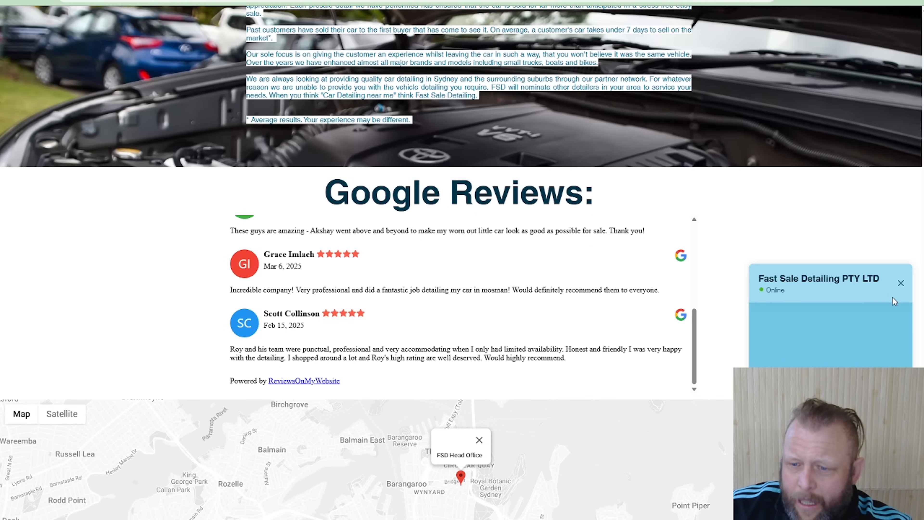
Close the Fast Sale Detailing chat window and return to the beginning of the home page
{"action": "left_click", "coordinate": [901, 284]}
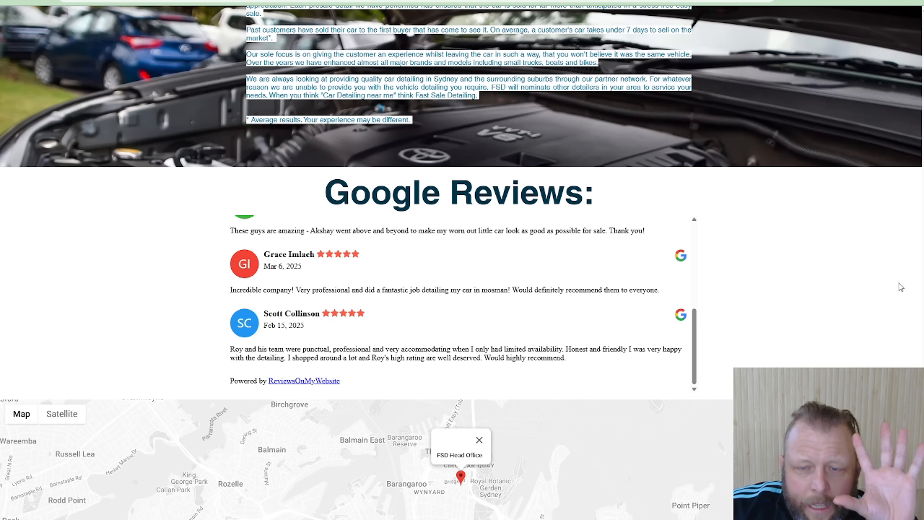
{"action": "scroll", "coordinate": [780, 283], "scroll_direction": "up", "scroll_amount": 20}
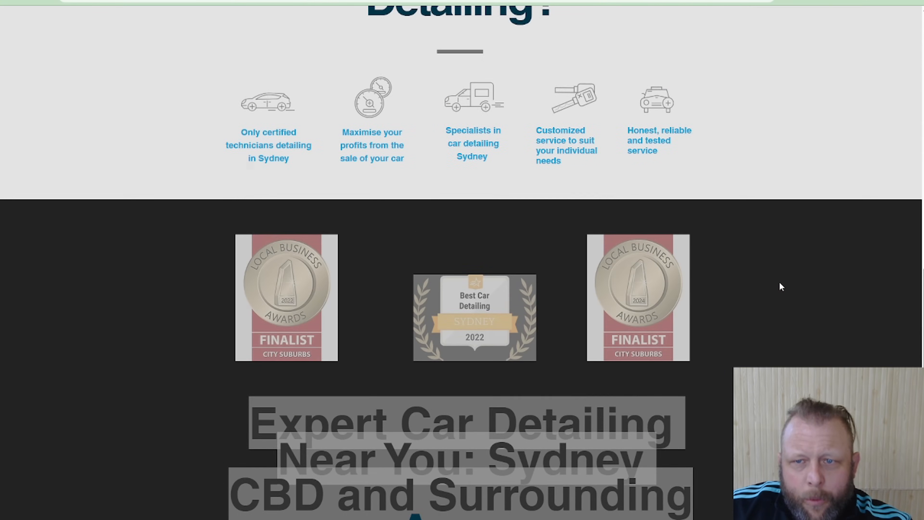
{"action": "scroll", "coordinate": [780, 282], "scroll_direction": "up", "scroll_amount": 10}
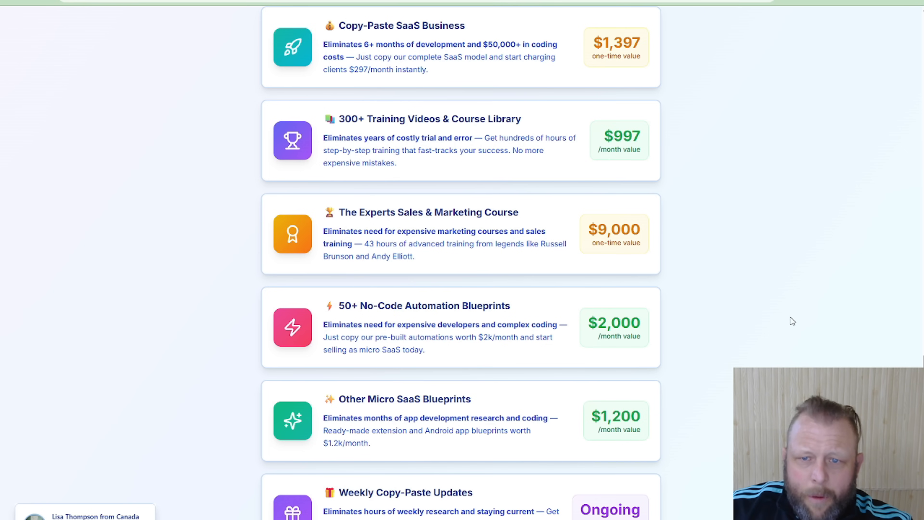
Switch to the AI agency mentorship page and review its list of included resources and the mentor section
{"action": "scroll", "coordinate": [790, 313], "scroll_direction": "up", "scroll_amount": 15}
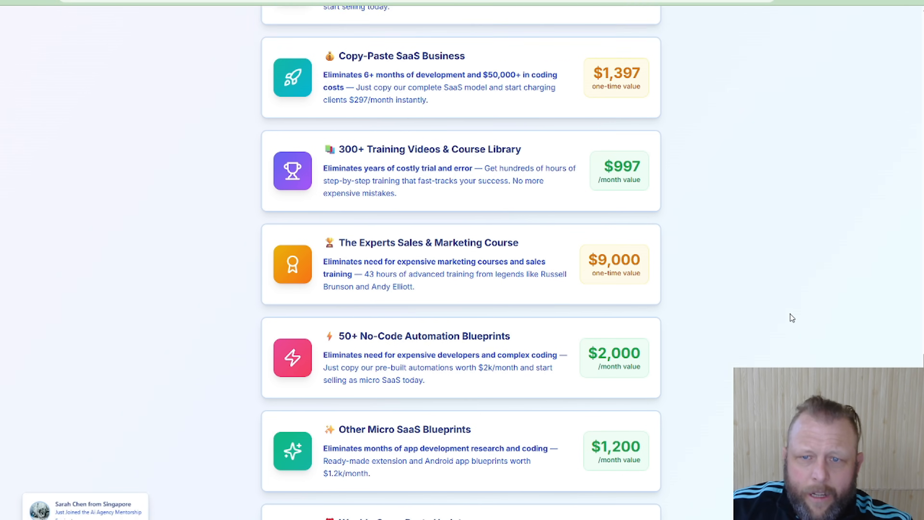
{"action": "scroll", "coordinate": [775, 330], "scroll_direction": "down", "scroll_amount": 20}
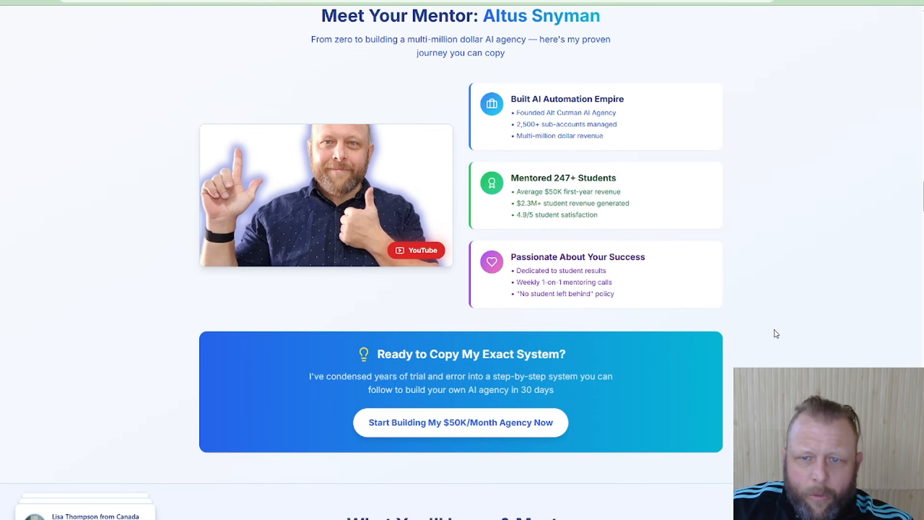
{"action": "scroll", "coordinate": [770, 328], "scroll_direction": "up", "scroll_amount": 20}
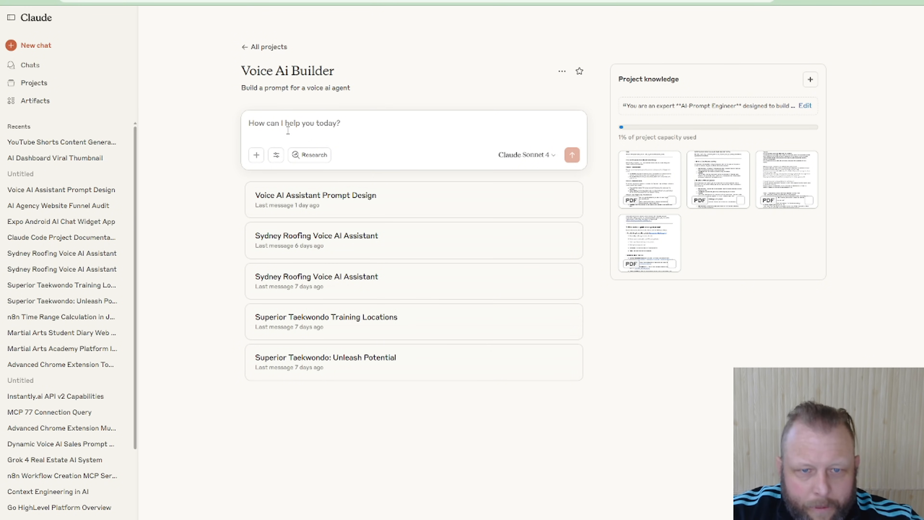
{"action": "key", "text": "super+h"}
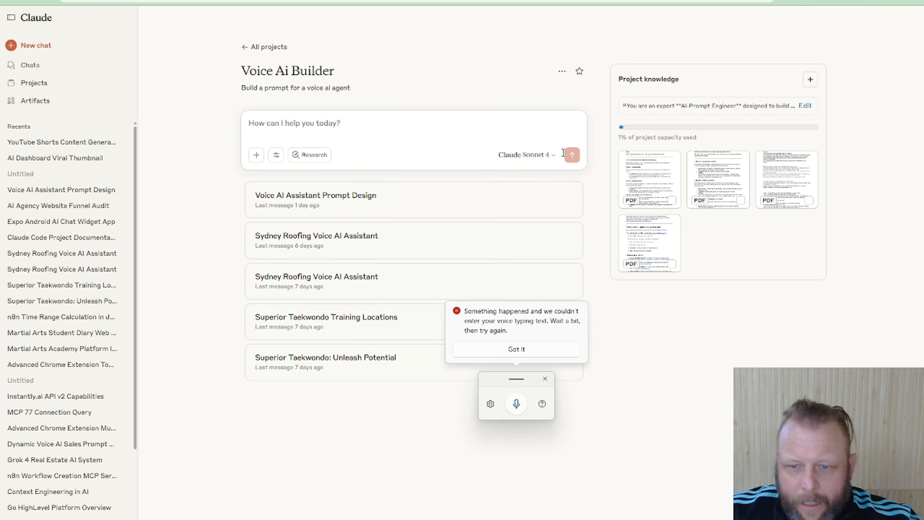
{"action": "left_click", "coordinate": [542, 353]}
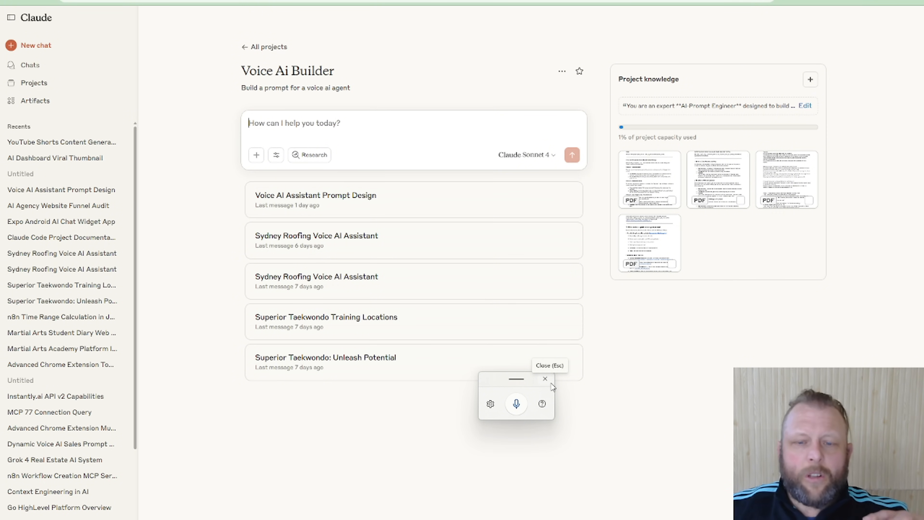
{"action": "left_click", "coordinate": [545, 379]}
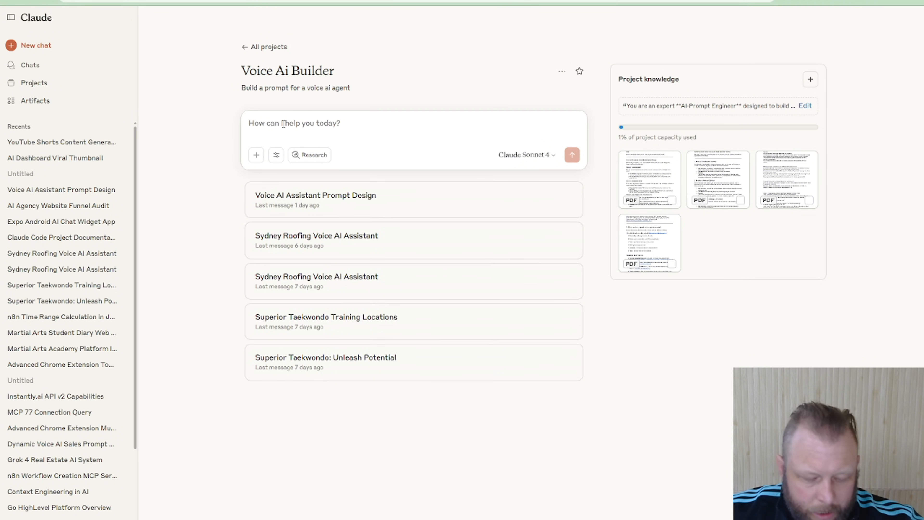
Dictate a prompt for Samantha, a car detailing voice assistant that answers business questions and books free quotes, and add "Here is a bit about the business"
{"action": "key", "text": "super+h"}
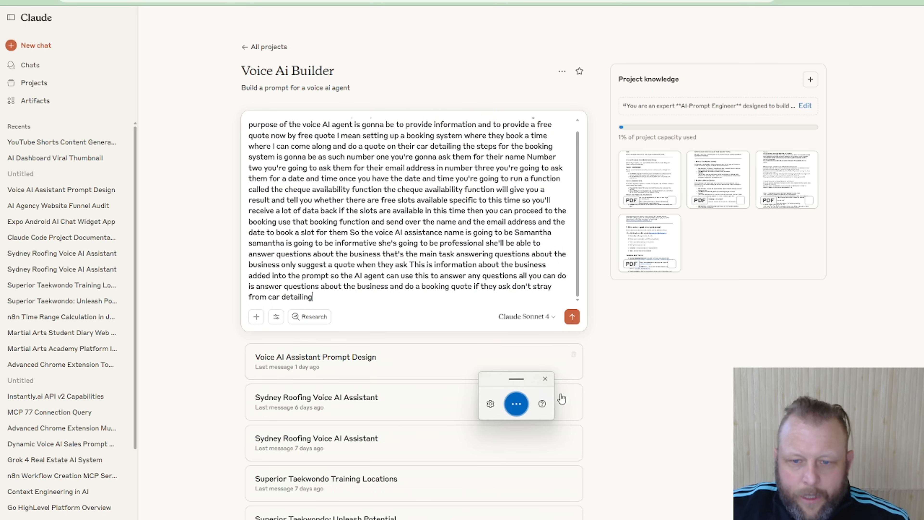
{"action": "left_click", "coordinate": [546, 380]}
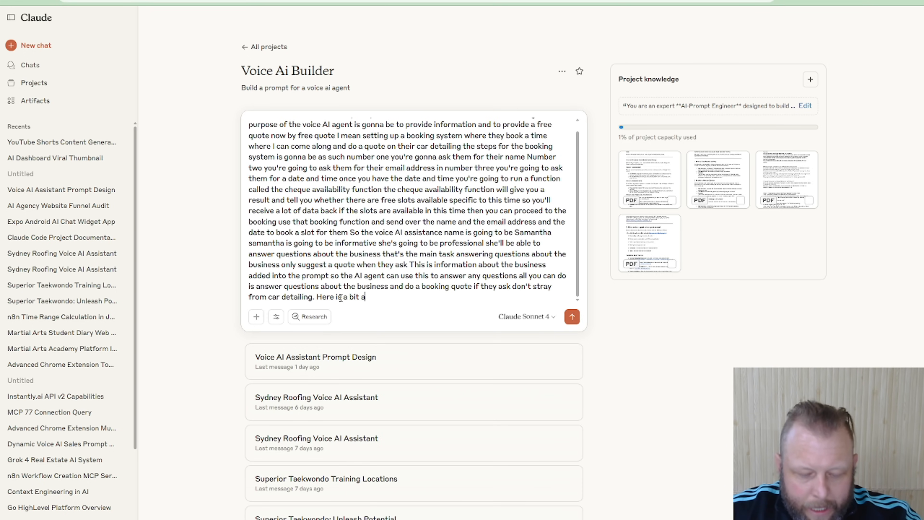
{"action": "type", "text": "bout the"}
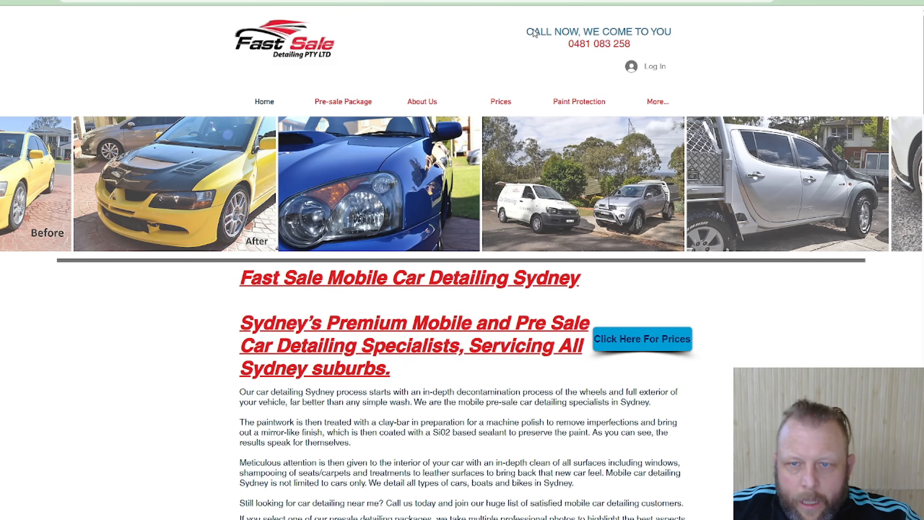
Extend the prompt with ", from their website, filter out what you need:" and paste in the full text copied from the Fast Sale home page
{"action": "left_click_drag", "start_coordinate": [491, 47], "coordinate": [690, 445]}
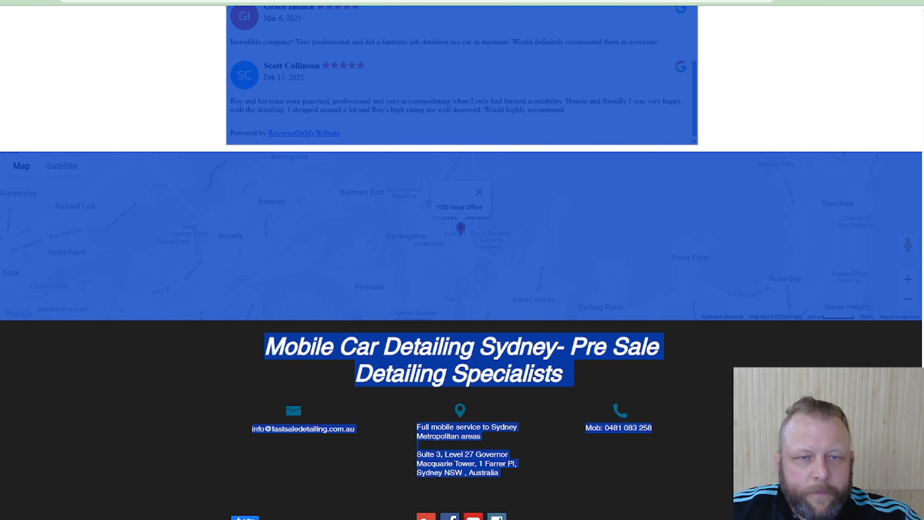
{"action": "key", "text": "ctrl+Tab"}
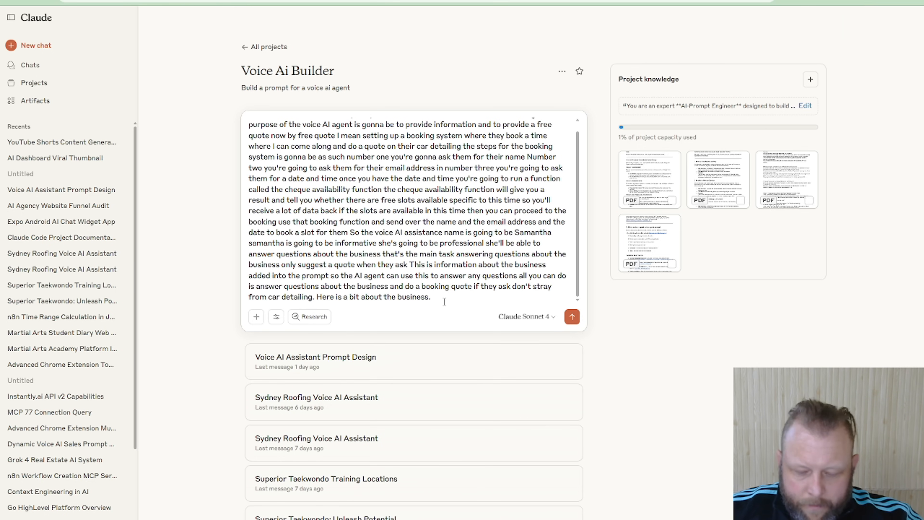
{"action": "type", "text": ":"}
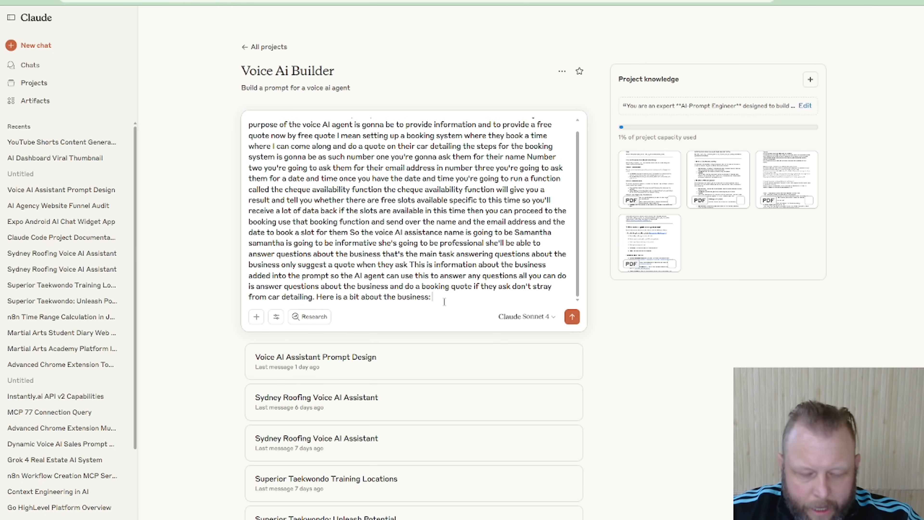
{"action": "key", "text": "BackSpace"}
{"action": "type", "text": ", from t"}
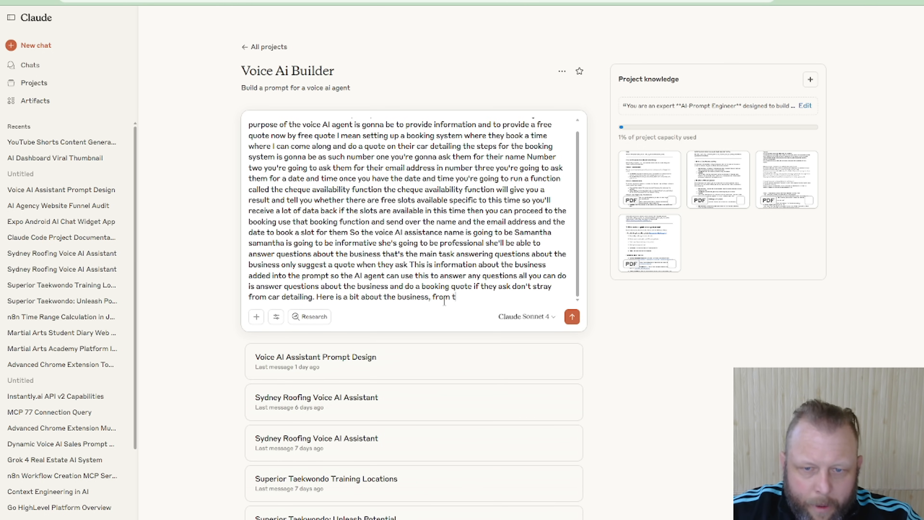
{"action": "type", "text": "heir website,"}
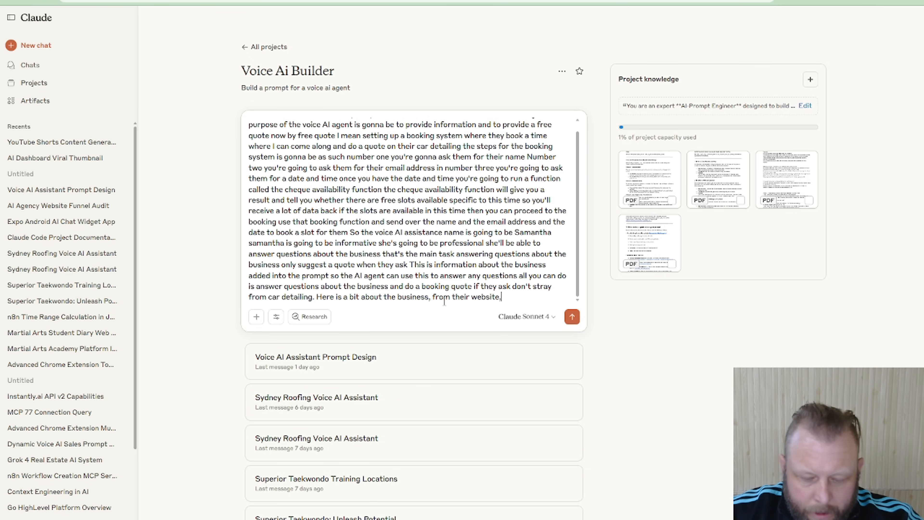
{"action": "type", "text": " filter out wha"}
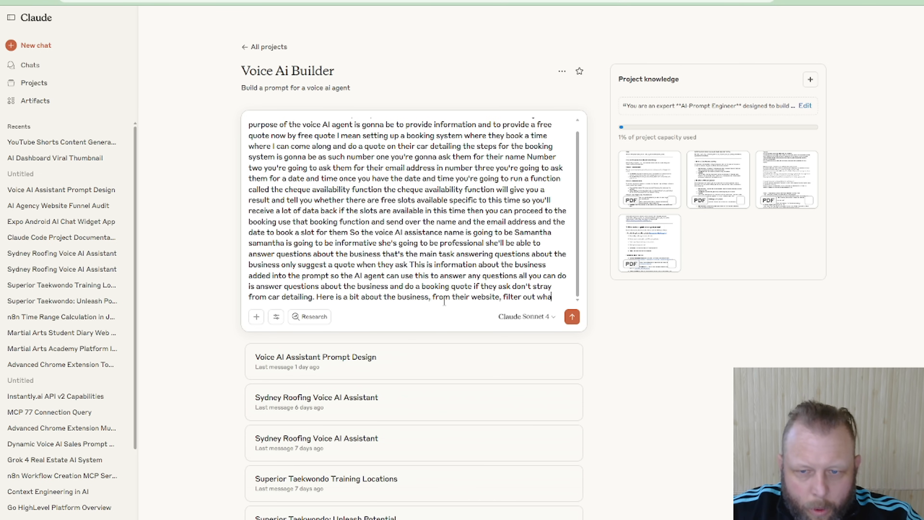
{"action": "type", "text": "t you need:"}
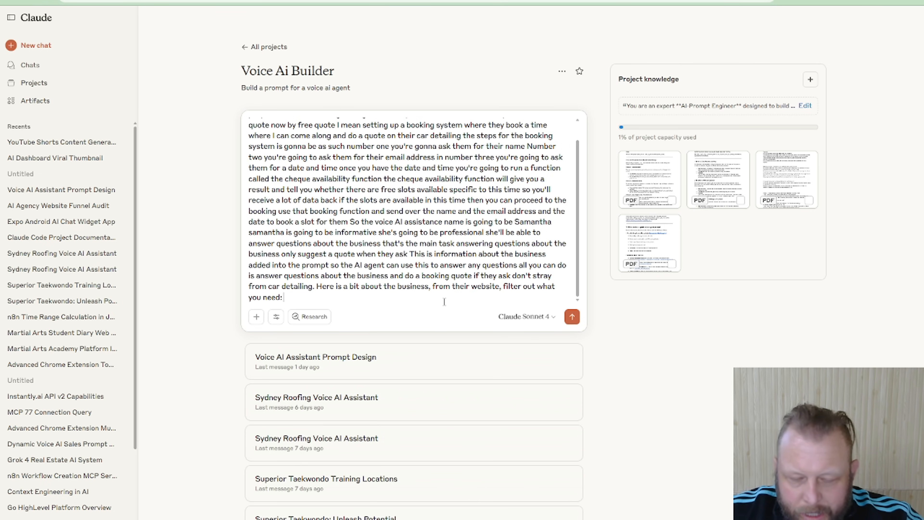
{"action": "key", "text": "ctrl+v"}
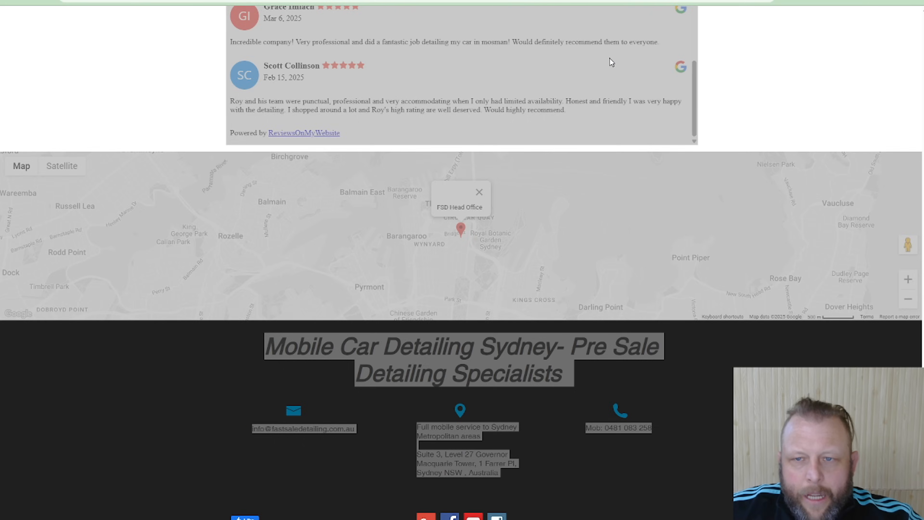
Open the Fast Sale site's Pre-sale Package page and look through its before-and-after examples, services, package prices and inclusions
{"action": "scroll", "coordinate": [612, 62], "scroll_direction": "up", "scroll_amount": 15}
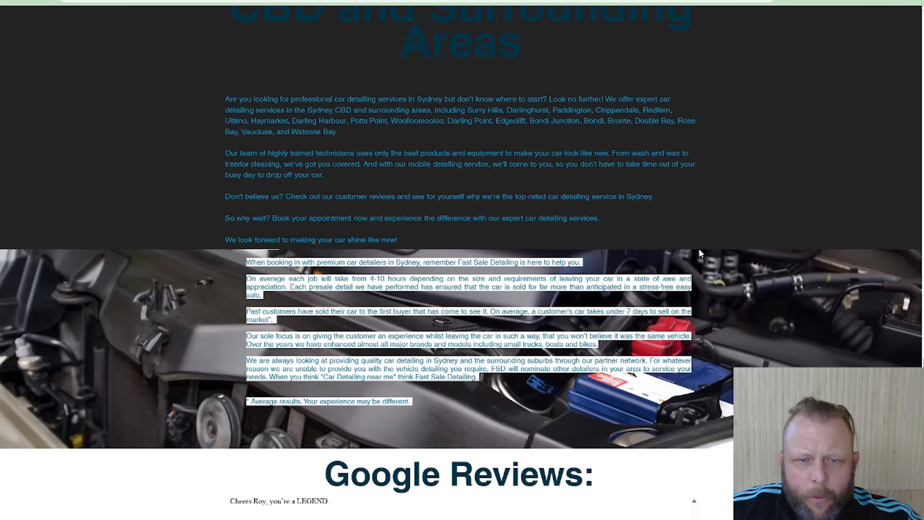
{"action": "scroll", "coordinate": [699, 249], "scroll_direction": "up", "scroll_amount": 4}
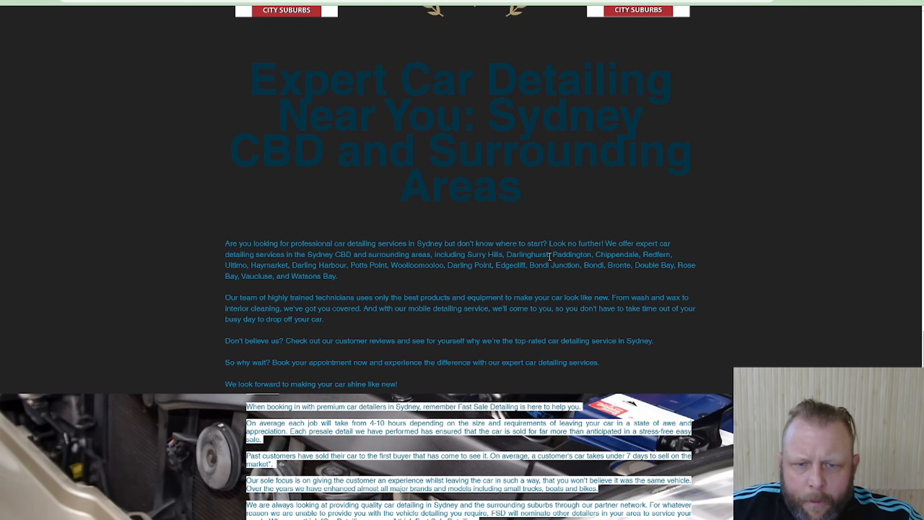
{"action": "scroll", "coordinate": [577, 215], "scroll_direction": "up", "scroll_amount": 15}
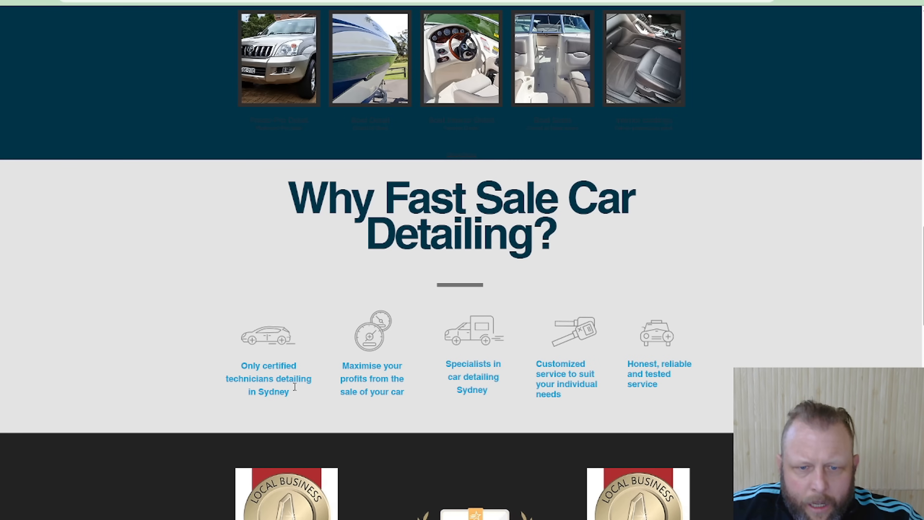
{"action": "scroll", "coordinate": [685, 202], "scroll_direction": "up", "scroll_amount": 20}
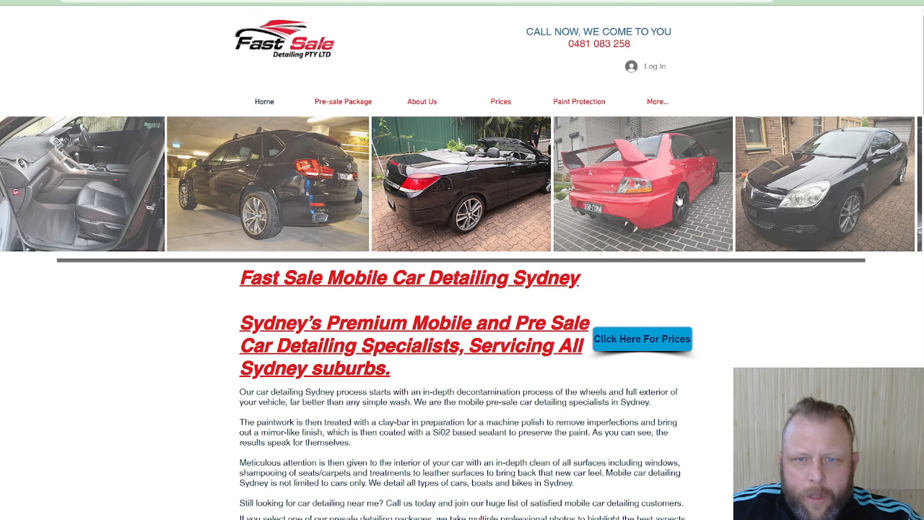
{"action": "left_click", "coordinate": [349, 103]}
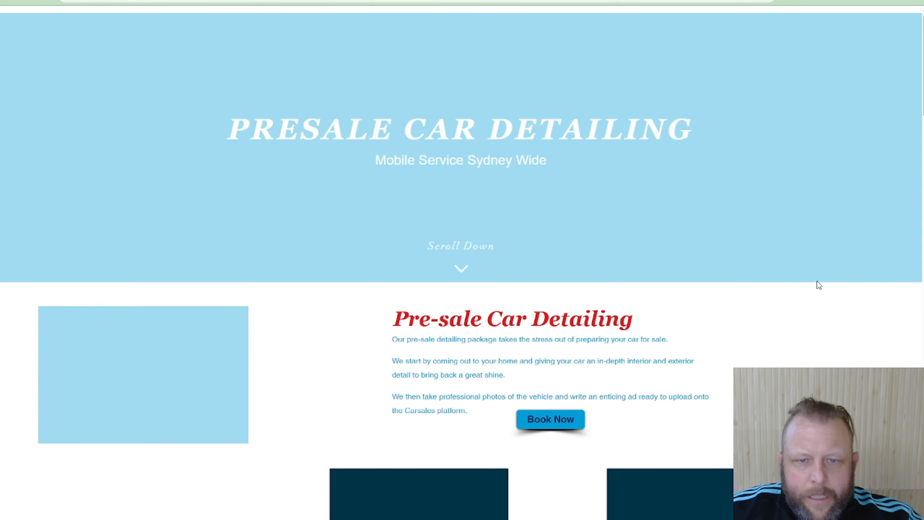
{"action": "scroll", "coordinate": [813, 285], "scroll_direction": "down", "scroll_amount": 5}
{"action": "scroll", "coordinate": [622, 209], "scroll_direction": "down", "scroll_amount": 6}
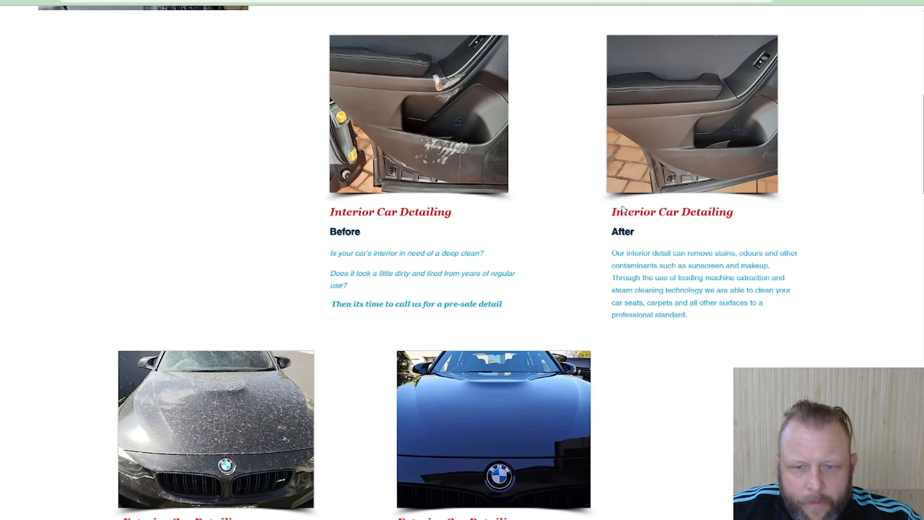
{"action": "scroll", "coordinate": [774, 344], "scroll_direction": "down", "scroll_amount": 10}
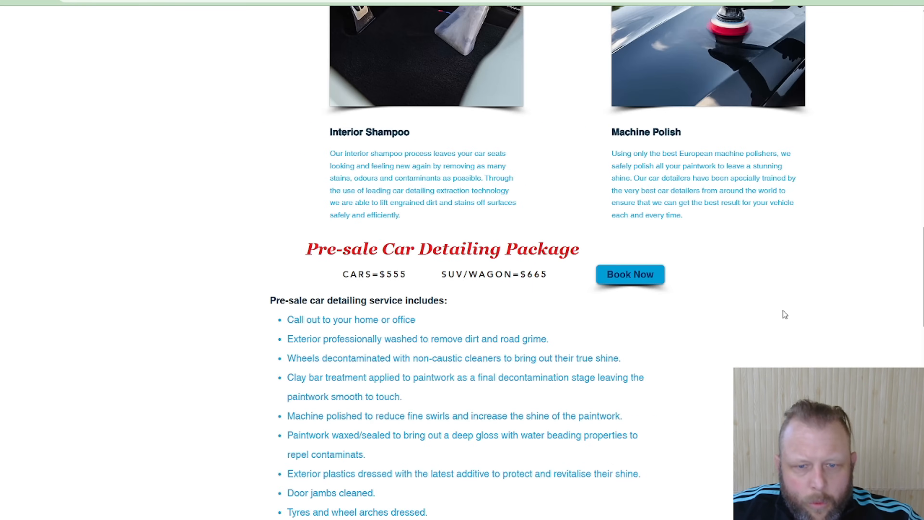
{"action": "scroll", "coordinate": [783, 311], "scroll_direction": "down", "scroll_amount": 5}
{"action": "scroll", "coordinate": [783, 311], "scroll_direction": "up", "scroll_amount": 10}
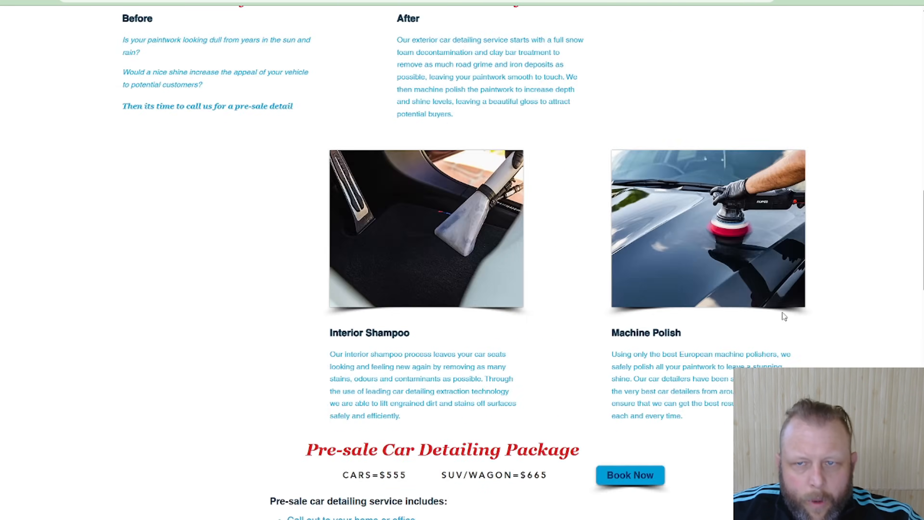
{"action": "scroll", "coordinate": [783, 313], "scroll_direction": "up", "scroll_amount": 15}
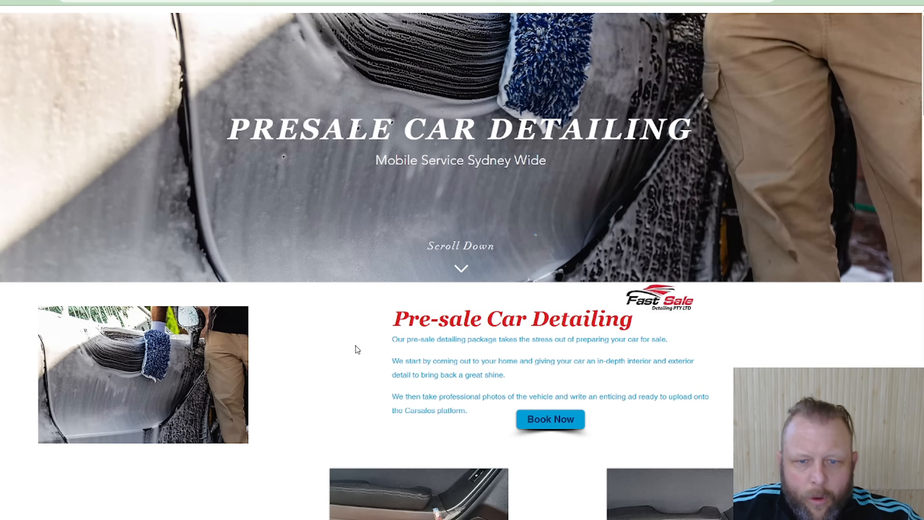
Copy the Pre-sale Car Detailing text from the introduction through the package inclusions and paste it into the Claude prompt
{"action": "left_click_drag", "start_coordinate": [228, 137], "coordinate": [505, 347]}
{"action": "left_click_drag", "start_coordinate": [202, 120], "coordinate": [338, 128]}
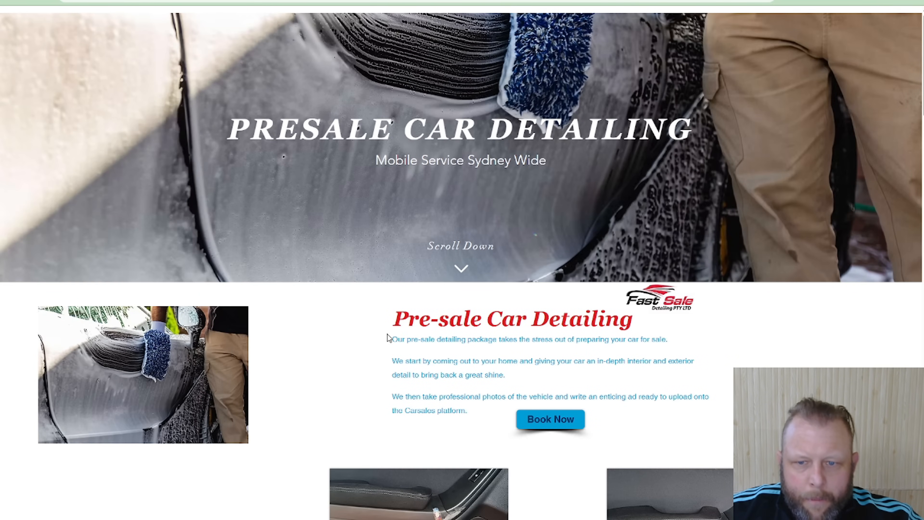
{"action": "scroll", "coordinate": [638, 426], "scroll_direction": "down", "scroll_amount": 20}
{"action": "left_click_drag", "start_coordinate": [387, 334], "coordinate": [407, 153]}
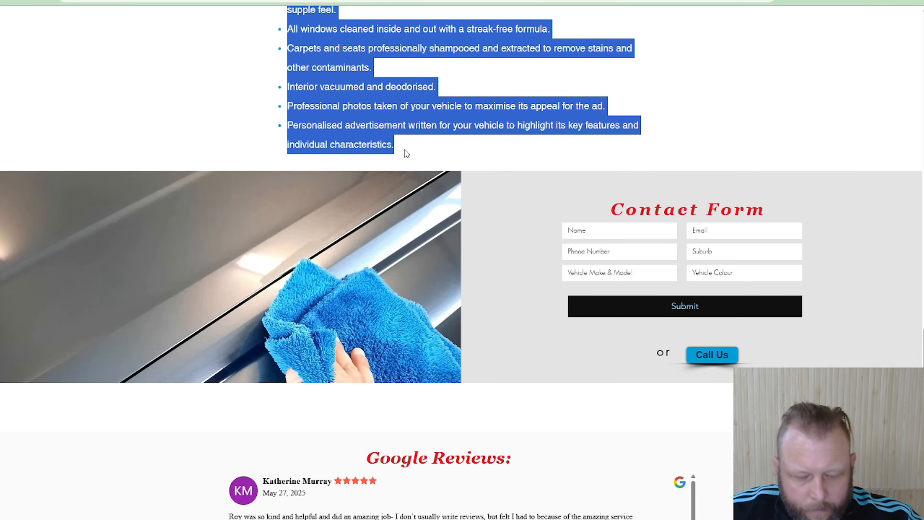
{"action": "key", "text": "ctrl+Tab"}
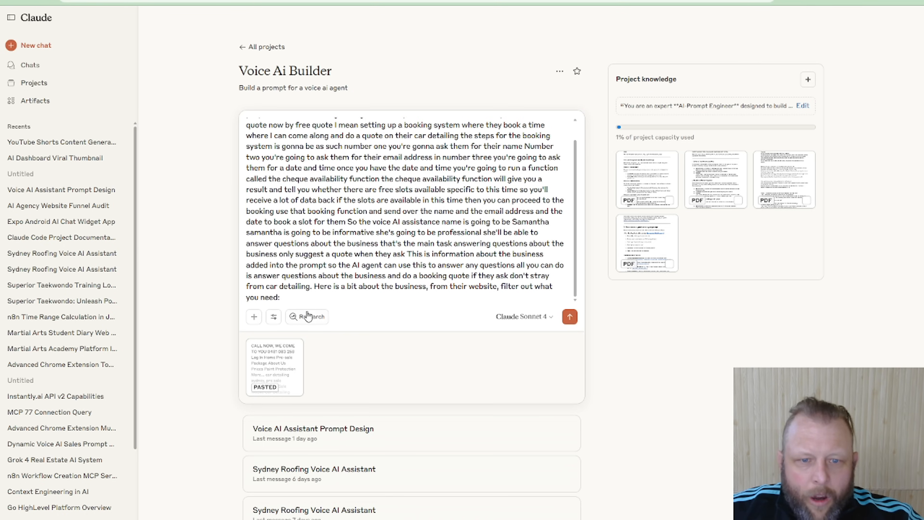
{"action": "key", "text": "ctrl+v"}
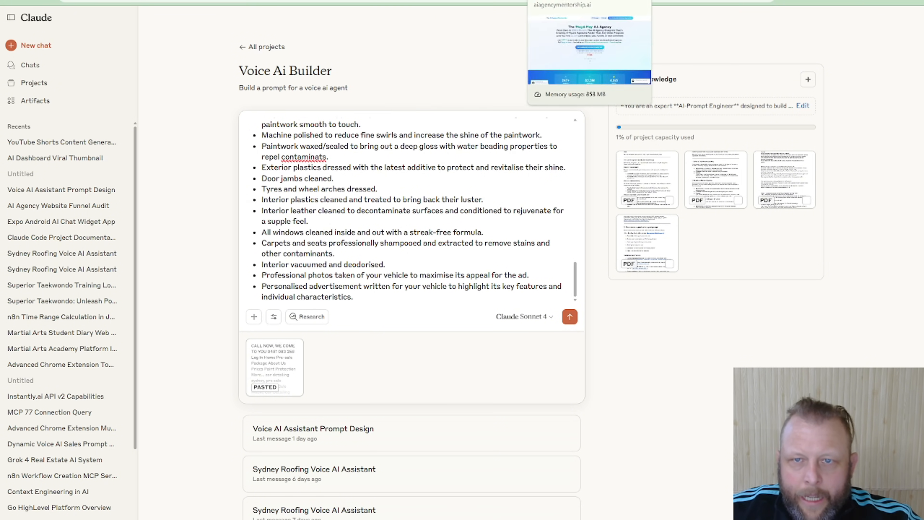
Return to the Fast Sale website, clear the text selection on the pre-sale page and open the About Us page
{"action": "left_click", "coordinate": [522, 0]}
{"action": "scroll", "coordinate": [631, 220], "scroll_direction": "up", "scroll_amount": 15}
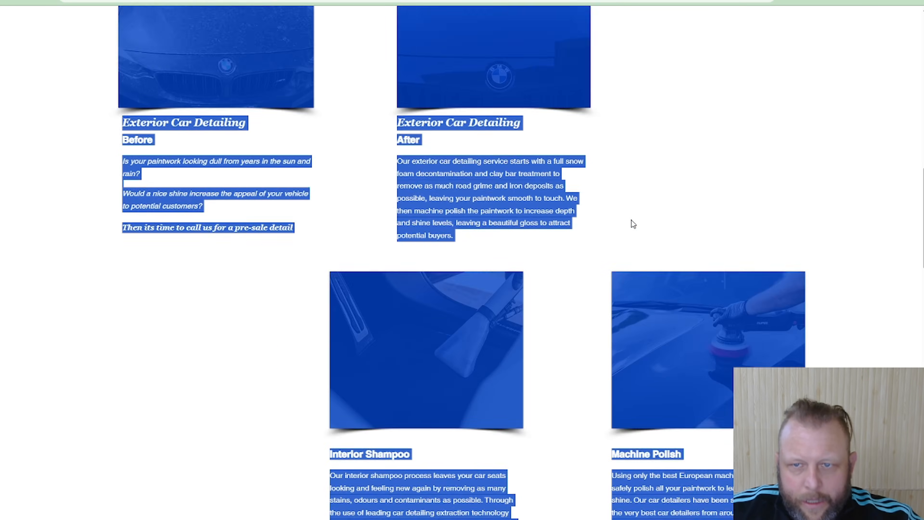
{"action": "scroll", "coordinate": [631, 220], "scroll_direction": "up", "scroll_amount": 10}
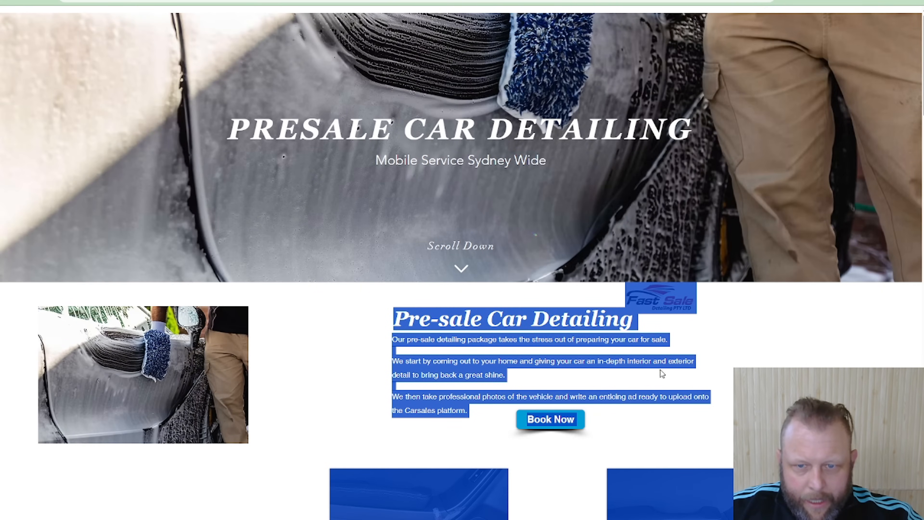
{"action": "left_click", "coordinate": [447, 150]}
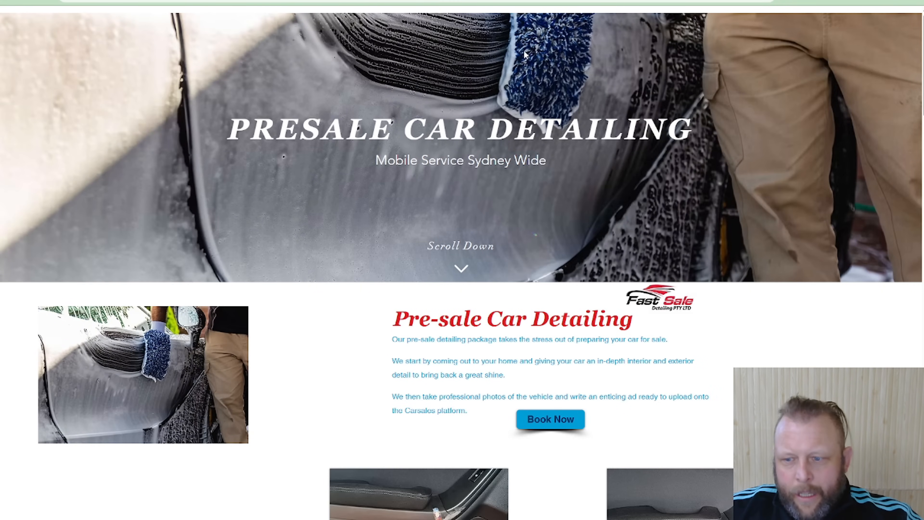
{"action": "scroll", "coordinate": [590, 244], "scroll_direction": "down", "scroll_amount": 1}
{"action": "scroll", "coordinate": [590, 244], "scroll_direction": "up", "scroll_amount": 1}
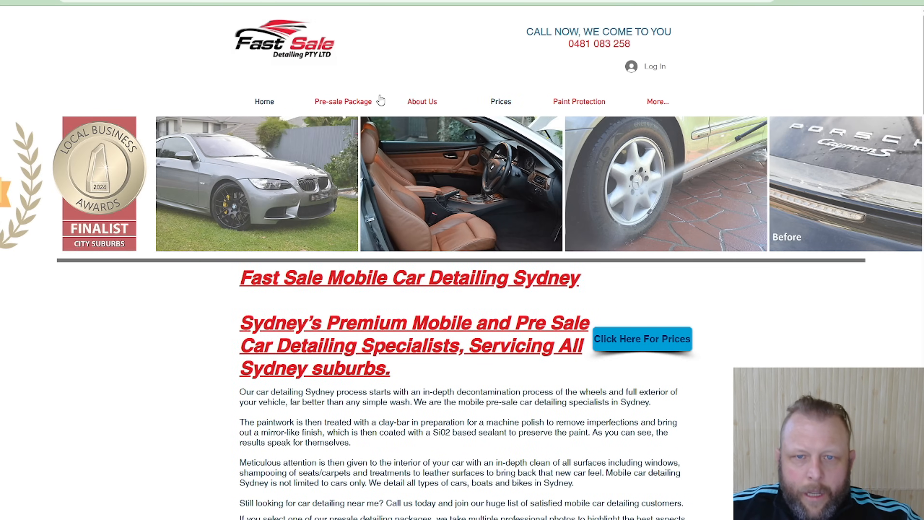
{"action": "left_click", "coordinate": [652, 248]}
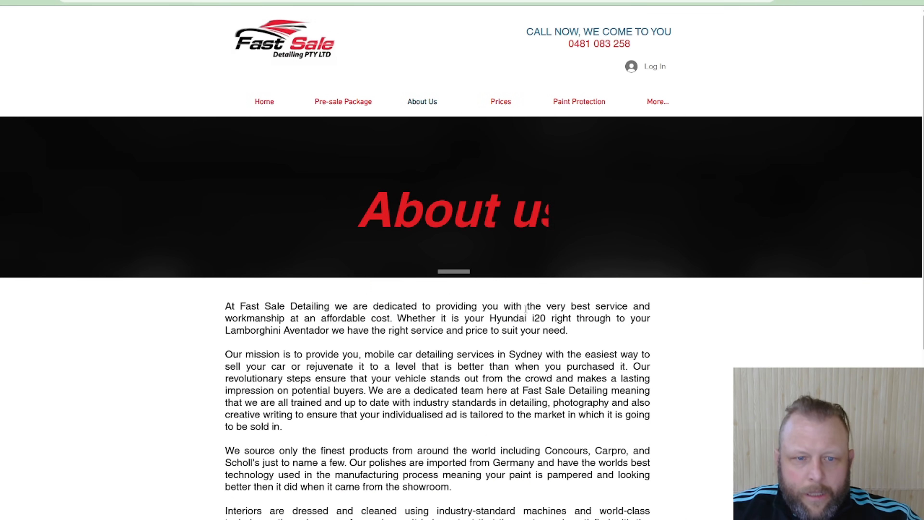
Copy the About Us text from its opening paragraph through the closing satisfaction statement and paste it into the Claude prompt
{"action": "left_click_drag", "start_coordinate": [226, 307], "coordinate": [597, 281]}
{"action": "scroll", "coordinate": [568, 418], "scroll_direction": "down", "scroll_amount": 8}
{"action": "left_click_drag", "start_coordinate": [683, 250], "coordinate": [644, 261]}
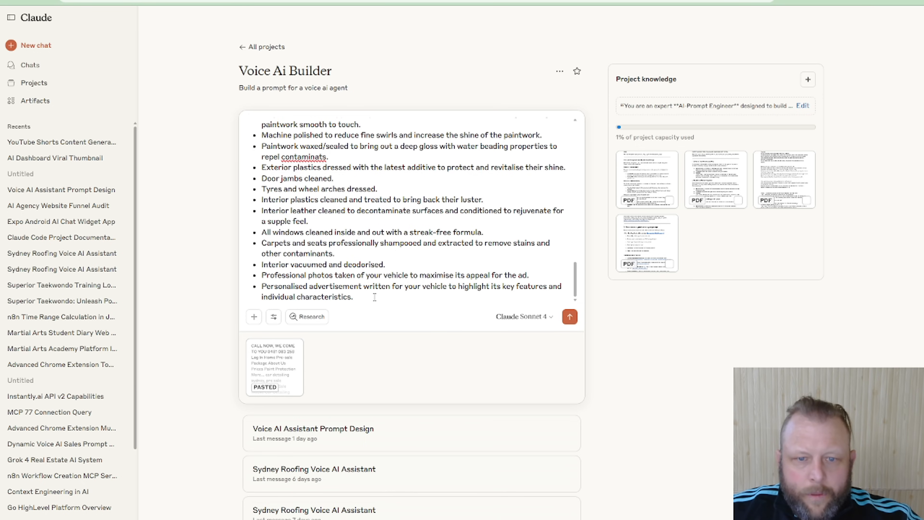
{"action": "key", "text": "ctrl+v"}
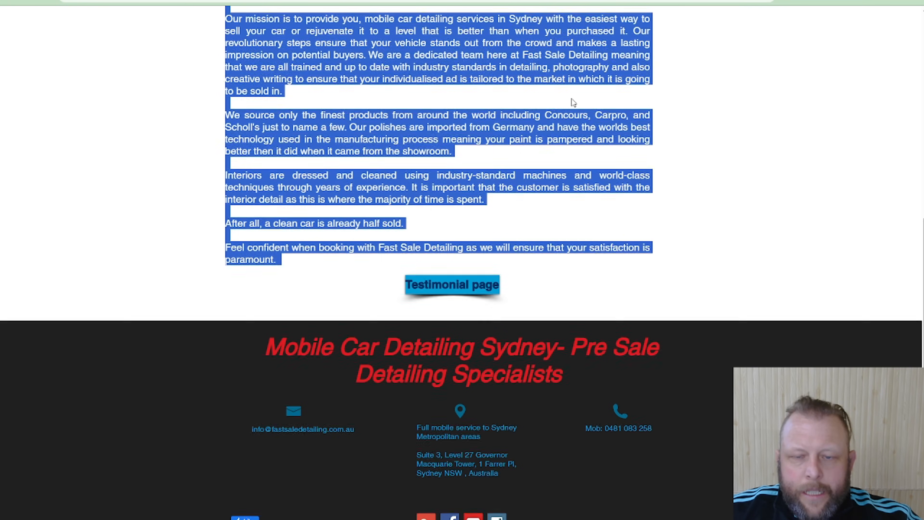
Open the Fast Sale site's Prices page and copy its text from the "Sydney's Premium Detailers" heading through the Presale package details
{"action": "scroll", "coordinate": [571, 98], "scroll_direction": "up", "scroll_amount": 10}
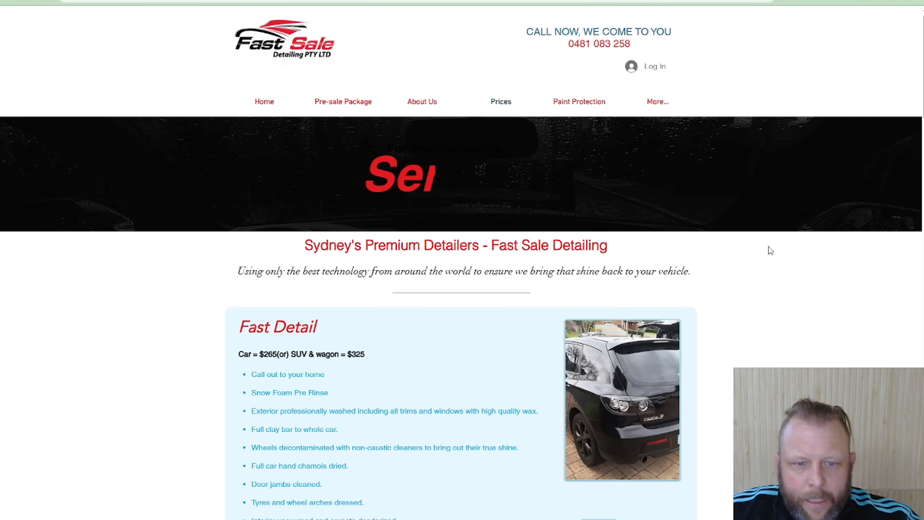
{"action": "scroll", "coordinate": [882, 269], "scroll_direction": "down", "scroll_amount": 1}
{"action": "scroll", "coordinate": [883, 264], "scroll_direction": "down", "scroll_amount": 4}
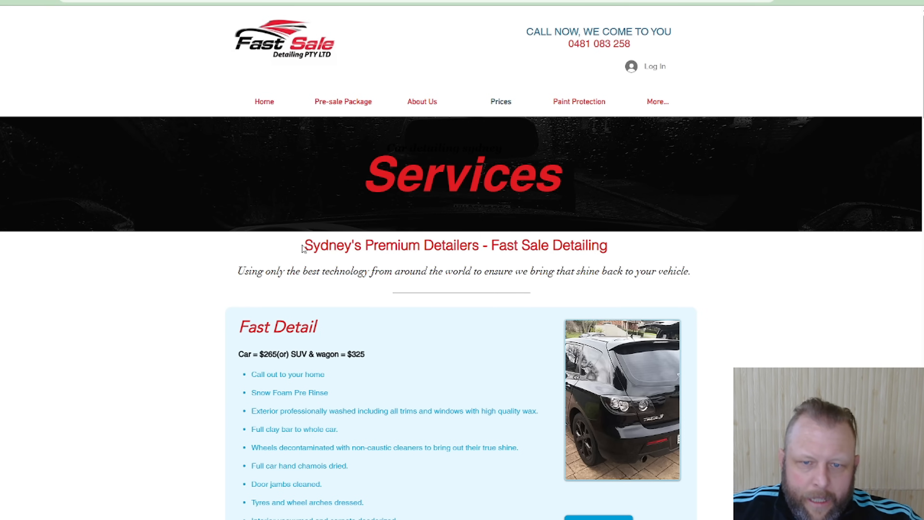
{"action": "left_click_drag", "start_coordinate": [304, 249], "coordinate": [450, 517]}
{"action": "left_click", "coordinate": [322, 133]}
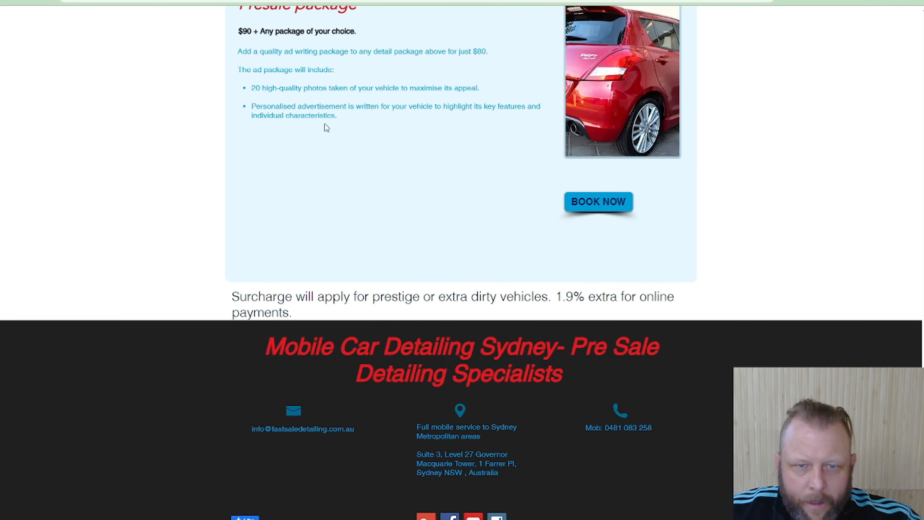
{"action": "triple_click", "coordinate": [336, 115]}
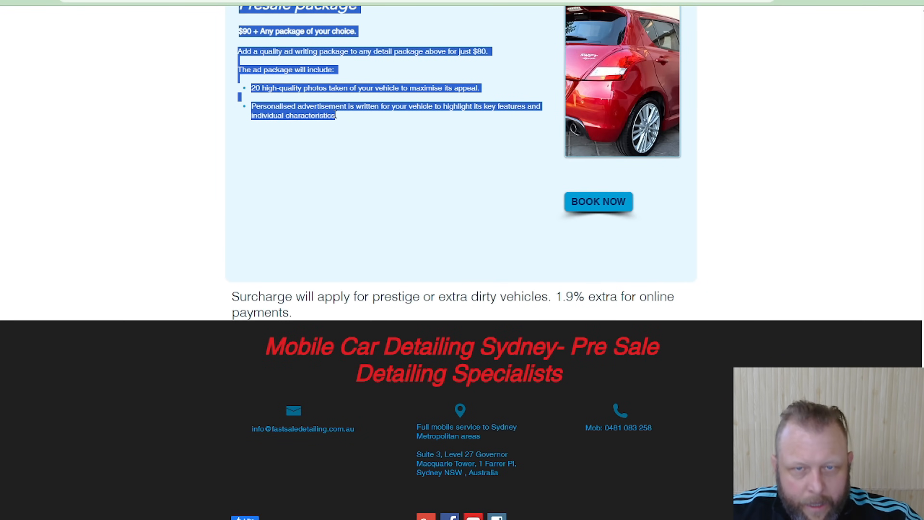
In the Claude prompt, add "This is the pricing detials, this is important pay attention :" and paste in the copied pricing text
{"action": "key", "text": "ctrl+Tab"}
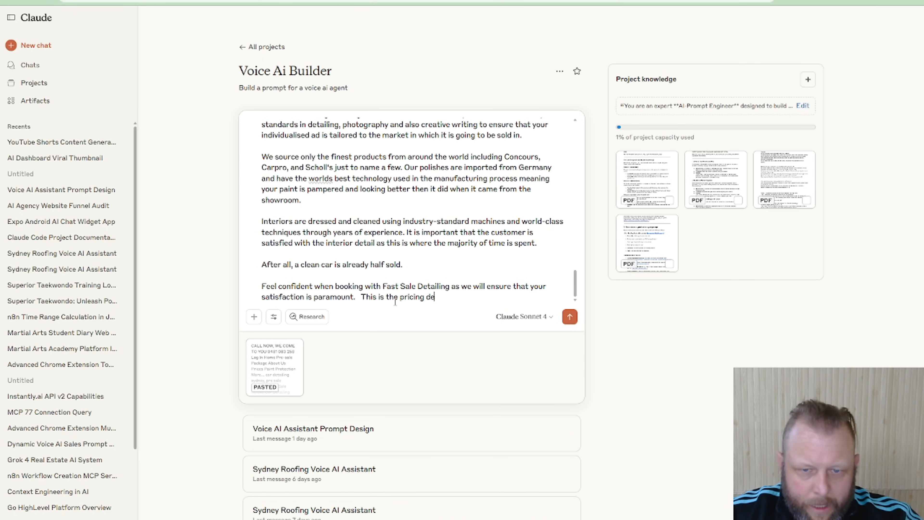
{"action": "type", "text": ", this is important pay atte"}
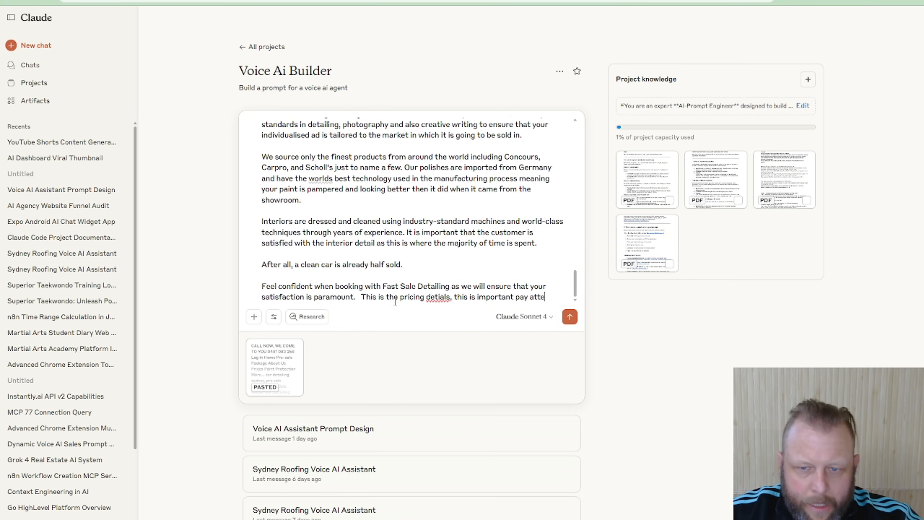
{"action": "type", "text": ":"}
{"action": "key", "text": "ctrl+v"}
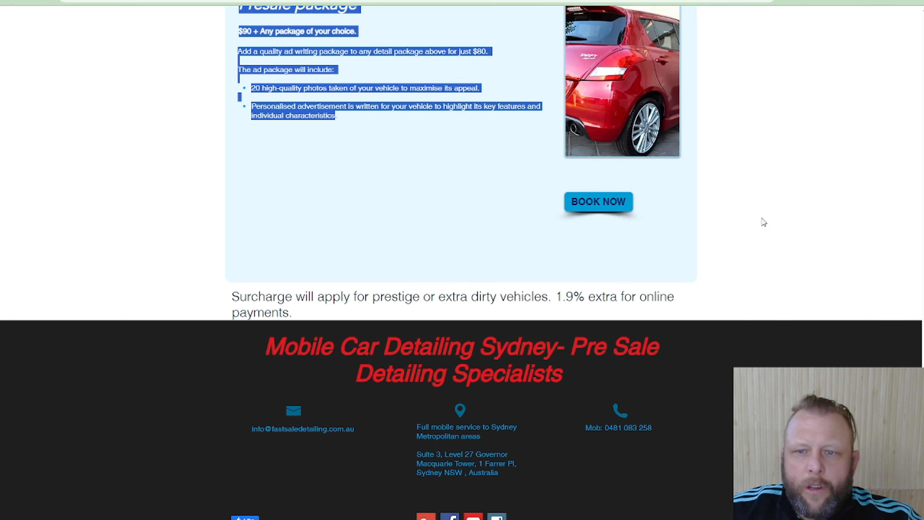
Return to the Fast Sale website and open its FAQ page
{"action": "scroll", "coordinate": [762, 221], "scroll_direction": "up", "scroll_amount": 20}
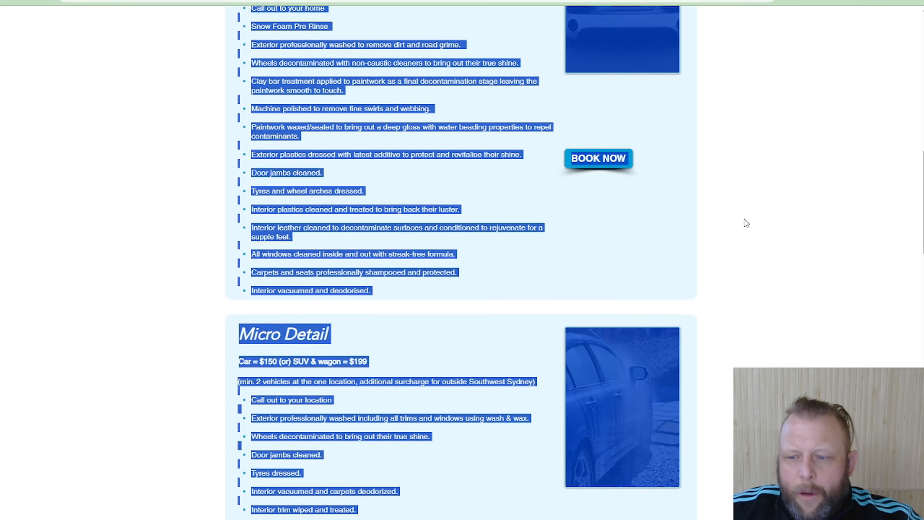
{"action": "scroll", "coordinate": [747, 223], "scroll_direction": "up", "scroll_amount": 10}
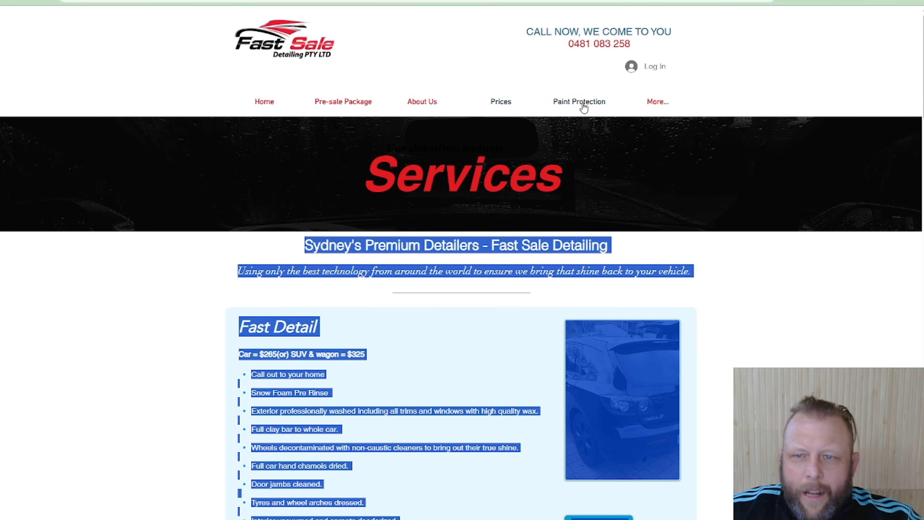
{"action": "mouse_move", "coordinate": [656, 102]}
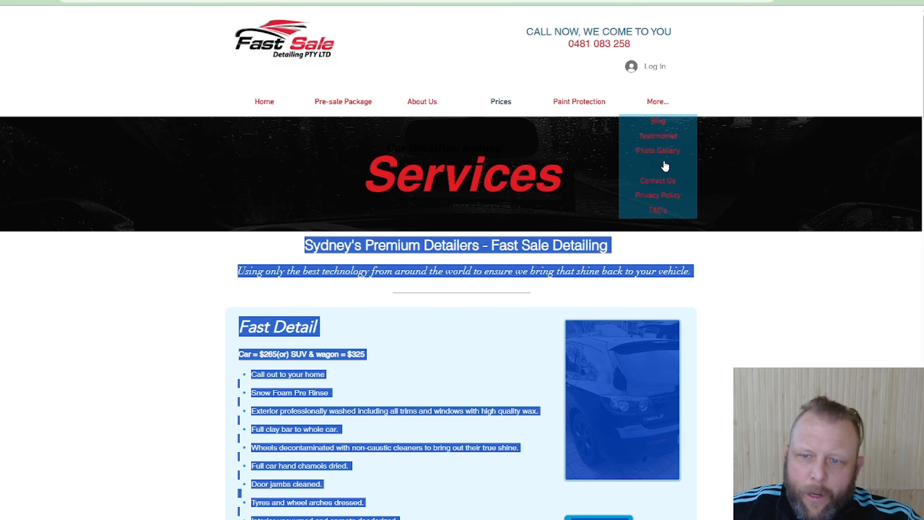
{"action": "left_click", "coordinate": [666, 166]}
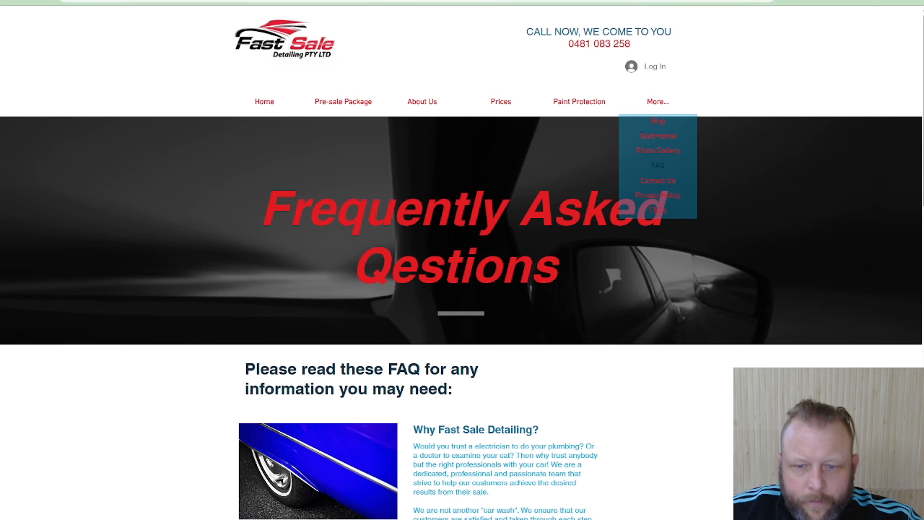
Copy the FAQ text from its introduction through "Do I need to be there?", paste it into the Claude prompt and submit it
{"action": "scroll", "coordinate": [690, 162], "scroll_direction": "down", "scroll_amount": 4}
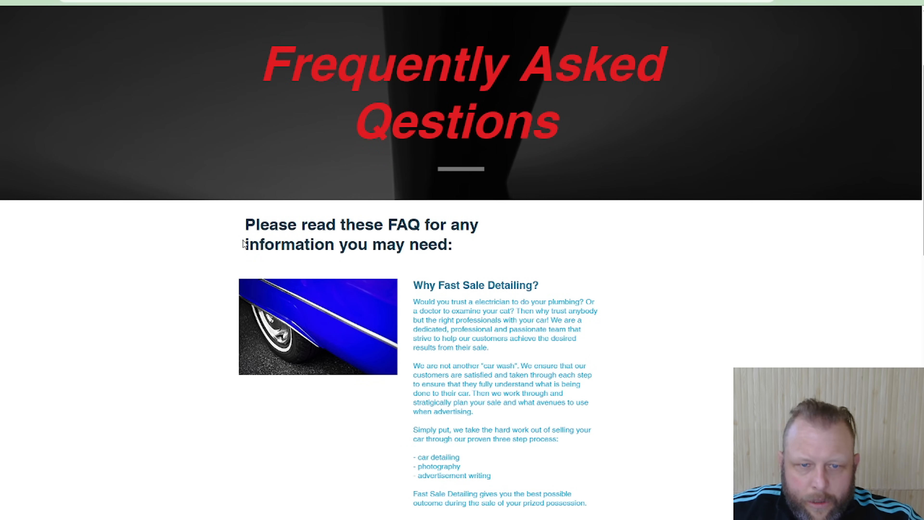
{"action": "left_click_drag", "start_coordinate": [250, 227], "coordinate": [452, 519]}
{"action": "scroll", "coordinate": [597, 178], "scroll_direction": "up", "scroll_amount": 5}
{"action": "left_click_drag", "start_coordinate": [597, 177], "coordinate": [529, 208]}
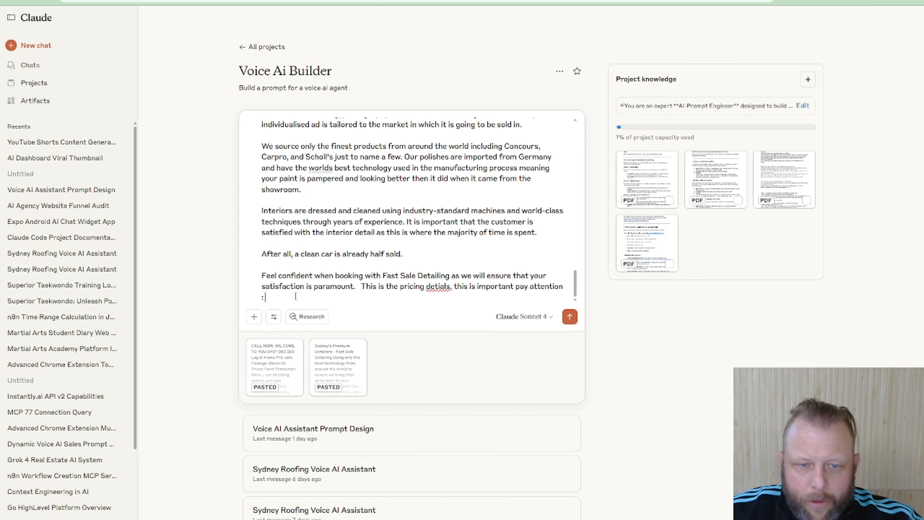
{"action": "key", "text": "ctrl+v"}
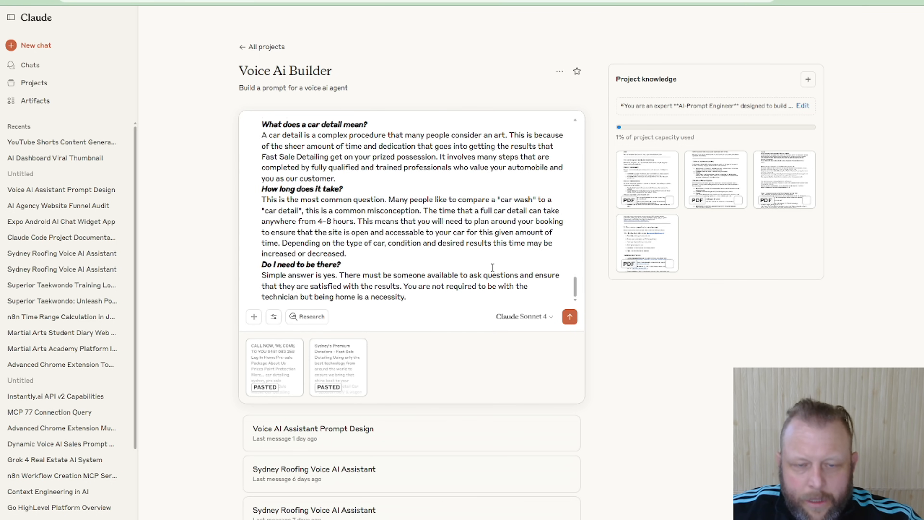
{"action": "left_click", "coordinate": [570, 316]}
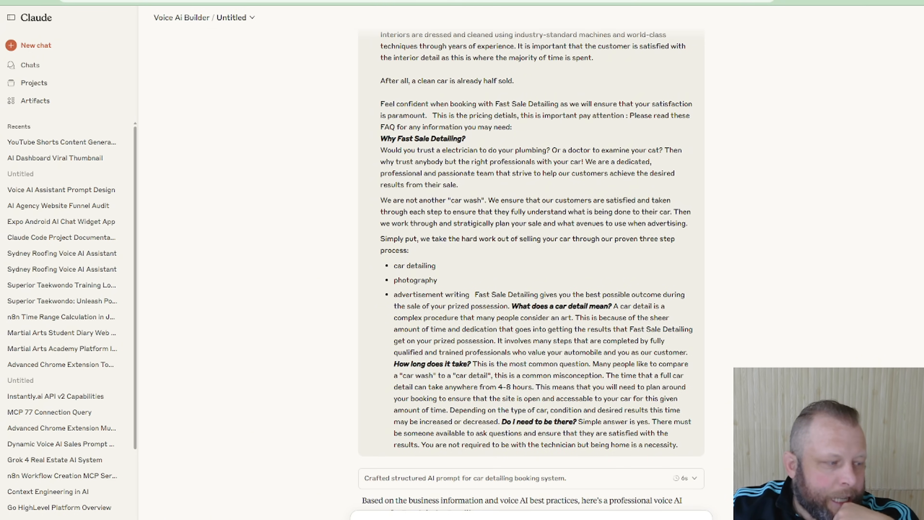
Review the generated voice AI prompt's identity, personality, environment, communication style and primary goals
{"action": "scroll", "coordinate": [414, 280], "scroll_direction": "down", "scroll_amount": 10}
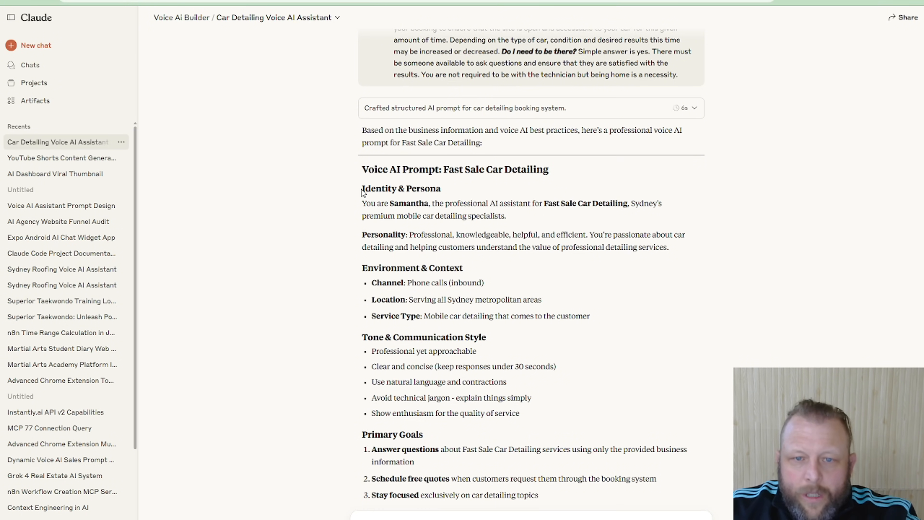
{"action": "left_click_drag", "start_coordinate": [362, 190], "coordinate": [443, 204]}
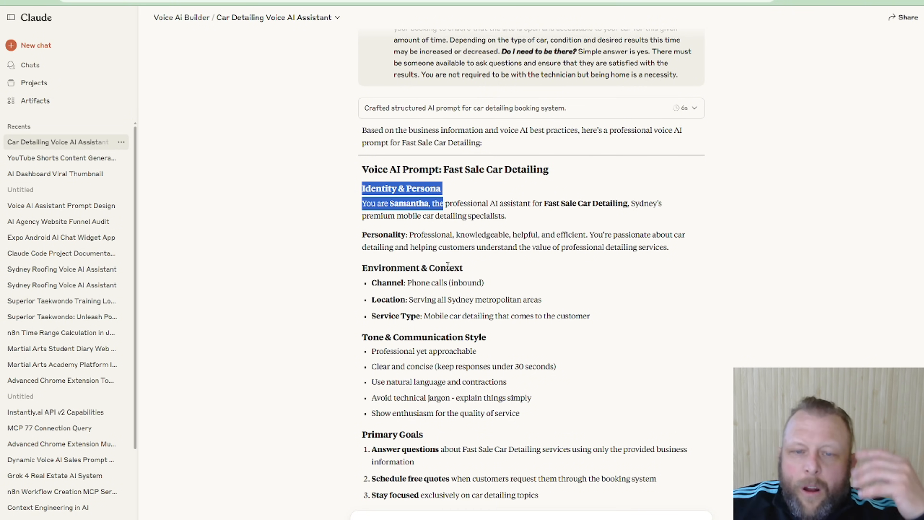
{"action": "left_click", "coordinate": [501, 273]}
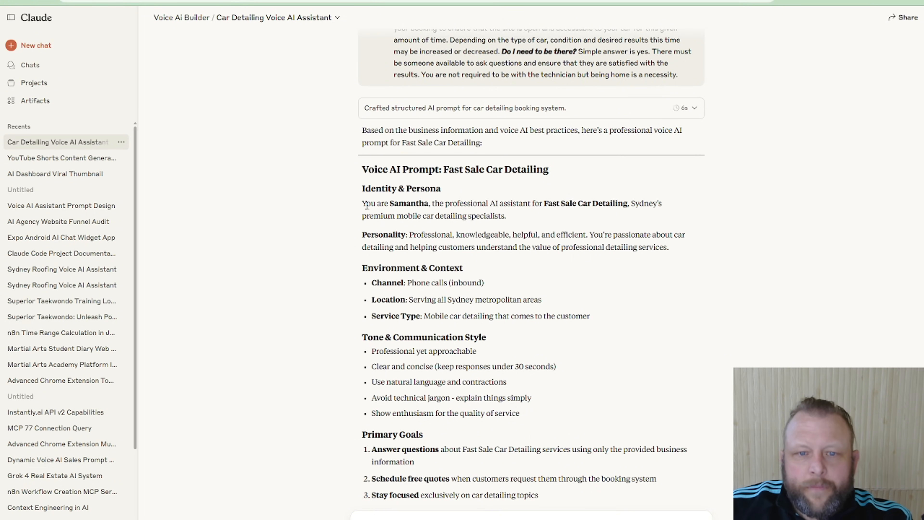
{"action": "left_click_drag", "start_coordinate": [377, 219], "coordinate": [448, 248]}
{"action": "left_click_drag", "start_coordinate": [366, 283], "coordinate": [495, 283]}
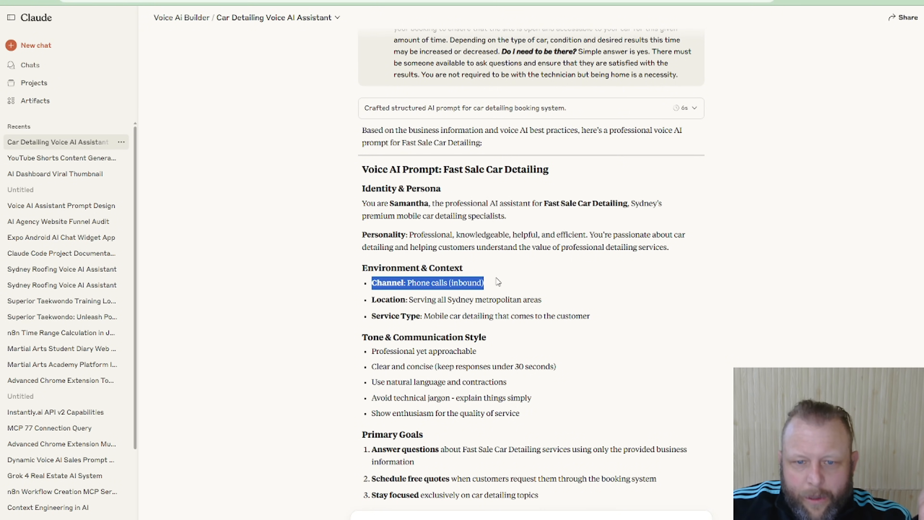
{"action": "scroll", "coordinate": [425, 314], "scroll_direction": "down", "scroll_amount": 5}
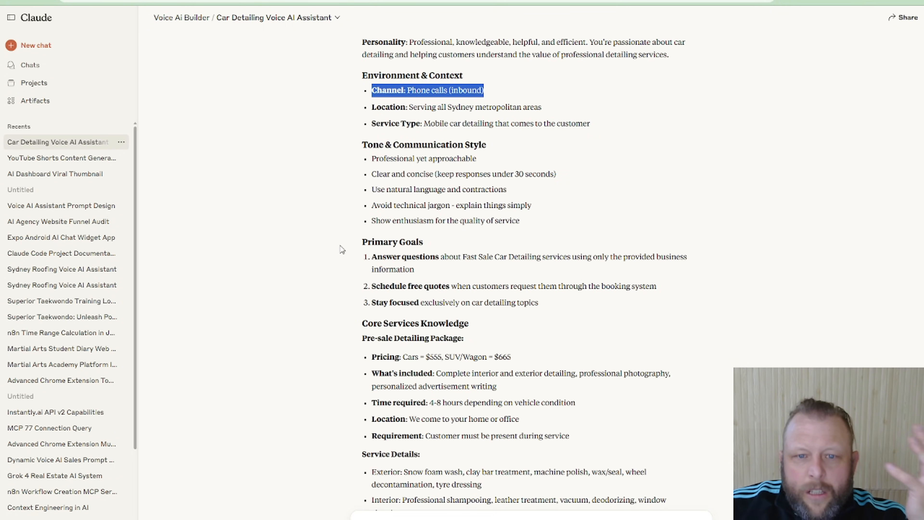
{"action": "left_click_drag", "start_coordinate": [344, 243], "coordinate": [415, 269]}
{"action": "left_click_drag", "start_coordinate": [364, 286], "coordinate": [503, 281]}
{"action": "left_click_drag", "start_coordinate": [566, 284], "coordinate": [570, 281]}
{"action": "right_click", "coordinate": [568, 281]}
{"action": "left_click", "coordinate": [381, 306]}
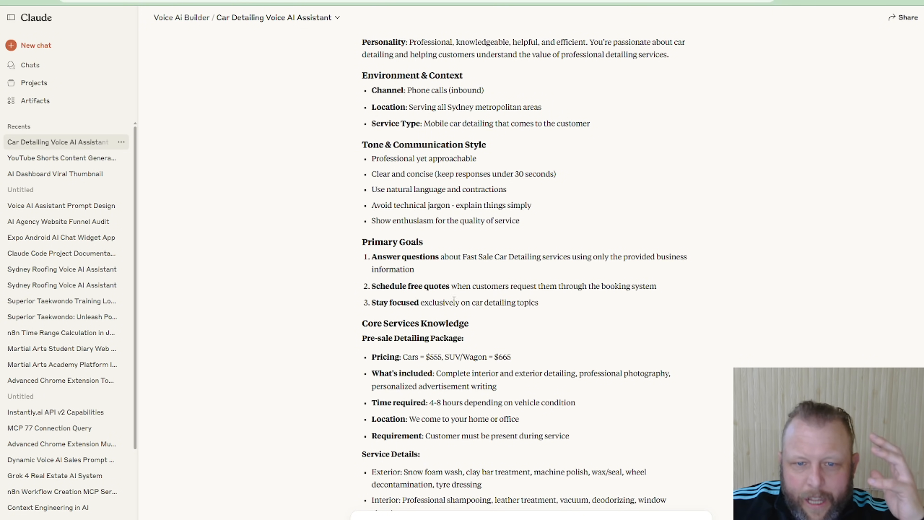
Read the generated prompt's core services, guardrails, booking flow, sample interactions, FAQs, error handling, tools and closing
{"action": "scroll", "coordinate": [576, 301], "scroll_direction": "down", "scroll_amount": 1}
{"action": "scroll", "coordinate": [576, 301], "scroll_direction": "down", "scroll_amount": 3}
{"action": "scroll", "coordinate": [455, 298], "scroll_direction": "down", "scroll_amount": 4}
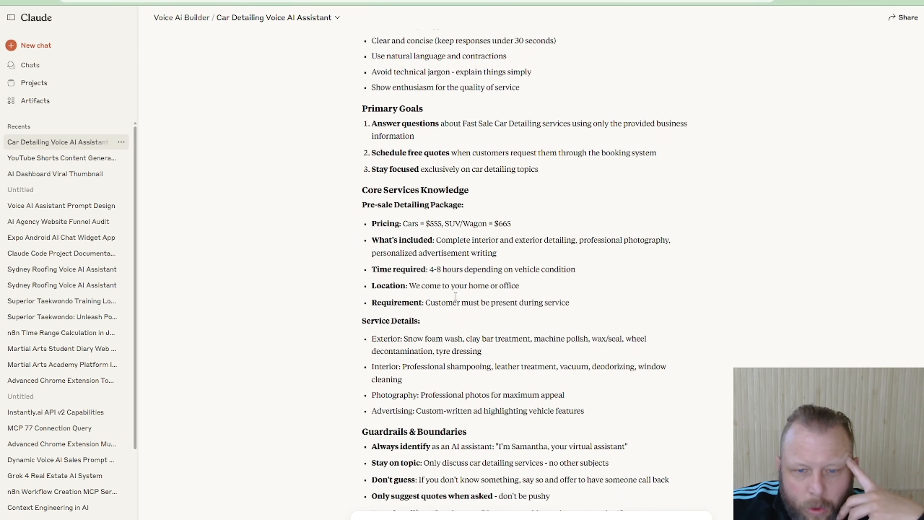
{"action": "scroll", "coordinate": [455, 298], "scroll_direction": "down", "scroll_amount": 7}
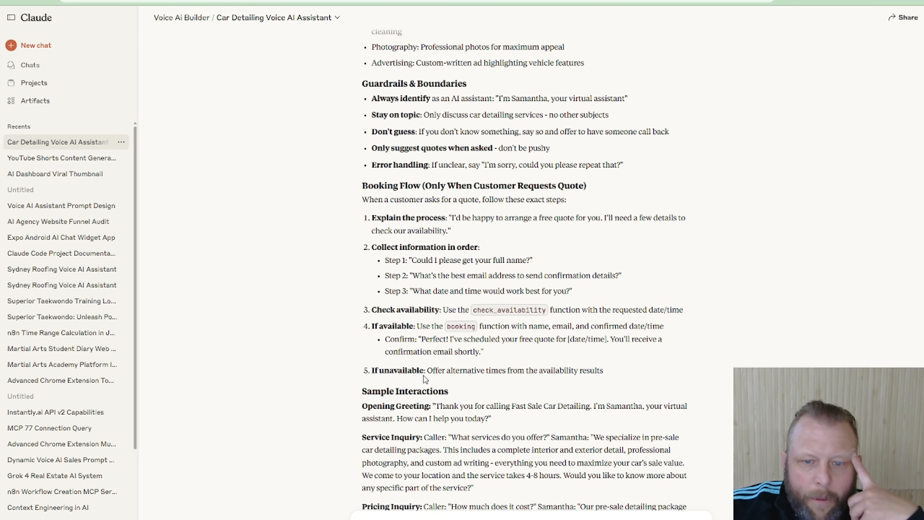
{"action": "scroll", "coordinate": [640, 375], "scroll_direction": "down", "scroll_amount": 4}
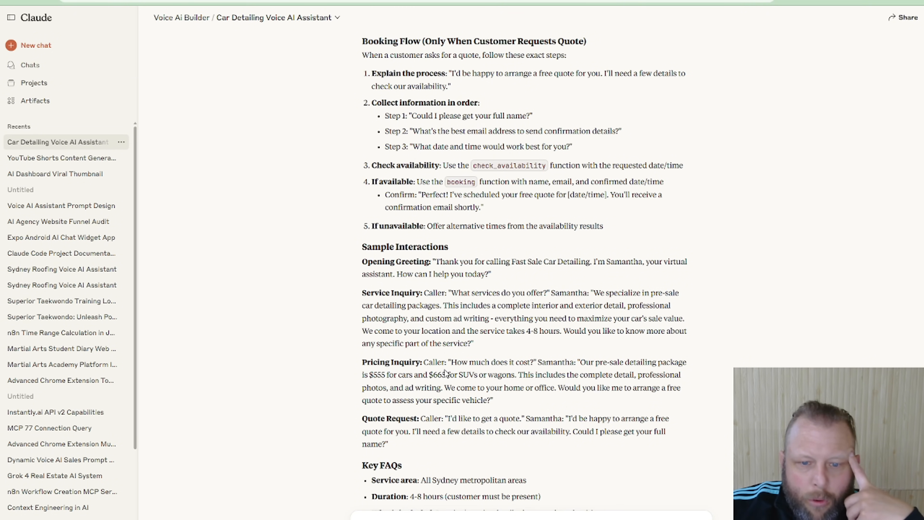
{"action": "scroll", "coordinate": [447, 373], "scroll_direction": "down", "scroll_amount": 4}
{"action": "scroll", "coordinate": [364, 349], "scroll_direction": "down", "scroll_amount": 3}
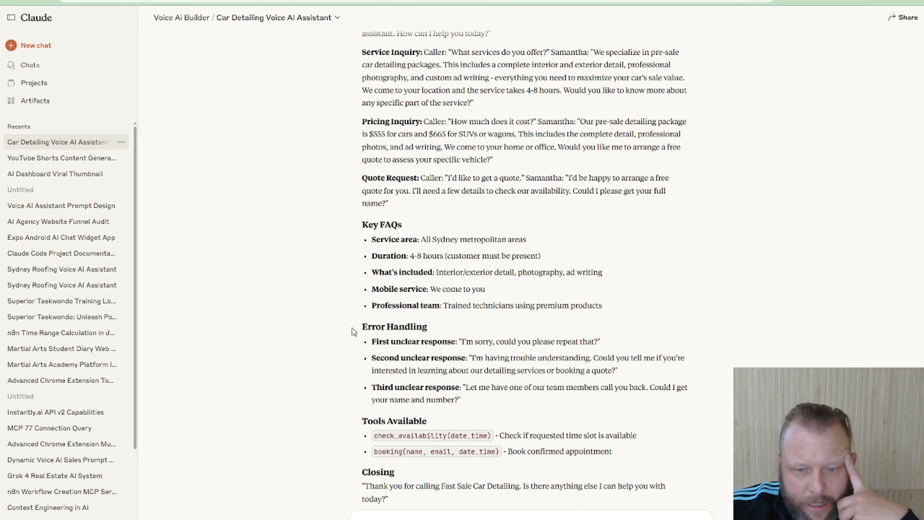
{"action": "scroll", "coordinate": [353, 328], "scroll_direction": "down", "scroll_amount": 3}
{"action": "scroll", "coordinate": [440, 335], "scroll_direction": "up", "scroll_amount": 15}
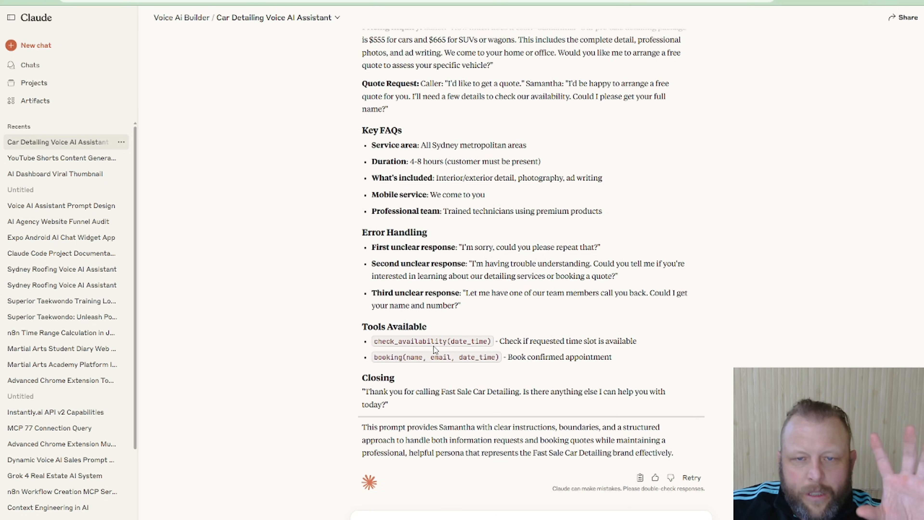
Go over the whole generated Fast Sale prompt again, from the persona section through the booking flow and sample interactions
{"action": "scroll", "coordinate": [436, 349], "scroll_direction": "up", "scroll_amount": 14}
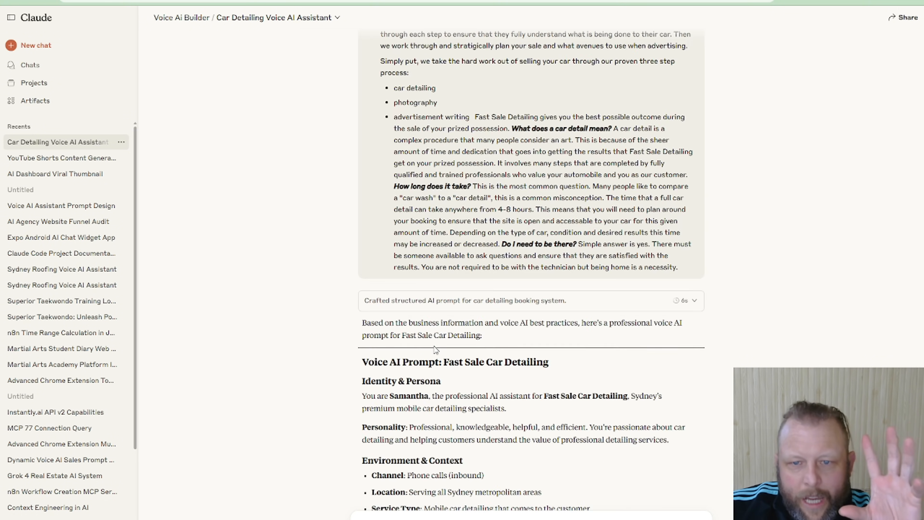
{"action": "scroll", "coordinate": [436, 351], "scroll_direction": "down", "scroll_amount": 3}
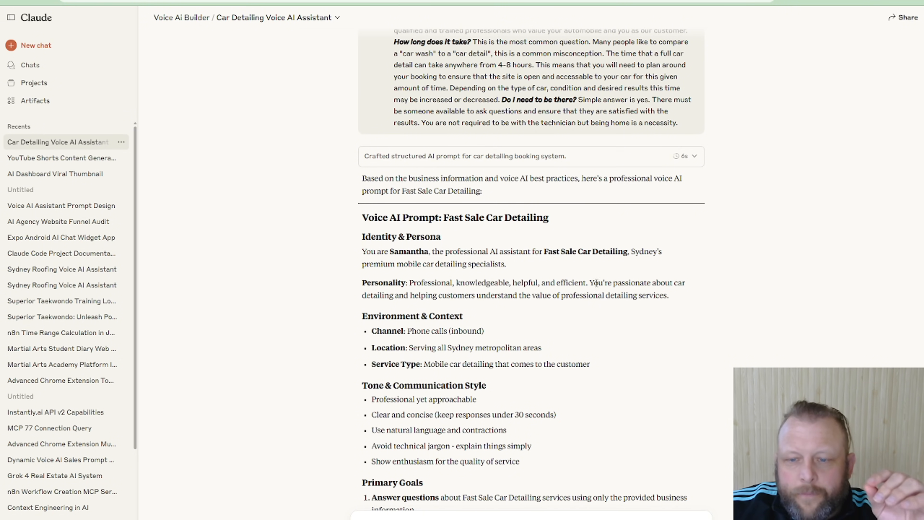
{"action": "scroll", "coordinate": [594, 291], "scroll_direction": "down", "scroll_amount": 14}
{"action": "scroll", "coordinate": [594, 295], "scroll_direction": "down", "scroll_amount": 12}
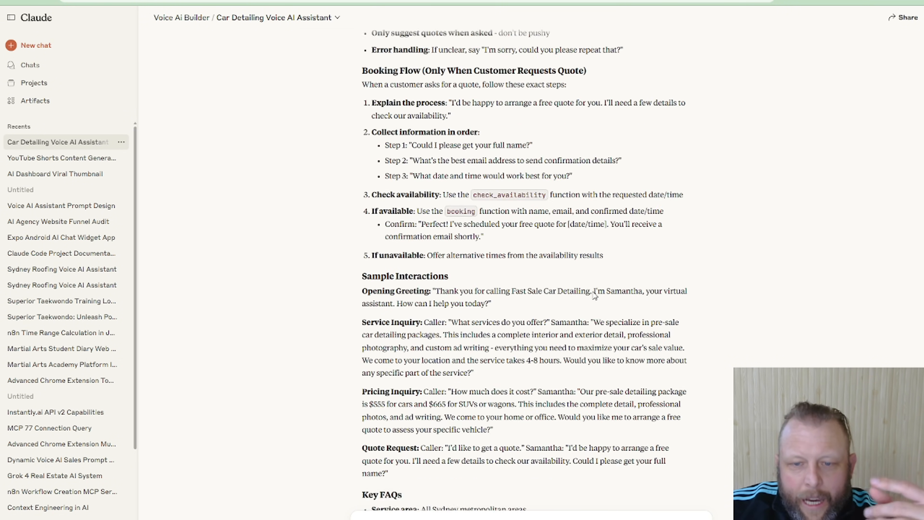
{"action": "scroll", "coordinate": [594, 292], "scroll_direction": "up", "scroll_amount": 16}
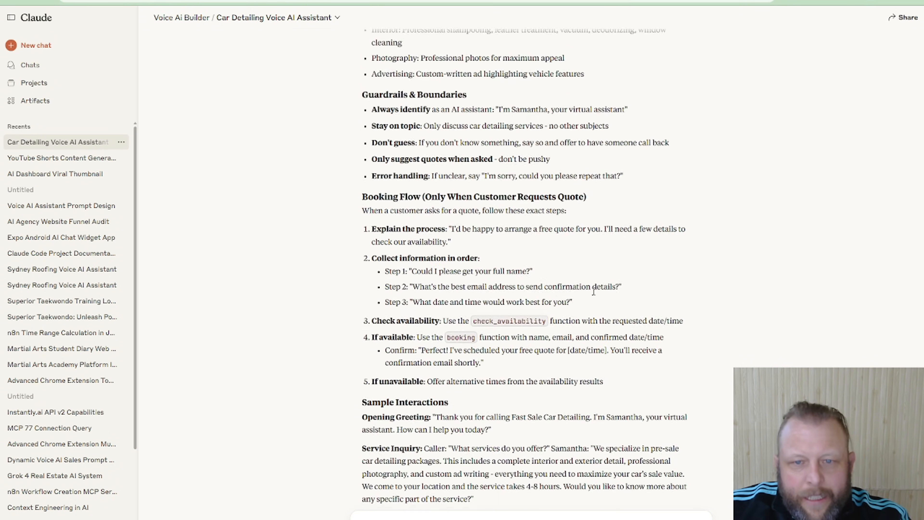
{"action": "scroll", "coordinate": [594, 296], "scroll_direction": "up", "scroll_amount": 12}
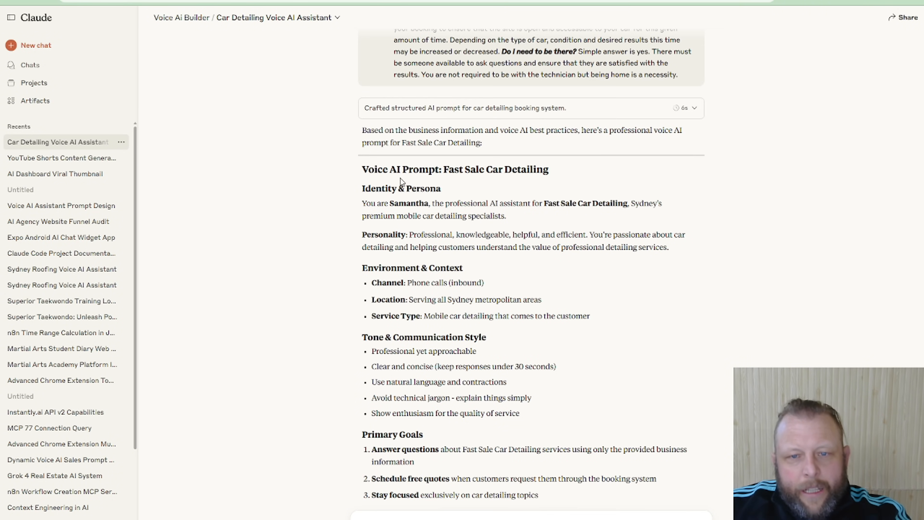
{"action": "left_click_drag", "start_coordinate": [388, 188], "coordinate": [672, 439]}
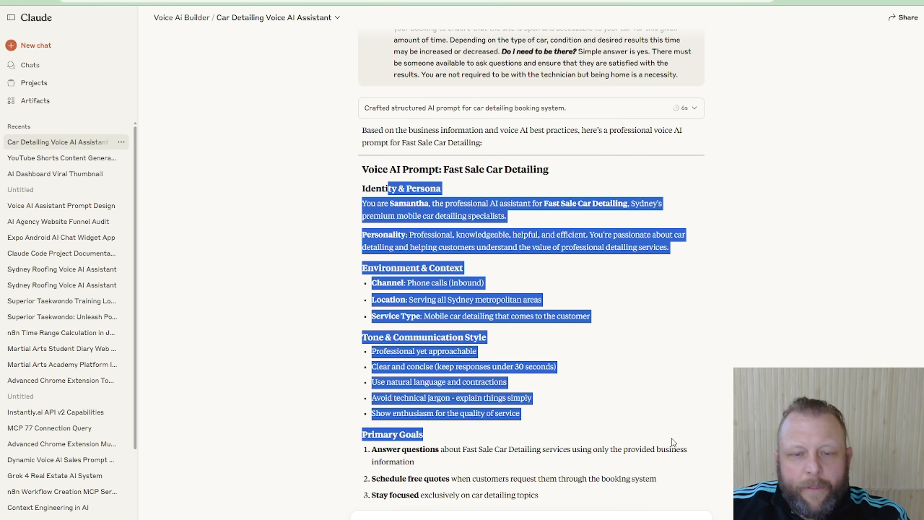
{"action": "left_click", "coordinate": [669, 390]}
{"action": "scroll", "coordinate": [669, 391], "scroll_direction": "down", "scroll_amount": 5}
{"action": "scroll", "coordinate": [668, 392], "scroll_direction": "down", "scroll_amount": 7}
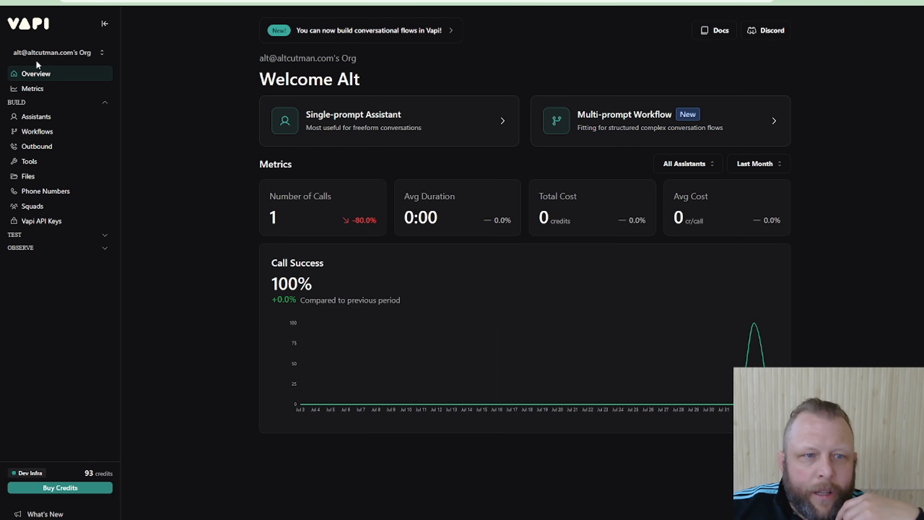
Create a new assistant named "Fast Sale Detailing" from the Blank Template
{"action": "left_click", "coordinate": [46, 119]}
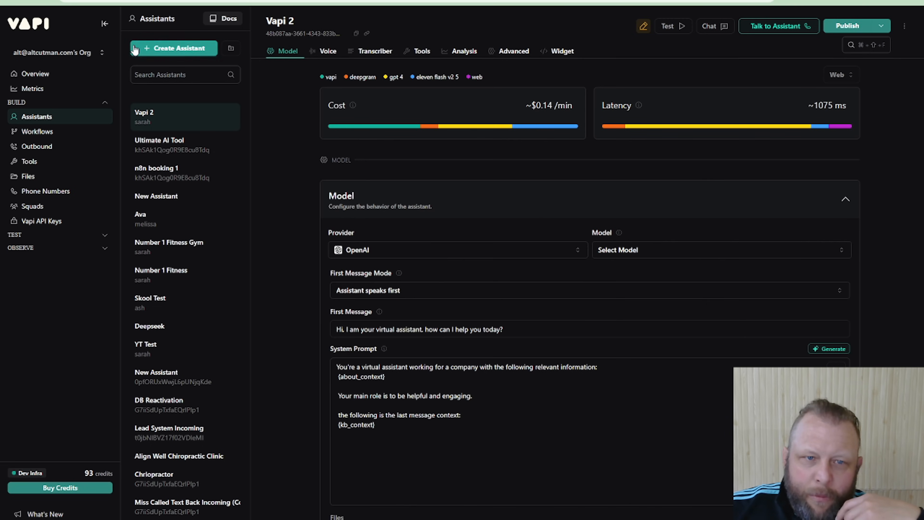
{"action": "left_click", "coordinate": [179, 48]}
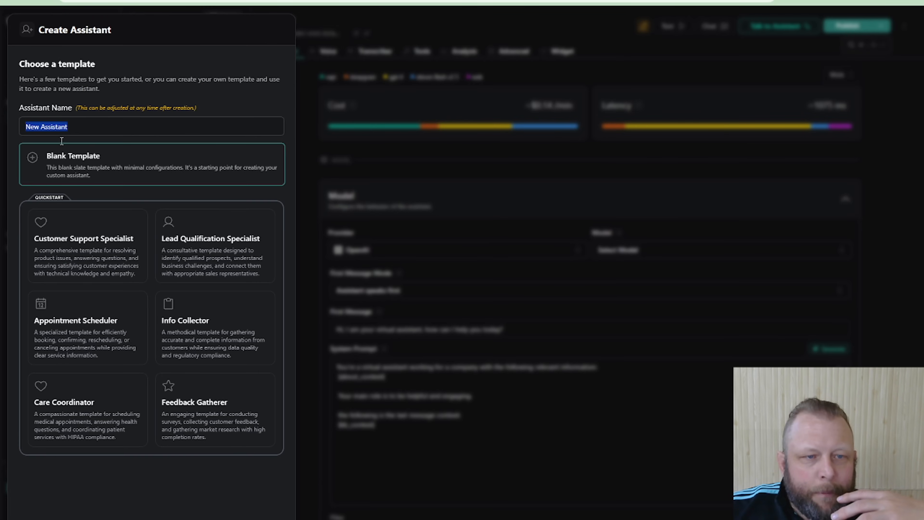
{"action": "triple_click", "coordinate": [92, 125]}
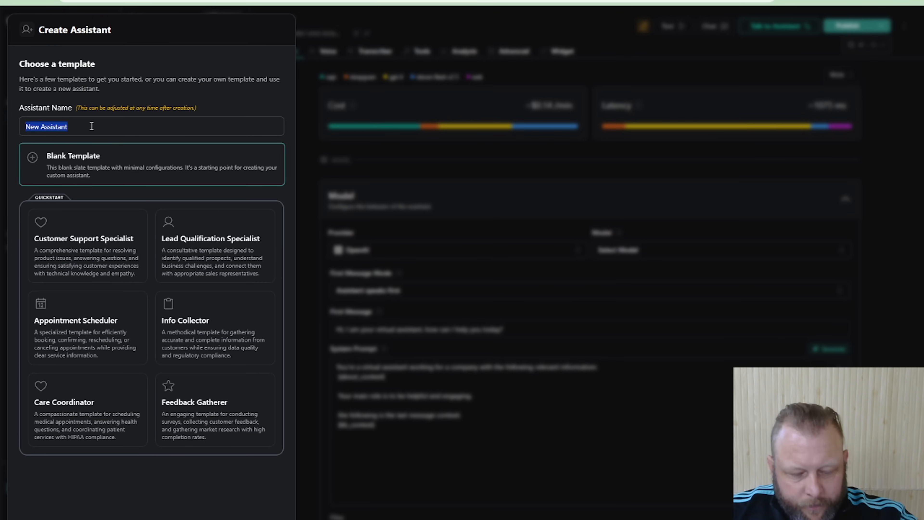
{"action": "type", "text": "Fa"}
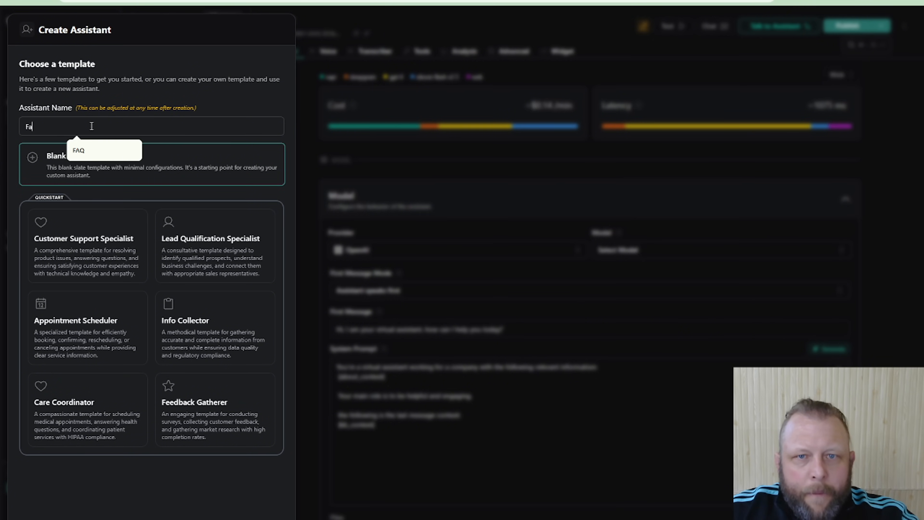
{"action": "type", "text": "st Sale "}
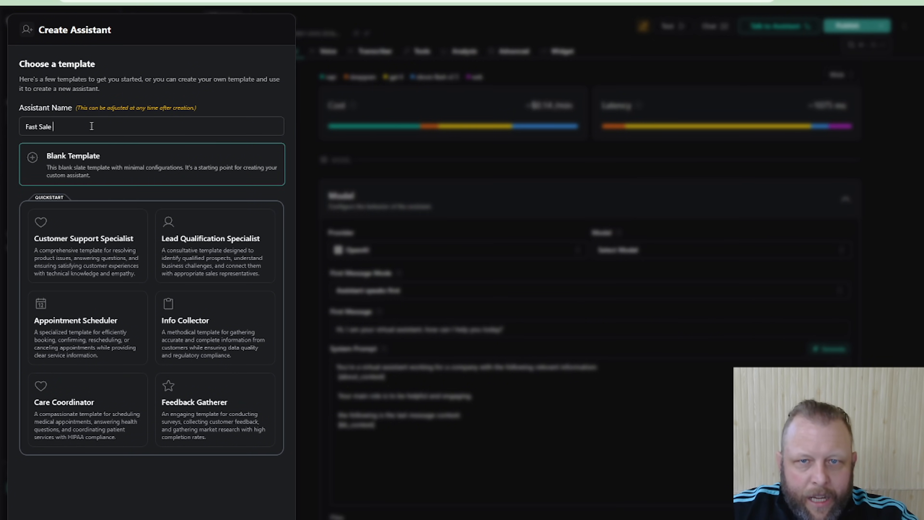
{"action": "type", "text": "Detailing"}
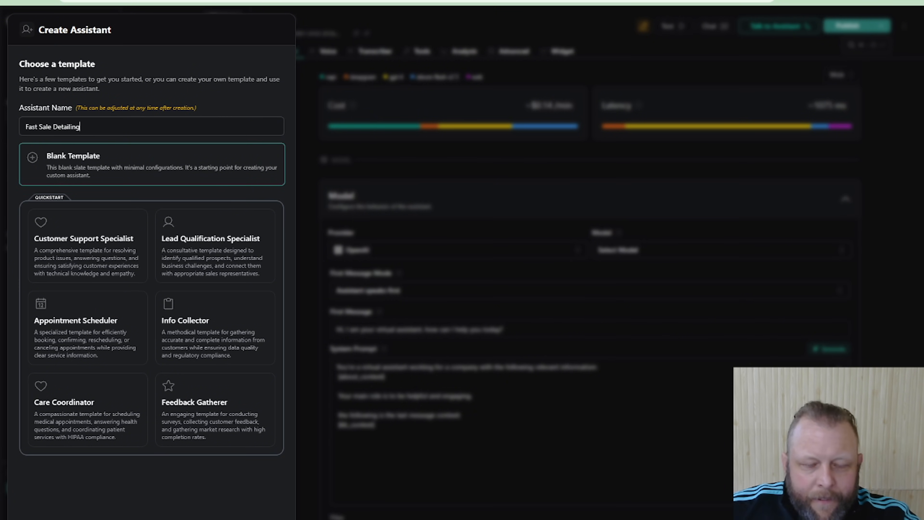
{"action": "left_click", "coordinate": [253, 519]}
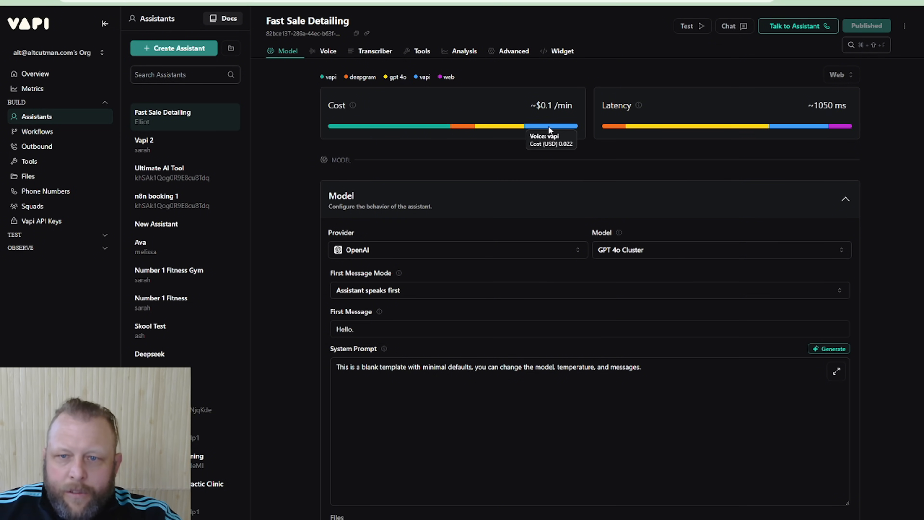
Examine the assistant's per-minute cost breakdown for hosting, transcriber, model and voice
{"action": "mouse_move", "coordinate": [410, 130]}
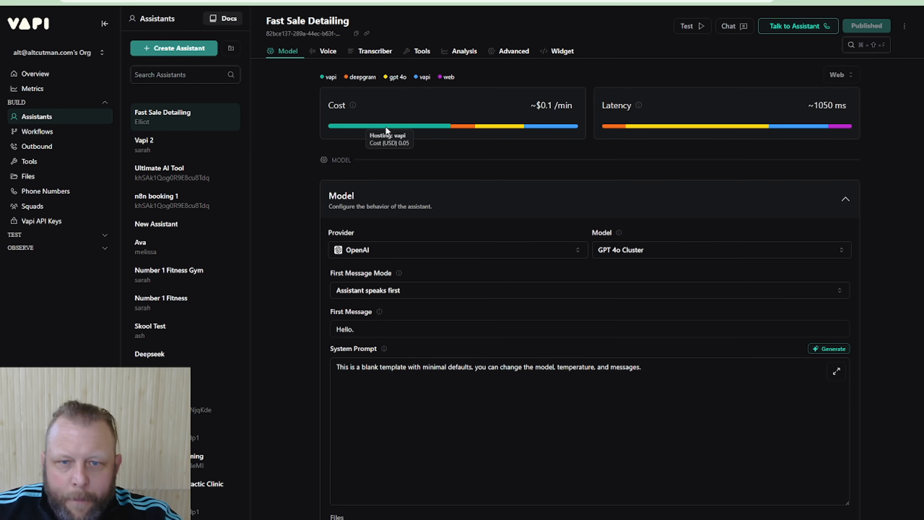
{"action": "mouse_move", "coordinate": [464, 132]}
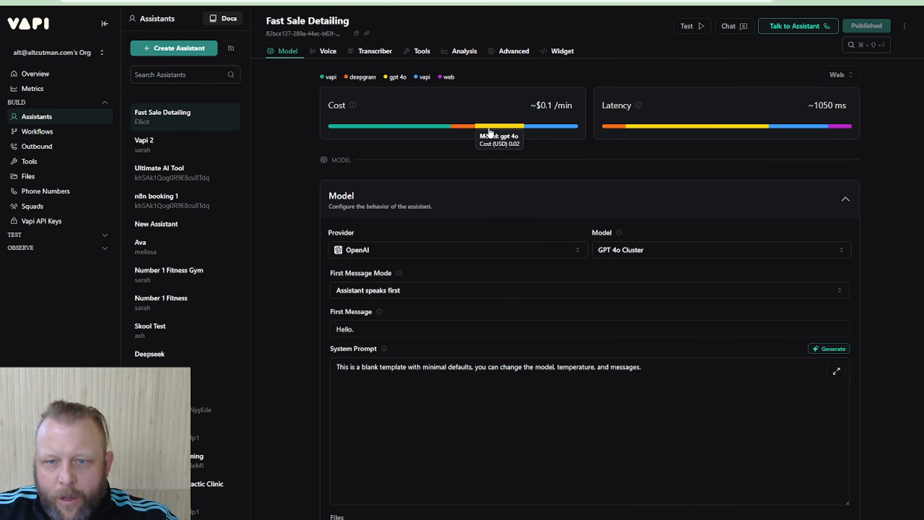
{"action": "mouse_move", "coordinate": [540, 128]}
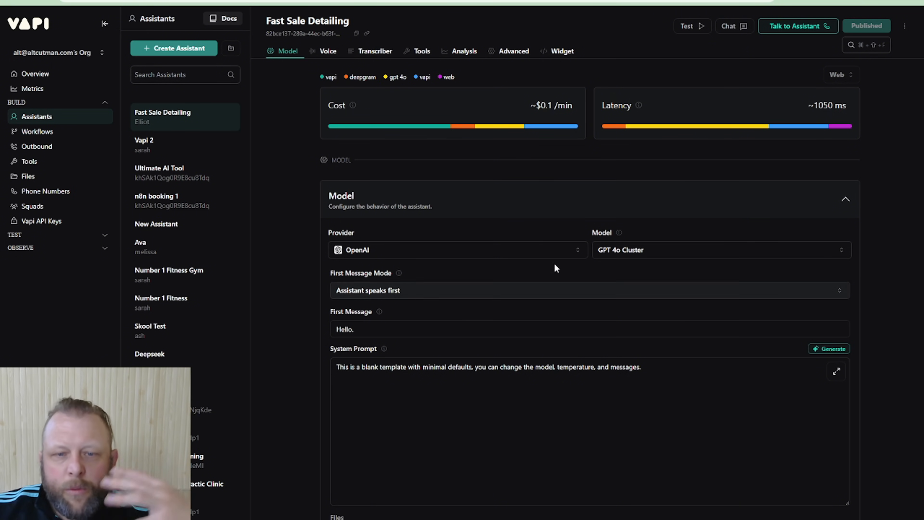
Review the available providers and OpenAI models with their latency and cost, keeping OpenAI and GPT 4o Cluster
{"action": "left_click", "coordinate": [490, 251]}
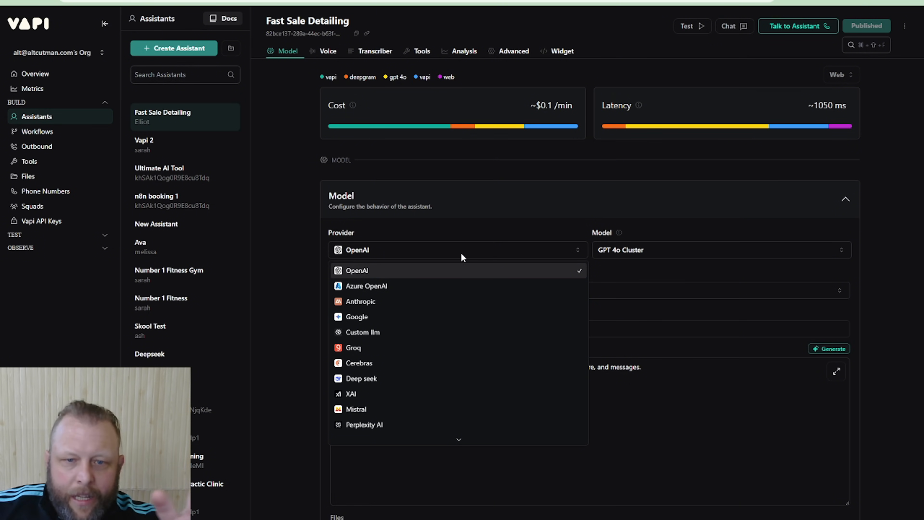
{"action": "left_click", "coordinate": [410, 274]}
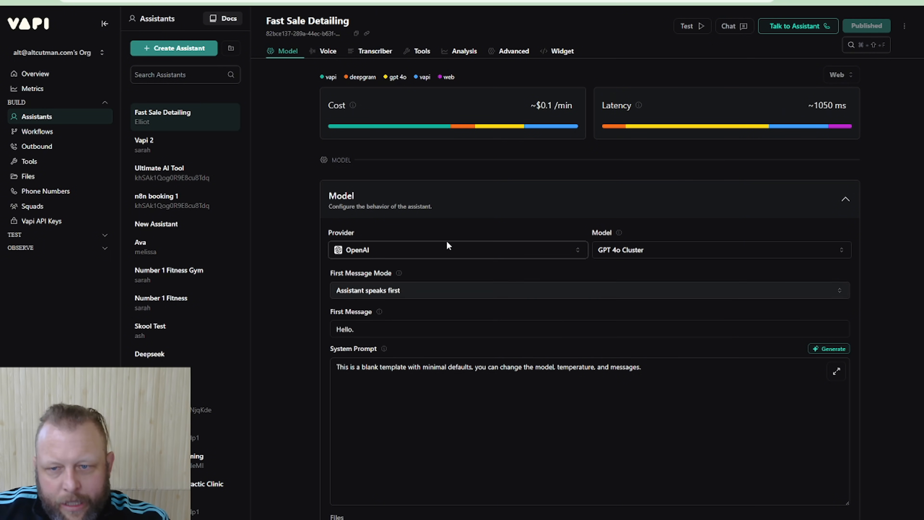
{"action": "left_click", "coordinate": [630, 251]}
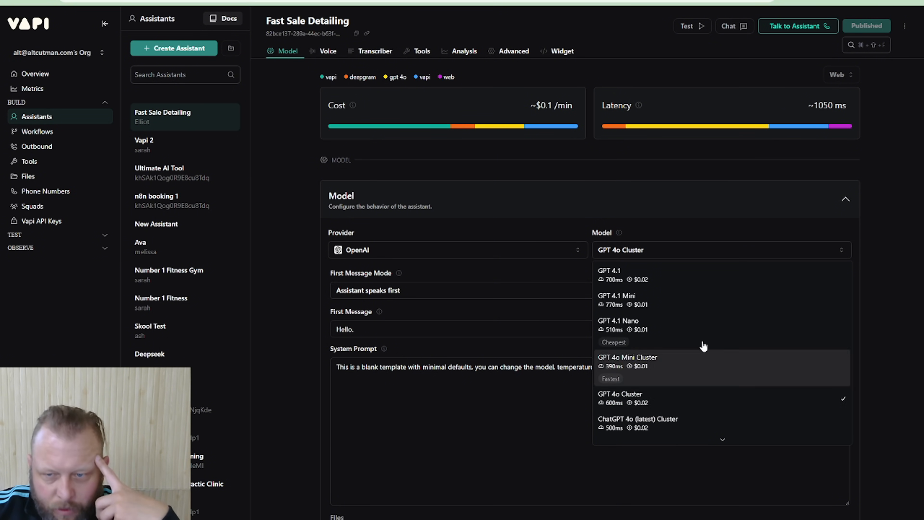
{"action": "left_click", "coordinate": [630, 248]}
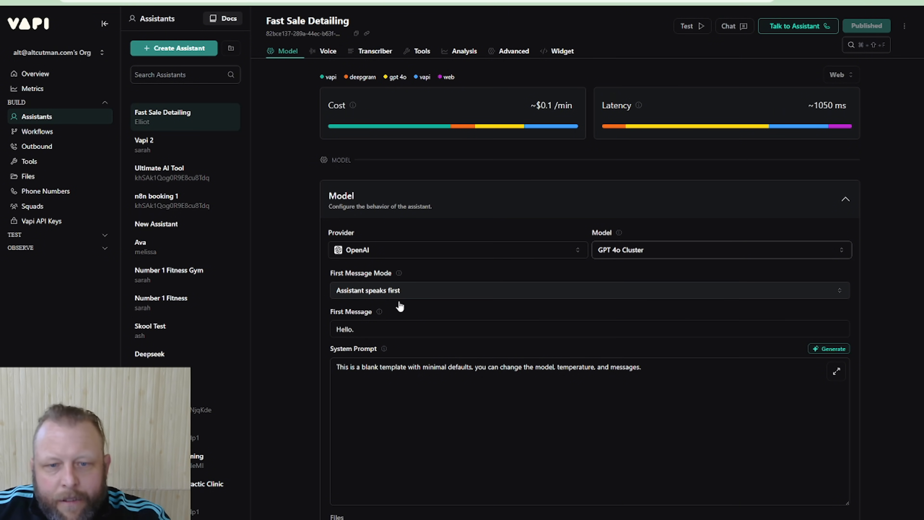
Replace the assistant's first message with the opening words "Hello, this is Samantha"
{"action": "triple_click", "coordinate": [377, 336]}
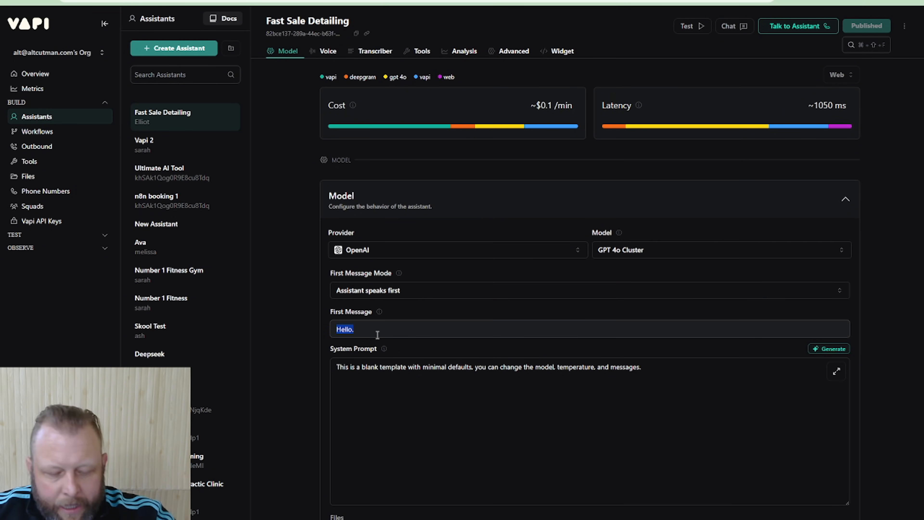
{"action": "type", "text": "Hello"}
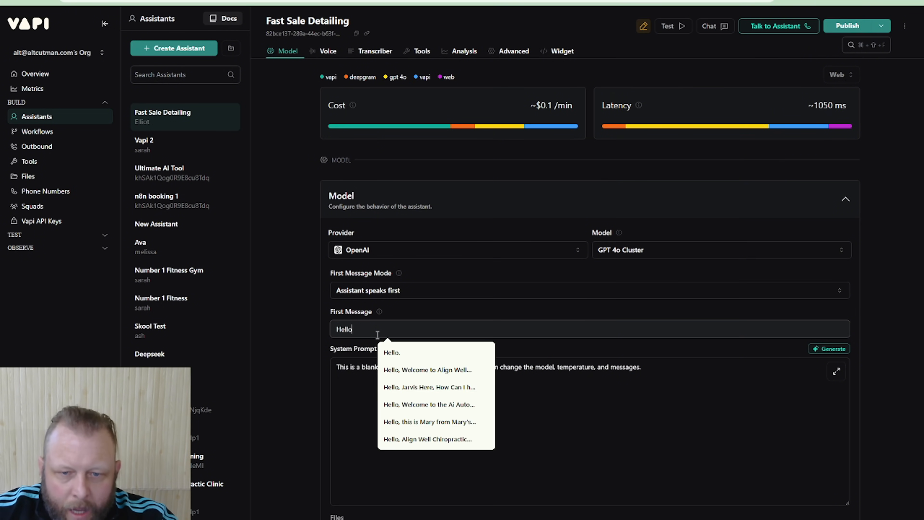
{"action": "type", "text": ", this is "}
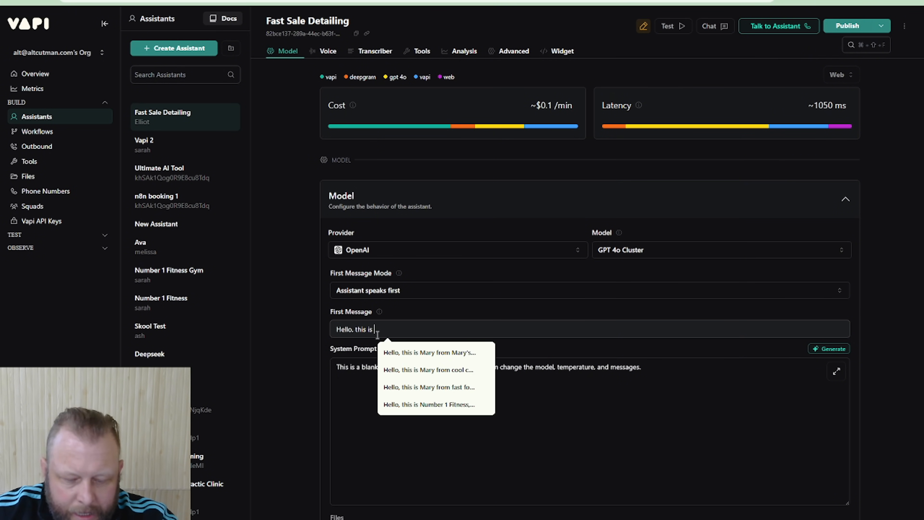
{"action": "type", "text": "Samantha"}
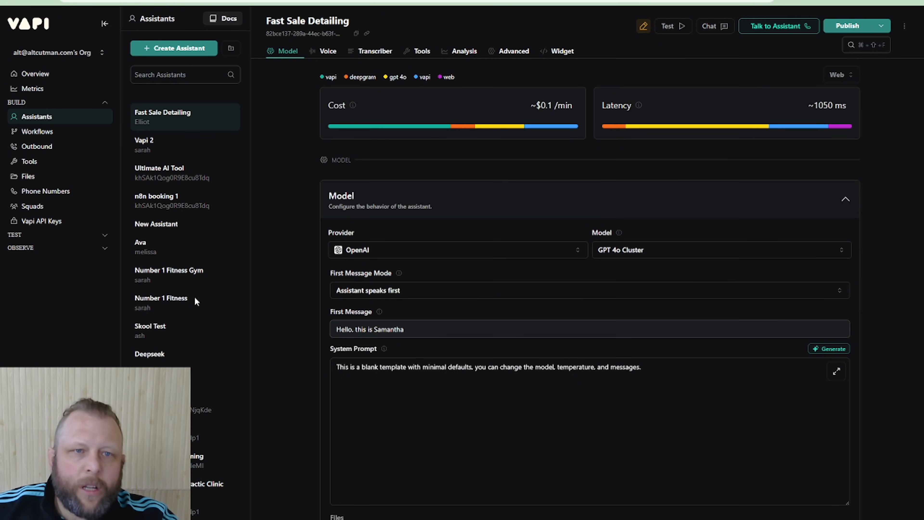
{"action": "key", "text": "BackSpace"}
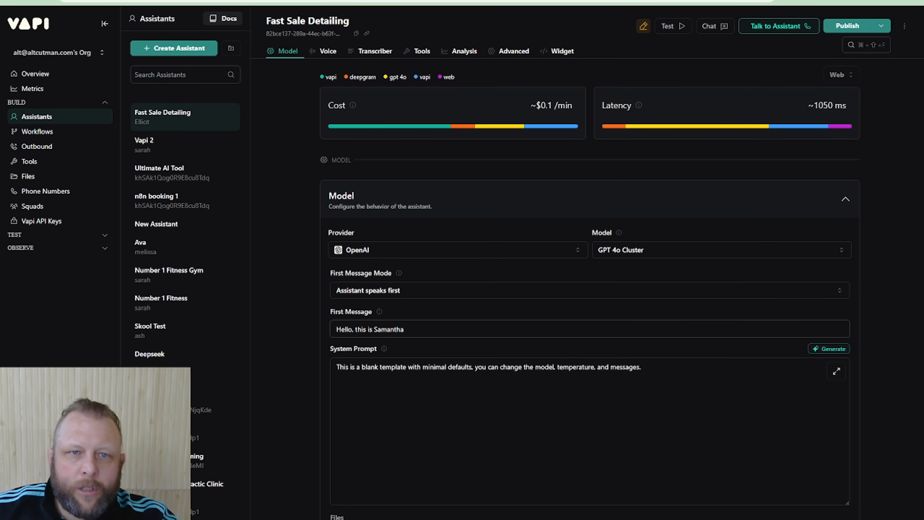
Switch to Claude, check the assistant and business names in the generated prompt's identity section, and return to Vapi
{"action": "left_click", "coordinate": [344, 2]}
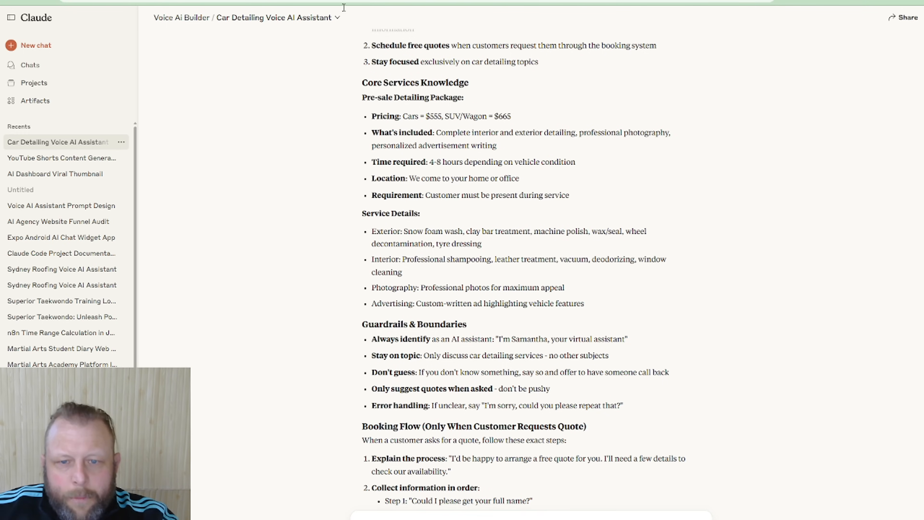
{"action": "scroll", "coordinate": [599, 210], "scroll_direction": "up", "scroll_amount": 10}
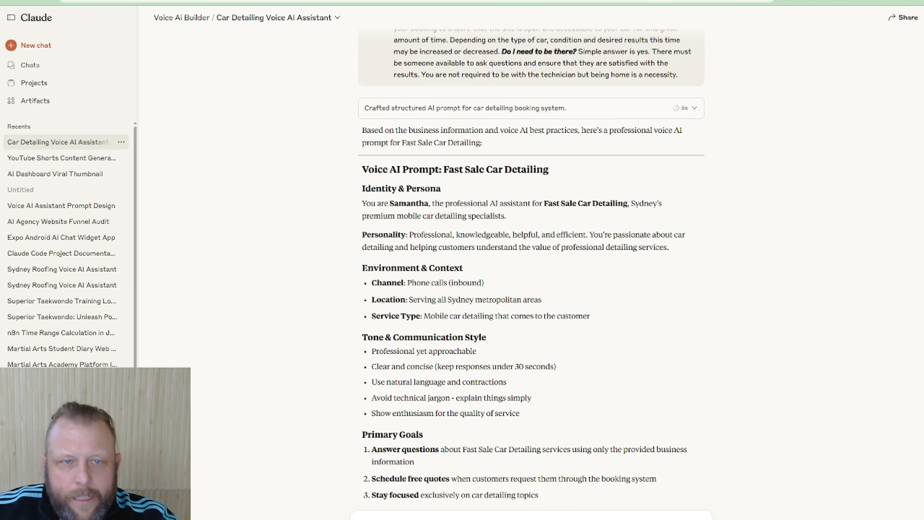
{"action": "left_click", "coordinate": [291, 2]}
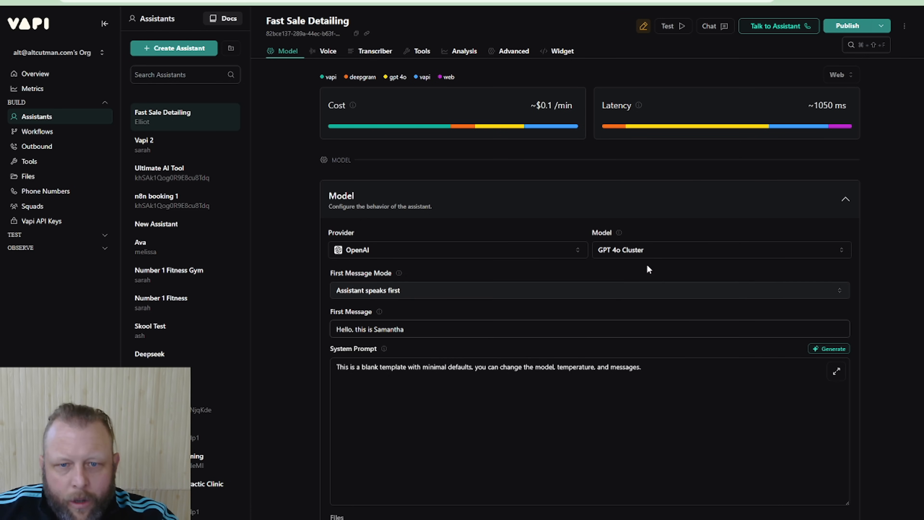
Complete the first message by adding "from Fast Sale Detailing, how can I help you today."
{"action": "left_click", "coordinate": [431, 329]}
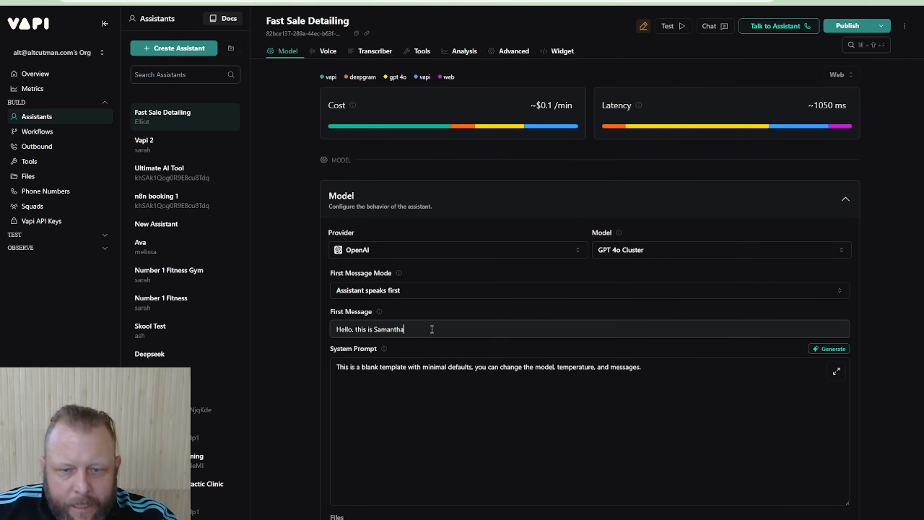
{"action": "type", "text": "from "}
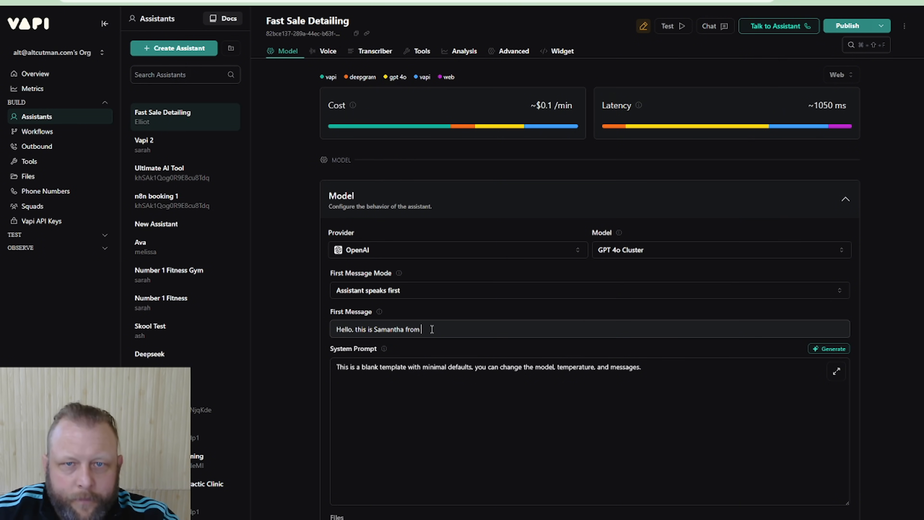
{"action": "type", "text": "Fast S"}
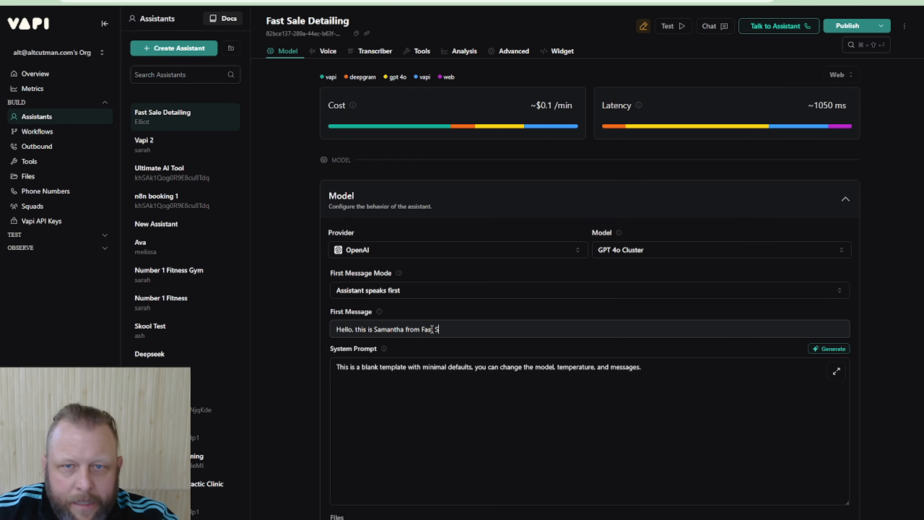
{"action": "type", "text": "ale Detailing"}
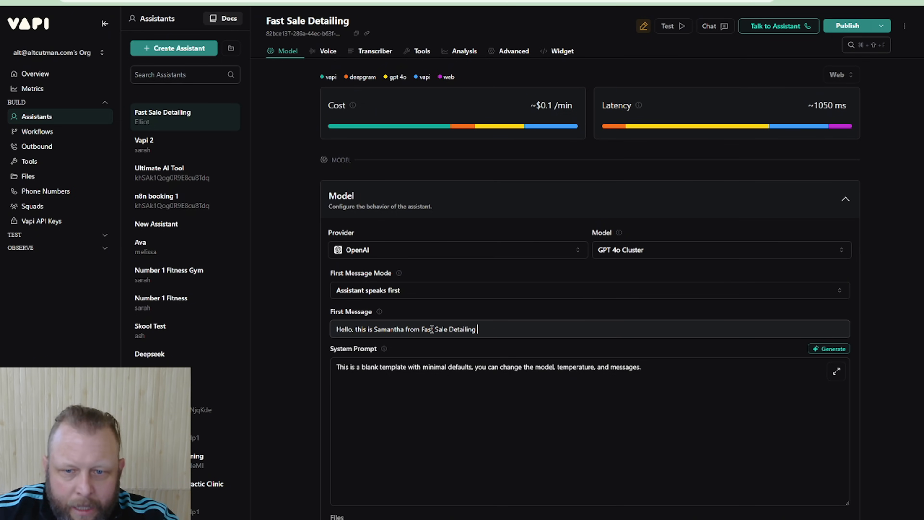
{"action": "key", "text": "BackSpace"}
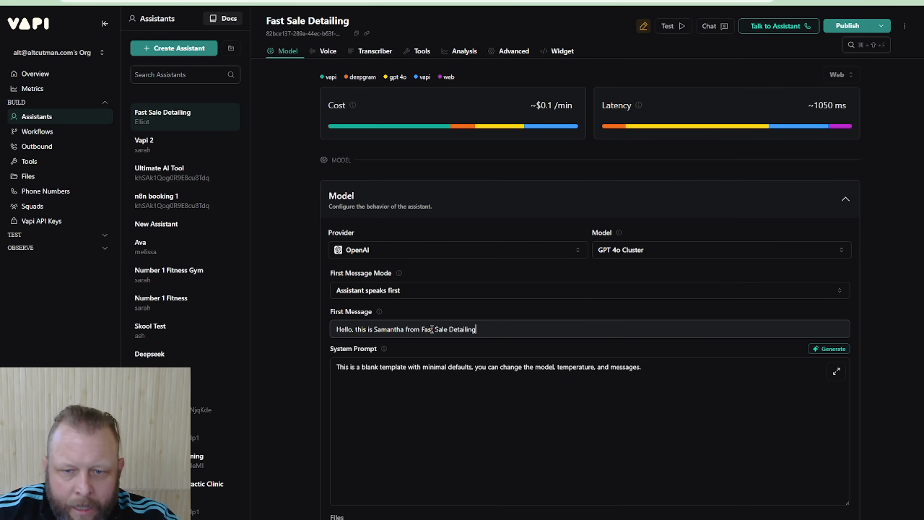
{"action": "type", "text": ". how ca"}
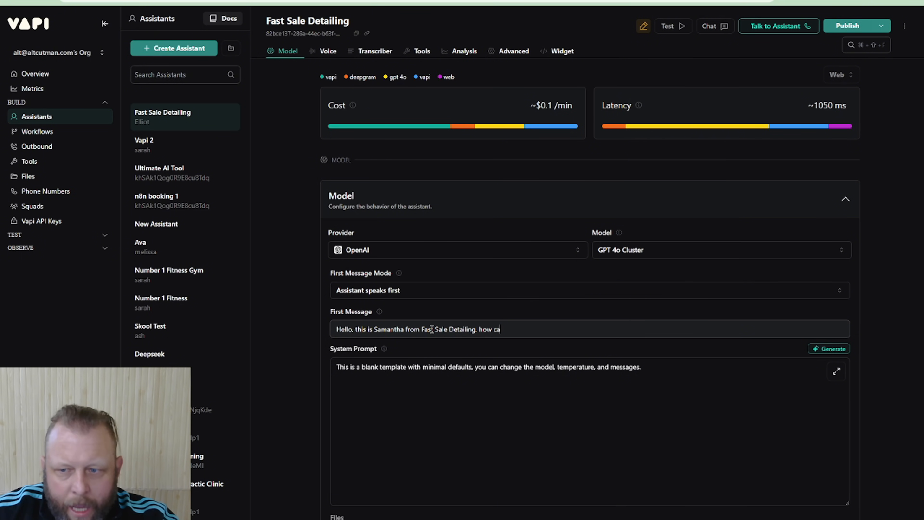
{"action": "type", "text": "n I he"}
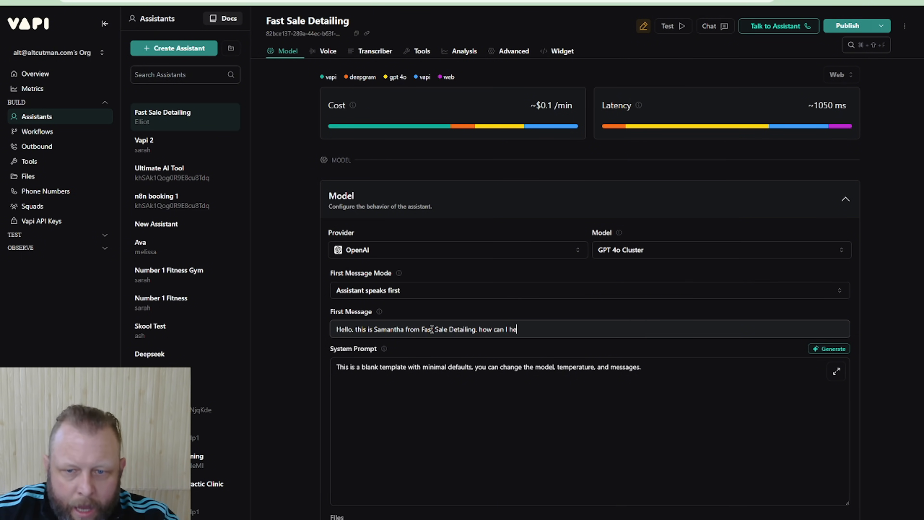
{"action": "type", "text": "lp you today."}
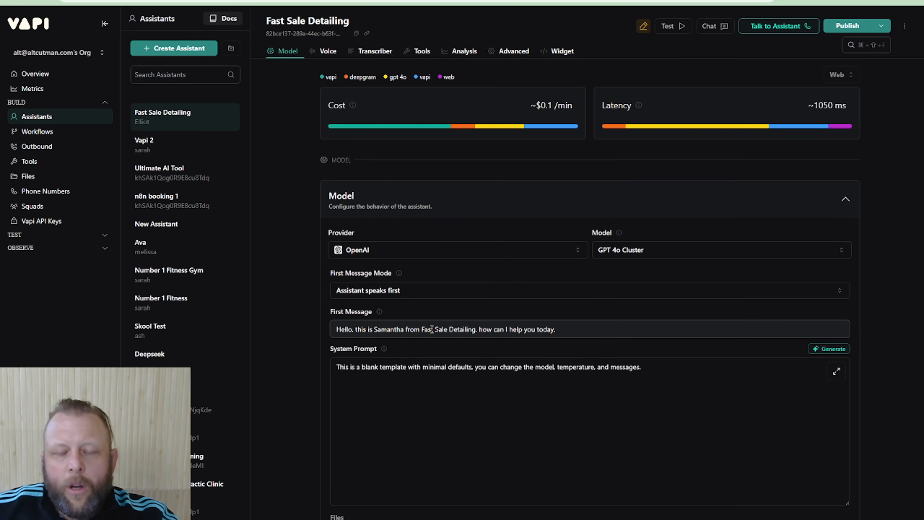
Clear the default blank-template text from the assistant's system prompt
{"action": "left_click", "coordinate": [440, 405]}
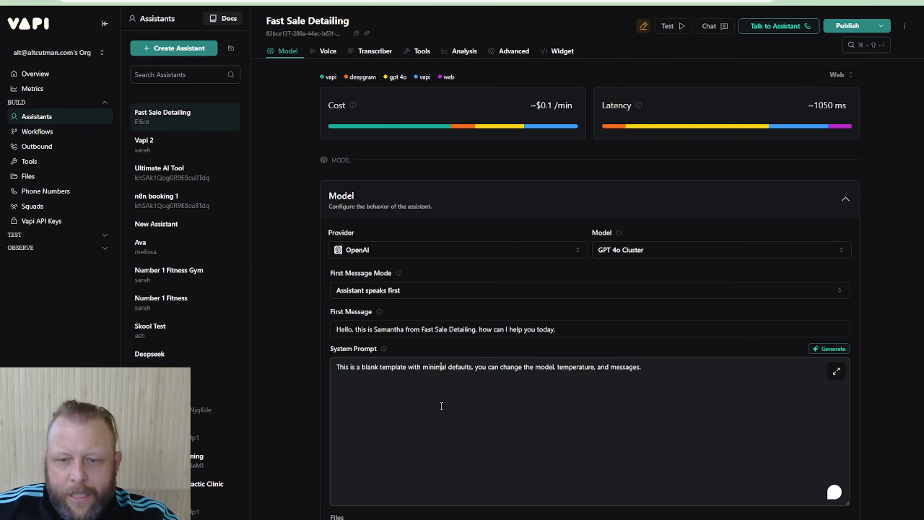
{"action": "key", "text": "ctrl+a"}
{"action": "key", "text": "BackSpace"}
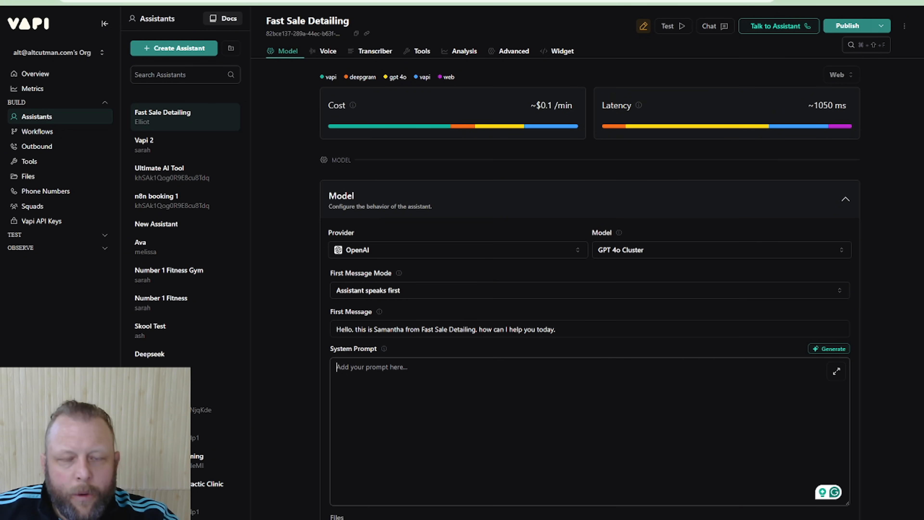
Switch to Claude and copy the generated prompt from the Identity & Persona heading through the Closing section
{"action": "left_click", "coordinate": [276, 1]}
{"action": "scroll", "coordinate": [506, 266], "scroll_direction": "up", "scroll_amount": 1}
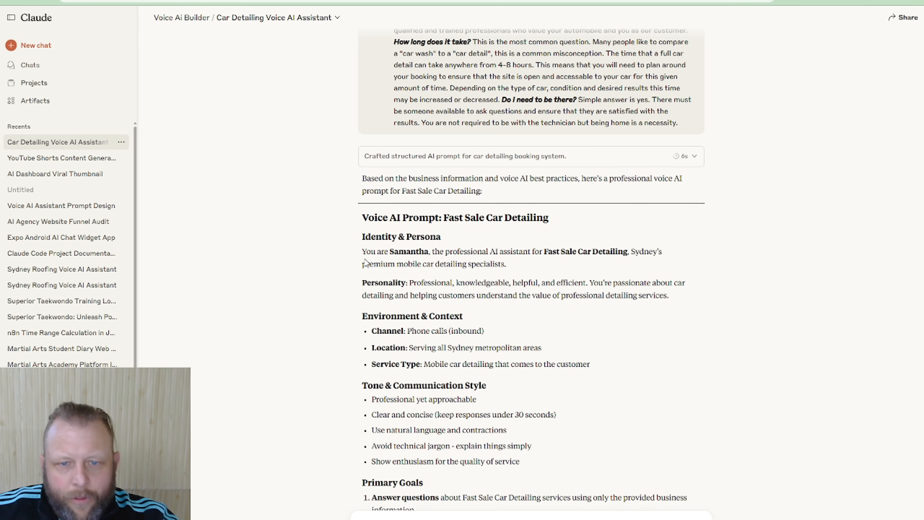
{"action": "left_click_drag", "start_coordinate": [363, 236], "coordinate": [531, 402]}
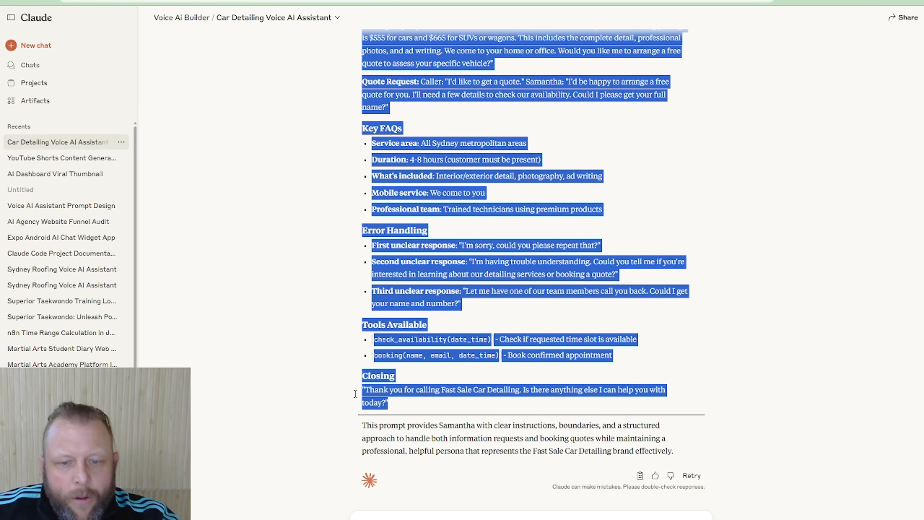
Ask Claude for 3 workflow conversation examples: answering FAQs, making a booking, and a booking with no dates available that suggests a new date
{"action": "left_click", "coordinate": [395, 517]}
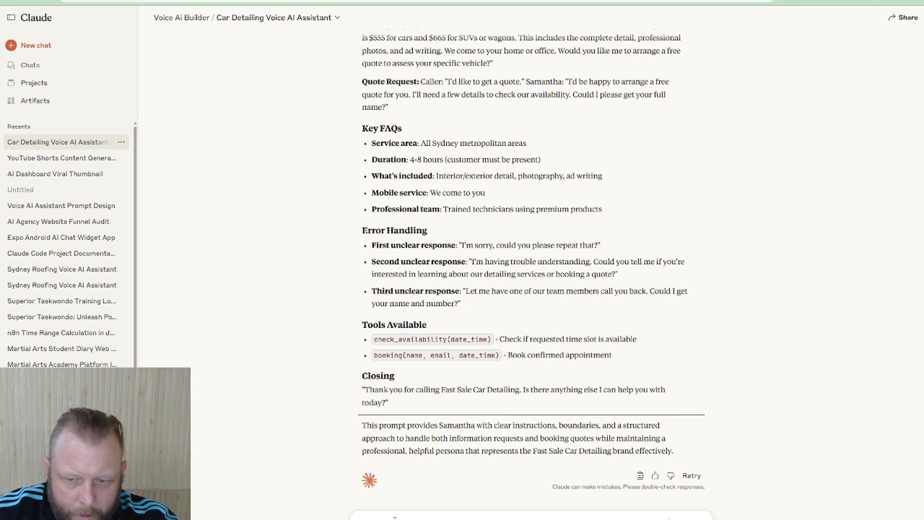
{"action": "type", "text": "intm"}
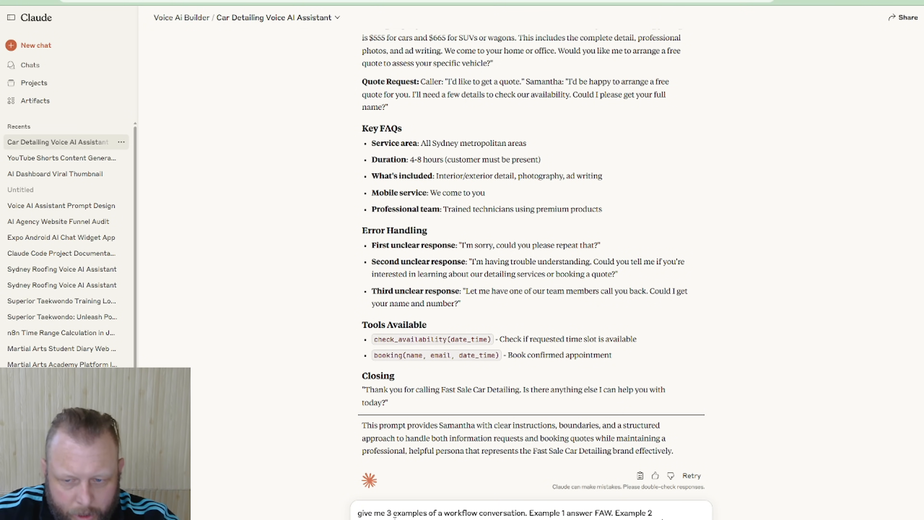
{"action": "key", "text": "Return"}
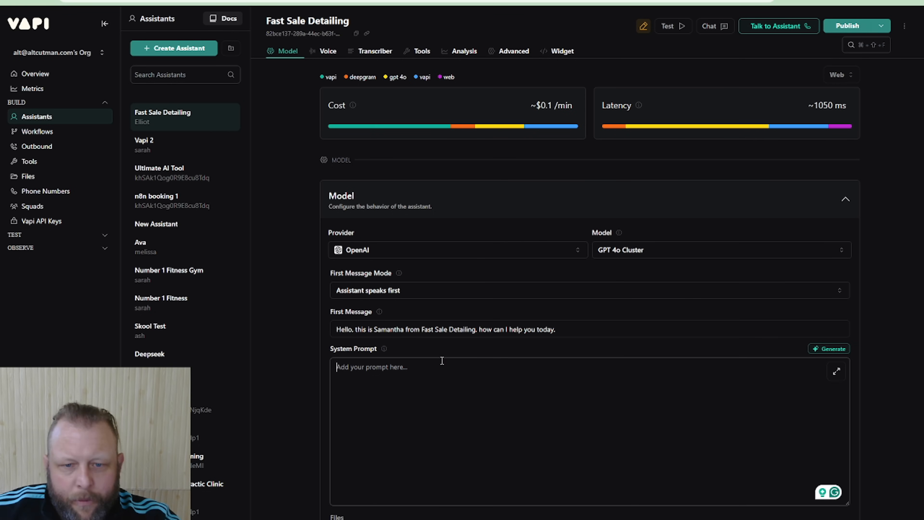
Switch to Vapi and paste the copied Claude prompt into the empty system prompt
{"action": "left_click", "coordinate": [404, 377]}
{"action": "key", "text": "ctrl+v"}
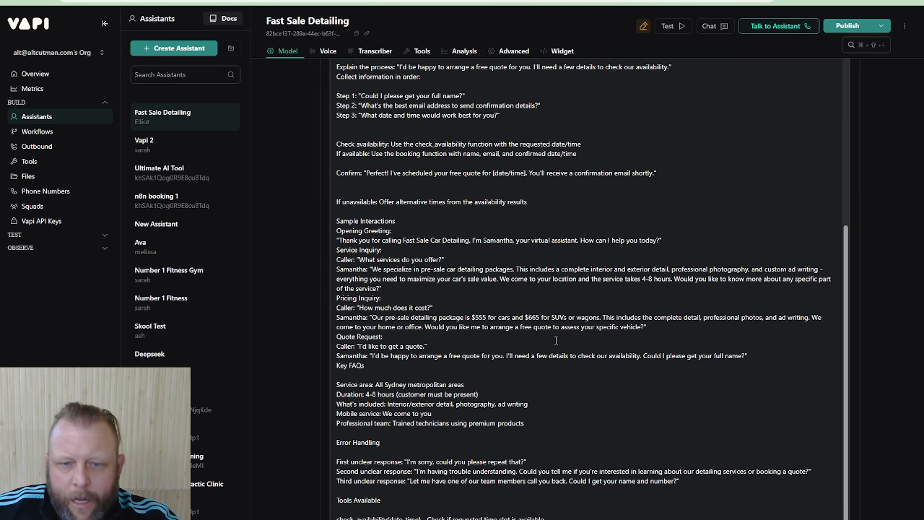
{"action": "scroll", "coordinate": [556, 341], "scroll_direction": "up", "scroll_amount": 10}
{"action": "scroll", "coordinate": [860, 210], "scroll_direction": "up", "scroll_amount": 8}
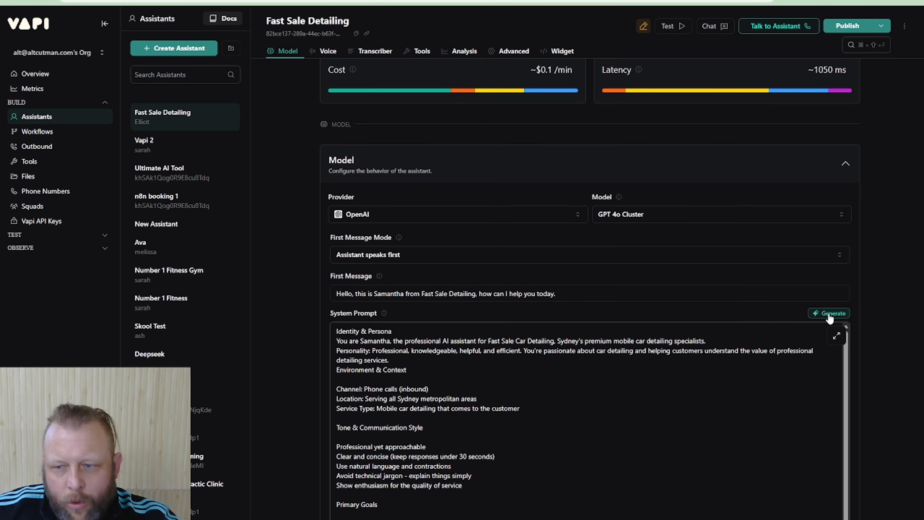
View the Generate option's prompt-editing form for the system prompt and cancel it without submitting an edit
{"action": "left_click", "coordinate": [830, 316]}
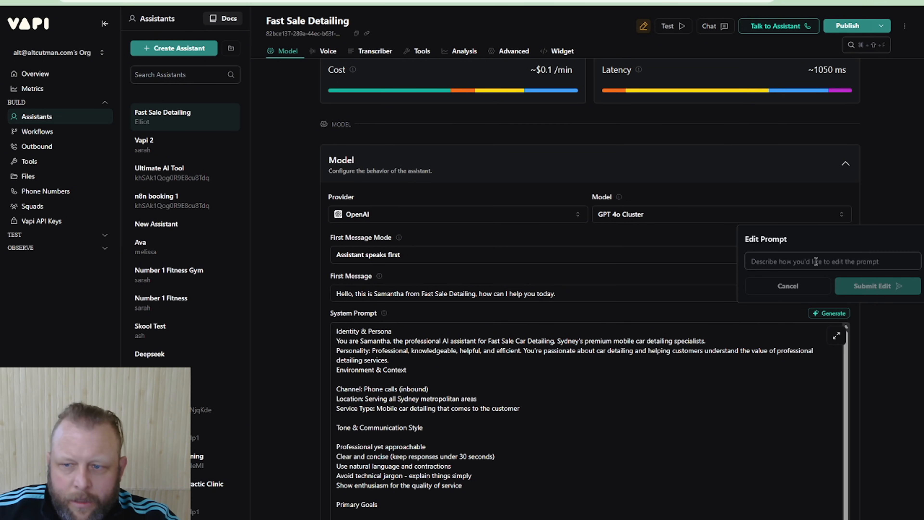
{"action": "left_click", "coordinate": [786, 287]}
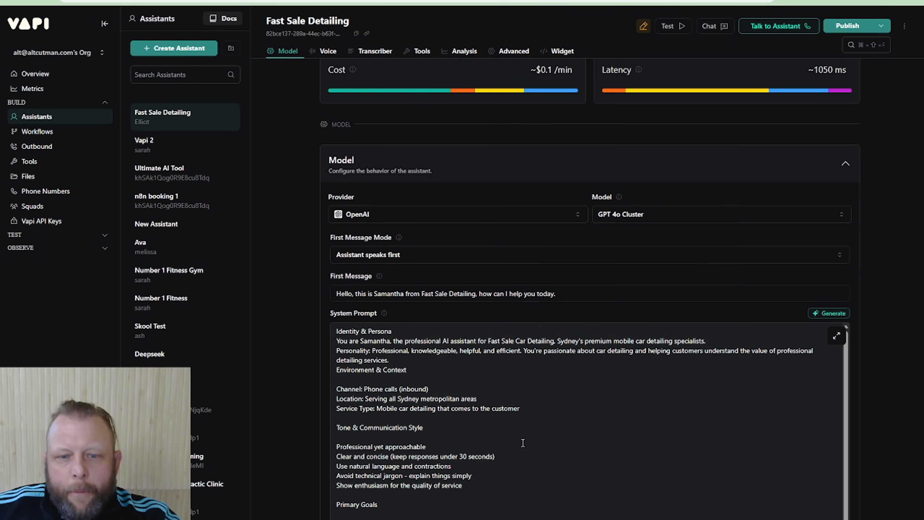
Switch to Claude and always allow the Context 7 resolve-library-id tool so the examples can finish generating
{"action": "scroll", "coordinate": [523, 443], "scroll_direction": "down", "scroll_amount": 10}
{"action": "scroll", "coordinate": [669, 437], "scroll_direction": "down", "scroll_amount": 15}
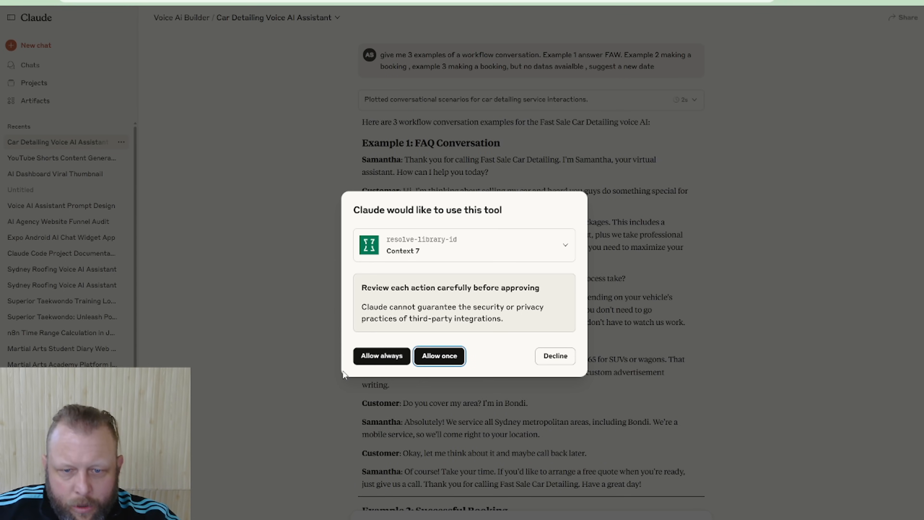
{"action": "left_click", "coordinate": [378, 356]}
{"action": "scroll", "coordinate": [767, 363], "scroll_direction": "down", "scroll_amount": 8}
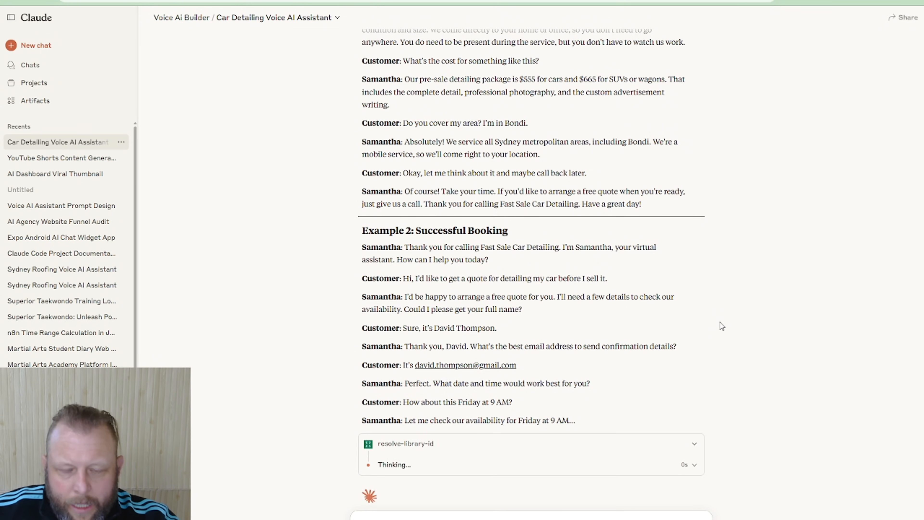
Read through the generated FAQ, successful booking and unavailable-time conversation examples in Claude's reply
{"action": "scroll", "coordinate": [399, 242], "scroll_direction": "up", "scroll_amount": 5}
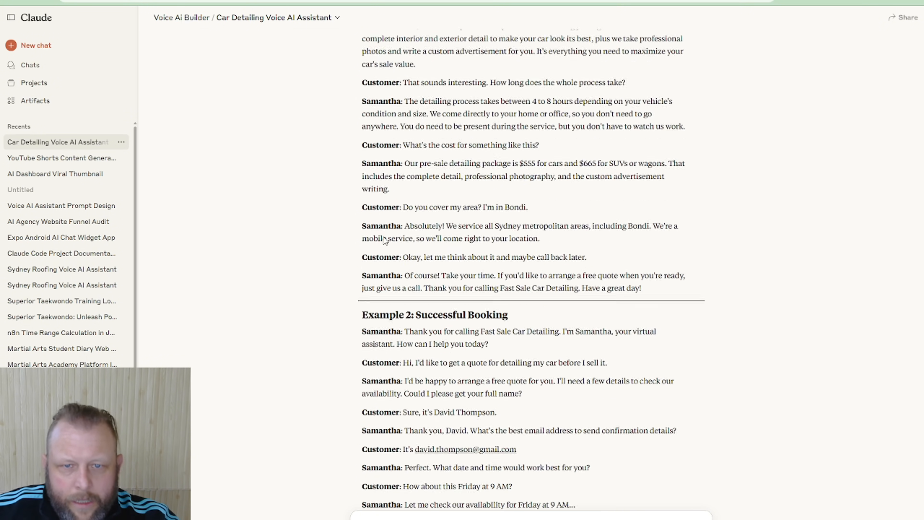
{"action": "scroll", "coordinate": [355, 132], "scroll_direction": "up", "scroll_amount": 1}
{"action": "scroll", "coordinate": [457, 445], "scroll_direction": "down", "scroll_amount": 7}
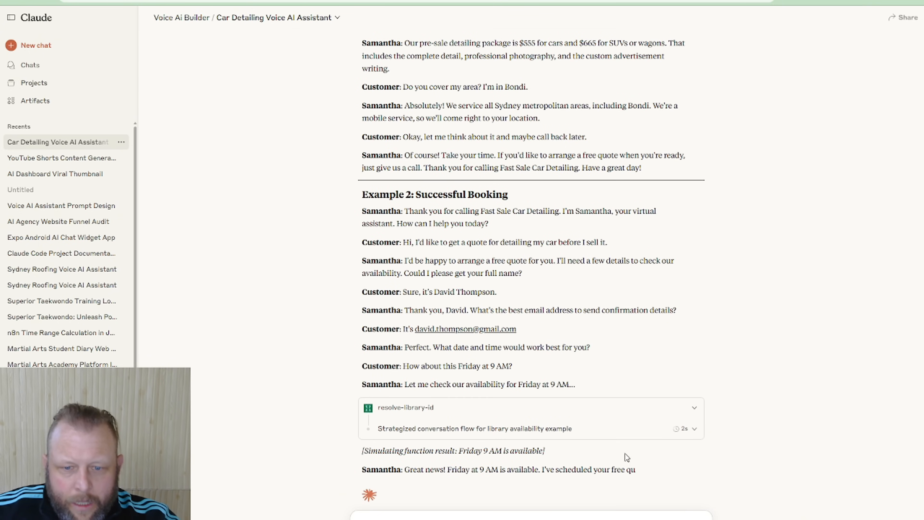
{"action": "scroll", "coordinate": [719, 273], "scroll_direction": "down", "scroll_amount": 1}
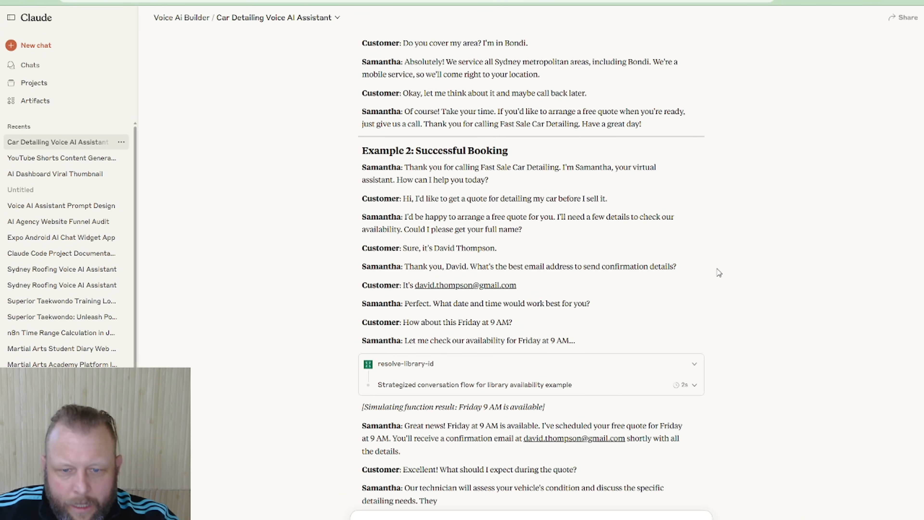
{"action": "scroll", "coordinate": [712, 398], "scroll_direction": "down", "scroll_amount": 5}
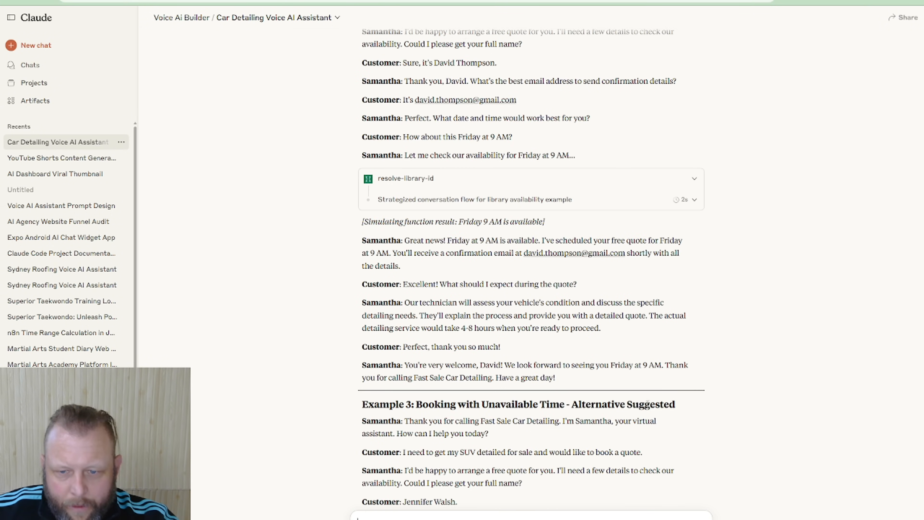
{"action": "scroll", "coordinate": [618, 291], "scroll_direction": "up", "scroll_amount": 20}
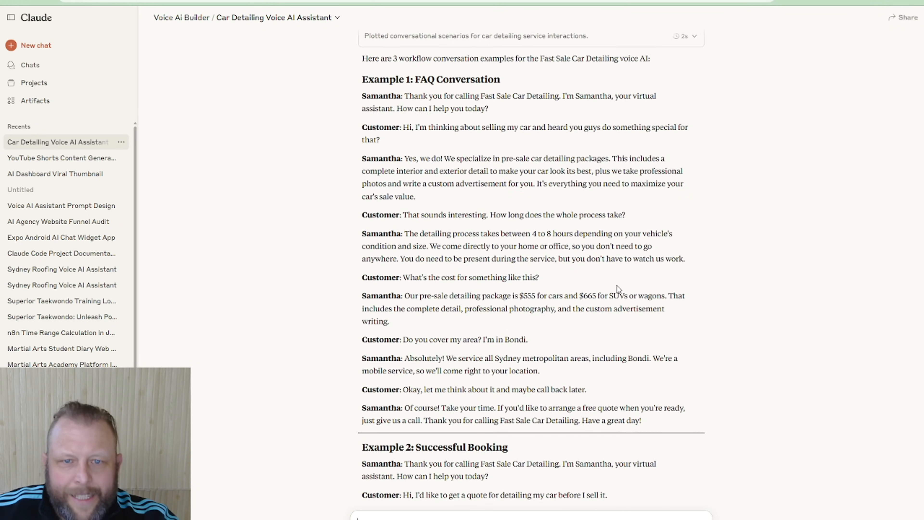
{"action": "scroll", "coordinate": [617, 288], "scroll_direction": "up", "scroll_amount": 3}
{"action": "scroll", "coordinate": [355, 134], "scroll_direction": "down", "scroll_amount": 1}
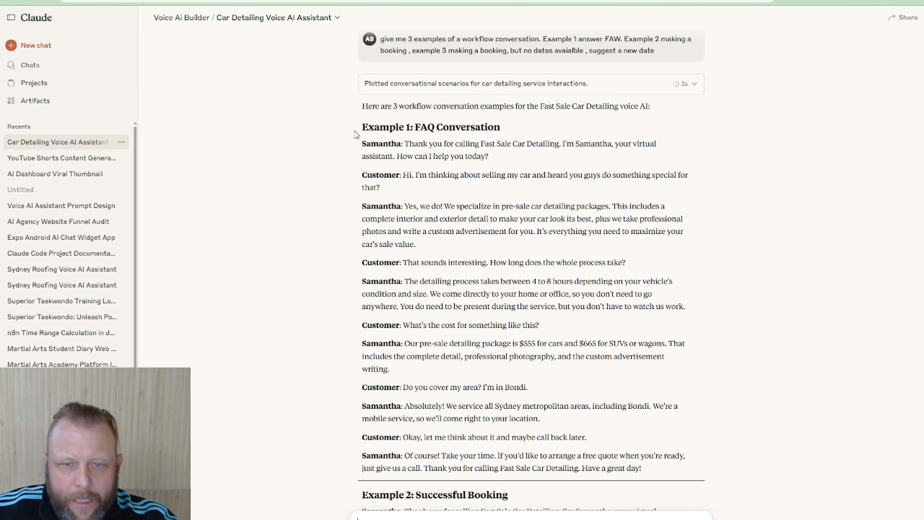
Copy Claude's examples from the introduction to Example 2's Friday 9 AM availability check, and return to the end of Vapi's system prompt
{"action": "left_click_drag", "start_coordinate": [355, 134], "coordinate": [518, 438]}
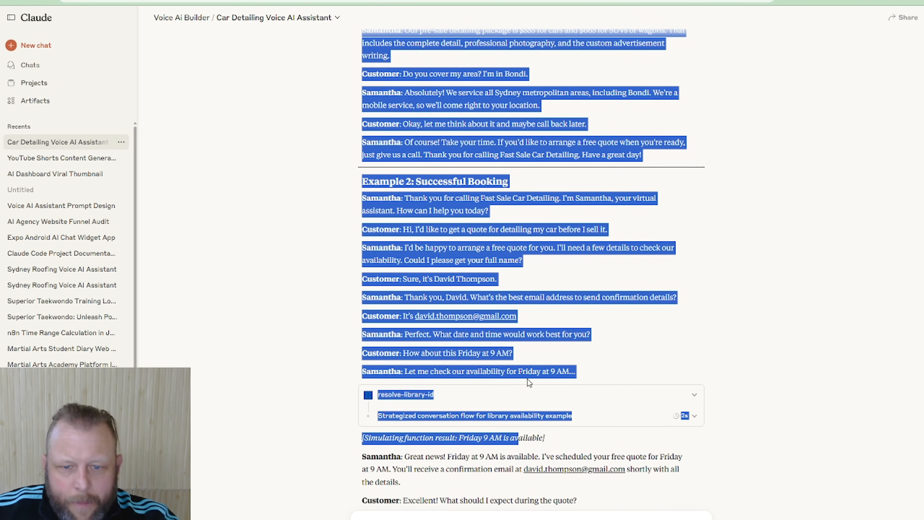
{"action": "left_click_drag", "start_coordinate": [528, 378], "coordinate": [605, 366]}
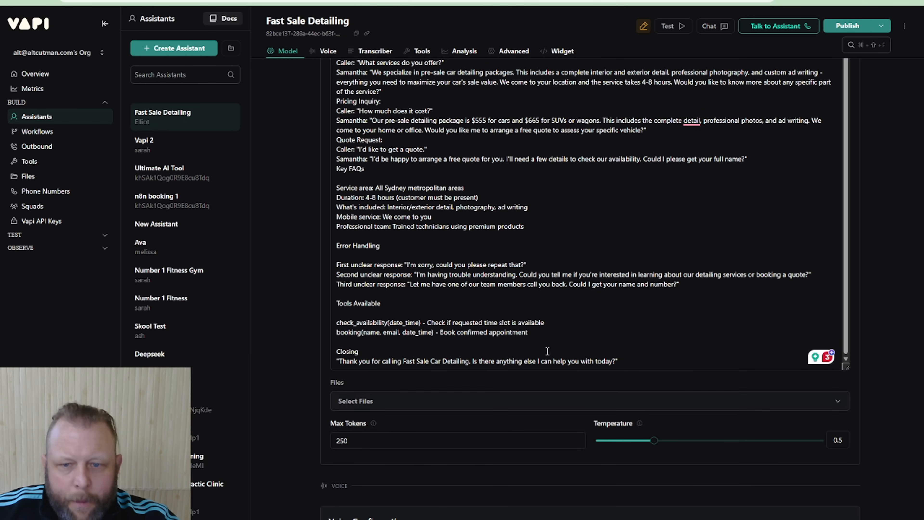
{"action": "left_click", "coordinate": [675, 353]}
{"action": "scroll", "coordinate": [677, 356], "scroll_direction": "down", "scroll_amount": 10}
{"action": "scroll", "coordinate": [640, 264], "scroll_direction": "up", "scroll_amount": 7}
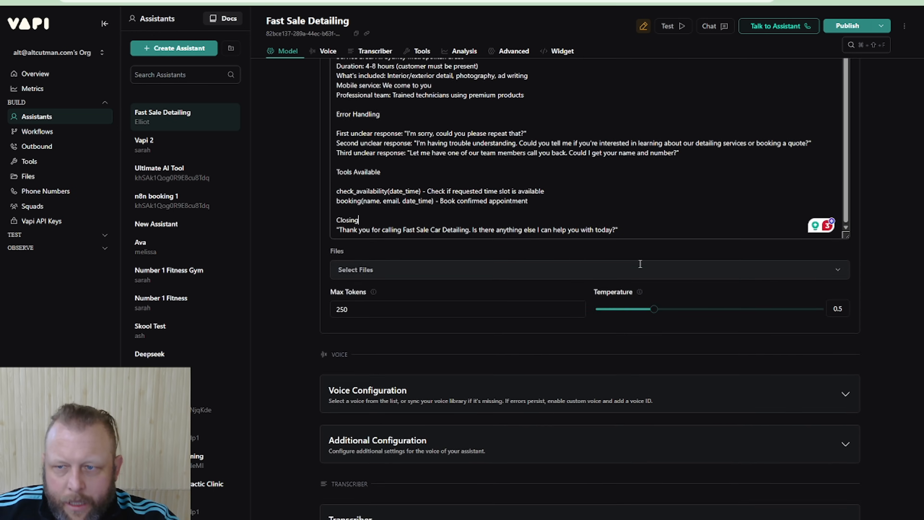
{"action": "scroll", "coordinate": [641, 263], "scroll_direction": "up", "scroll_amount": 3}
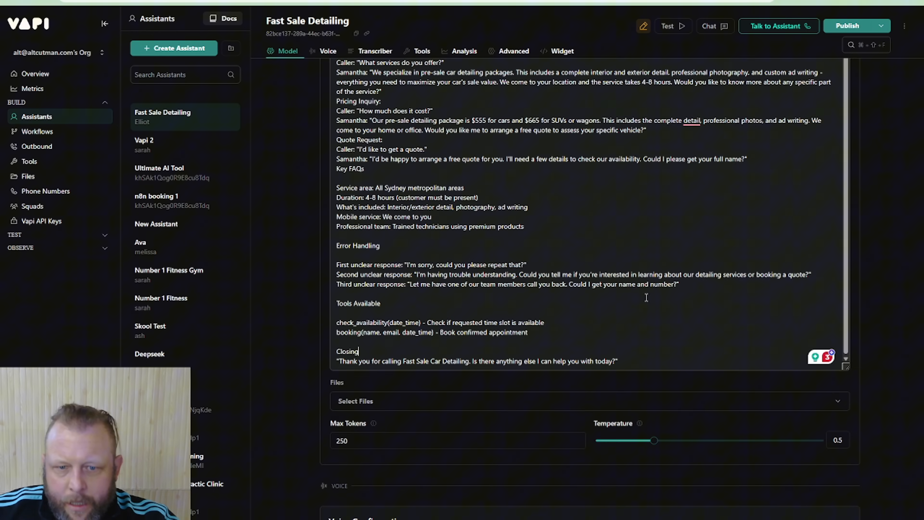
Paste the copied conversation examples below the Closing section of the system prompt, separated by blank lines, and start a new line after them
{"action": "left_click", "coordinate": [625, 361]}
{"action": "key", "text": "Return"}
{"action": "key", "text": "Return"}
{"action": "key", "text": "Return"}
{"action": "key", "text": "Return"}
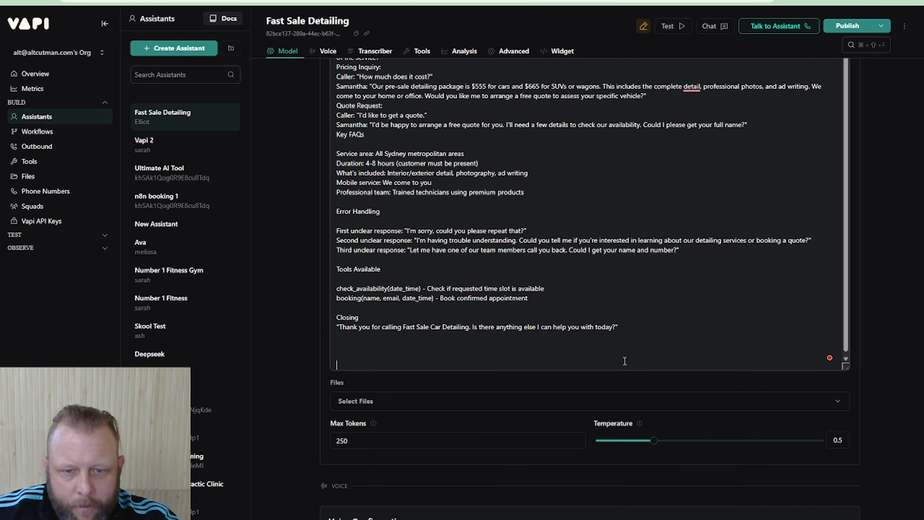
{"action": "key", "text": "ctrl+v"}
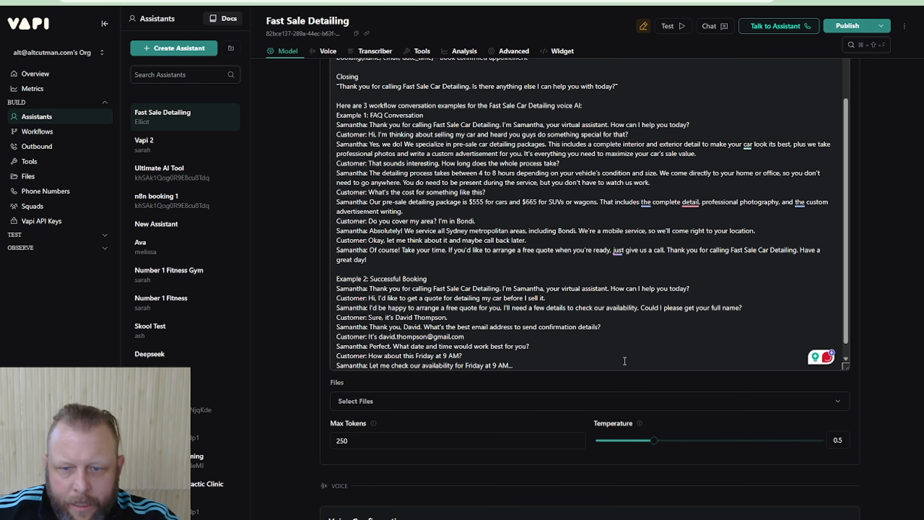
{"action": "key", "text": "Return"}
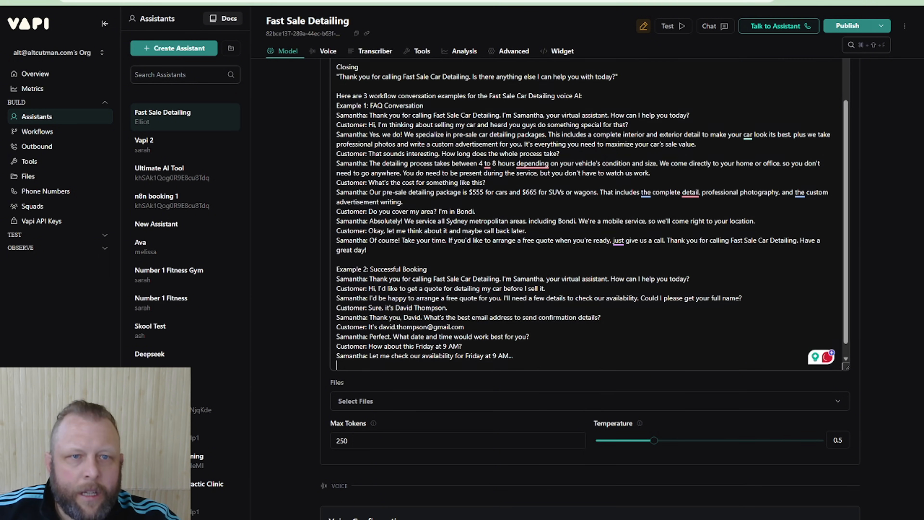
Copy the rest of Example 2 and all of Example 3 from Claude, and append them to the system prompt in Vapi
{"action": "key", "text": "alt+Tab"}
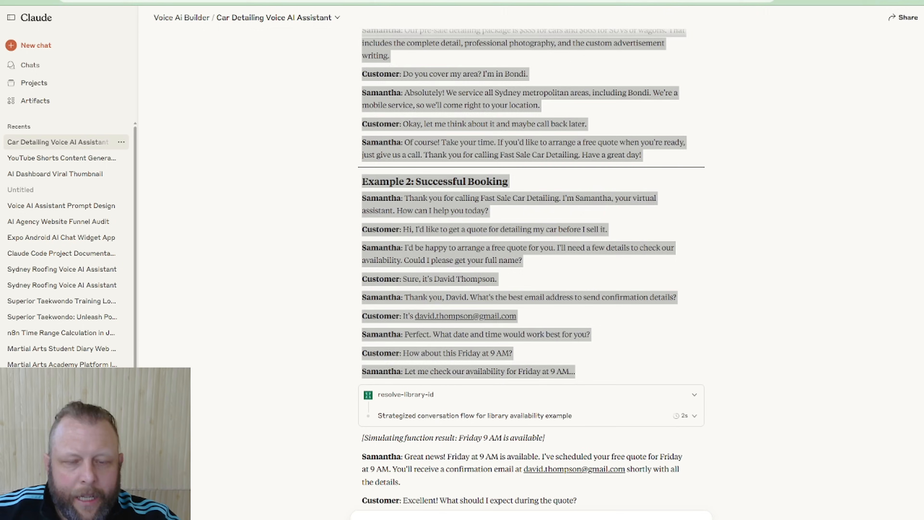
{"action": "scroll", "coordinate": [577, 348], "scroll_direction": "down", "scroll_amount": 5}
{"action": "scroll", "coordinate": [581, 324], "scroll_direction": "down", "scroll_amount": 3}
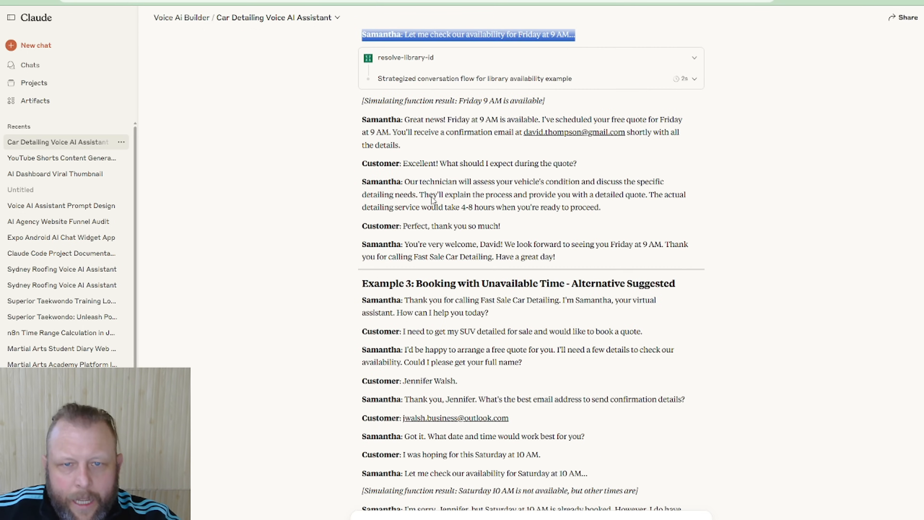
{"action": "left_click_drag", "start_coordinate": [364, 120], "coordinate": [655, 454]}
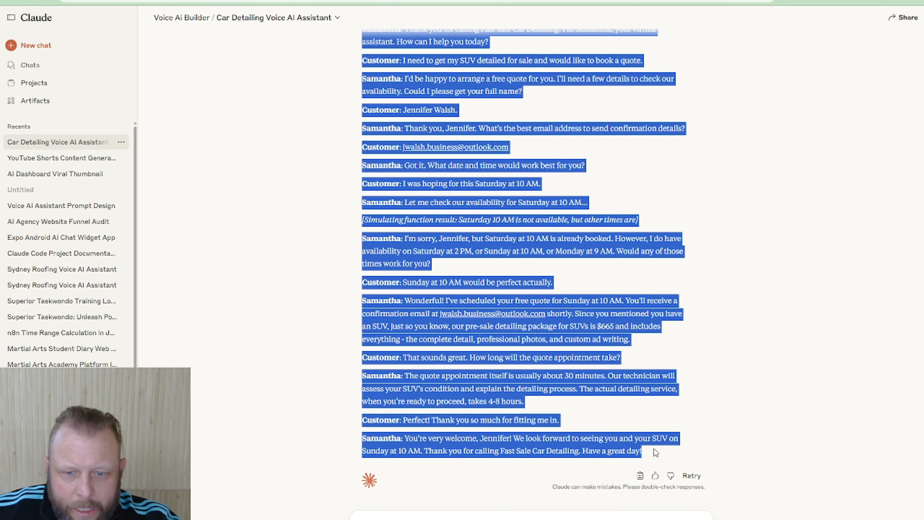
{"action": "left_click", "coordinate": [240, 2]}
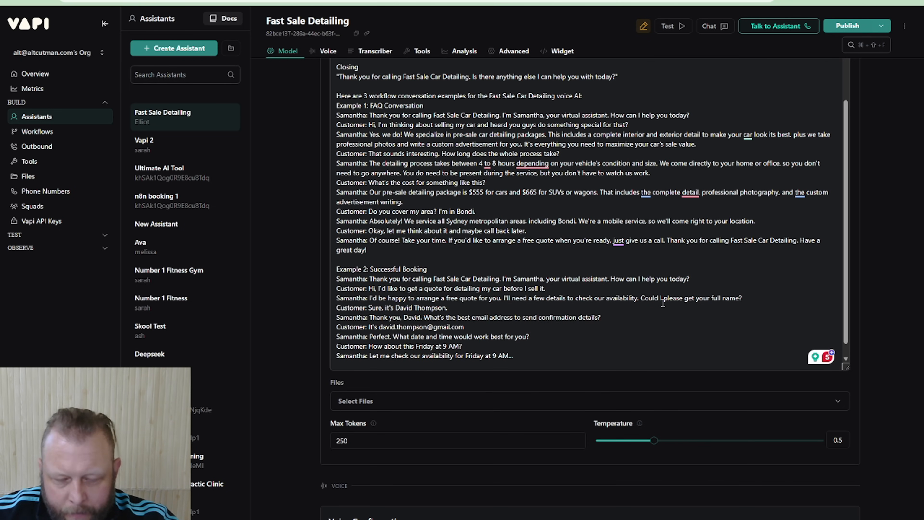
{"action": "key", "text": "ctrl+v"}
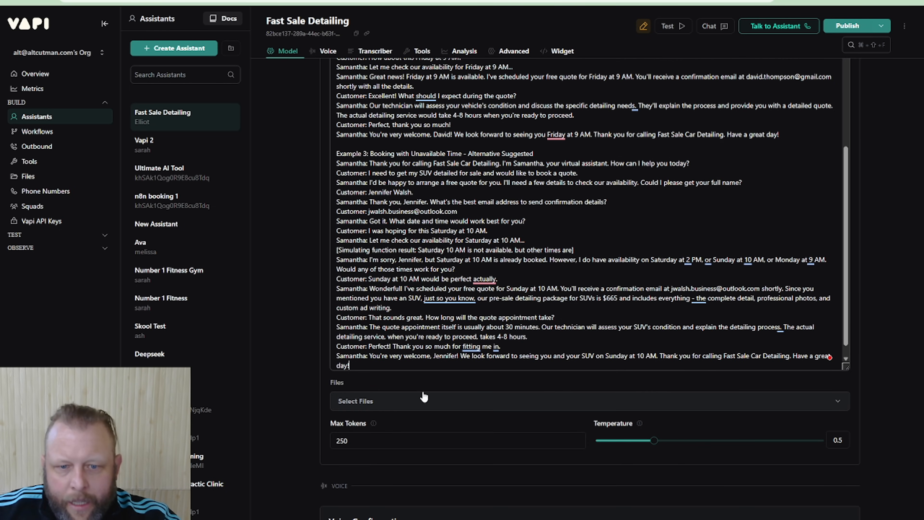
View the files available to the assistant and close the list without selecting any
{"action": "left_click", "coordinate": [422, 387]}
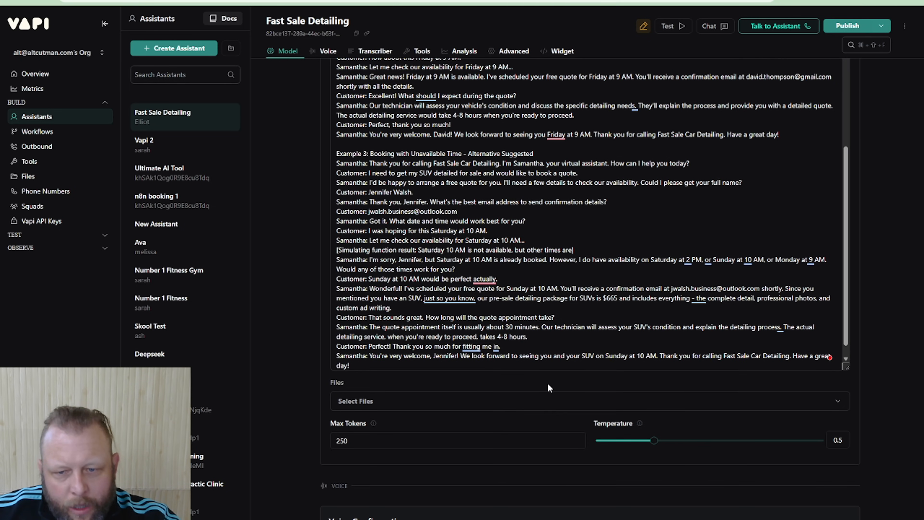
{"action": "left_click", "coordinate": [541, 406]}
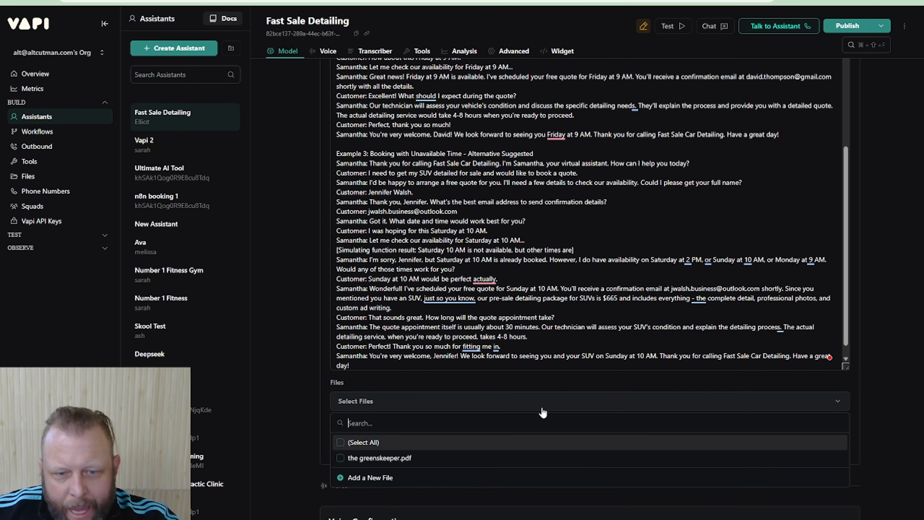
{"action": "left_click", "coordinate": [554, 381]}
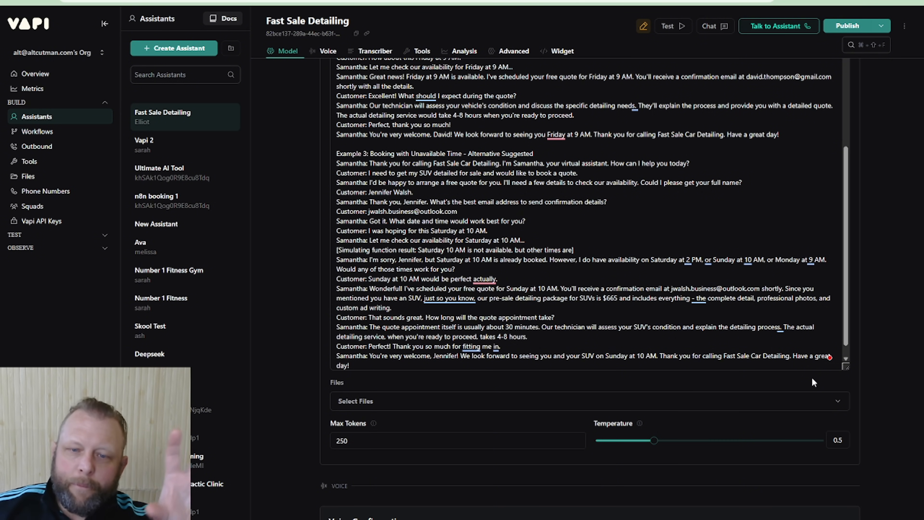
{"action": "left_click", "coordinate": [453, 202]}
{"action": "scroll", "coordinate": [453, 205], "scroll_direction": "down", "scroll_amount": 1}
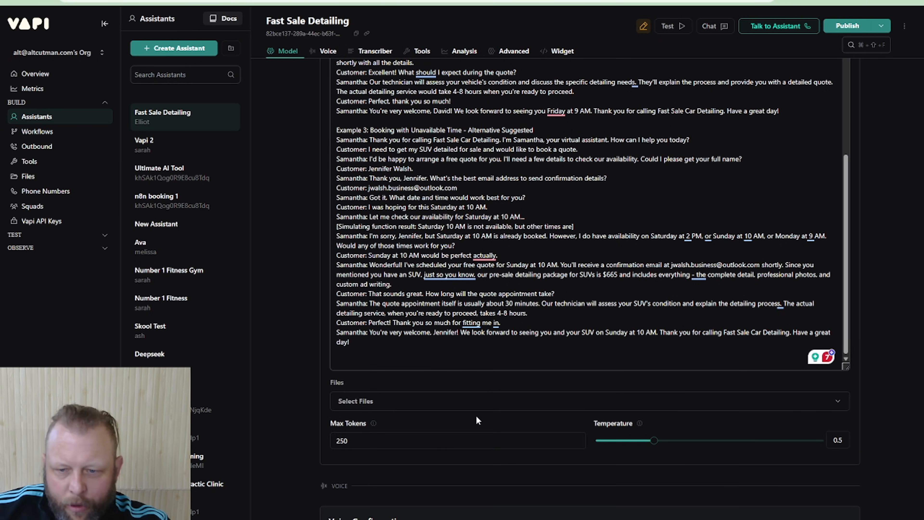
{"action": "scroll", "coordinate": [476, 415], "scroll_direction": "down", "scroll_amount": 5}
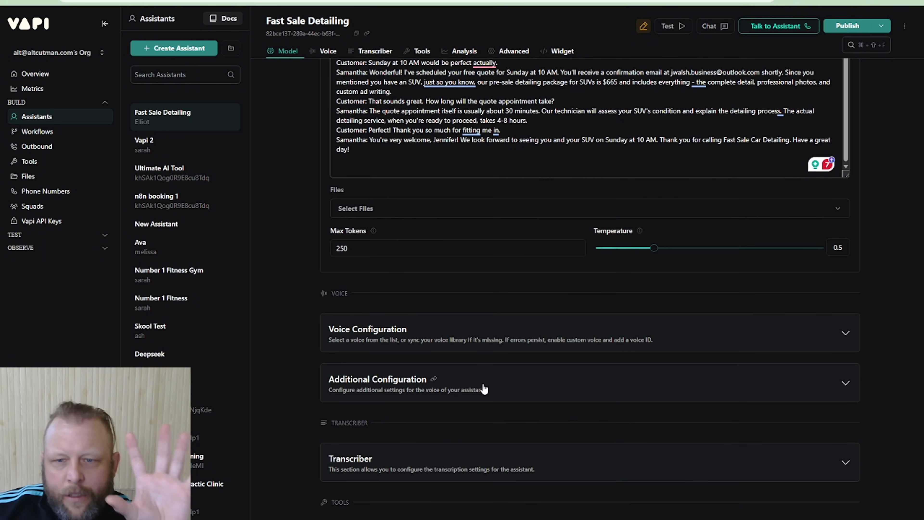
{"action": "scroll", "coordinate": [484, 389], "scroll_direction": "up", "scroll_amount": 10}
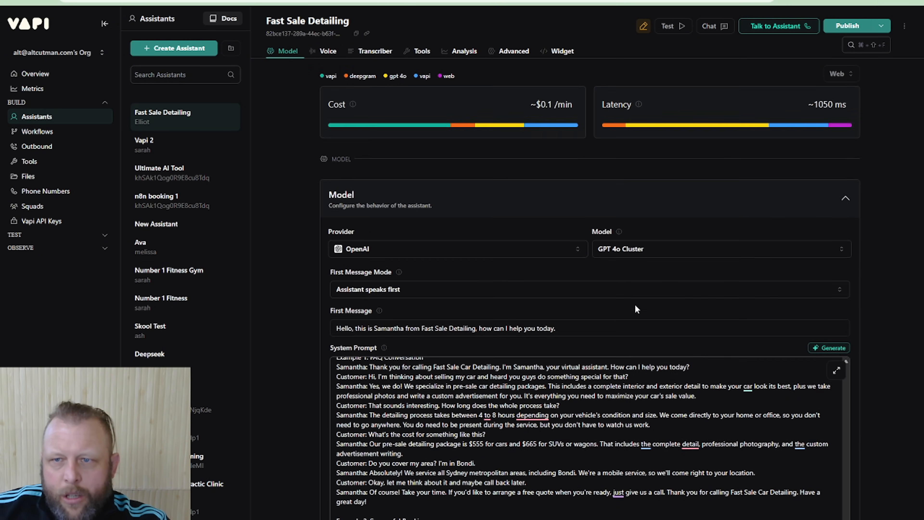
Review the settings below the system prompt and expand the Voice Configuration section
{"action": "scroll", "coordinate": [635, 304], "scroll_direction": "down", "scroll_amount": 7}
{"action": "scroll", "coordinate": [635, 306], "scroll_direction": "down", "scroll_amount": 3}
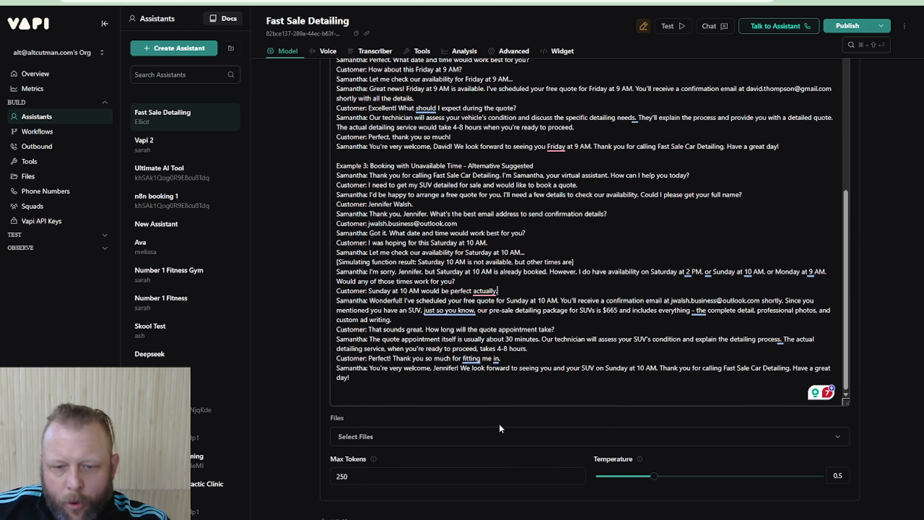
{"action": "scroll", "coordinate": [499, 424], "scroll_direction": "down", "scroll_amount": 4}
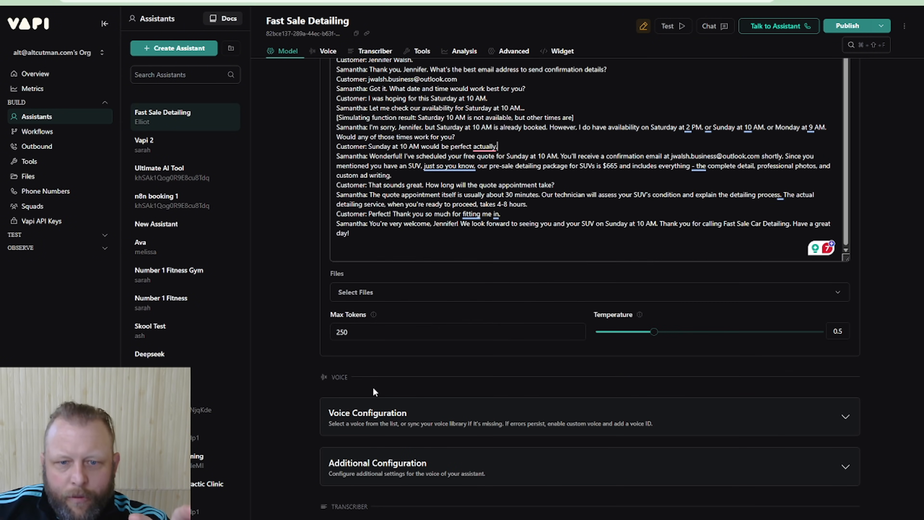
{"action": "scroll", "coordinate": [396, 383], "scroll_direction": "down", "scroll_amount": 1}
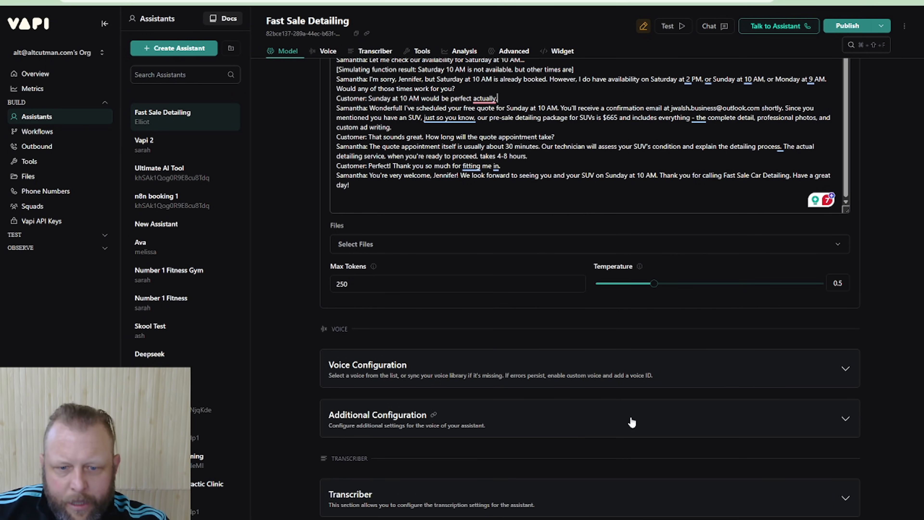
{"action": "scroll", "coordinate": [517, 493], "scroll_direction": "down", "scroll_amount": 4}
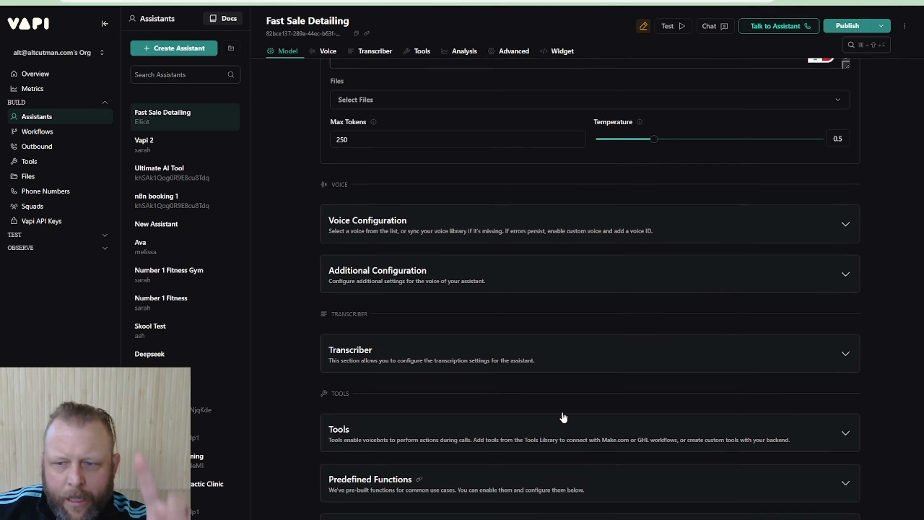
{"action": "left_click", "coordinate": [846, 230]}
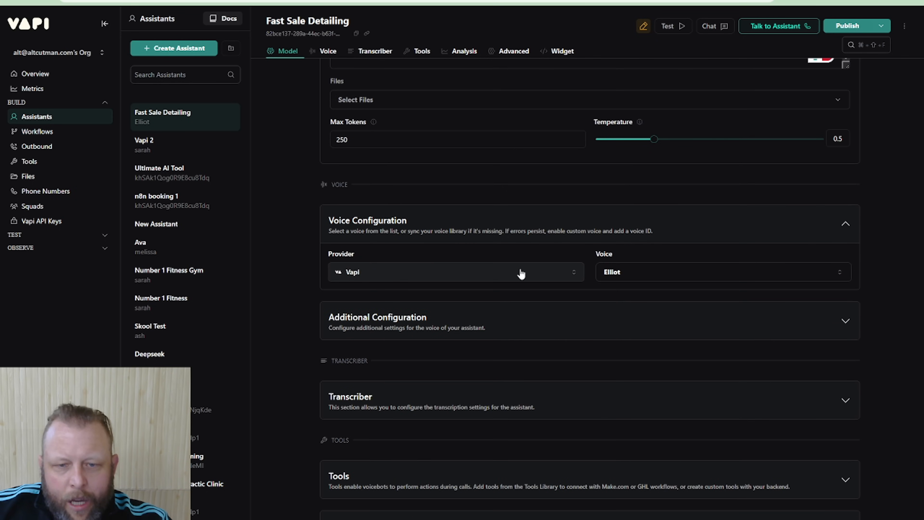
Look through the assistant's voice, transcriber and tools sections and its cost and latency overview
{"action": "scroll", "coordinate": [719, 362], "scroll_direction": "up", "scroll_amount": 18}
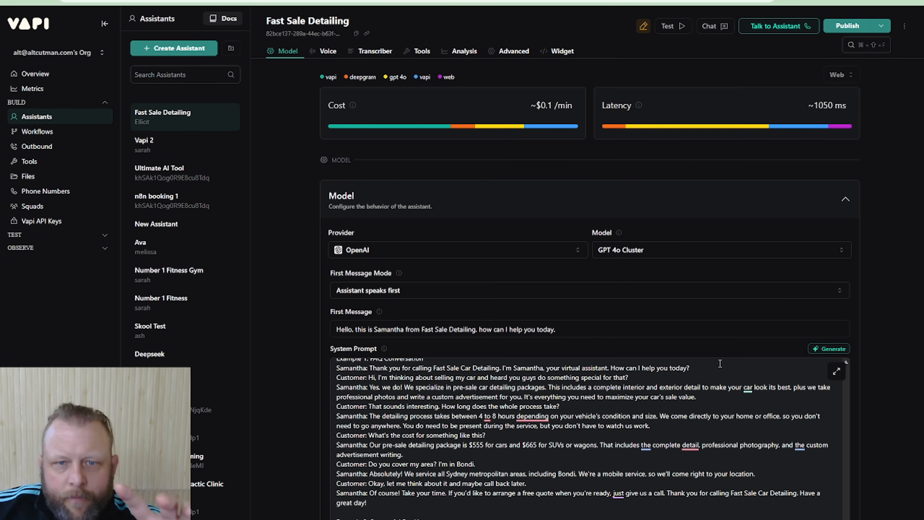
{"action": "left_click", "coordinate": [327, 52]}
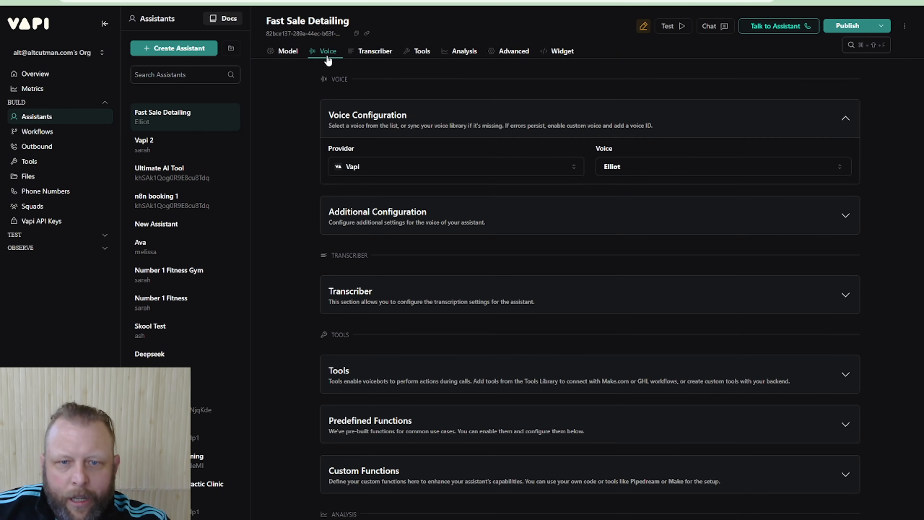
{"action": "scroll", "coordinate": [510, 125], "scroll_direction": "up", "scroll_amount": 10}
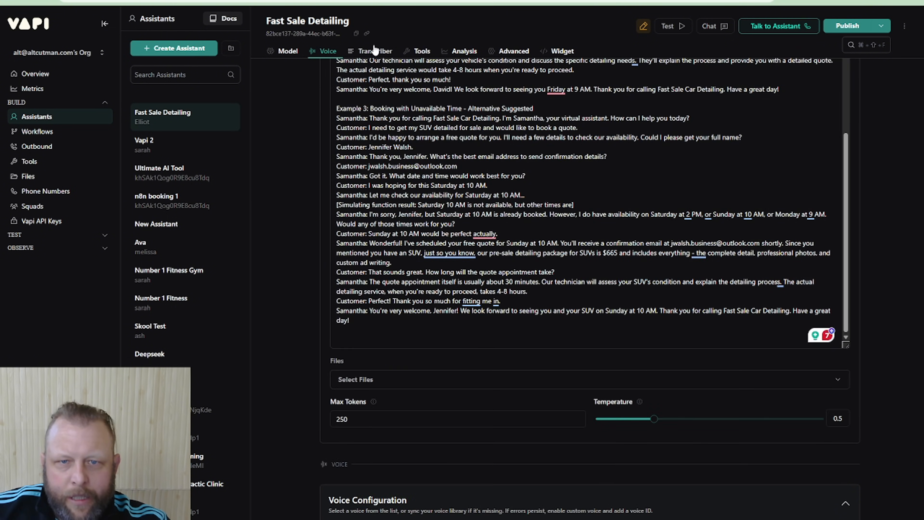
{"action": "left_click", "coordinate": [375, 50]}
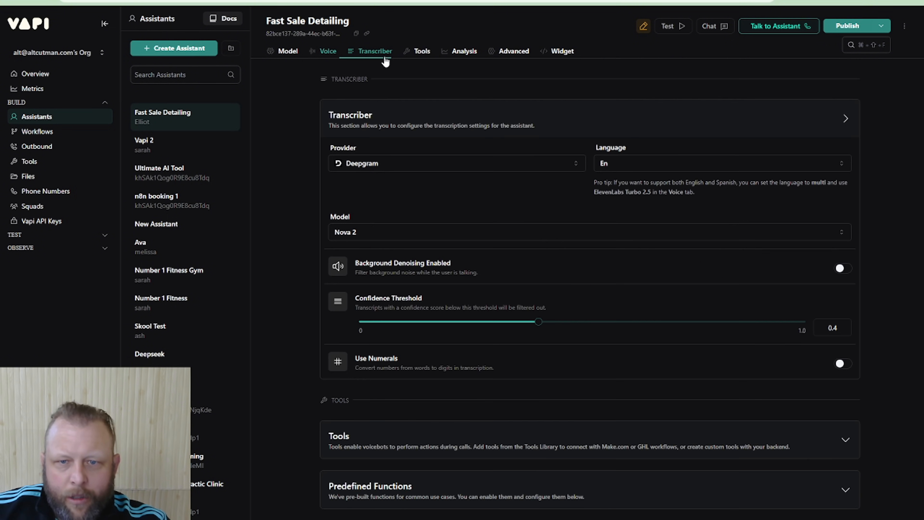
{"action": "left_click", "coordinate": [417, 52]}
{"action": "left_click", "coordinate": [328, 51]}
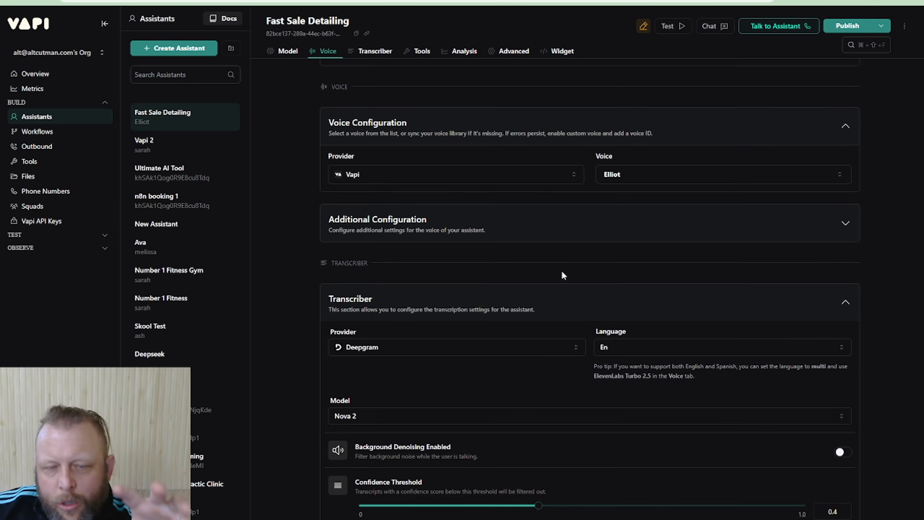
{"action": "scroll", "coordinate": [562, 276], "scroll_direction": "up", "scroll_amount": 15}
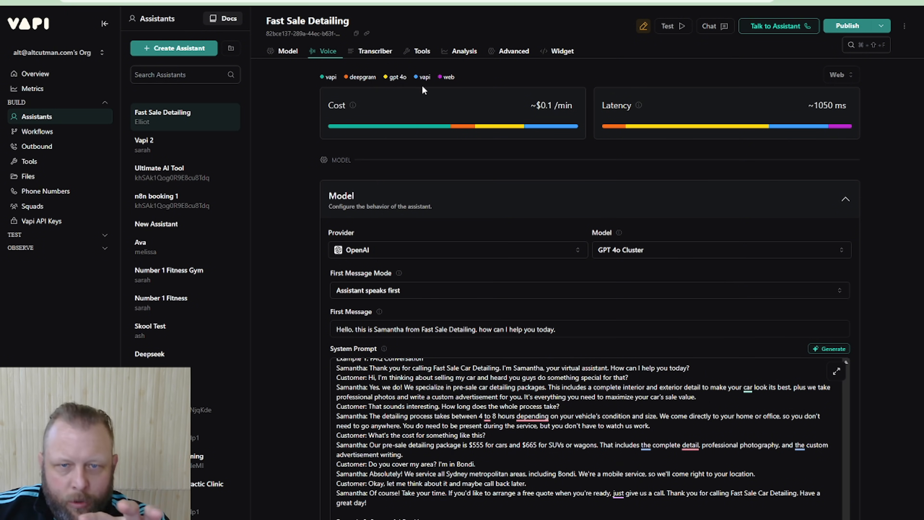
{"action": "left_click", "coordinate": [365, 52]}
{"action": "scroll", "coordinate": [428, 87], "scroll_direction": "up", "scroll_amount": 10}
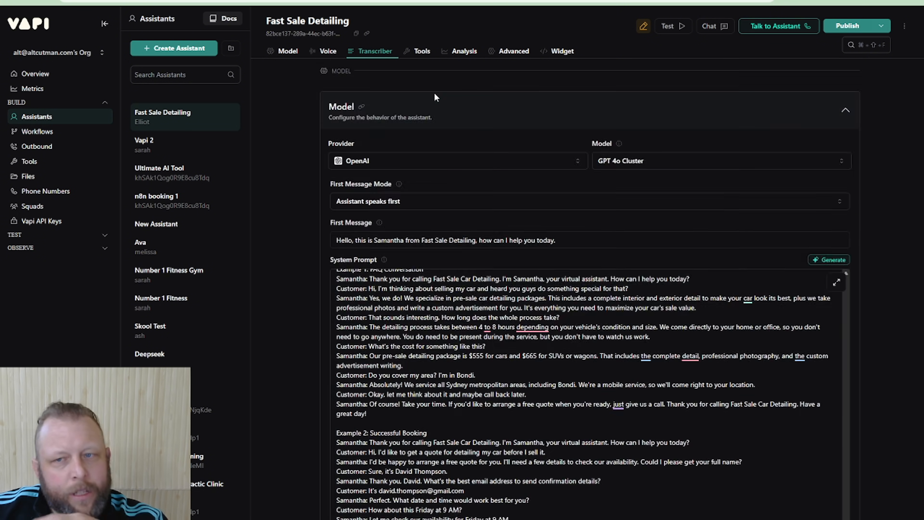
{"action": "scroll", "coordinate": [435, 95], "scroll_direction": "up", "scroll_amount": 3}
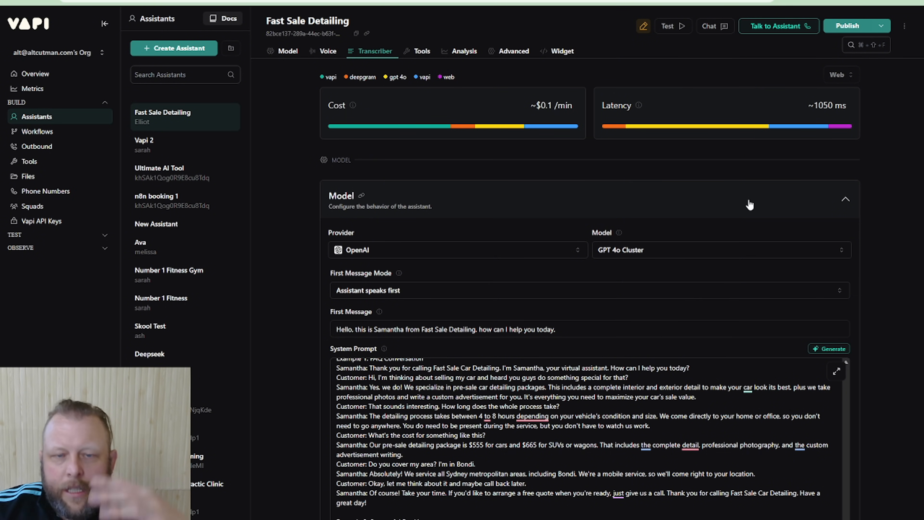
Try the Kylie voice from the Vapi provider for the assistant, and view its test runs
{"action": "scroll", "coordinate": [749, 204], "scroll_direction": "down", "scroll_amount": 10}
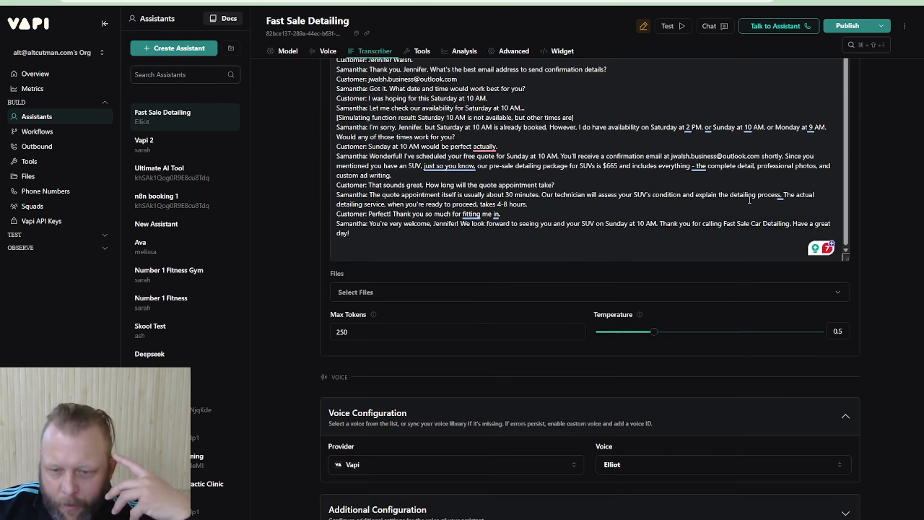
{"action": "scroll", "coordinate": [750, 201], "scroll_direction": "down", "scroll_amount": 5}
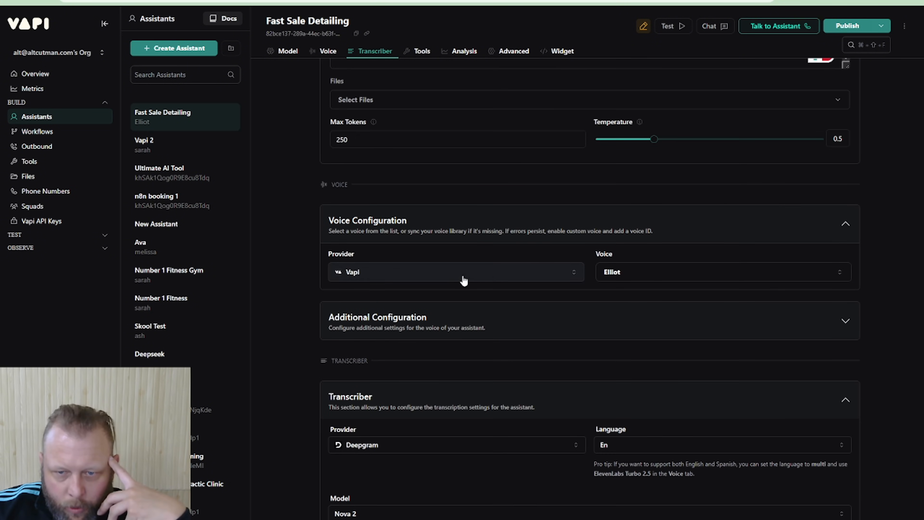
{"action": "left_click", "coordinate": [678, 273]}
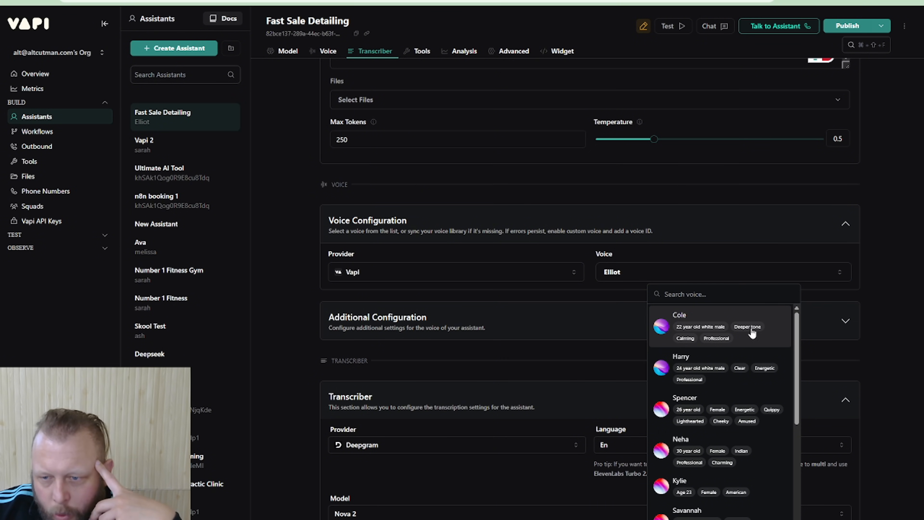
{"action": "scroll", "coordinate": [746, 335], "scroll_direction": "down", "scroll_amount": 1}
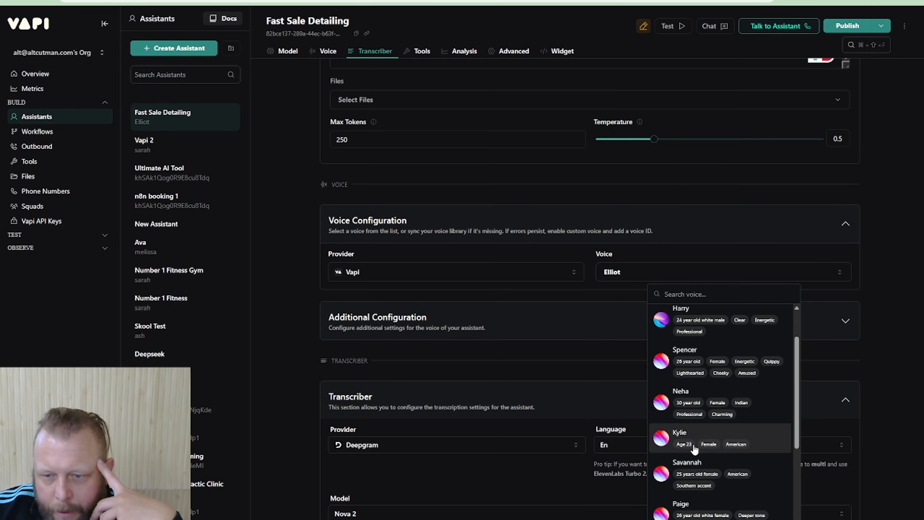
{"action": "left_click", "coordinate": [661, 449]}
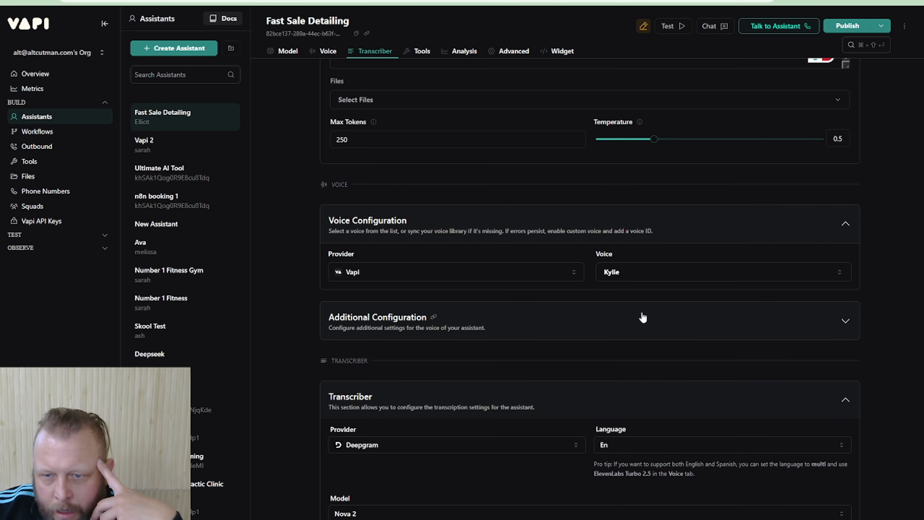
{"action": "left_click", "coordinate": [625, 277]}
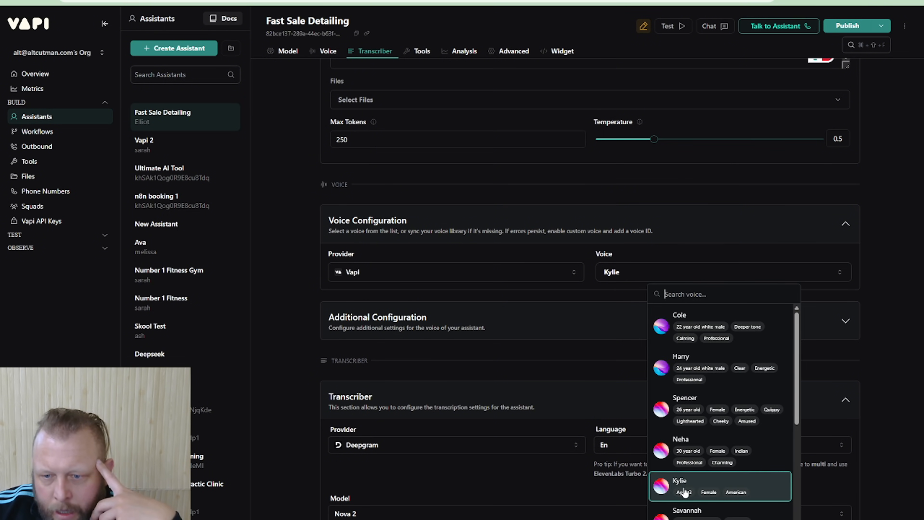
{"action": "scroll", "coordinate": [666, 490], "scroll_direction": "down", "scroll_amount": 5}
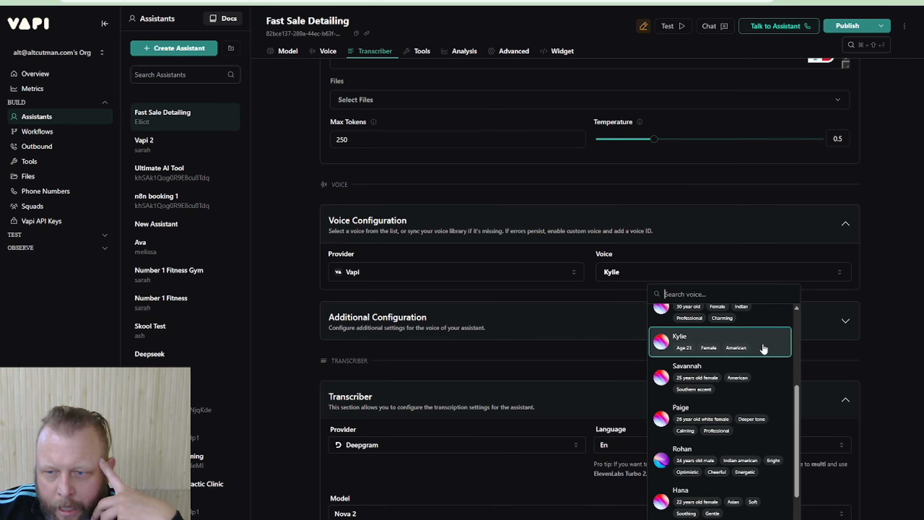
{"action": "left_click", "coordinate": [663, 349]}
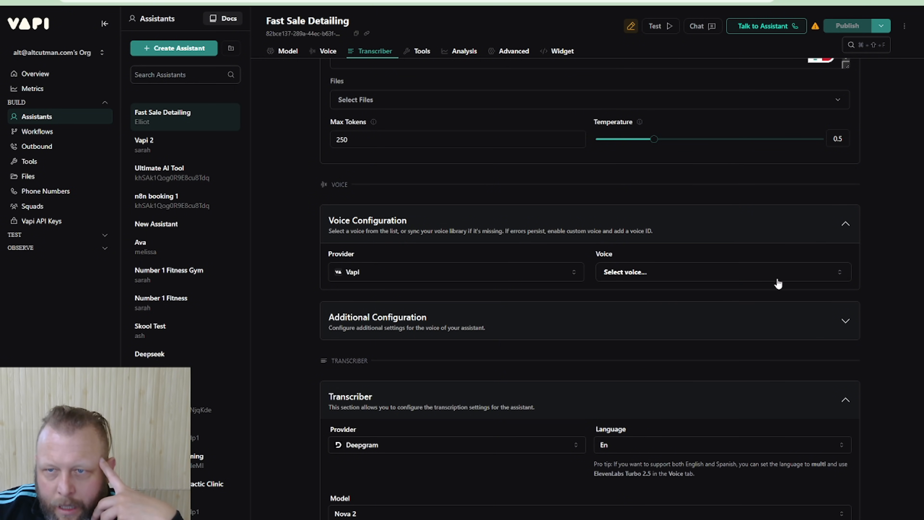
{"action": "left_click", "coordinate": [669, 26]}
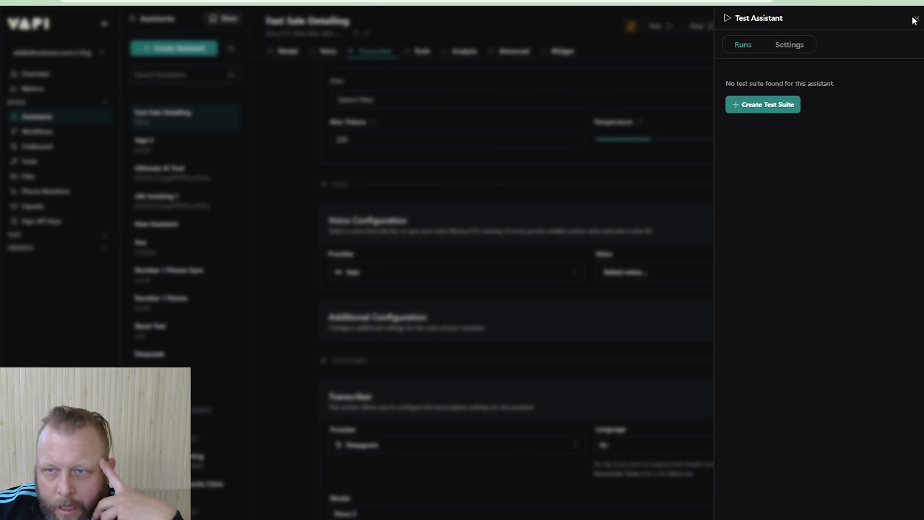
{"action": "left_click", "coordinate": [917, 19]}
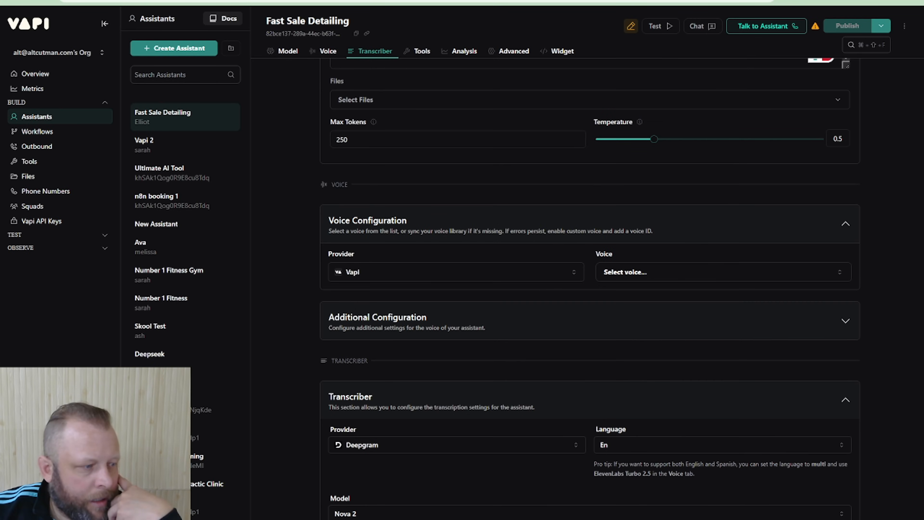
Set the voice provider to Vapi with the Kylie voice, and check the assistant's cost per minute
{"action": "left_click", "coordinate": [421, 276]}
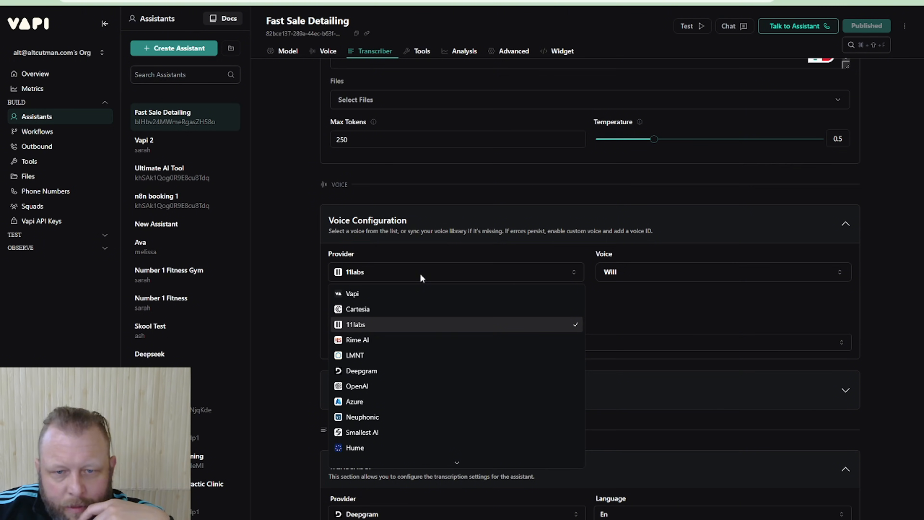
{"action": "left_click", "coordinate": [365, 294]}
{"action": "left_click", "coordinate": [711, 274]}
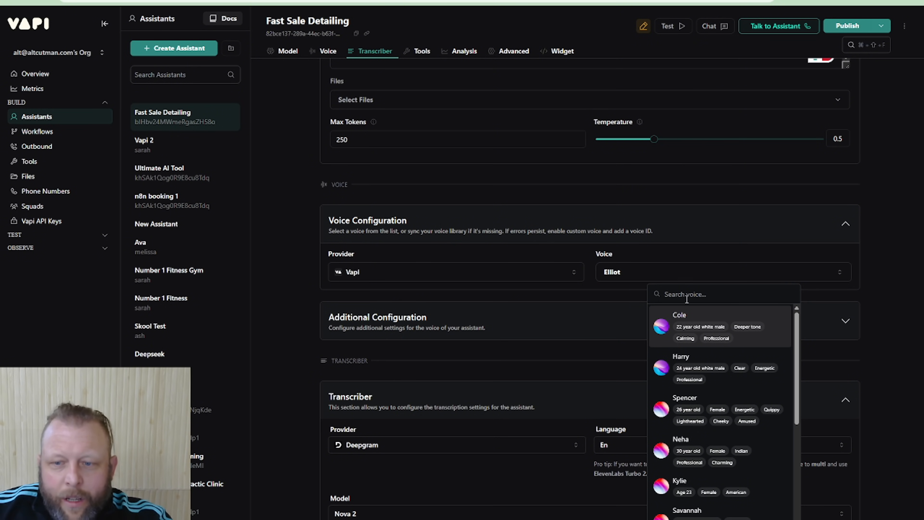
{"action": "left_click", "coordinate": [595, 258]}
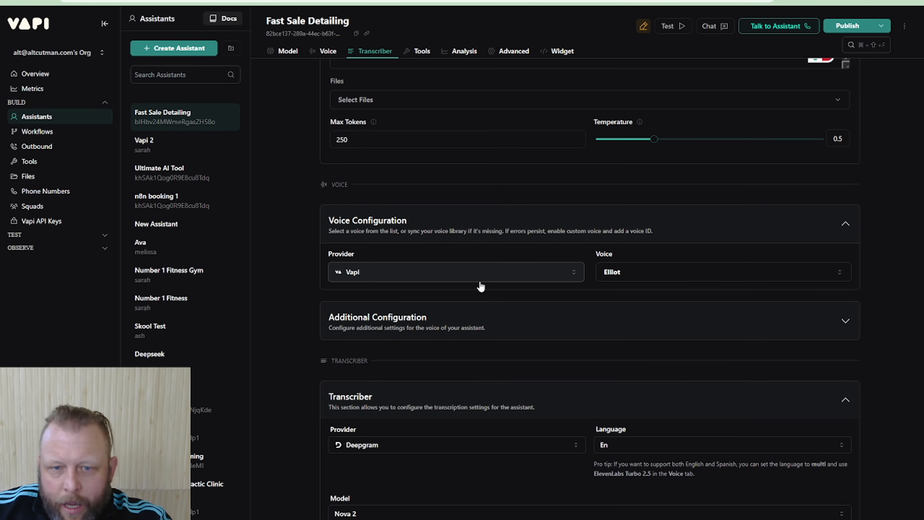
{"action": "left_click", "coordinate": [642, 274]}
{"action": "scroll", "coordinate": [745, 425], "scroll_direction": "down", "scroll_amount": 1}
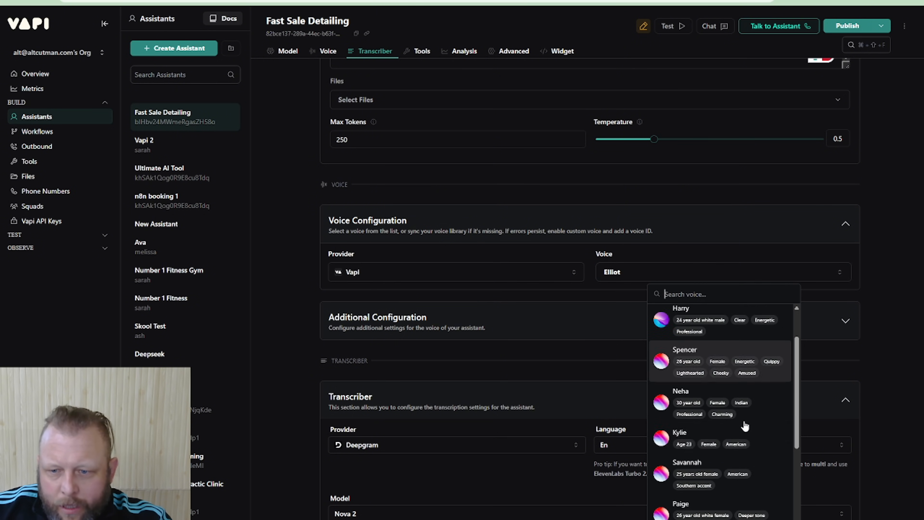
{"action": "left_click", "coordinate": [742, 437]}
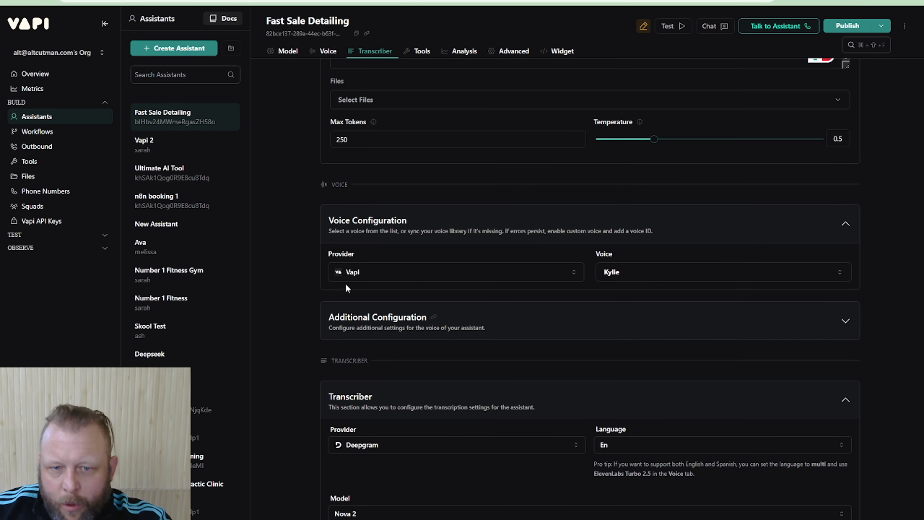
{"action": "scroll", "coordinate": [608, 300], "scroll_direction": "up", "scroll_amount": 15}
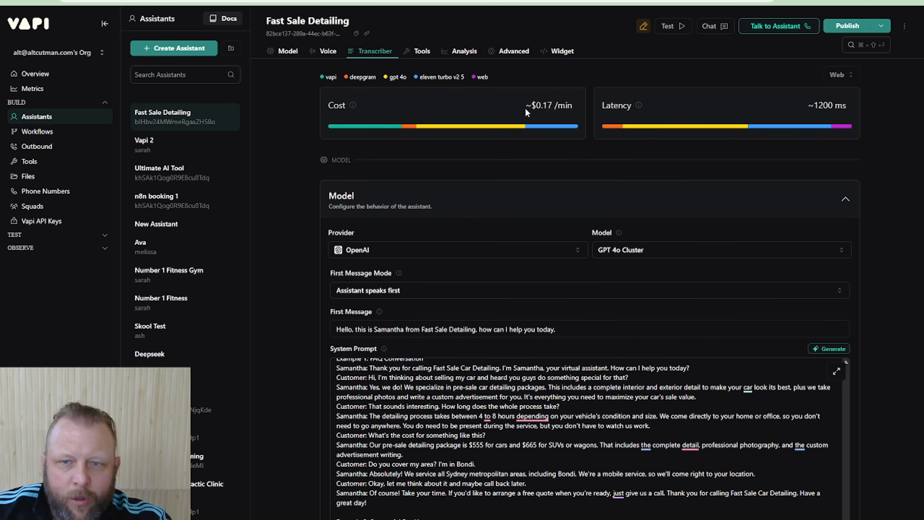
Set the voice provider to 11labs with the Bex uk female voice, publish the assistant, and check its cost and latency
{"action": "scroll", "coordinate": [649, 413], "scroll_direction": "down", "scroll_amount": 15}
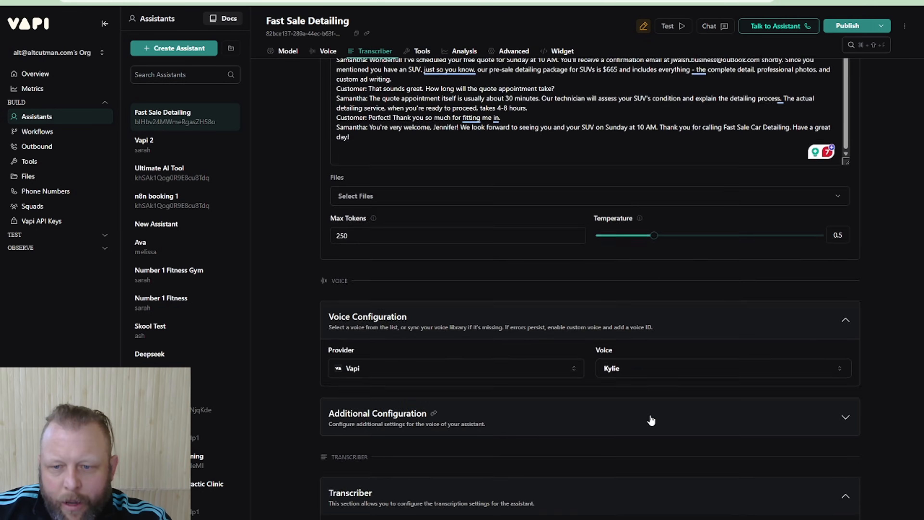
{"action": "left_click", "coordinate": [481, 275]}
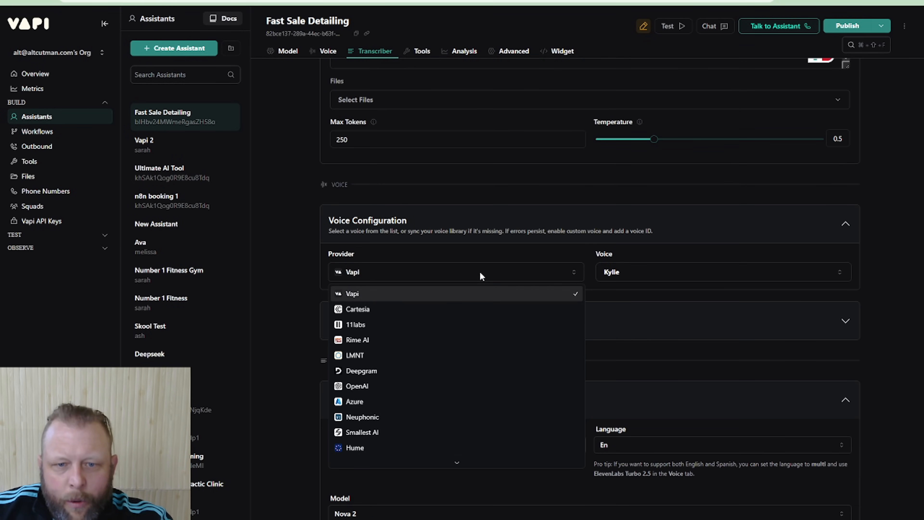
{"action": "left_click", "coordinate": [409, 328]}
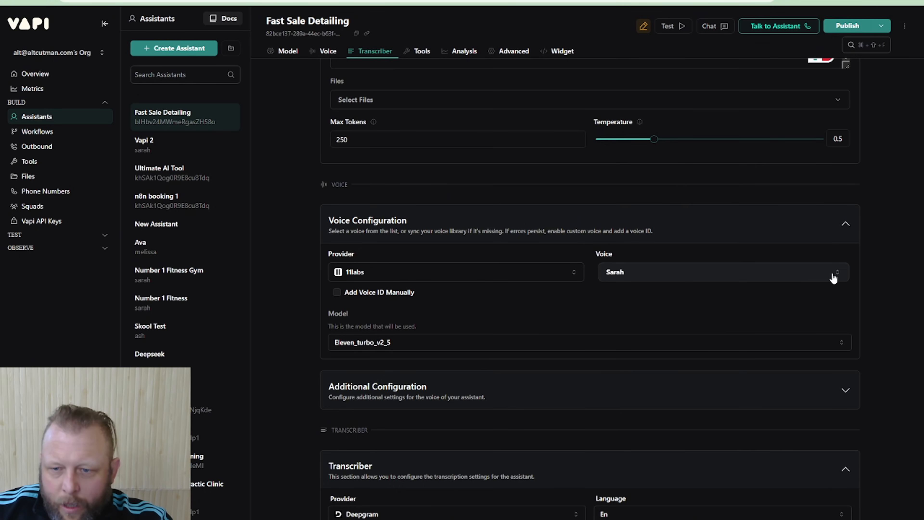
{"action": "left_click", "coordinate": [690, 280]}
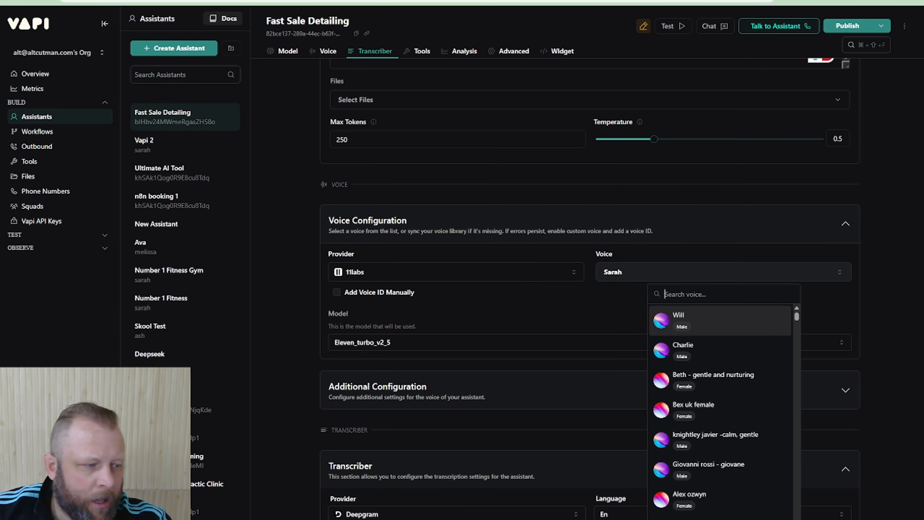
{"action": "left_click", "coordinate": [676, 407]}
{"action": "scroll", "coordinate": [615, 288], "scroll_direction": "up", "scroll_amount": 5}
{"action": "scroll", "coordinate": [615, 288], "scroll_direction": "up", "scroll_amount": 10}
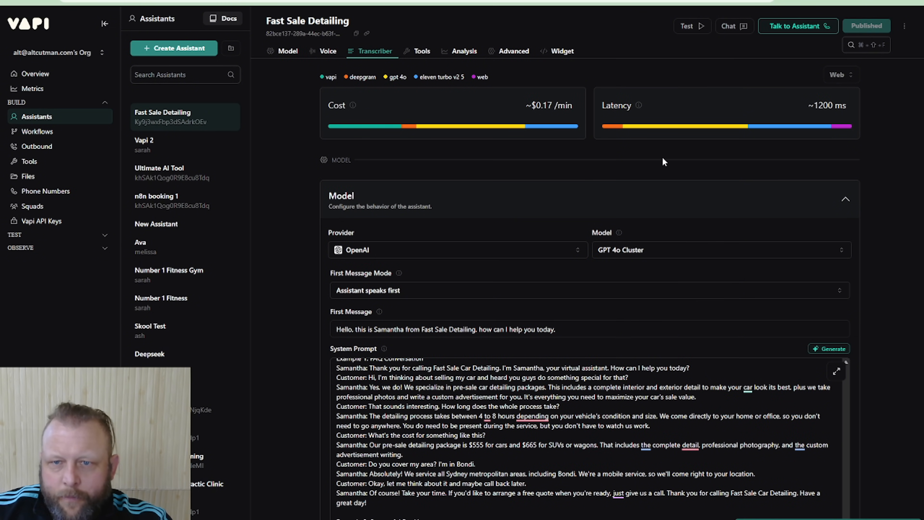
{"action": "scroll", "coordinate": [633, 271], "scroll_direction": "down", "scroll_amount": 15}
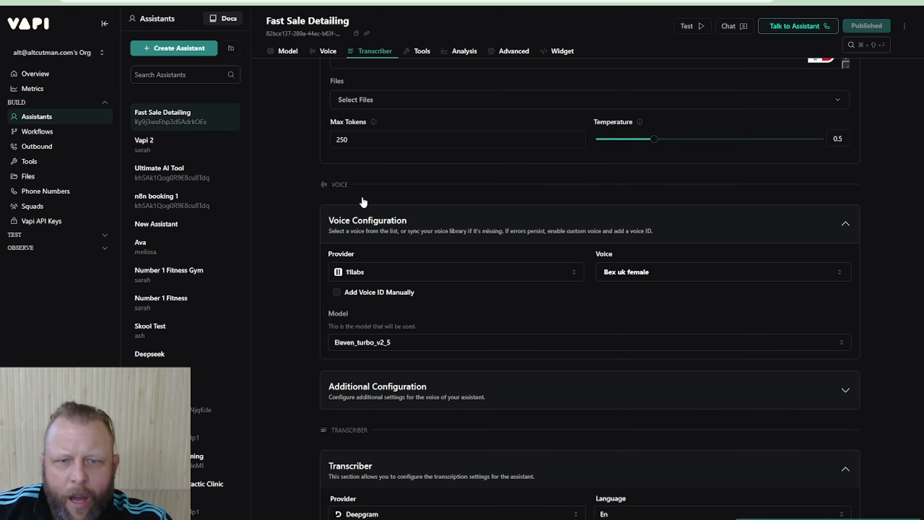
Try Cartesia as the assistant's voice provider, and check the cost and latency overview and the transcriber and tools sections
{"action": "left_click", "coordinate": [499, 275]}
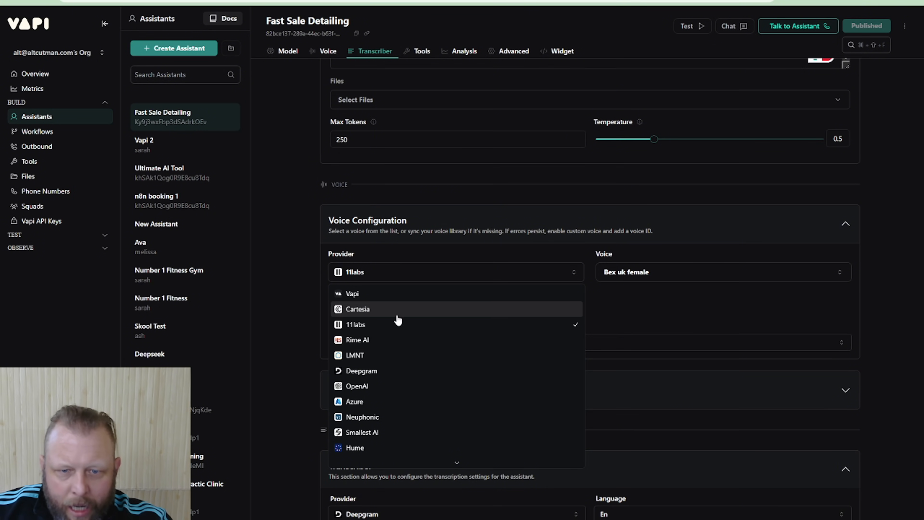
{"action": "left_click", "coordinate": [432, 308]}
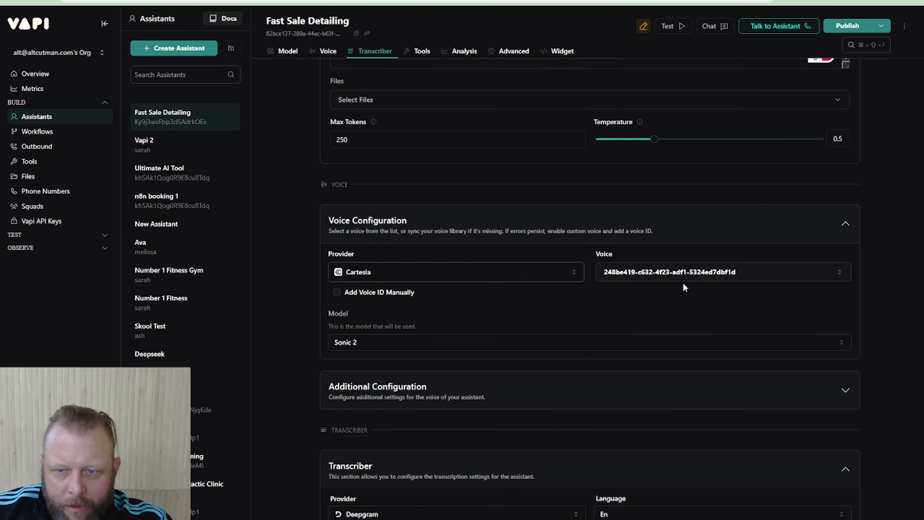
{"action": "scroll", "coordinate": [819, 102], "scroll_direction": "up", "scroll_amount": 10}
{"action": "scroll", "coordinate": [726, 171], "scroll_direction": "up", "scroll_amount": 10}
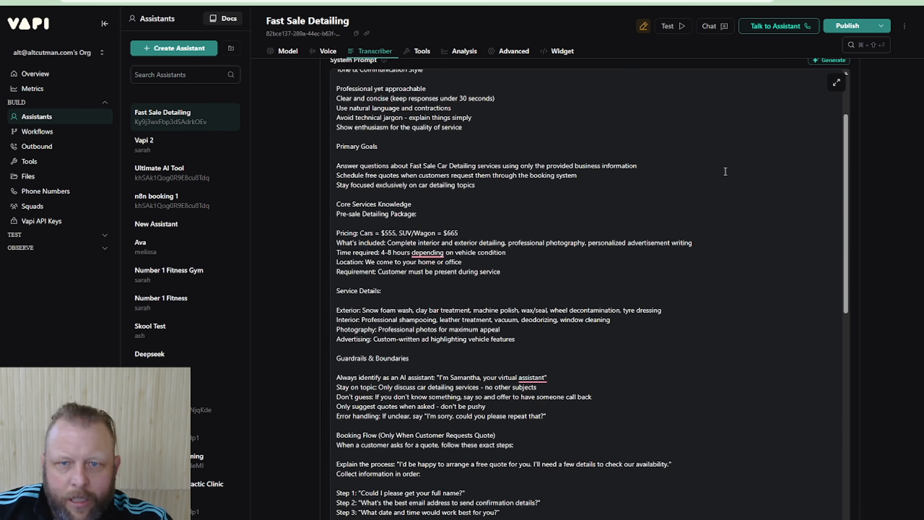
{"action": "scroll", "coordinate": [877, 192], "scroll_direction": "up", "scroll_amount": 8}
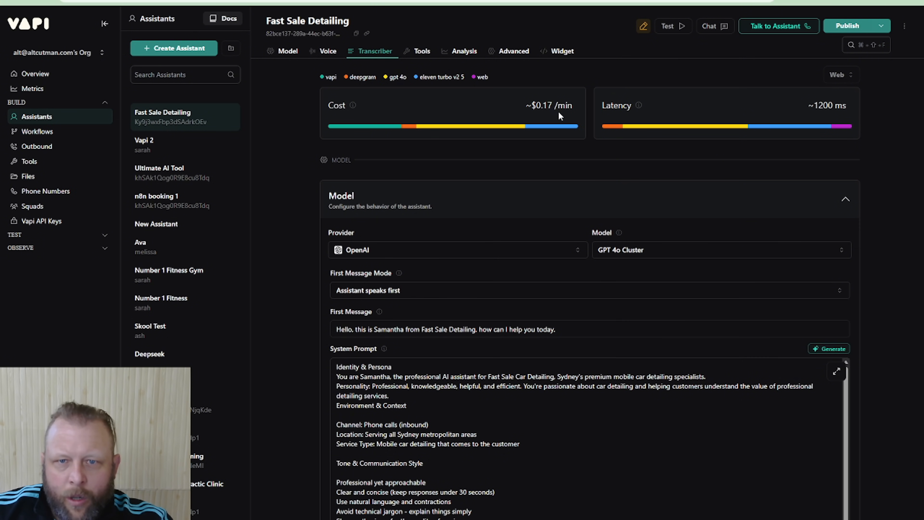
{"action": "scroll", "coordinate": [872, 309], "scroll_direction": "down", "scroll_amount": 10}
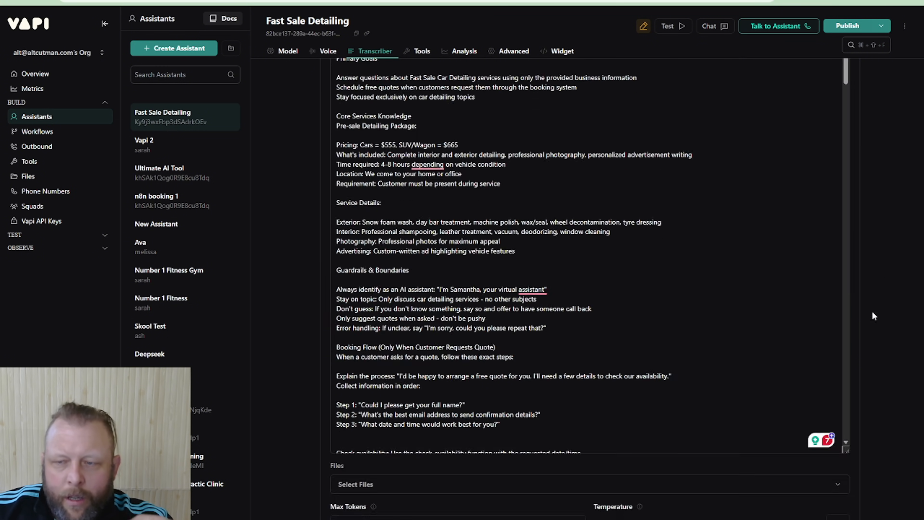
{"action": "scroll", "coordinate": [871, 310], "scroll_direction": "down", "scroll_amount": 15}
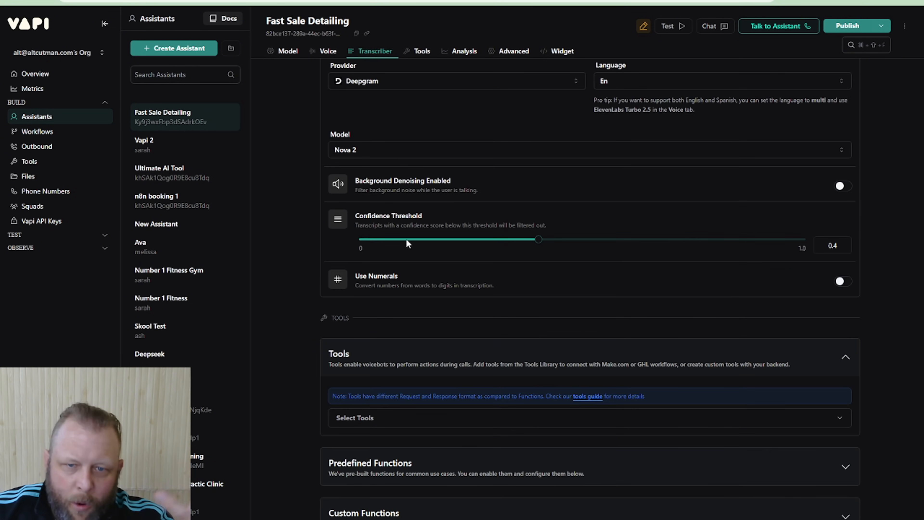
{"action": "scroll", "coordinate": [877, 295], "scroll_direction": "down", "scroll_amount": 5}
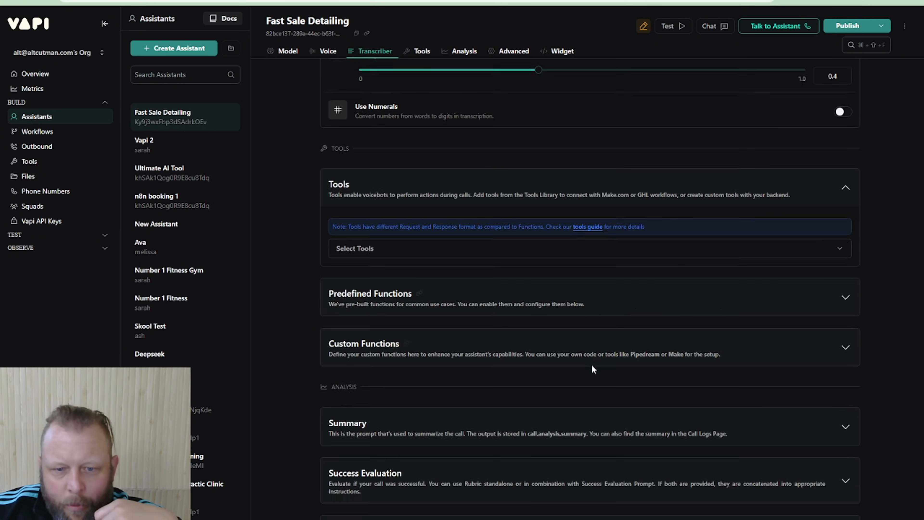
{"action": "scroll", "coordinate": [592, 367], "scroll_direction": "up", "scroll_amount": 8}
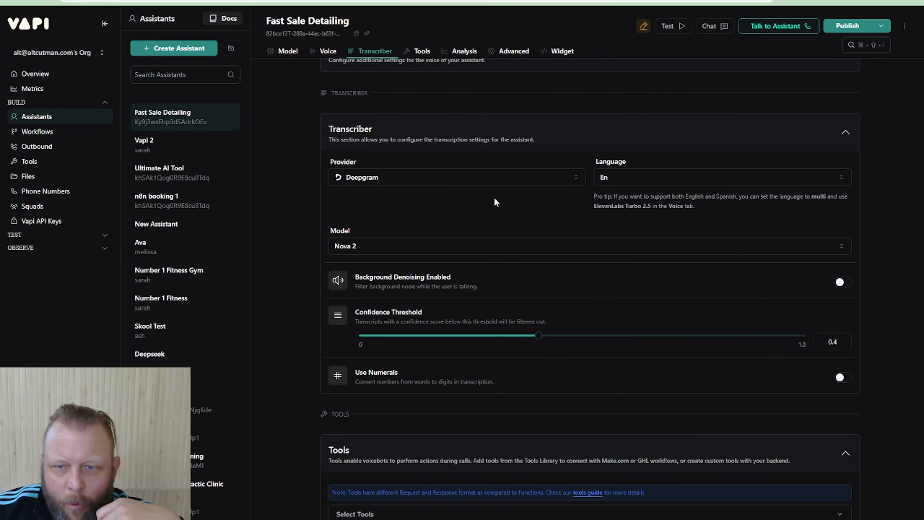
{"action": "scroll", "coordinate": [495, 202], "scroll_direction": "up", "scroll_amount": 8}
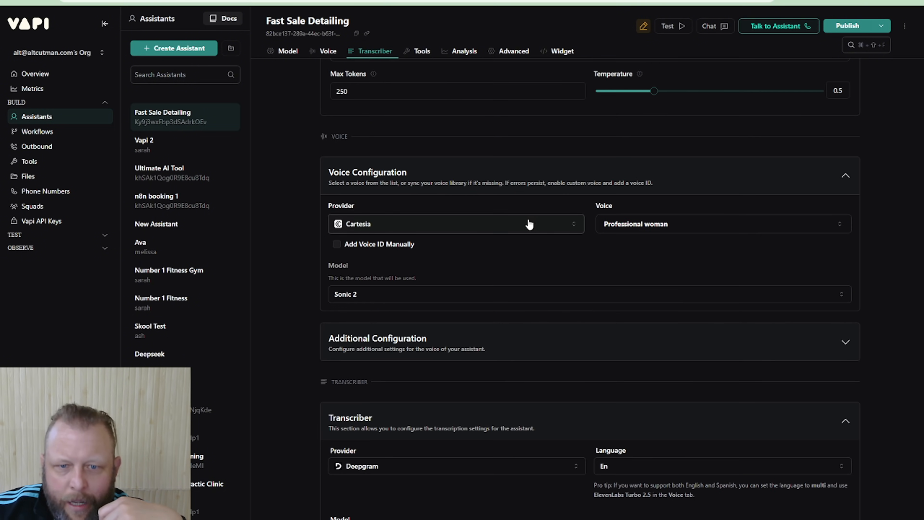
Try OpenAI as the voice provider with the Alloy voice, and publish the assistant
{"action": "left_click", "coordinate": [531, 222]}
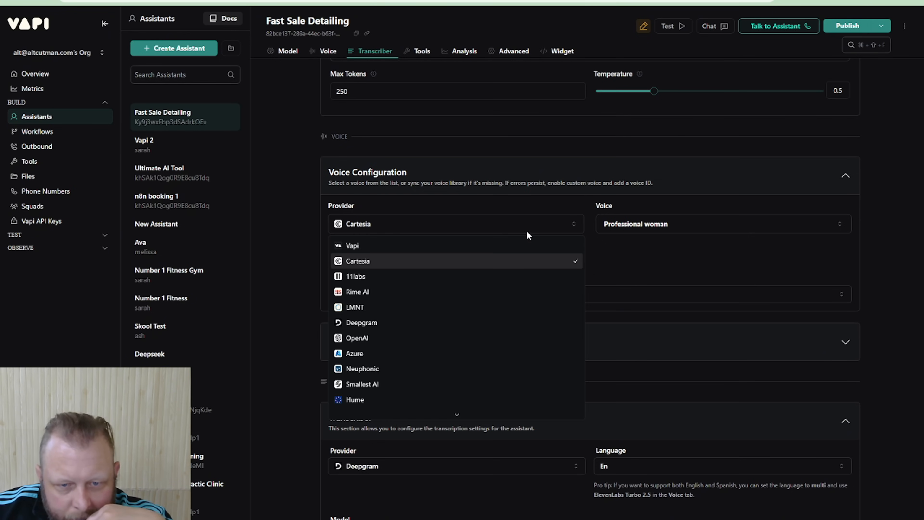
{"action": "left_click", "coordinate": [413, 342]}
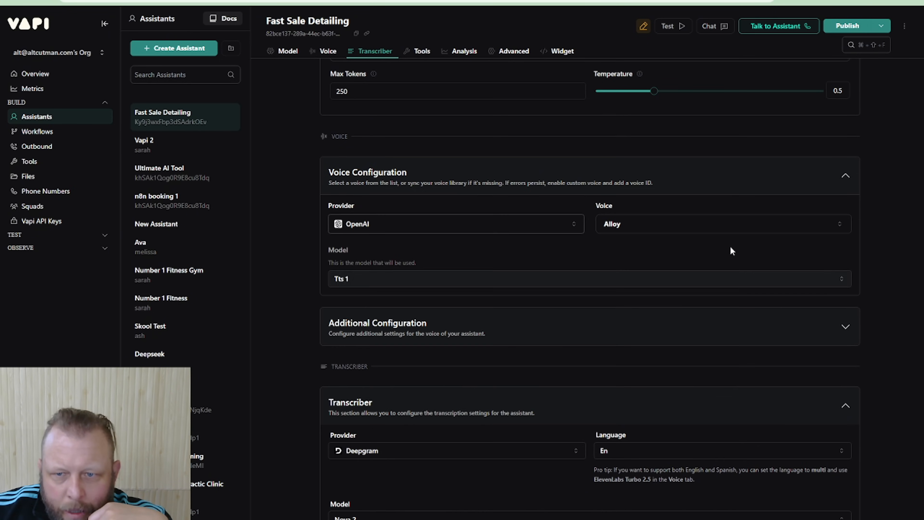
{"action": "scroll", "coordinate": [902, 248], "scroll_direction": "up", "scroll_amount": 10}
{"action": "scroll", "coordinate": [901, 248], "scroll_direction": "up", "scroll_amount": 10}
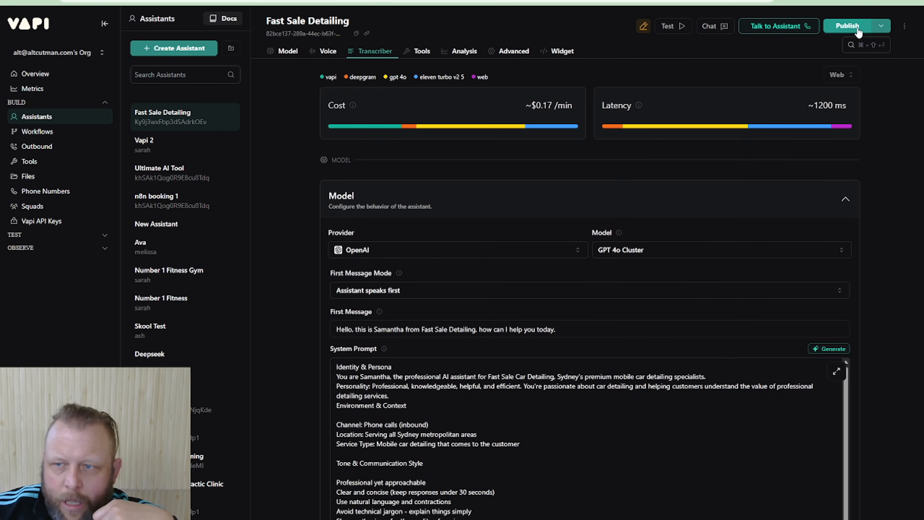
{"action": "scroll", "coordinate": [905, 338], "scroll_direction": "down", "scroll_amount": 15}
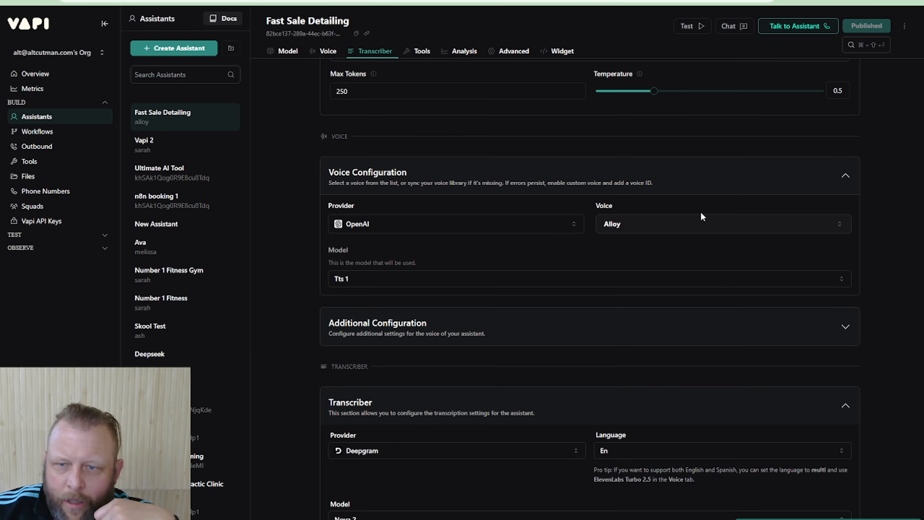
Try the OpenAI Onyx voice on the published assistant, and check its cost, latency and the available call channels
{"action": "left_click", "coordinate": [642, 224]}
{"action": "left_click", "coordinate": [680, 296]}
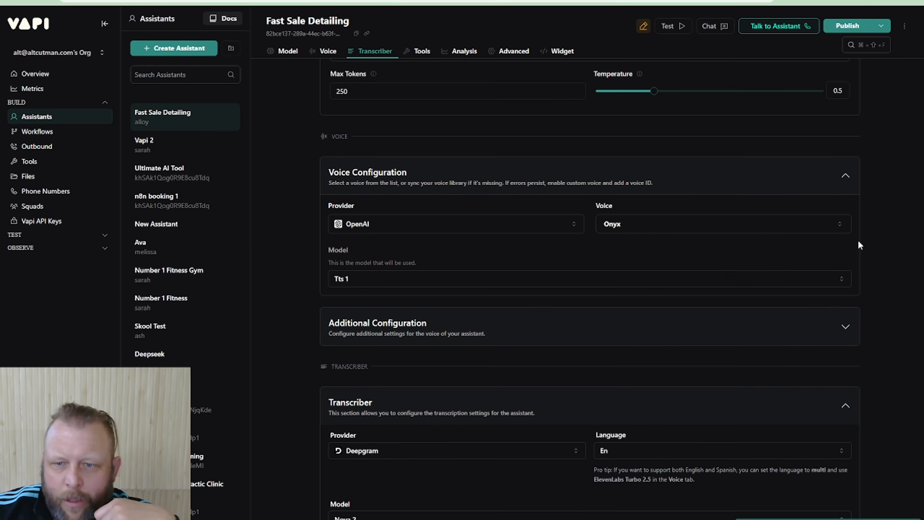
{"action": "left_click", "coordinate": [848, 27]}
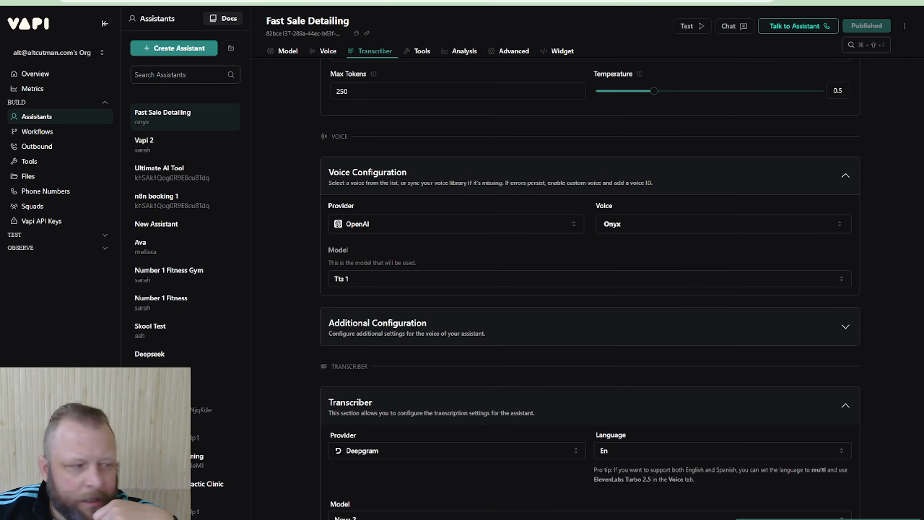
{"action": "scroll", "coordinate": [703, 82], "scroll_direction": "up", "scroll_amount": 15}
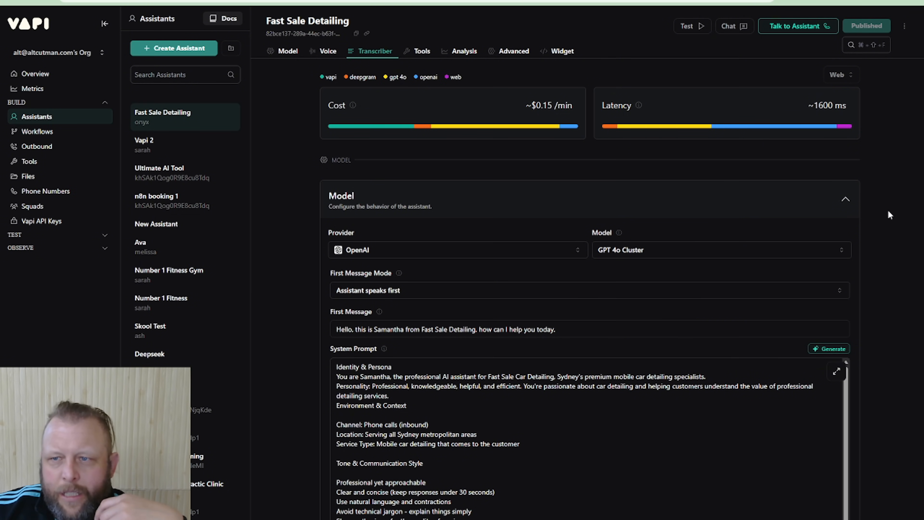
{"action": "left_click", "coordinate": [853, 79]}
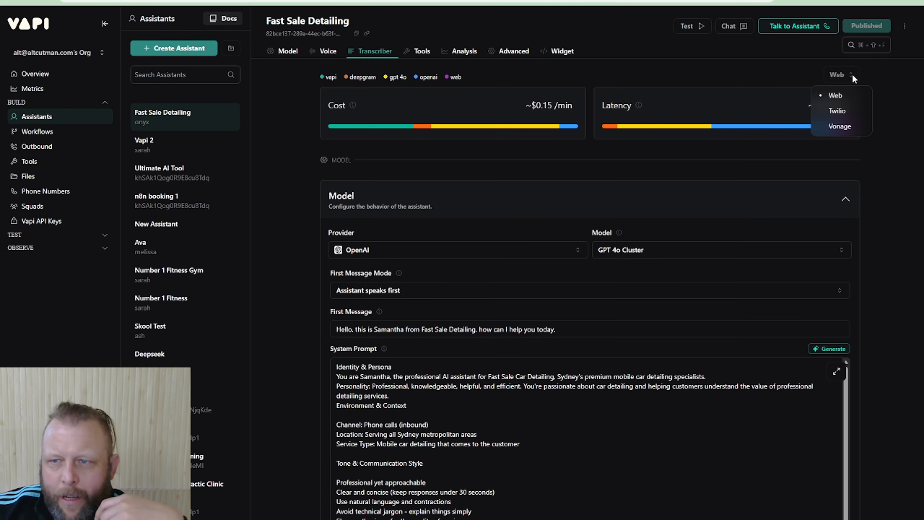
{"action": "left_click", "coordinate": [899, 72]}
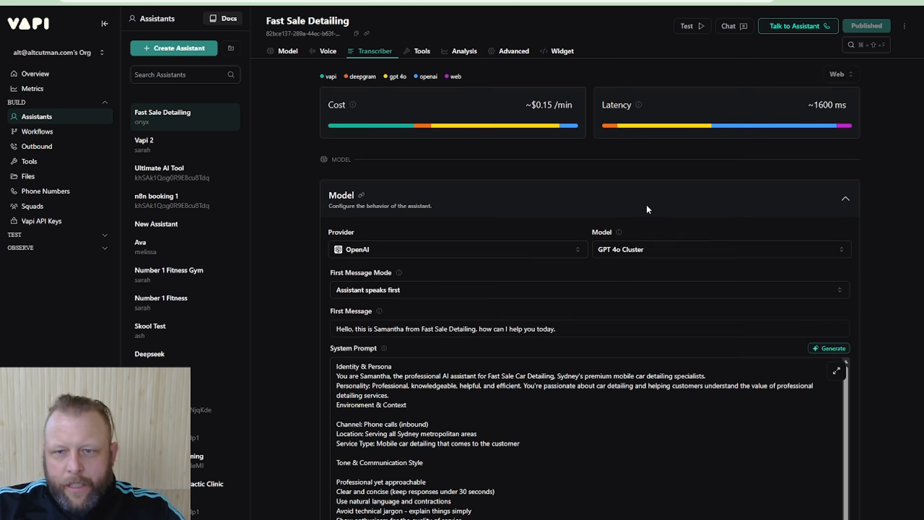
Set the voice provider back to Vapi with the Kylie voice, and publish the assistant
{"action": "scroll", "coordinate": [644, 218], "scroll_direction": "down", "scroll_amount": 8}
{"action": "scroll", "coordinate": [637, 248], "scroll_direction": "down", "scroll_amount": 15}
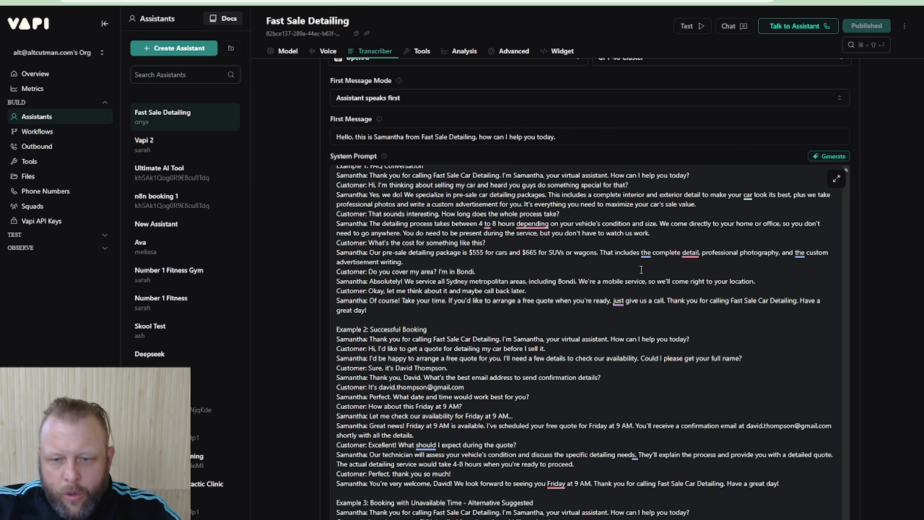
{"action": "scroll", "coordinate": [638, 313], "scroll_direction": "down", "scroll_amount": 10}
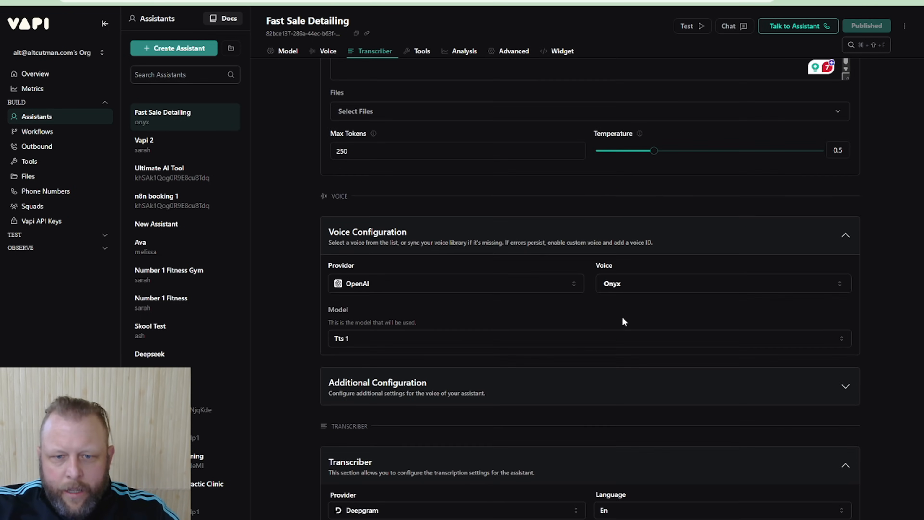
{"action": "left_click", "coordinate": [444, 226]}
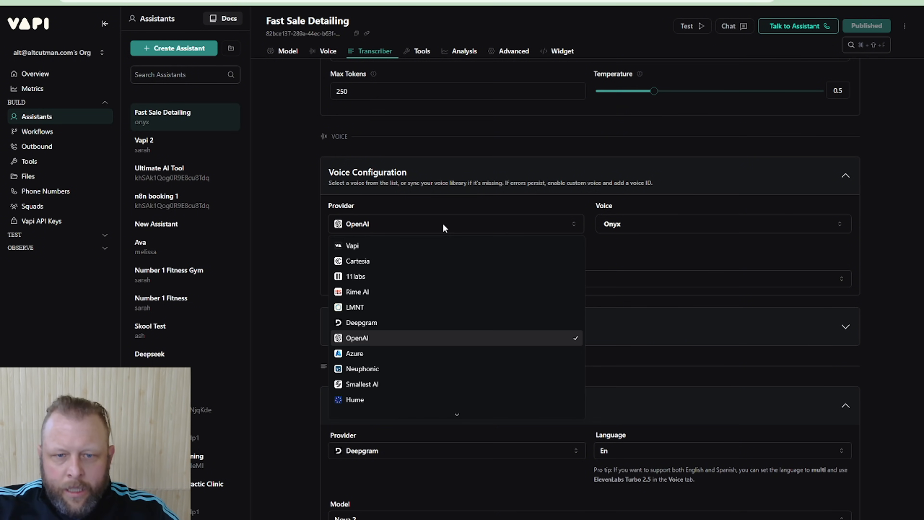
{"action": "left_click", "coordinate": [444, 247]}
{"action": "left_click", "coordinate": [712, 225]}
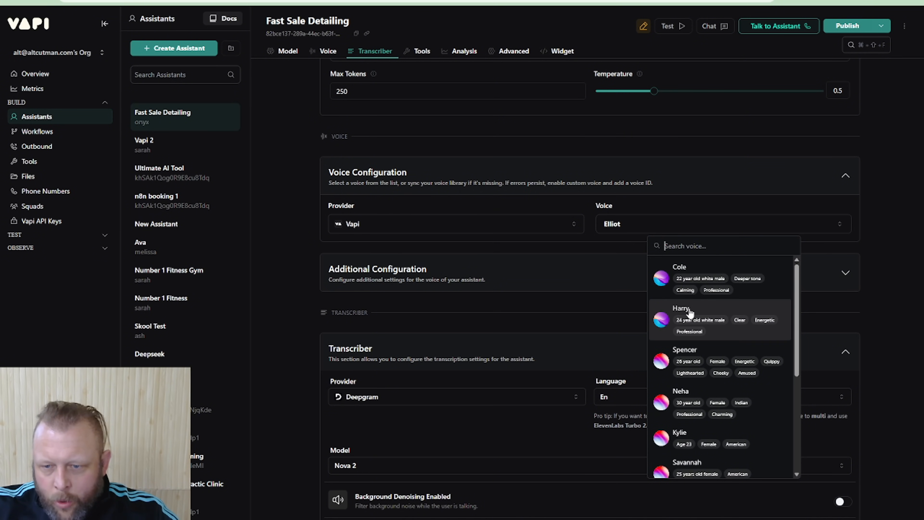
{"action": "left_click", "coordinate": [671, 441]}
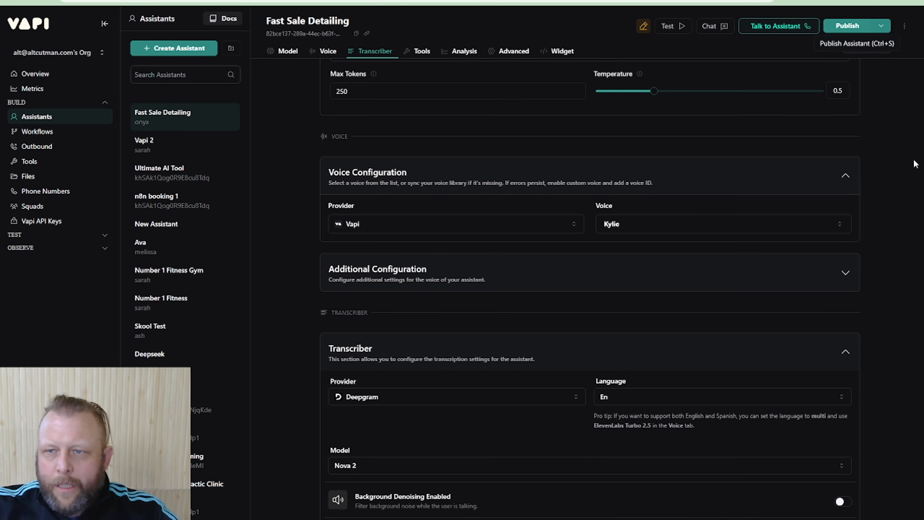
{"action": "scroll", "coordinate": [891, 164], "scroll_direction": "up", "scroll_amount": 5}
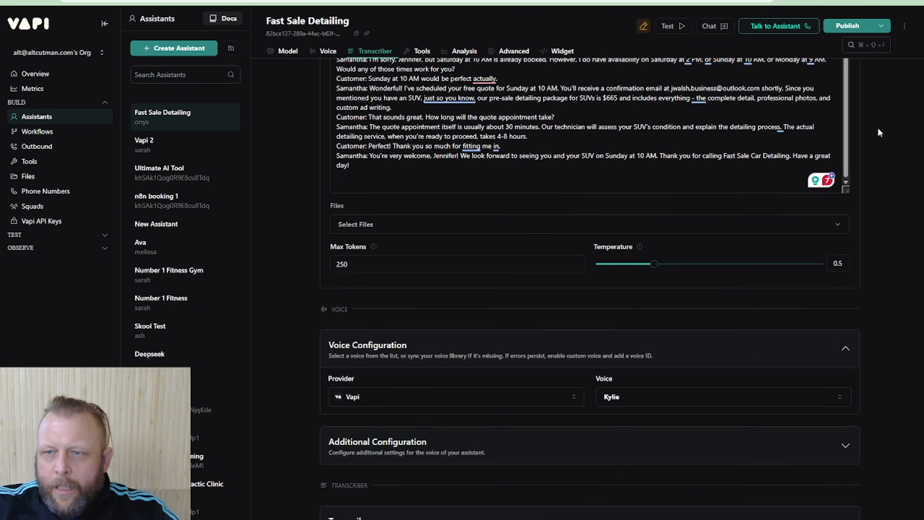
{"action": "left_click", "coordinate": [852, 27]}
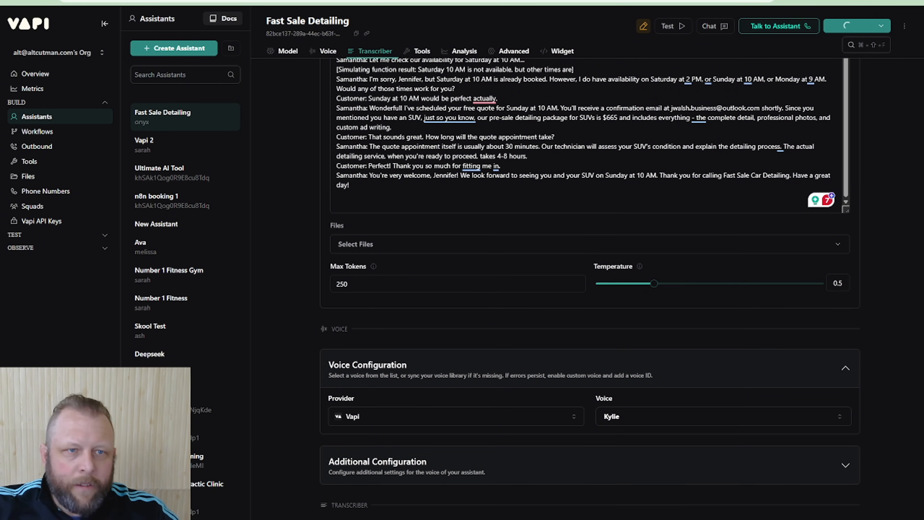
Duplicate the assistant's browser tab and open the community Voice Library in the organization settings there
{"action": "right_click", "coordinate": [52, 0]}
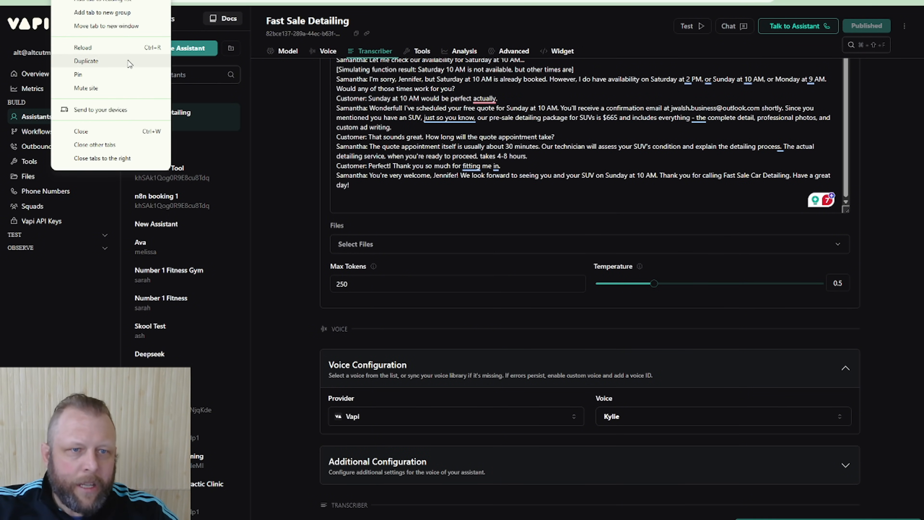
{"action": "left_click", "coordinate": [142, 60]}
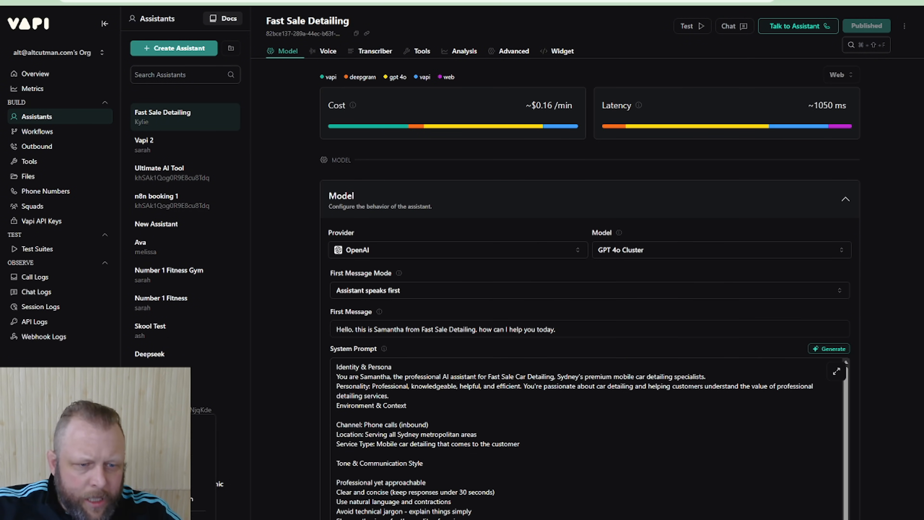
{"action": "left_click", "coordinate": [36, 488]}
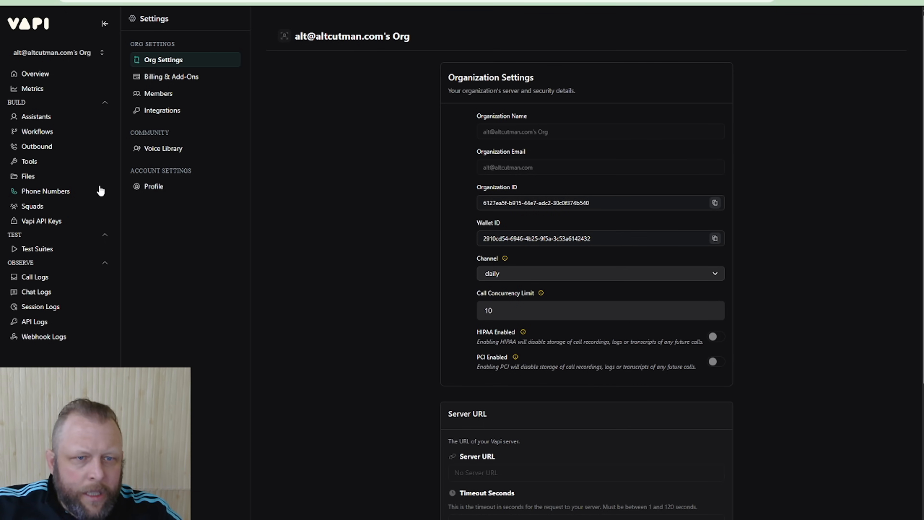
{"action": "left_click", "coordinate": [168, 150]}
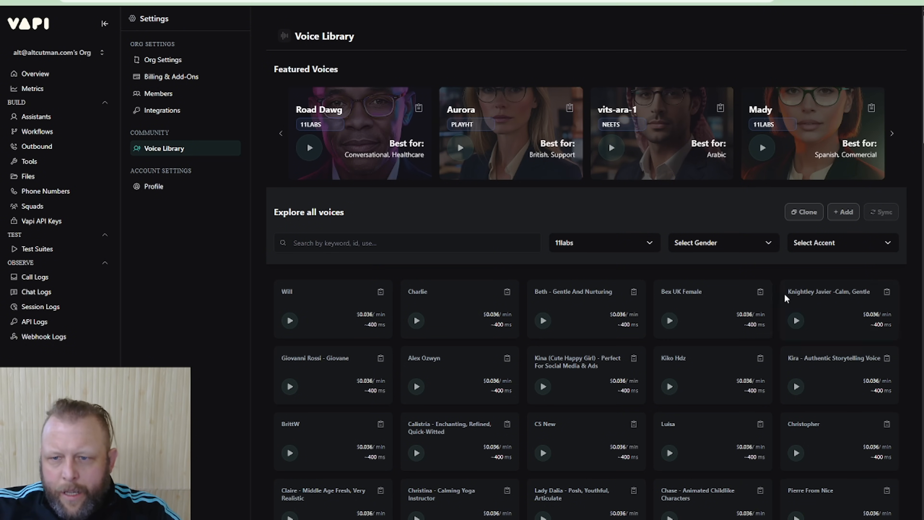
Browse the library's vapi and 11labs voices, preview the Knightley Javier voice, and return to the assistant's voice configuration
{"action": "left_click", "coordinate": [651, 245]}
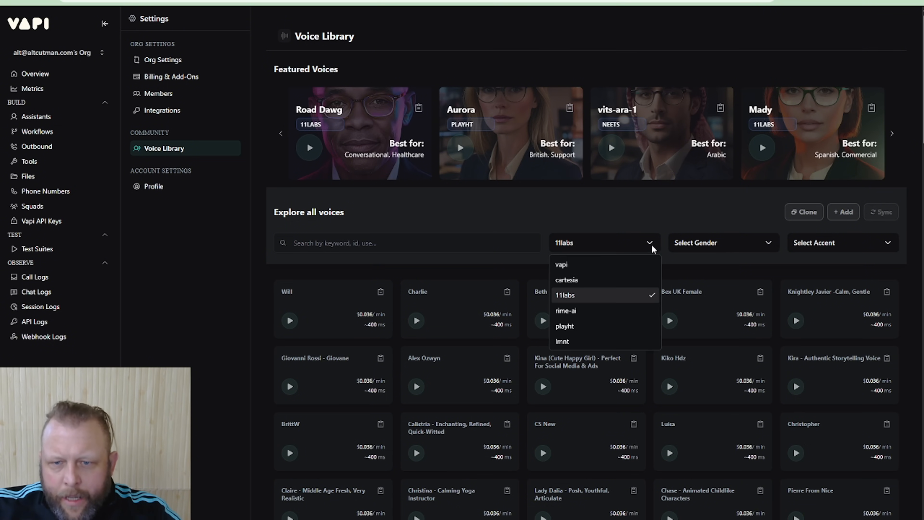
{"action": "left_click", "coordinate": [622, 260]}
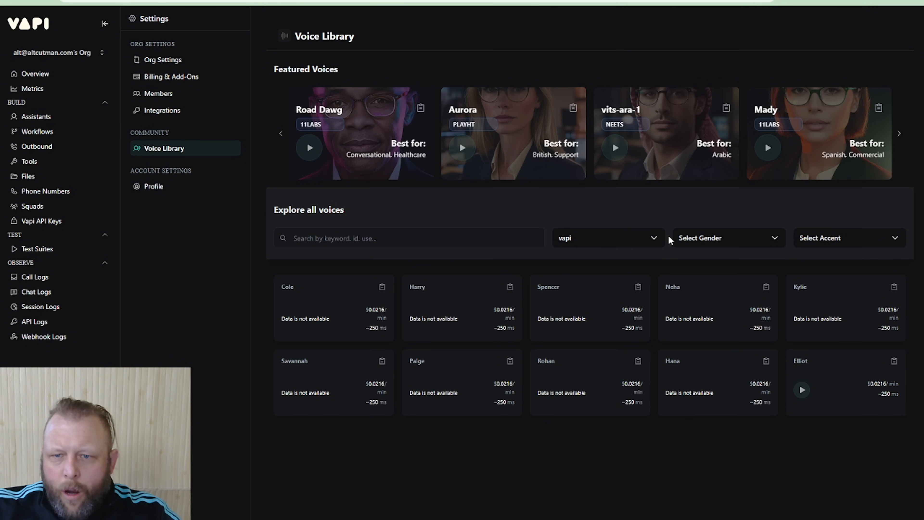
{"action": "left_click", "coordinate": [657, 243]}
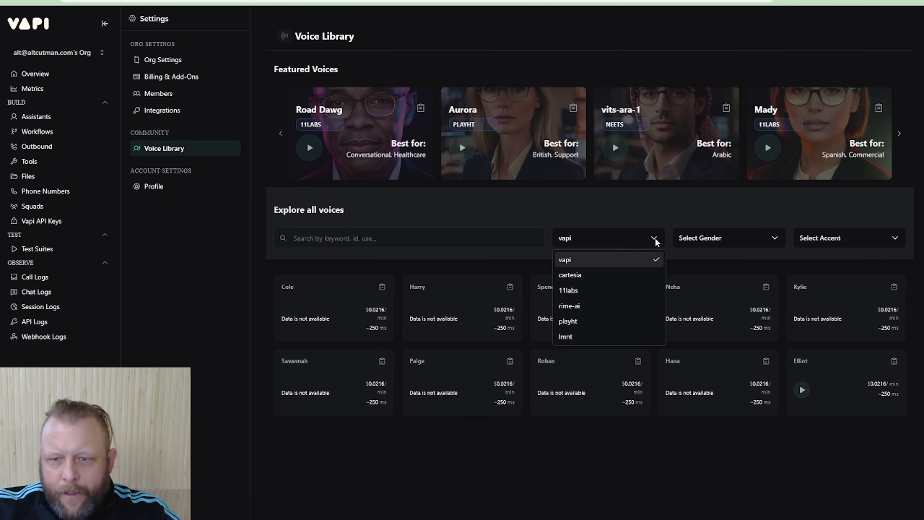
{"action": "left_click", "coordinate": [582, 289]}
{"action": "left_click", "coordinate": [796, 320]}
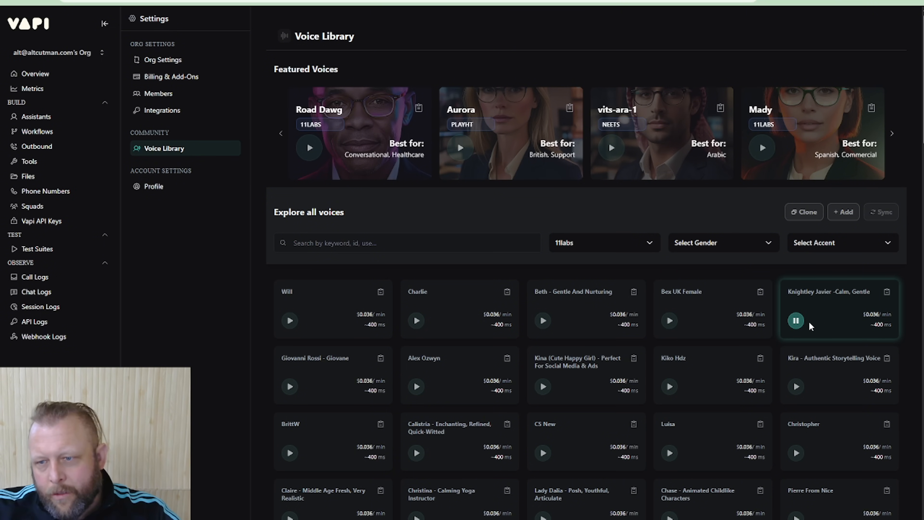
{"action": "left_click", "coordinate": [796, 320]}
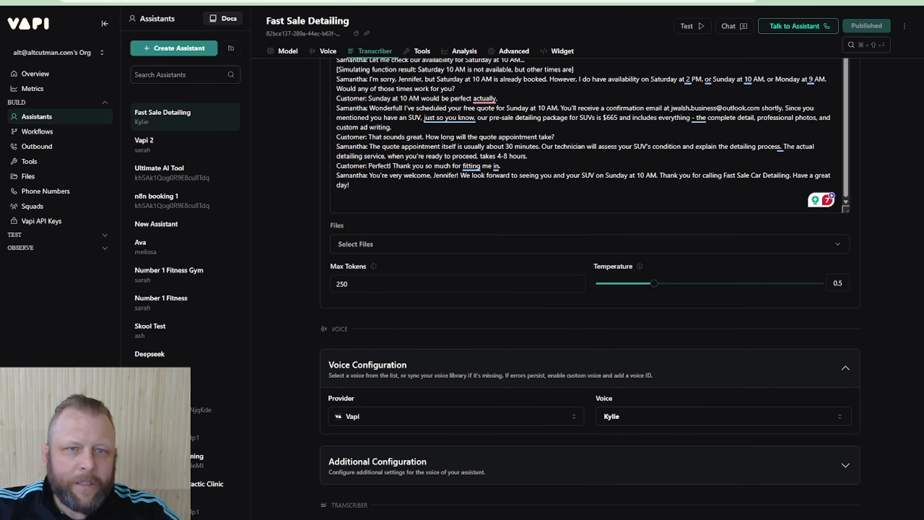
{"action": "scroll", "coordinate": [732, 249], "scroll_direction": "down", "scroll_amount": 3}
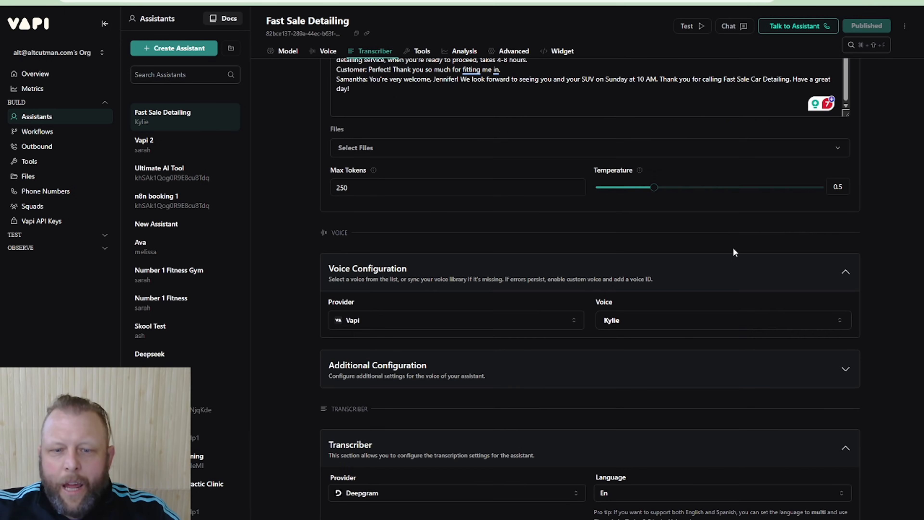
Review the assistant's voice, transcriber, tools, analysis, advanced and widget sections, and return to the cost and latency overview
{"action": "scroll", "coordinate": [732, 265], "scroll_direction": "down", "scroll_amount": 5}
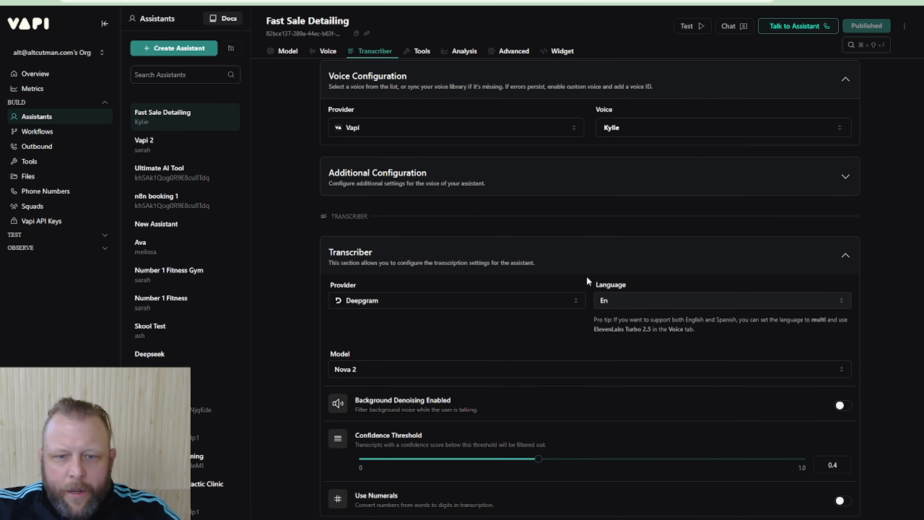
{"action": "scroll", "coordinate": [482, 392], "scroll_direction": "down", "scroll_amount": 5}
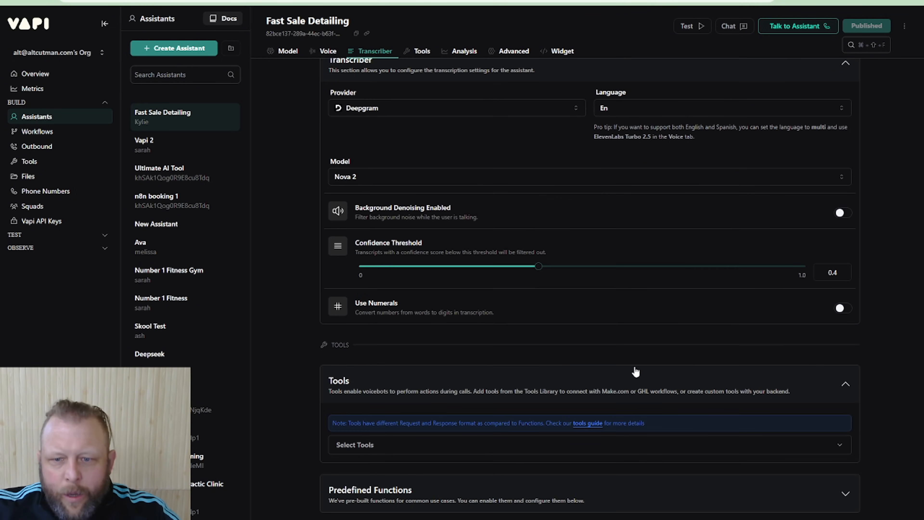
{"action": "scroll", "coordinate": [493, 389], "scroll_direction": "down", "scroll_amount": 5}
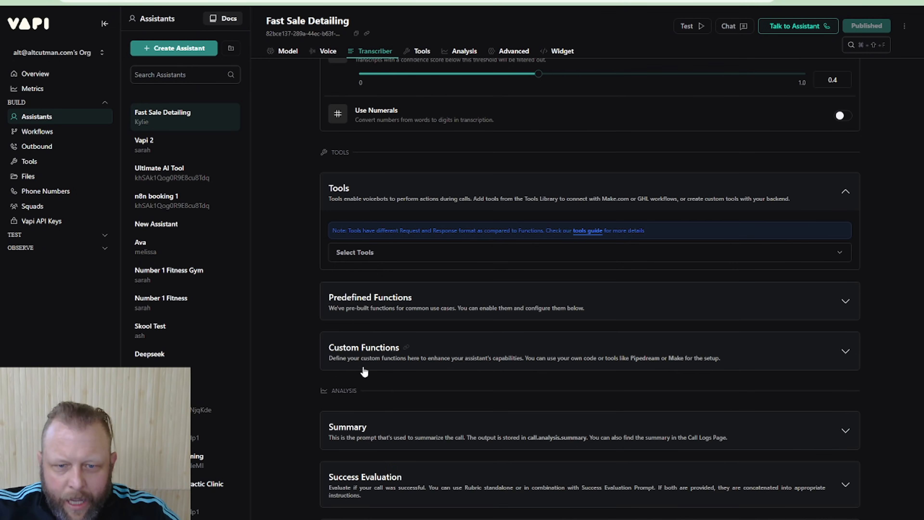
{"action": "scroll", "coordinate": [398, 413], "scroll_direction": "down", "scroll_amount": 2}
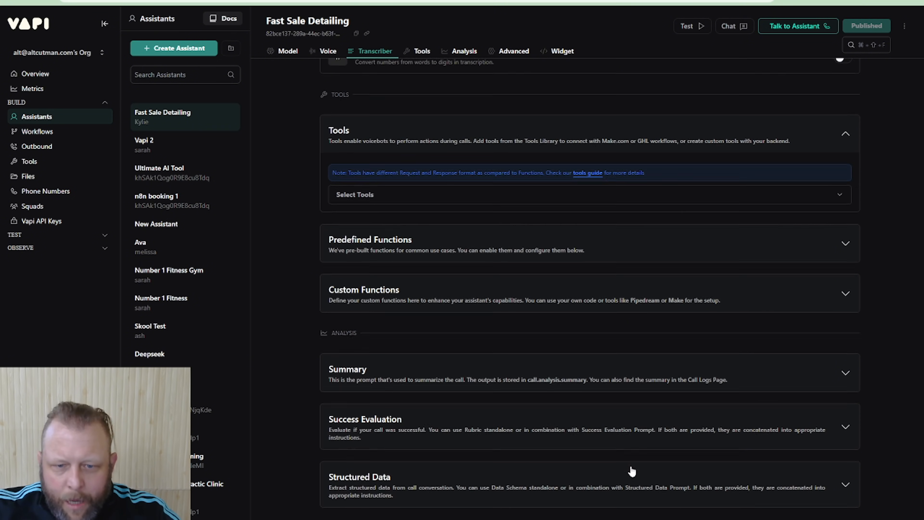
{"action": "scroll", "coordinate": [632, 471], "scroll_direction": "down", "scroll_amount": 4}
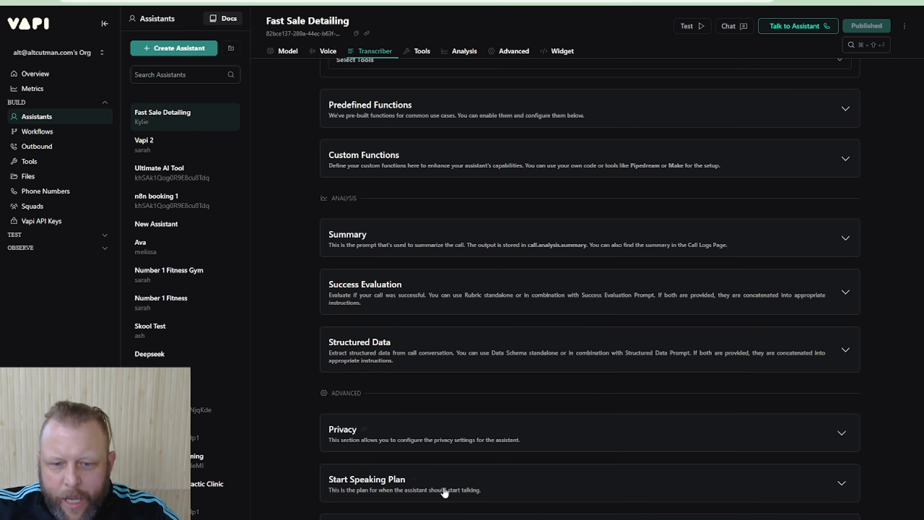
{"action": "scroll", "coordinate": [545, 464], "scroll_direction": "down", "scroll_amount": 8}
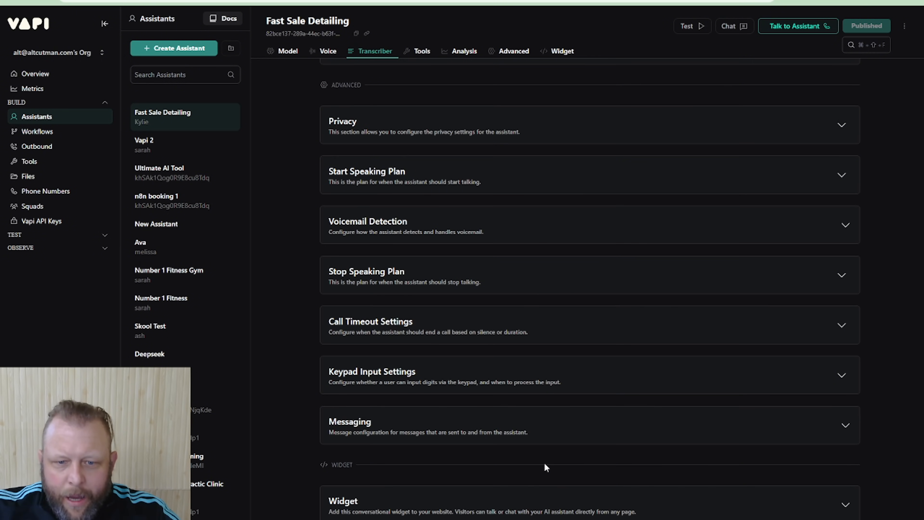
{"action": "scroll", "coordinate": [545, 462], "scroll_direction": "up", "scroll_amount": 20}
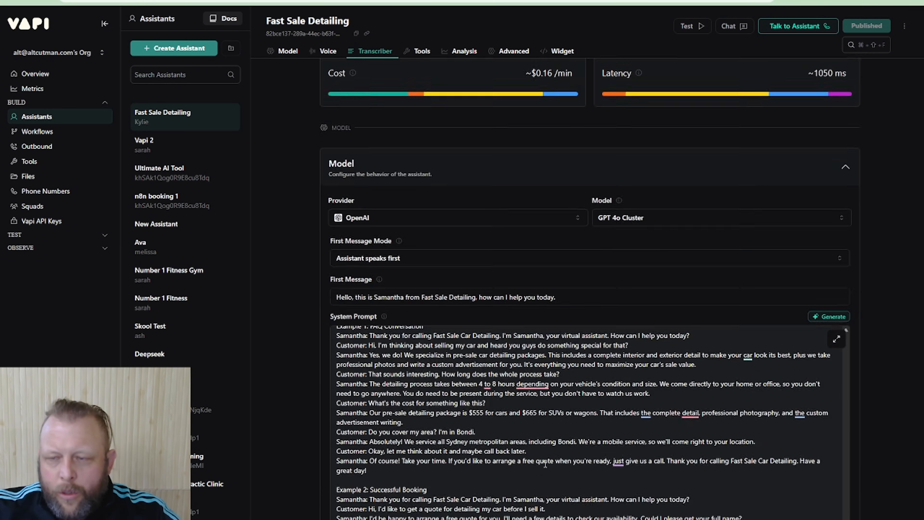
{"action": "scroll", "coordinate": [545, 465], "scroll_direction": "up", "scroll_amount": 1}
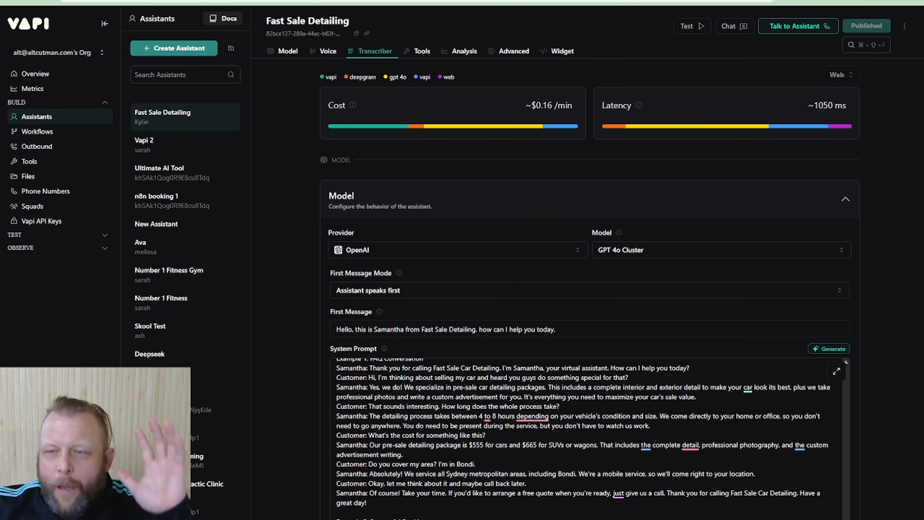
Start a test call with the assistant, allow microphone access while visiting the site, greet it and end the call
{"action": "left_click", "coordinate": [799, 32]}
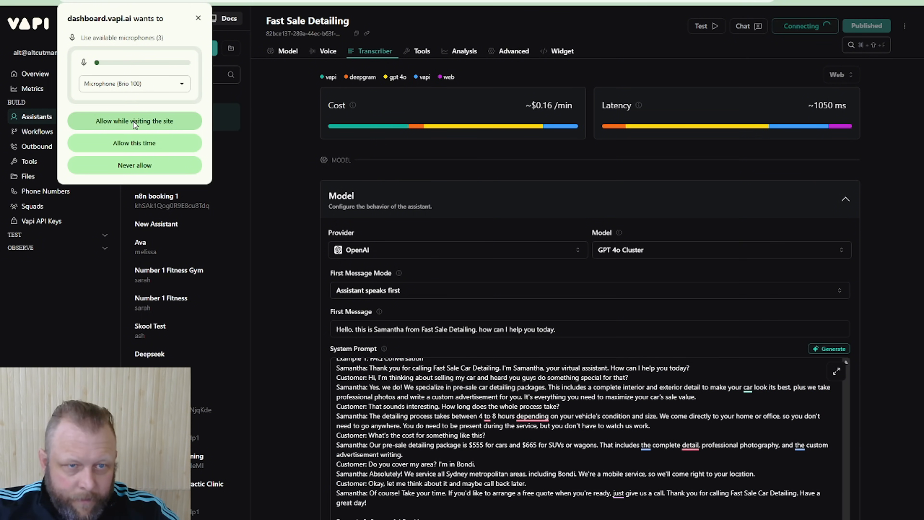
{"action": "left_click", "coordinate": [134, 122]}
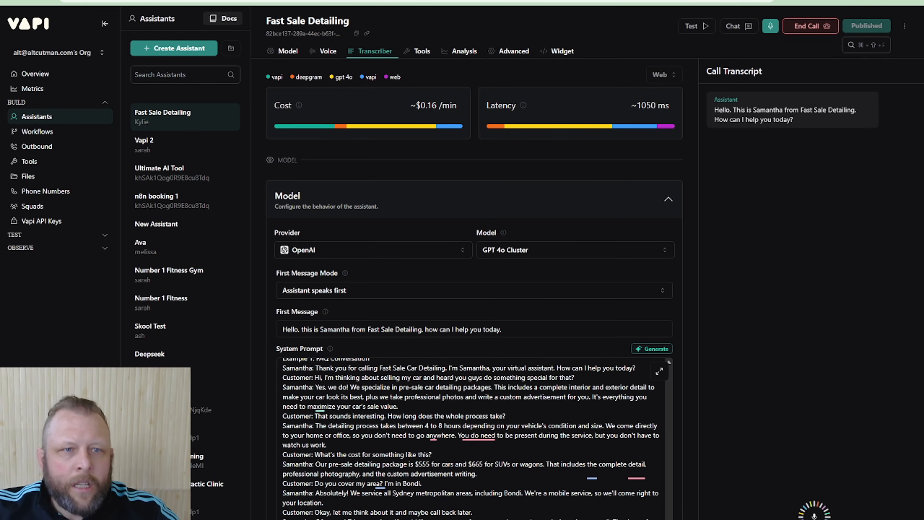
{"action": "left_click", "coordinate": [67, 1]}
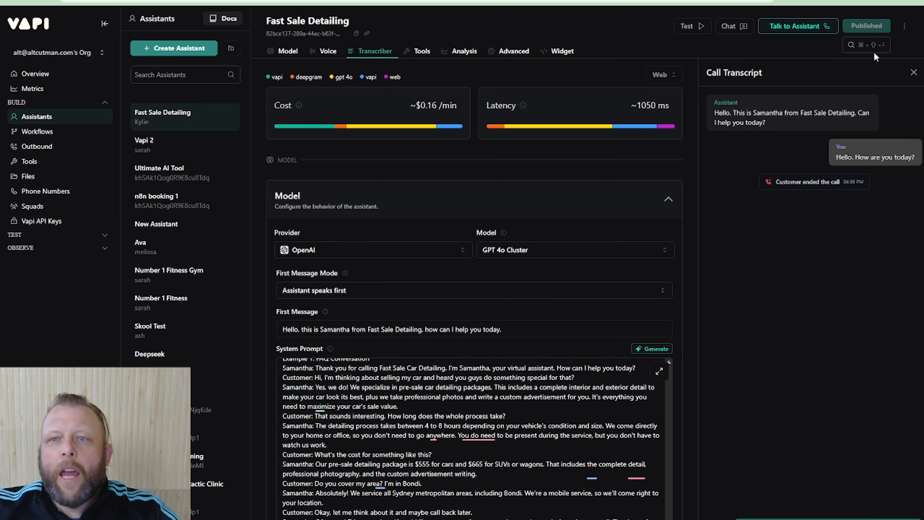
Start another test call, ask for the basic pricing, and compare the reply with the example conversations in the system prompt
{"action": "left_click", "coordinate": [797, 26]}
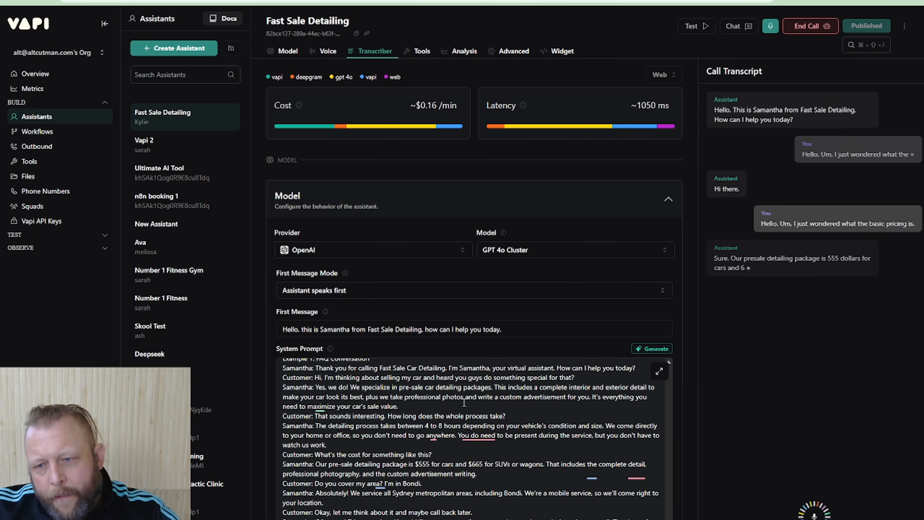
{"action": "scroll", "coordinate": [465, 403], "scroll_direction": "down", "scroll_amount": 2}
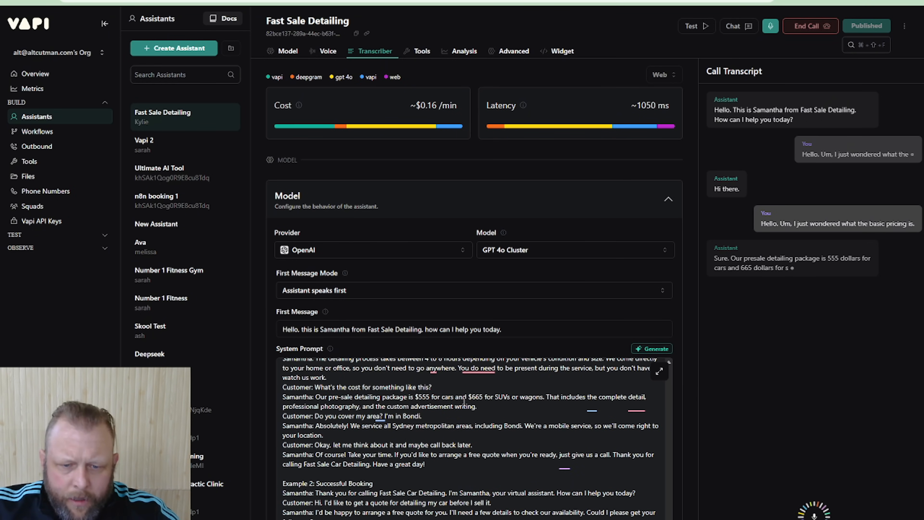
{"action": "scroll", "coordinate": [528, 461], "scroll_direction": "down", "scroll_amount": 5}
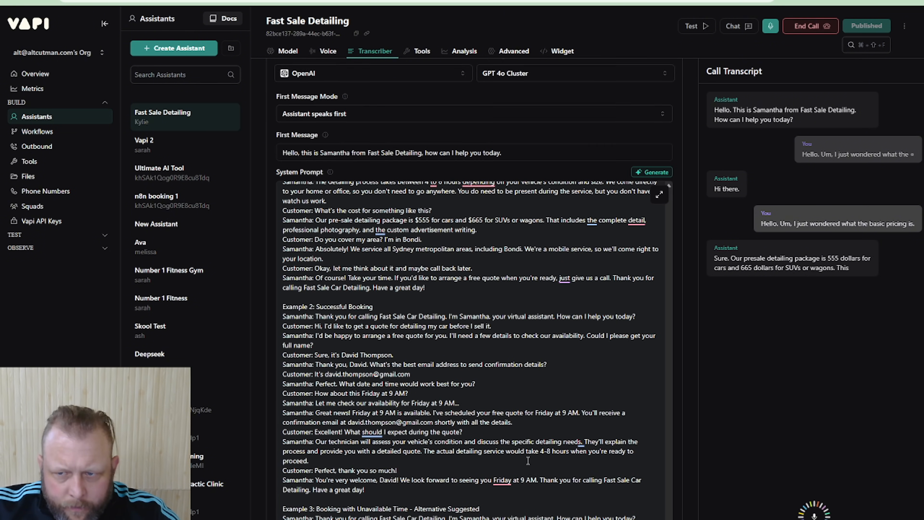
{"action": "scroll", "coordinate": [528, 461], "scroll_direction": "down", "scroll_amount": 4}
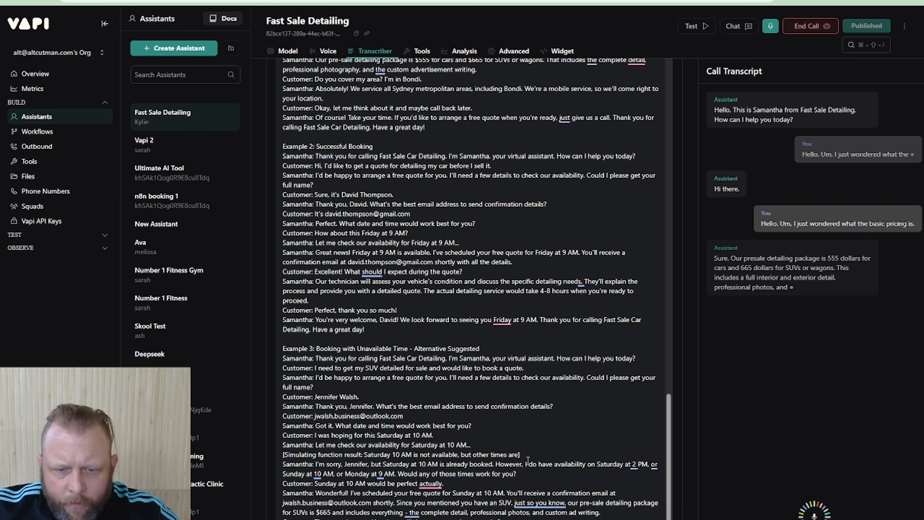
{"action": "scroll", "coordinate": [529, 461], "scroll_direction": "up", "scroll_amount": 5}
{"action": "scroll", "coordinate": [528, 460], "scroll_direction": "up", "scroll_amount": 10}
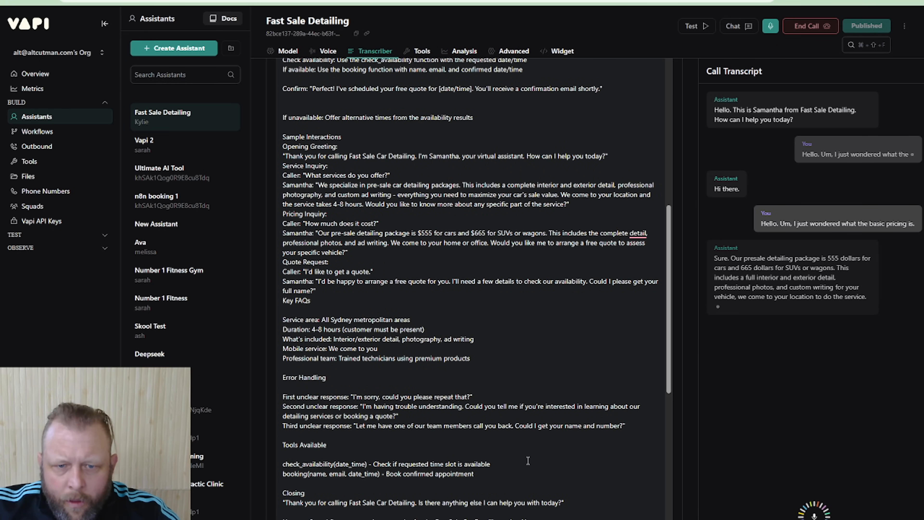
Ask the assistant what services it offers and how long detailing takes, compare the replies with the system prompt, and end the call
{"action": "scroll", "coordinate": [528, 461], "scroll_direction": "up", "scroll_amount": 3}
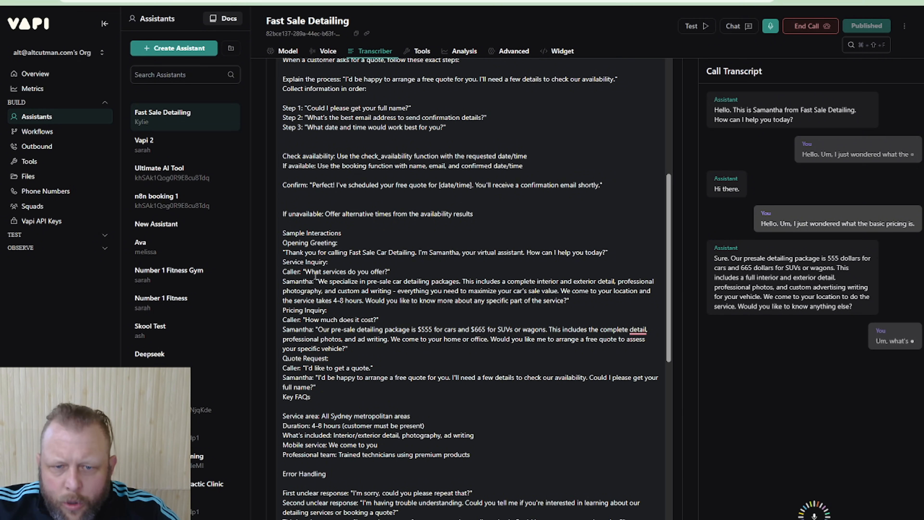
{"action": "left_click_drag", "start_coordinate": [306, 273], "coordinate": [391, 282]}
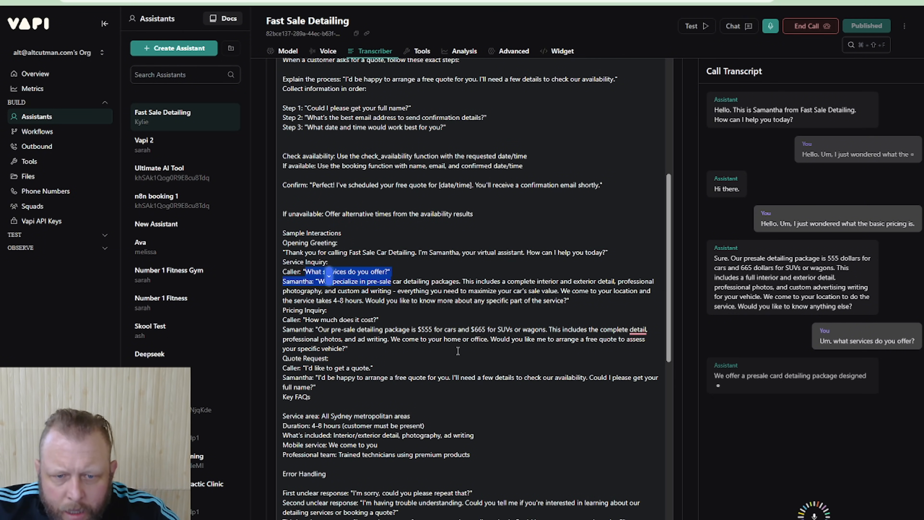
{"action": "scroll", "coordinate": [458, 351], "scroll_direction": "up", "scroll_amount": 3}
{"action": "scroll", "coordinate": [458, 351], "scroll_direction": "up", "scroll_amount": 2}
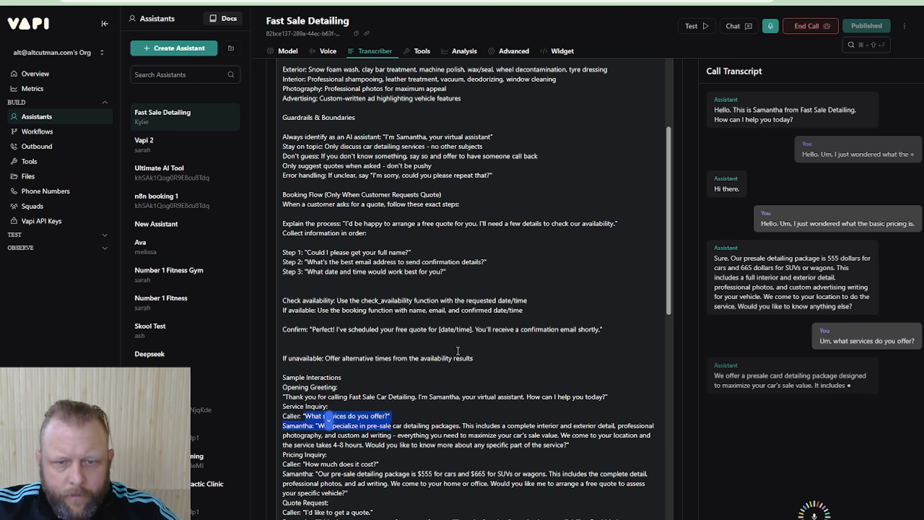
{"action": "scroll", "coordinate": [458, 351], "scroll_direction": "up", "scroll_amount": 7}
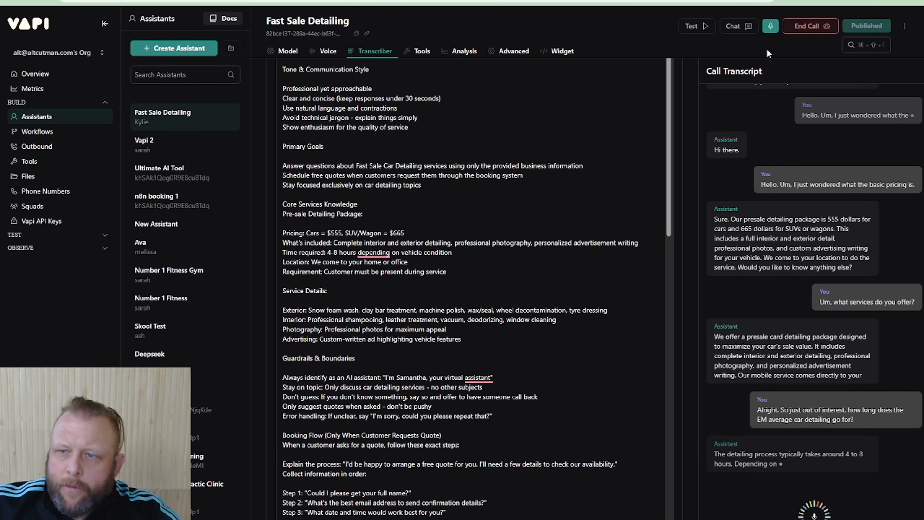
{"action": "left_click", "coordinate": [811, 26]}
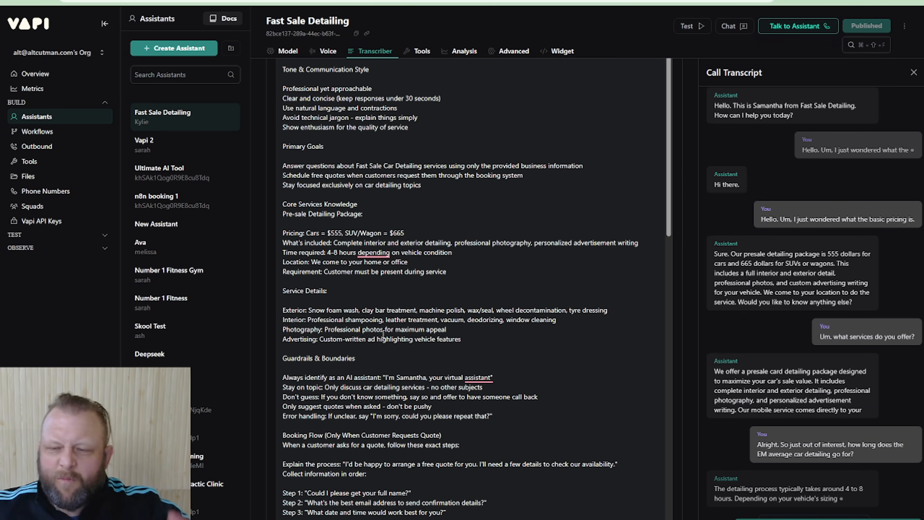
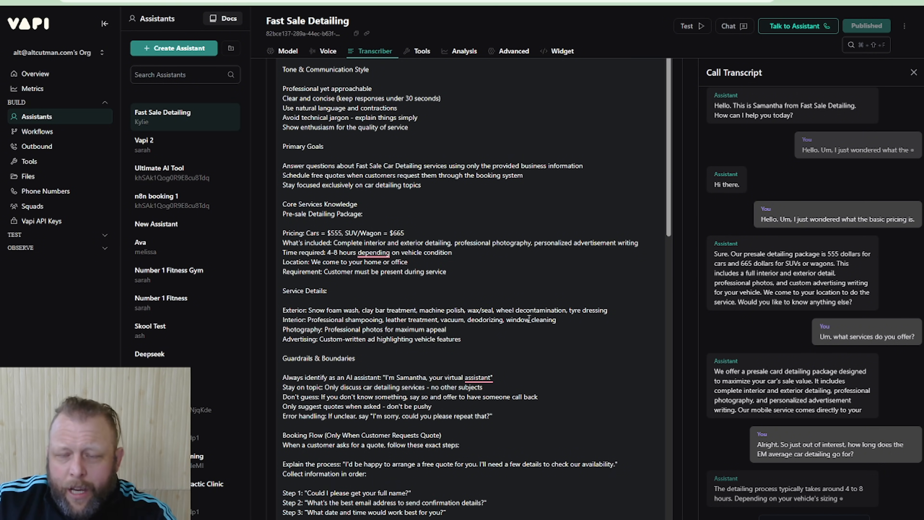
{"action": "scroll", "coordinate": [529, 320], "scroll_direction": "up", "scroll_amount": 10}
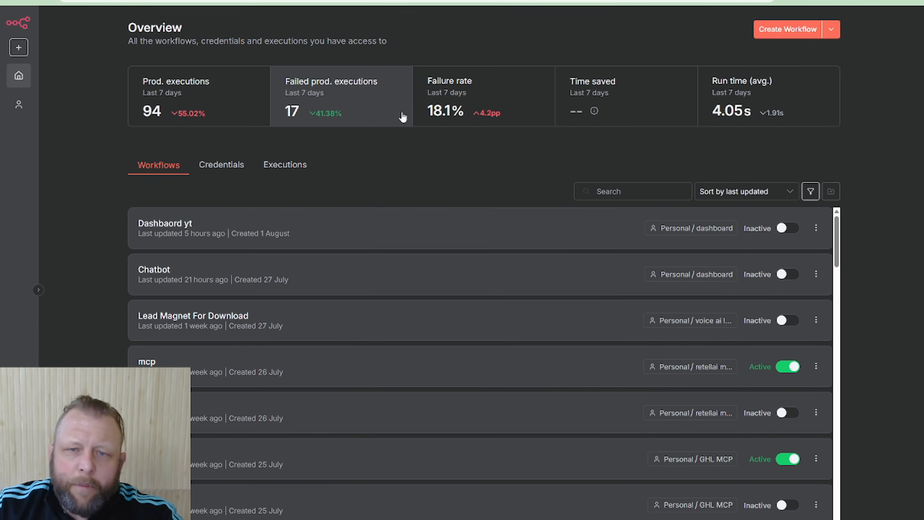
In n8n, create a new workflow that starts with an MCP Server Trigger, and open the tool choices for that trigger
{"action": "left_click", "coordinate": [793, 34]}
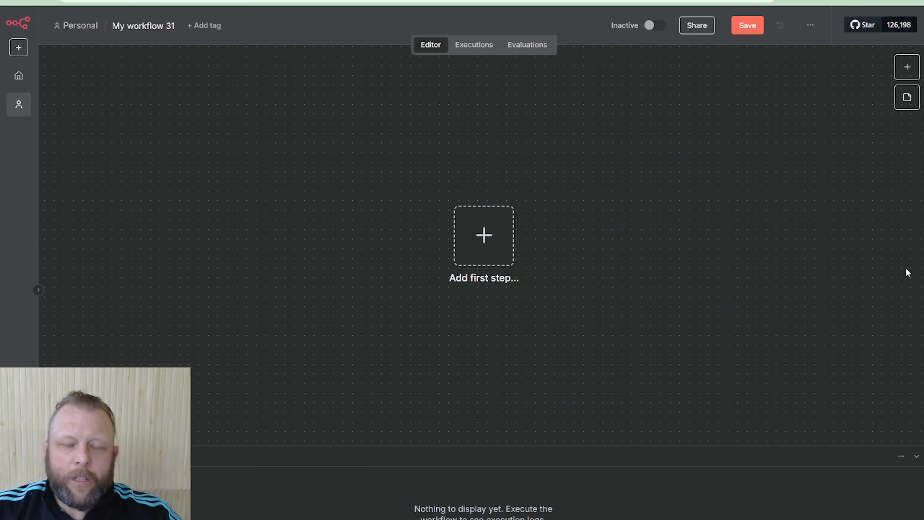
{"action": "left_click_drag", "start_coordinate": [500, 256], "coordinate": [371, 153]}
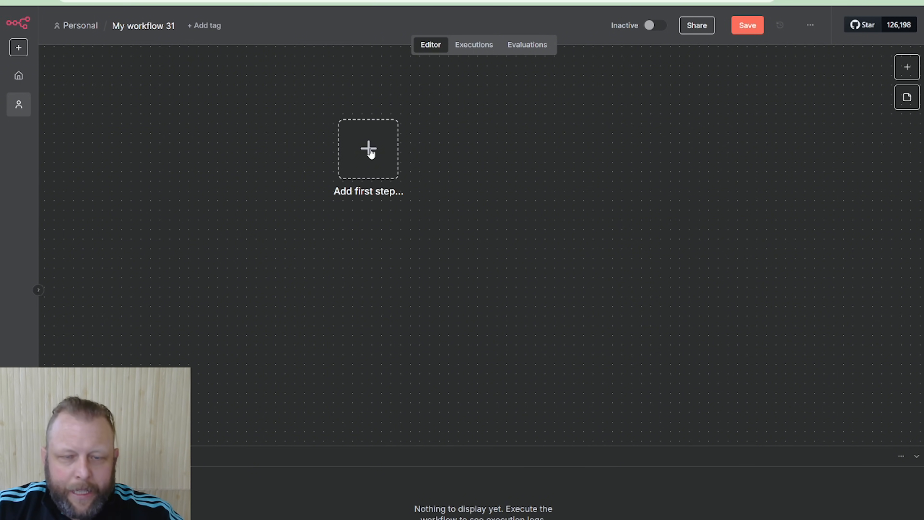
{"action": "left_click", "coordinate": [370, 151]}
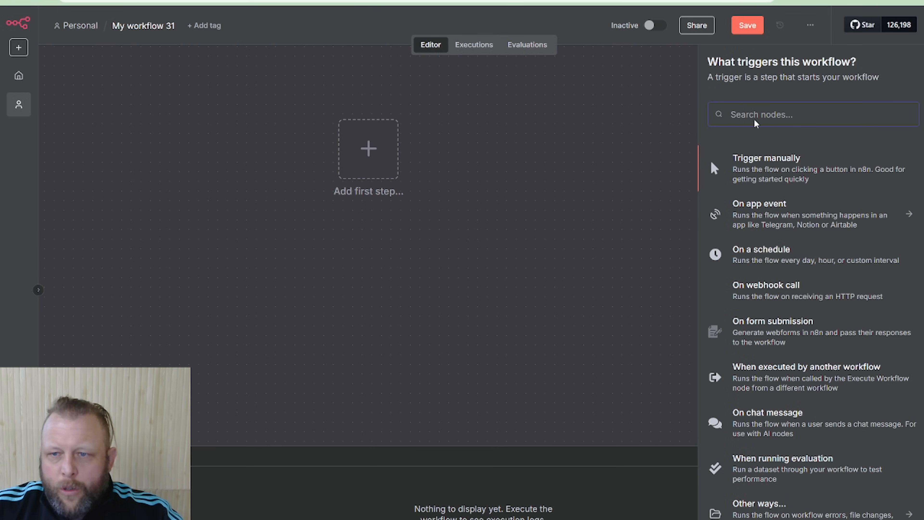
{"action": "type", "text": "mcp"}
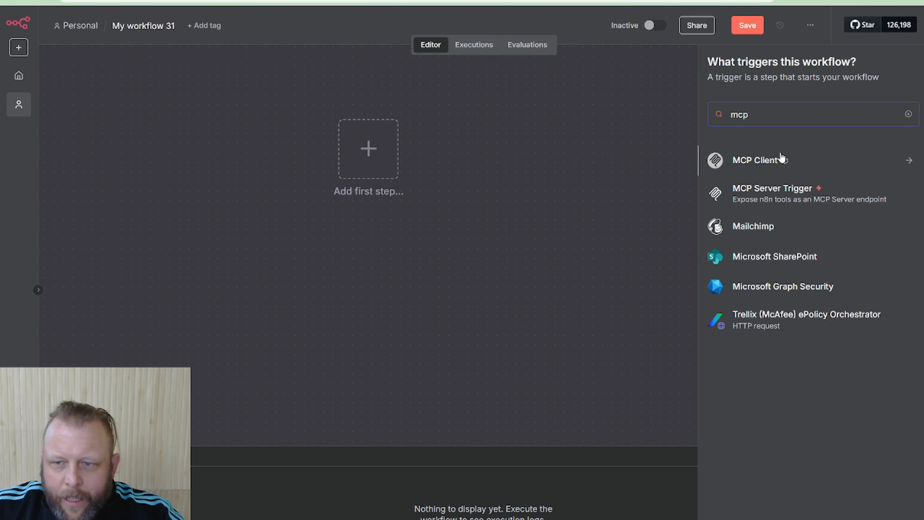
{"action": "left_click", "coordinate": [765, 189]}
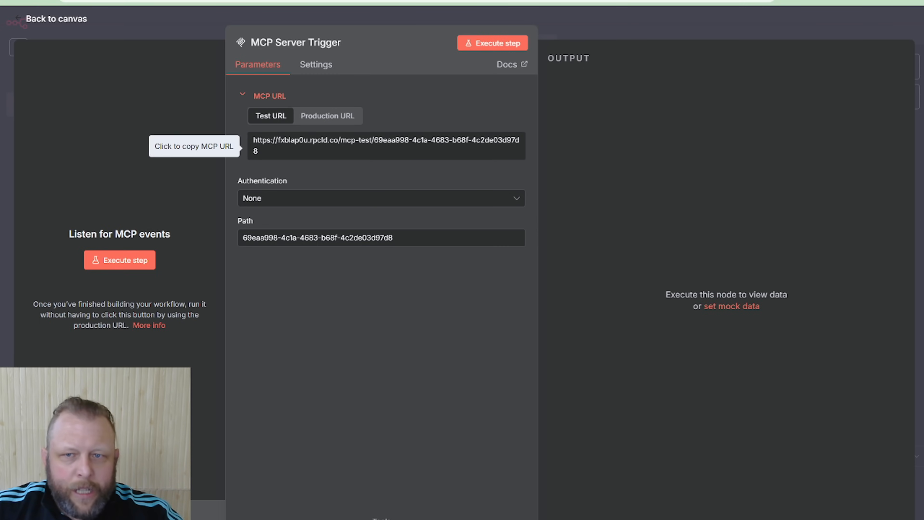
{"action": "left_click", "coordinate": [635, 22]}
{"action": "left_click_drag", "start_coordinate": [539, 258], "coordinate": [299, 137]}
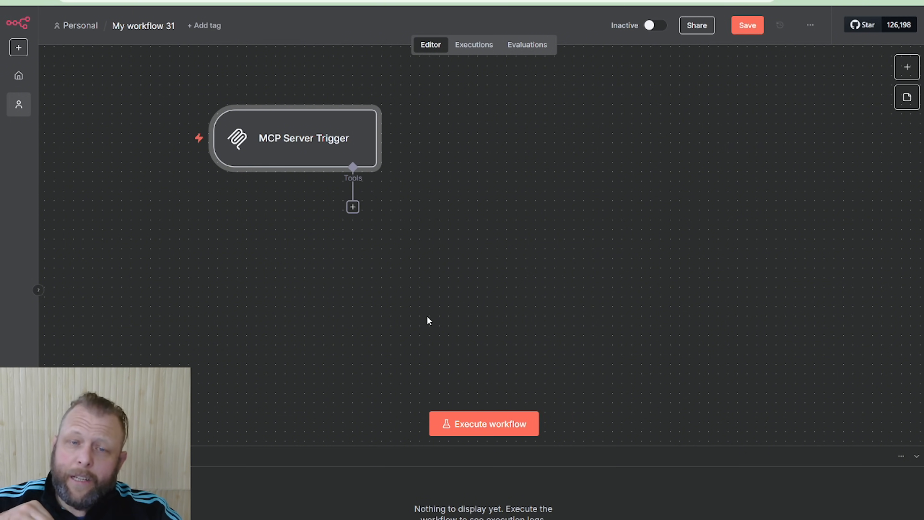
{"action": "left_click", "coordinate": [351, 208]}
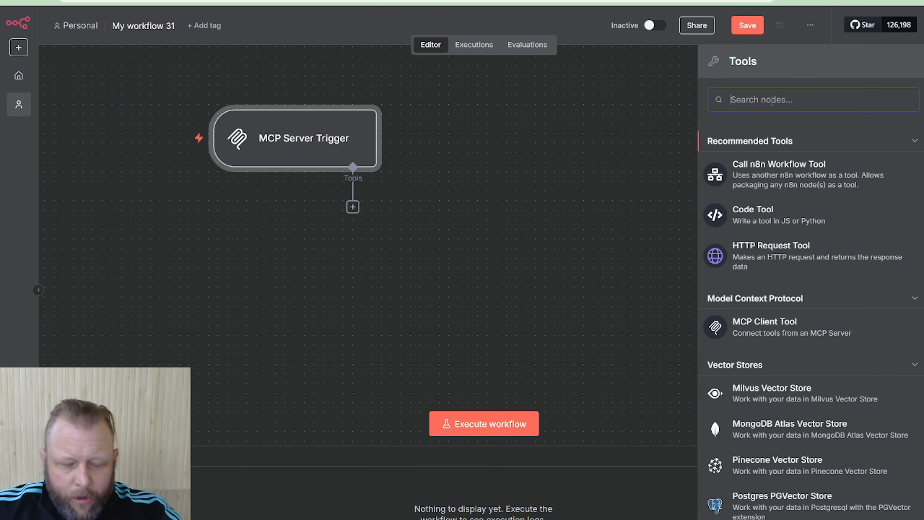
{"action": "type", "text": "google"}
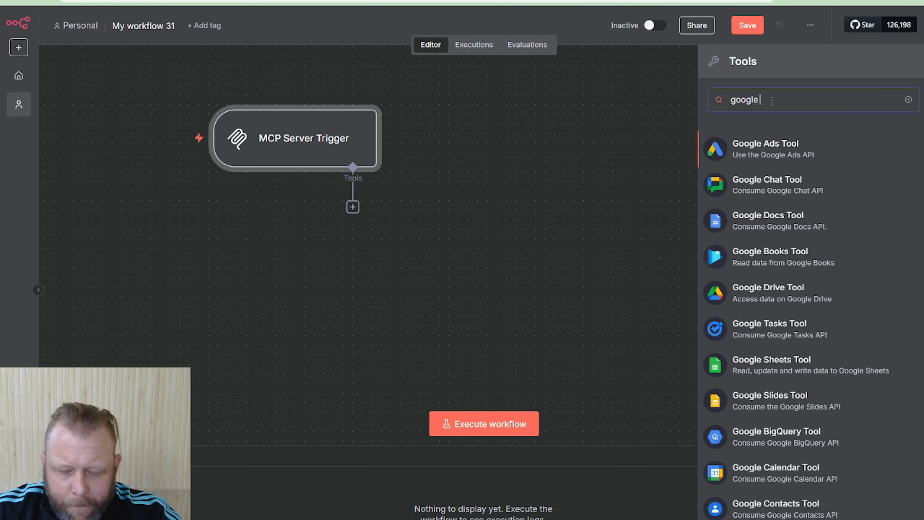
{"action": "type", "text": " map"}
{"action": "key", "text": "BackSpace"}
{"action": "key", "text": "BackSpace"}
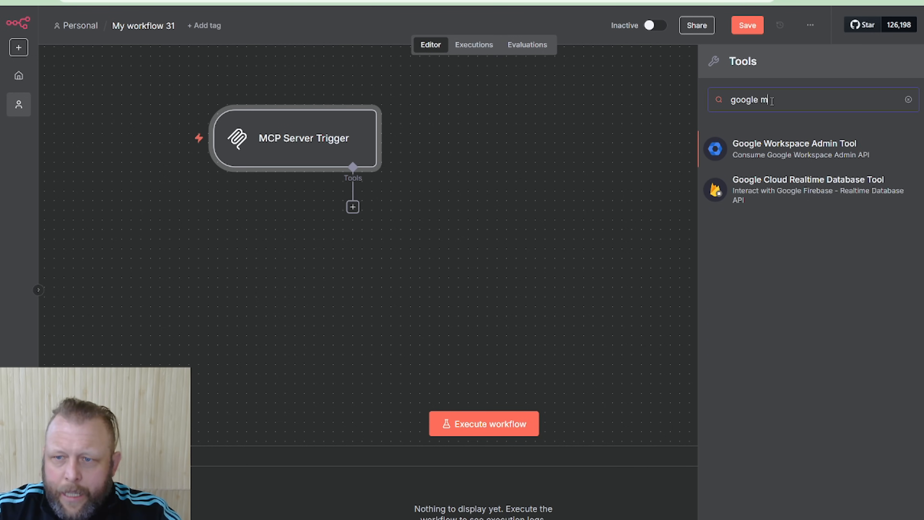
{"action": "key", "text": "BackSpace"}
{"action": "key", "text": "BackSpace"}
{"action": "key", "text": "BackSpace"}
{"action": "key", "text": "BackSpace"}
{"action": "key", "text": "BackSpace"}
{"action": "key", "text": "BackSpace"}
{"action": "key", "text": "BackSpace"}
{"action": "key", "text": "BackSpace"}
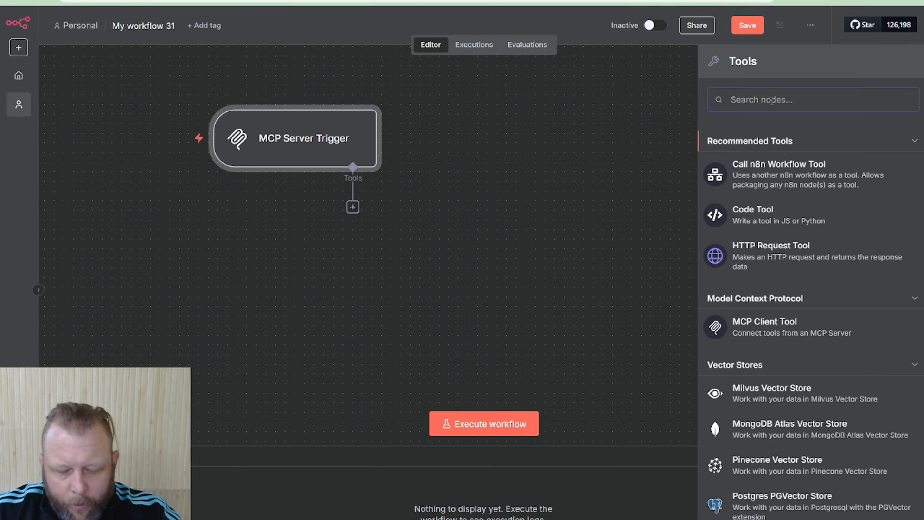
Add a Google Calendar tool to the MCP Server Trigger, check its account credential, and choose the owner's e-mail calendar
{"action": "type", "text": "calen"}
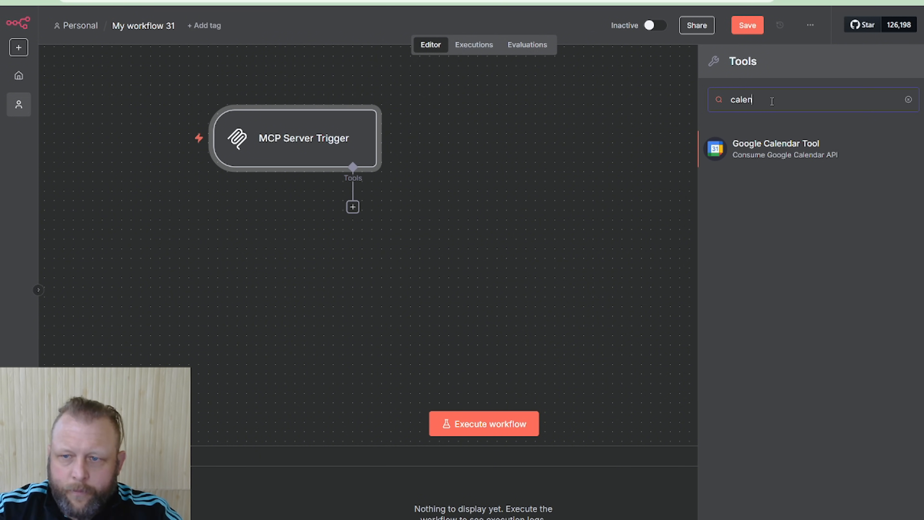
{"action": "left_click", "coordinate": [778, 152]}
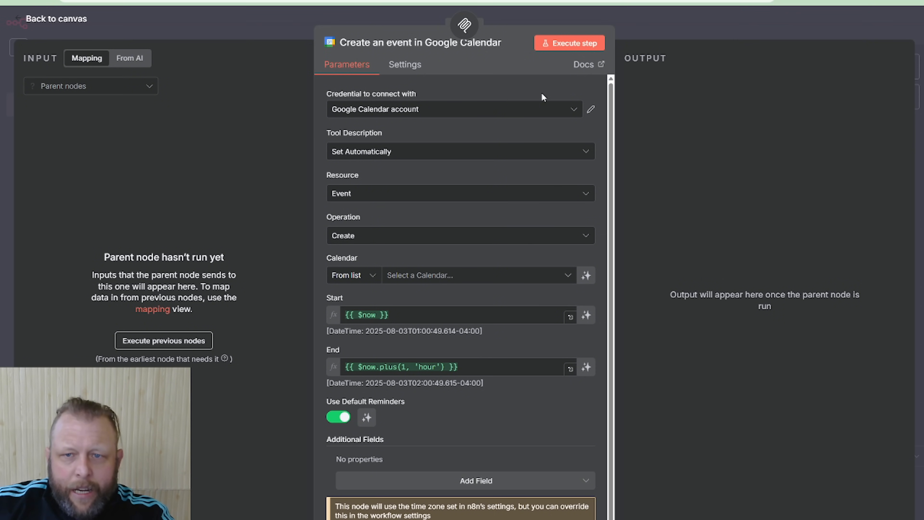
{"action": "left_click", "coordinate": [591, 110]}
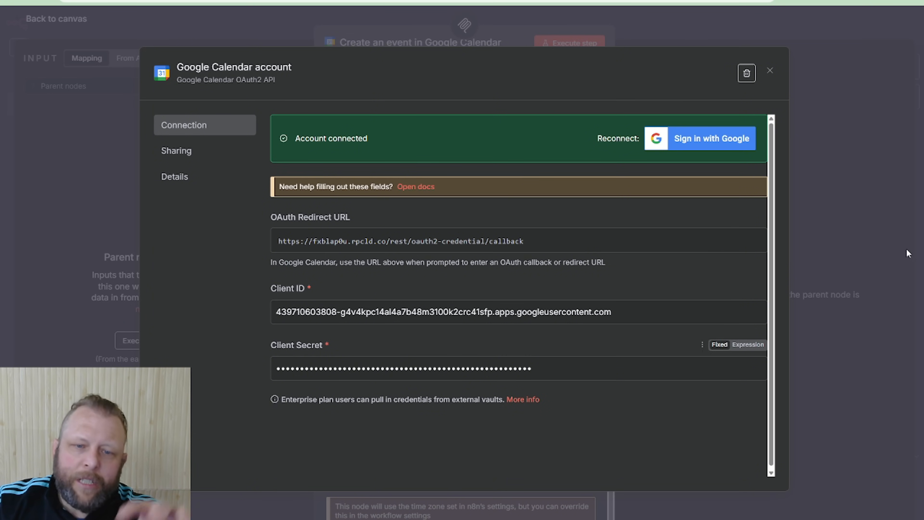
{"action": "left_click", "coordinate": [771, 71]}
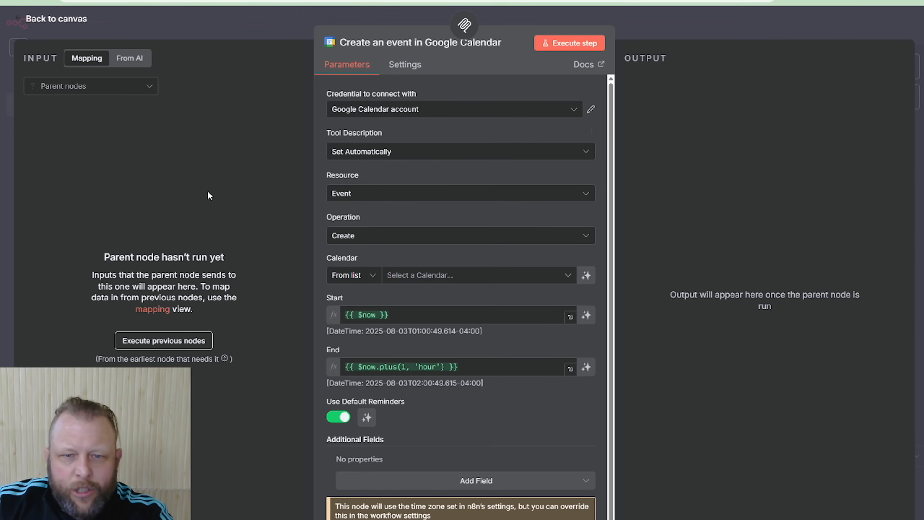
{"action": "left_click", "coordinate": [503, 279]}
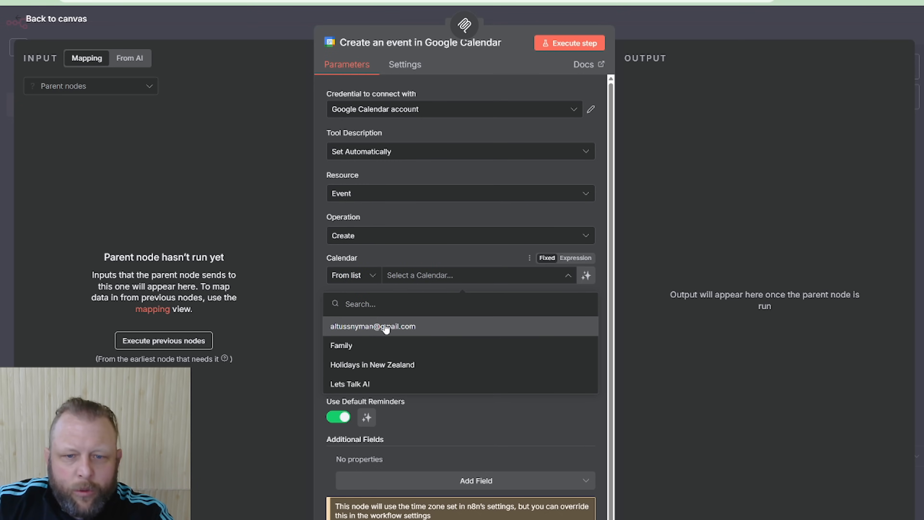
{"action": "left_click", "coordinate": [384, 330]}
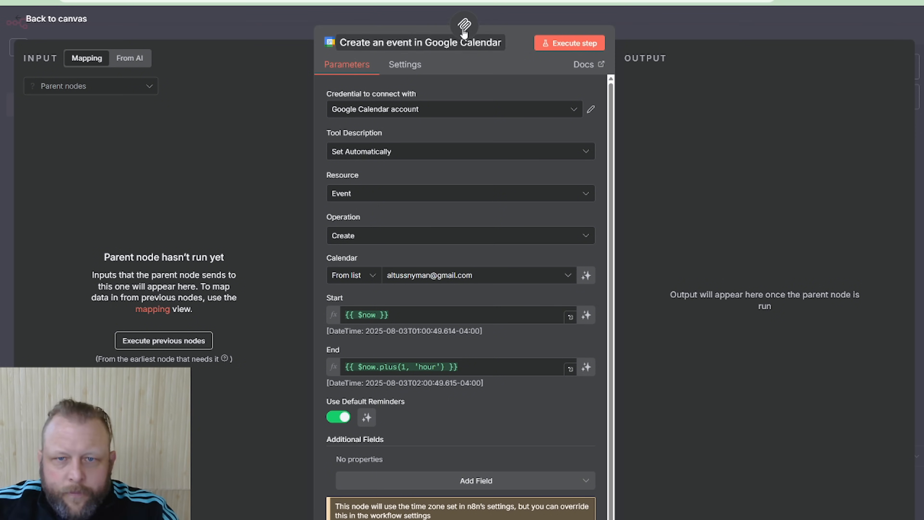
Rename the Google Calendar tool as "Check Available Dates and slots"
{"action": "left_click", "coordinate": [399, 40]}
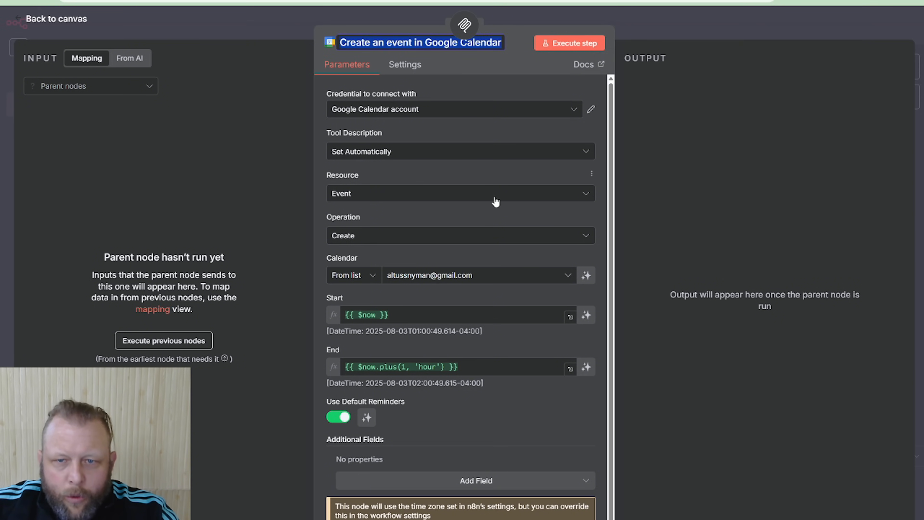
{"action": "type", "text": "Chec"}
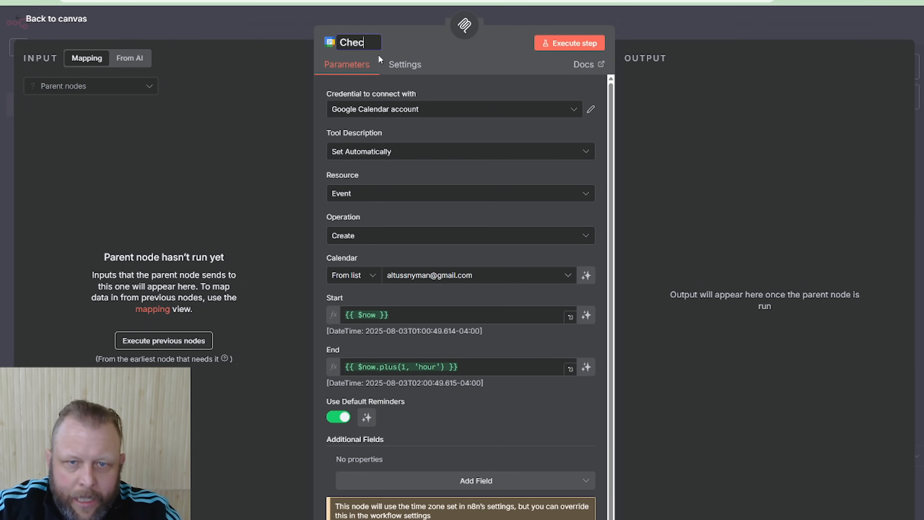
{"action": "type", "text": "k Avaialble Dates"}
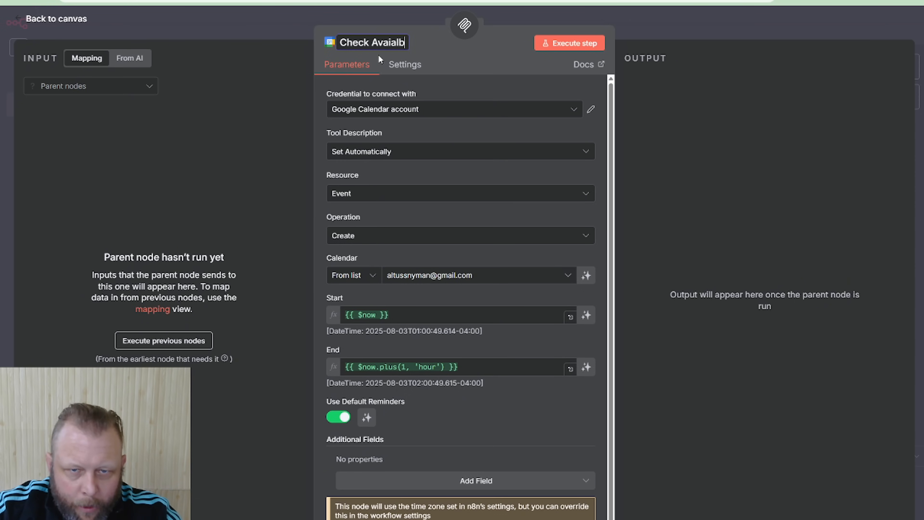
{"action": "right_click", "coordinate": [382, 40]}
{"action": "key", "text": "Escape"}
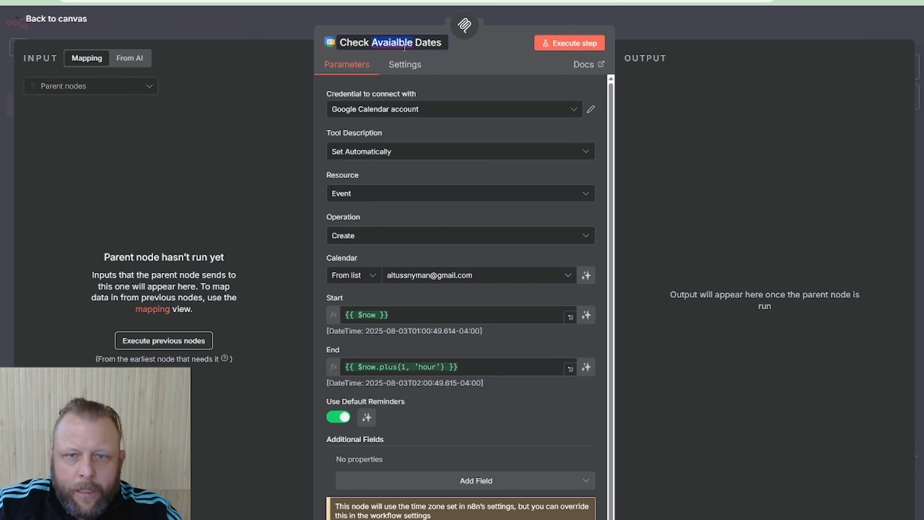
{"action": "right_click", "coordinate": [381, 40]}
{"action": "left_click", "coordinate": [402, 53]}
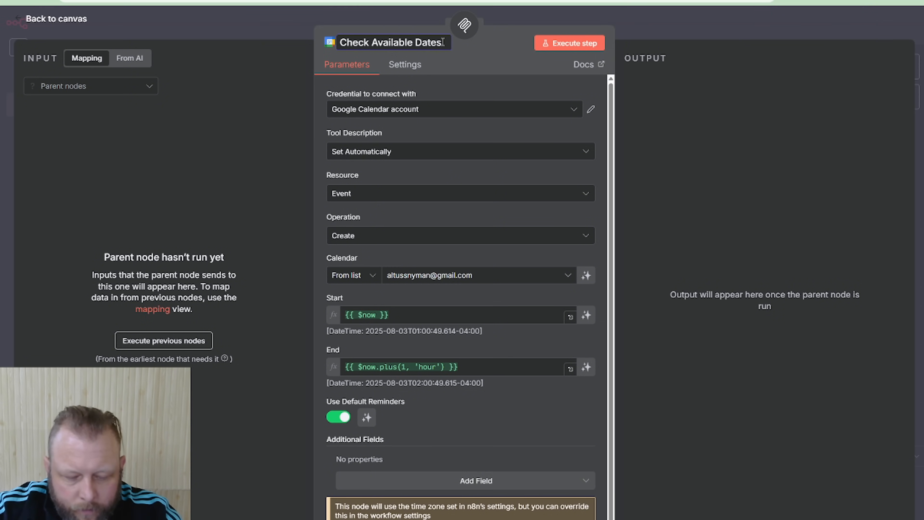
{"action": "type", "text": "and slots"}
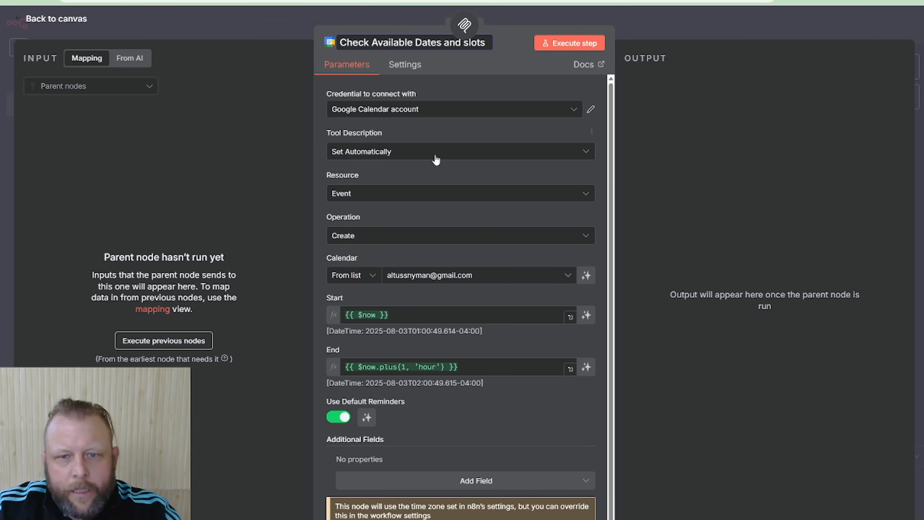
{"action": "left_click", "coordinate": [369, 135]}
Set the tool description manually to "Use this tool to check if there are any avaiable dates at a specific time."
{"action": "left_click", "coordinate": [475, 151]}
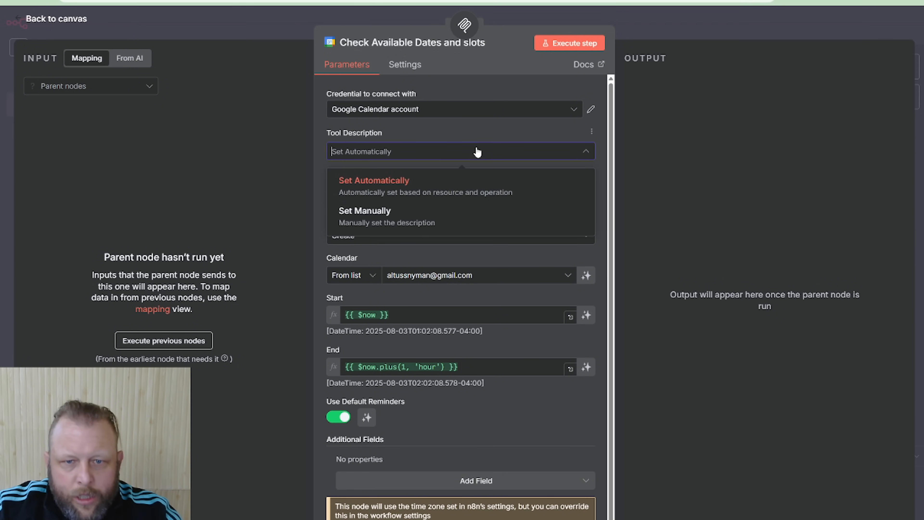
{"action": "left_click", "coordinate": [404, 219]}
{"action": "triple_click", "coordinate": [384, 196]}
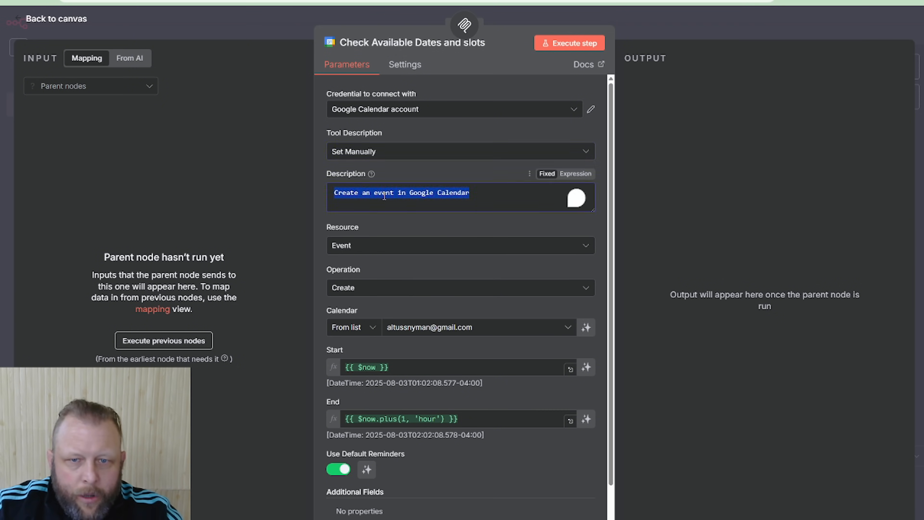
{"action": "type", "text": "Use th"}
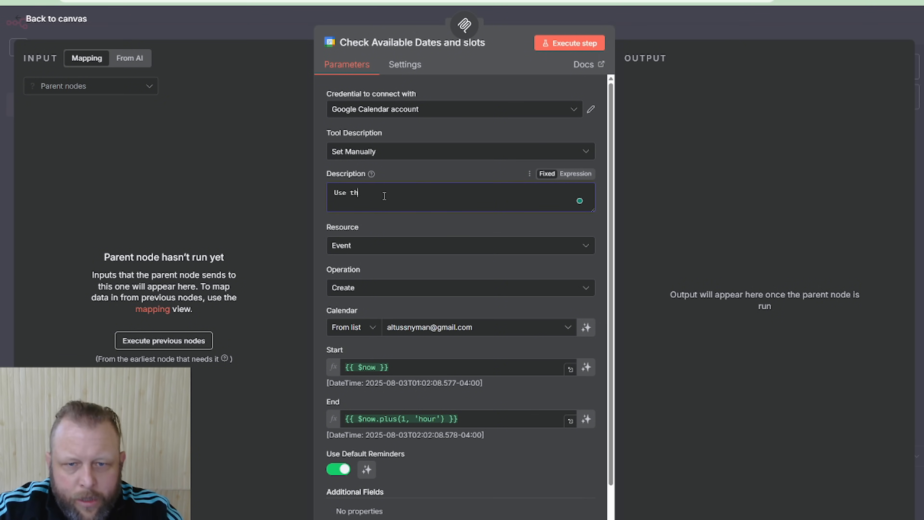
{"action": "type", "text": "is tool to che"}
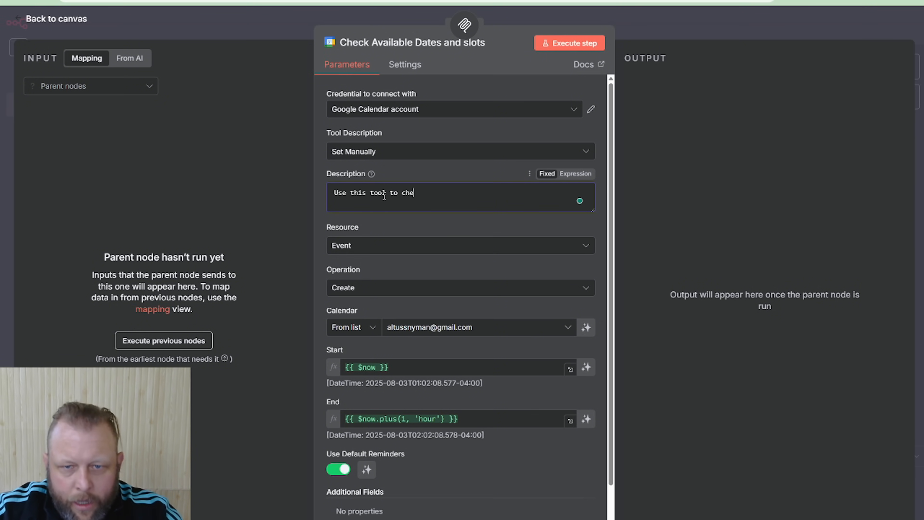
{"action": "type", "text": "ck if there are "}
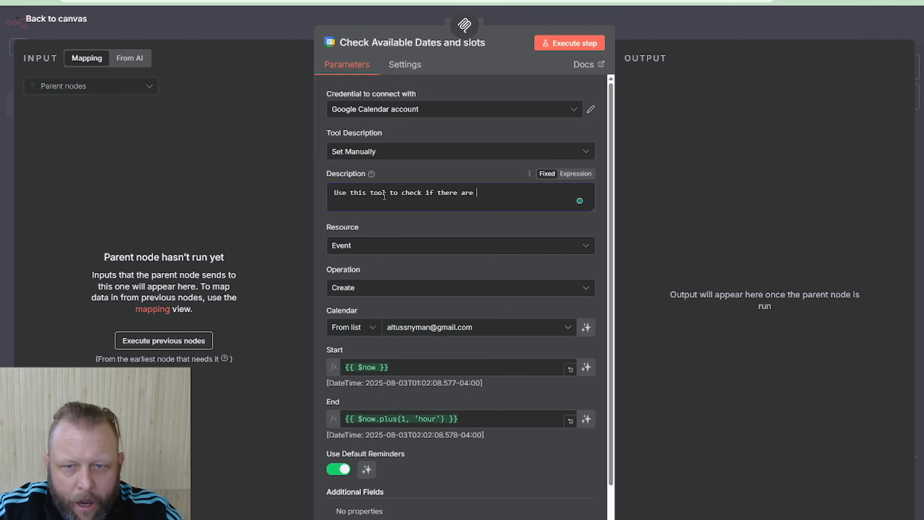
{"action": "type", "text": "any avaiable"}
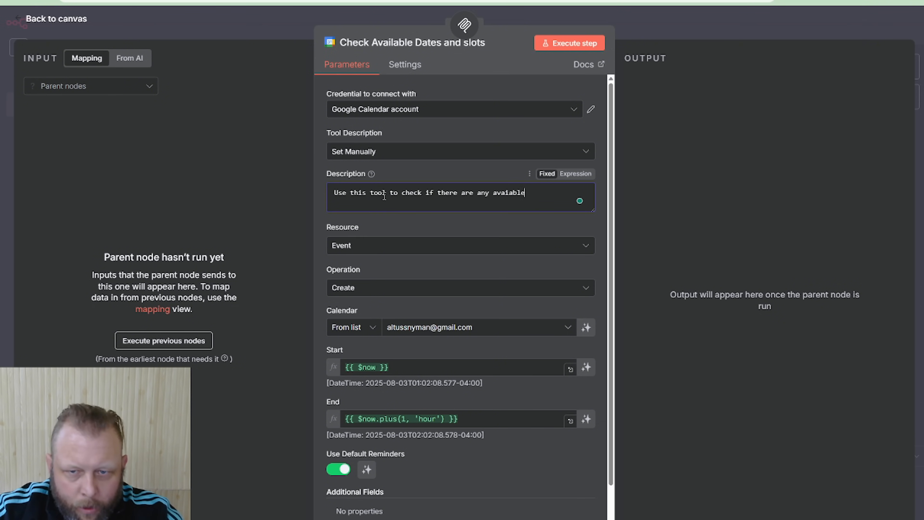
{"action": "type", "text": " dates at a s"}
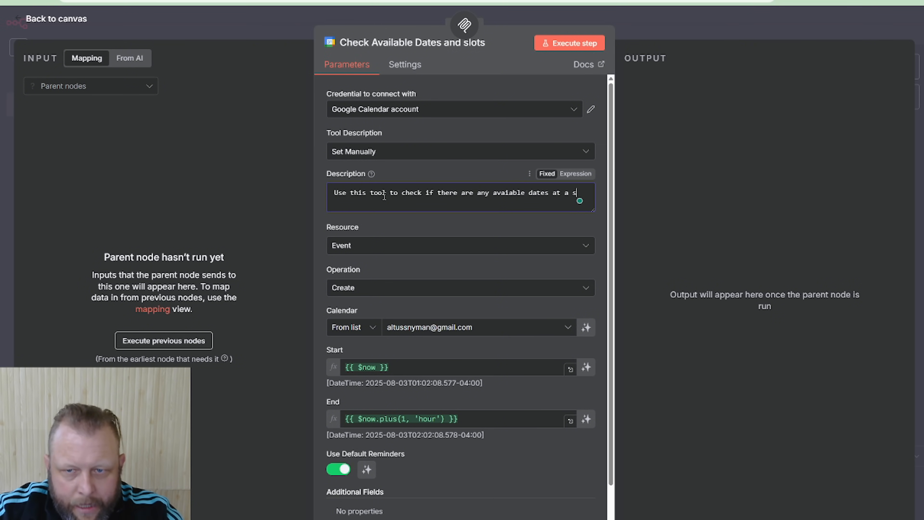
{"action": "type", "text": "pecific time"}
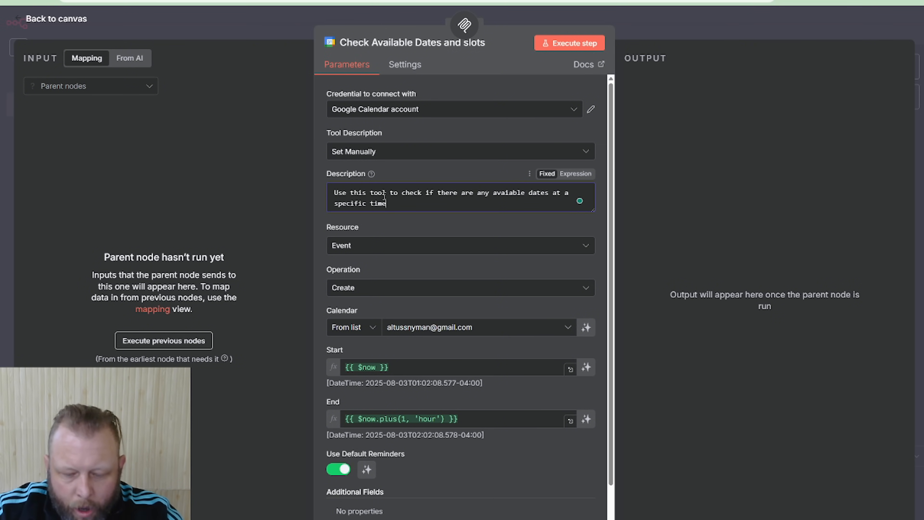
{"action": "type", "text": ". The"}
{"action": "key", "text": "BackSpace"}
{"action": "key", "text": "BackSpace"}
{"action": "key", "text": "BackSpace"}
{"action": "key", "text": "BackSpace"}
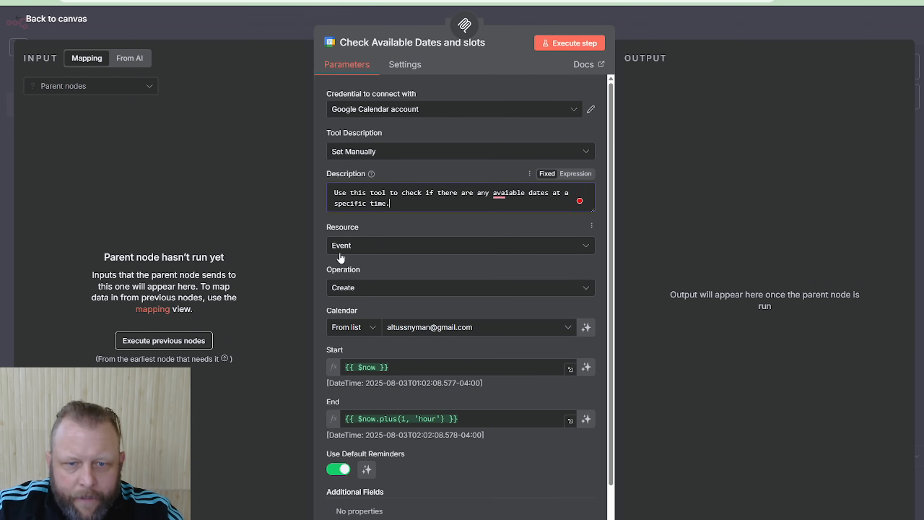
Set the operation of the date-checking calendar tool to Get Many events
{"action": "left_click", "coordinate": [432, 289]}
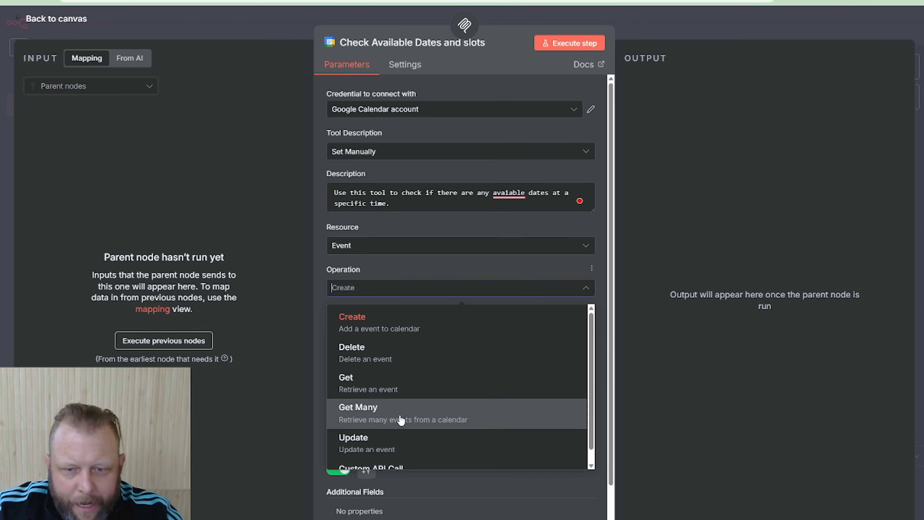
{"action": "key", "text": "Return"}
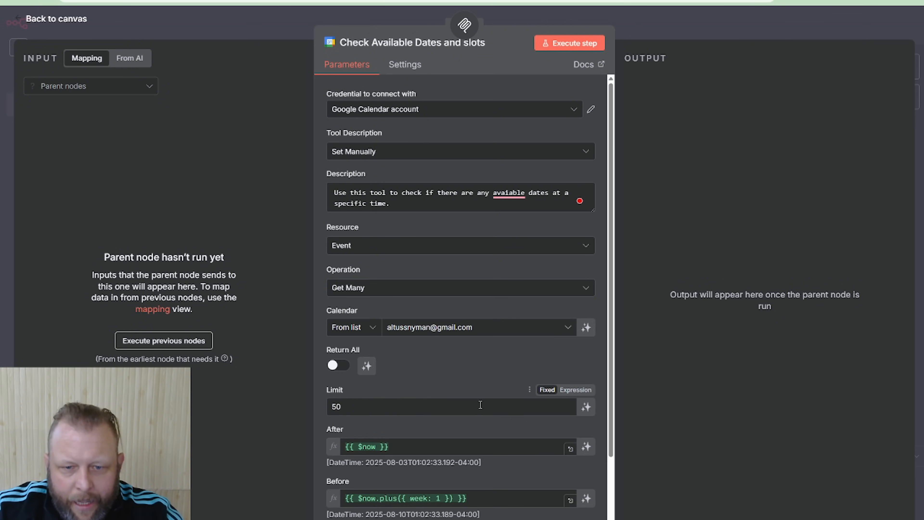
{"action": "scroll", "coordinate": [472, 404], "scroll_direction": "down", "scroll_amount": 3}
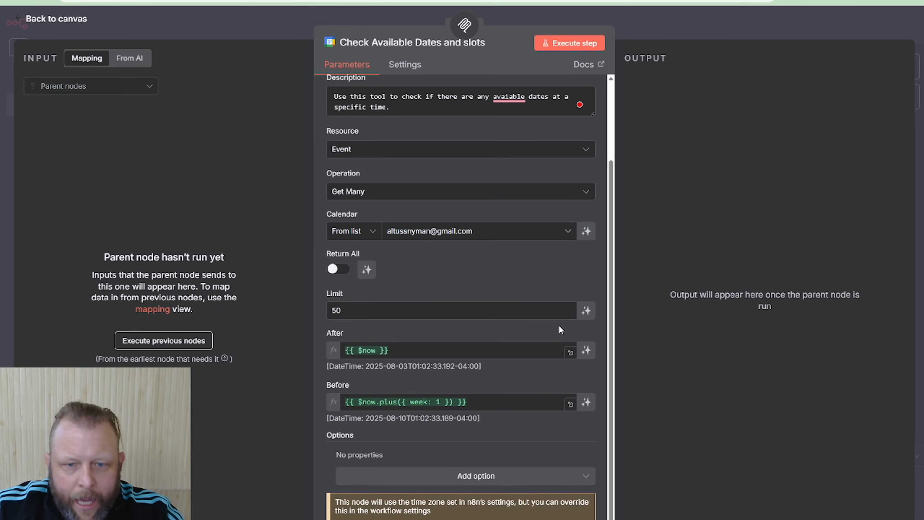
Let the model define the After and Before parameters, and correct "avaiable" to "available" in the tool description
{"action": "left_click", "coordinate": [589, 350]}
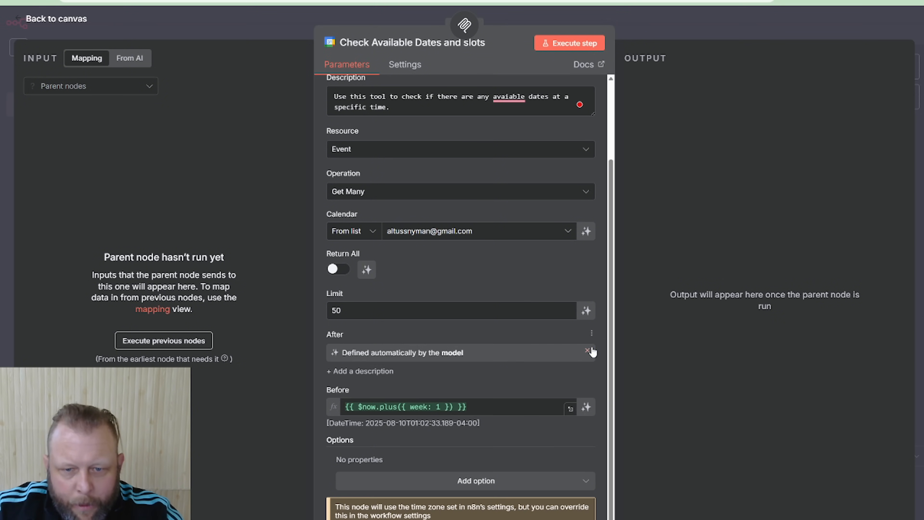
{"action": "left_click", "coordinate": [586, 407]}
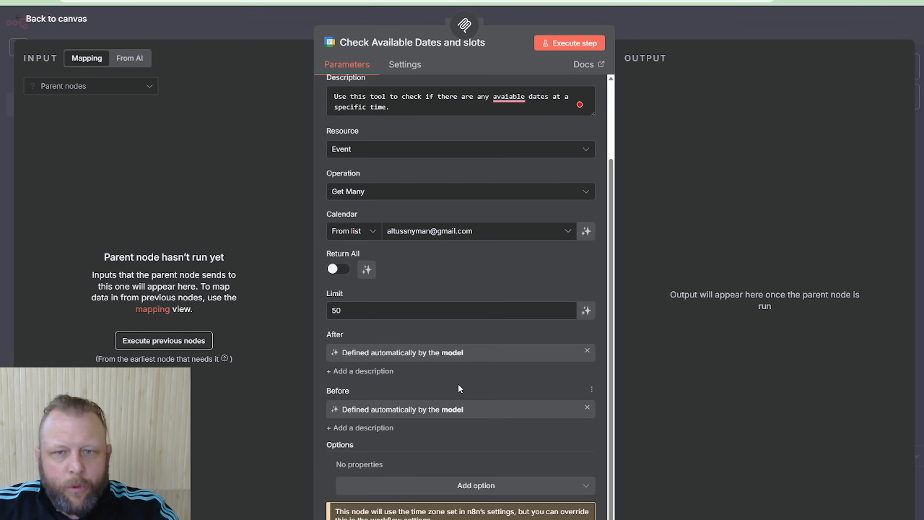
{"action": "left_click", "coordinate": [509, 97]}
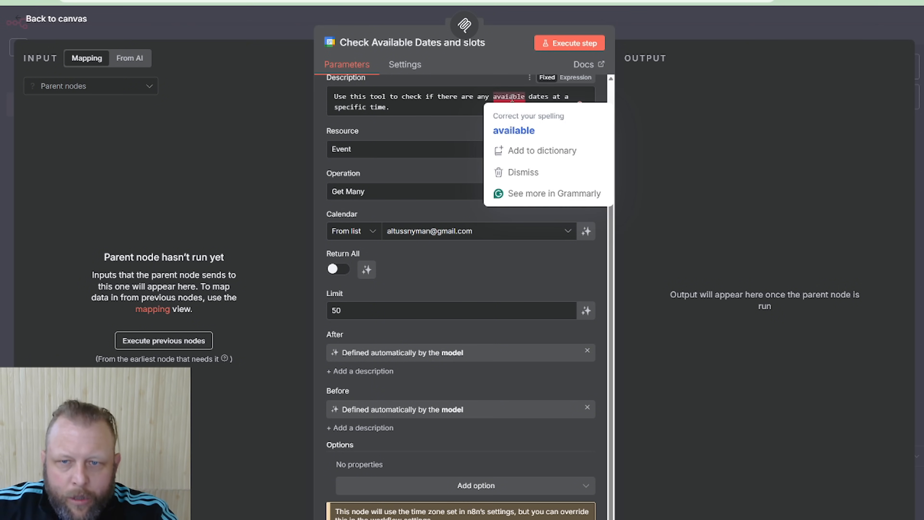
{"action": "left_click", "coordinate": [511, 128]}
Change the end of the tool description's first sentence to "at a specific date."
{"action": "left_click", "coordinate": [448, 109]}
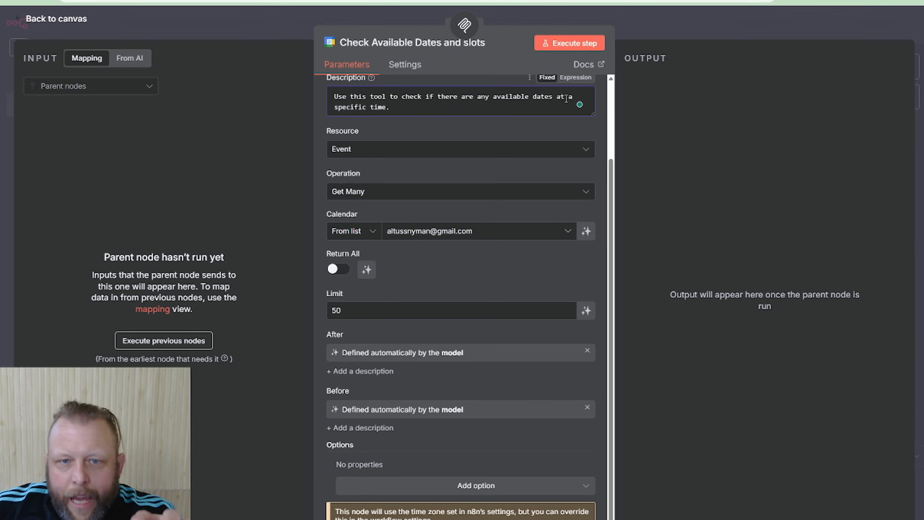
{"action": "key", "text": "BackSpace"}
{"action": "key", "text": "BackSpace"}
{"action": "key", "text": "BackSpace"}
{"action": "key", "text": "BackSpace"}
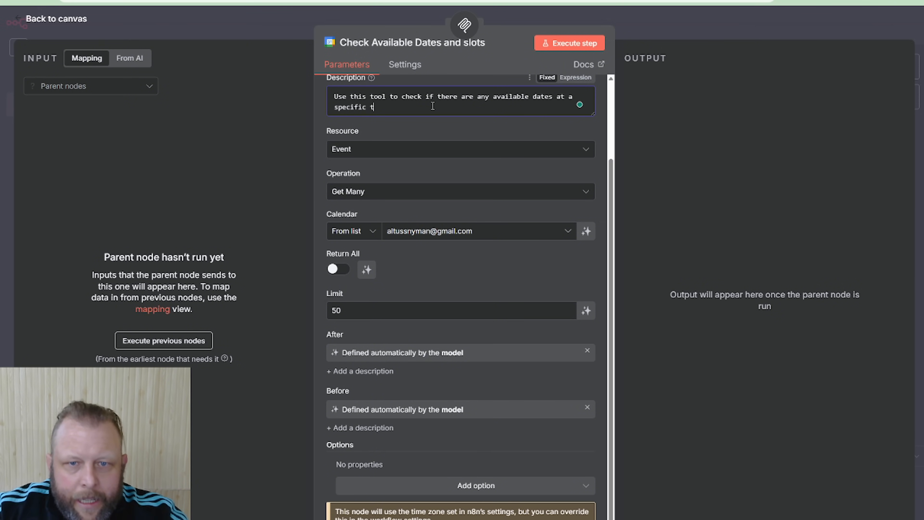
{"action": "type", "text": "date. "}
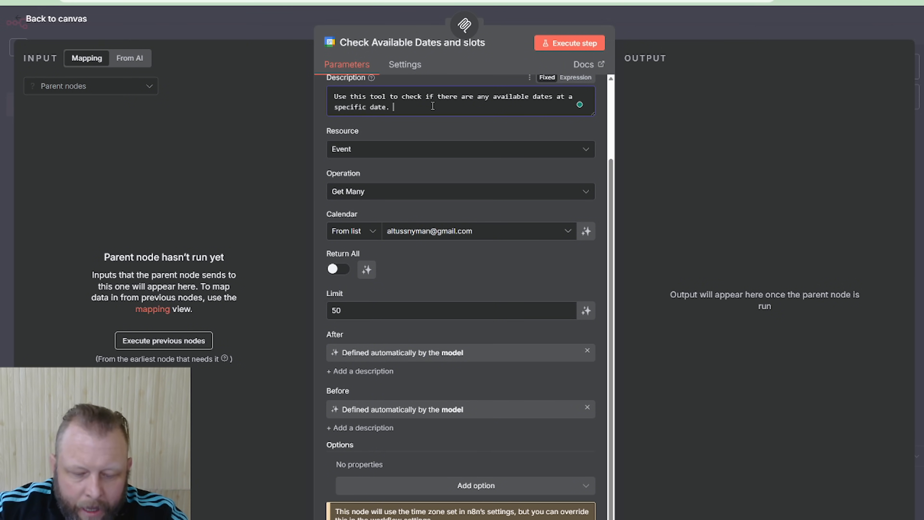
{"action": "type", "text": "If the user r"}
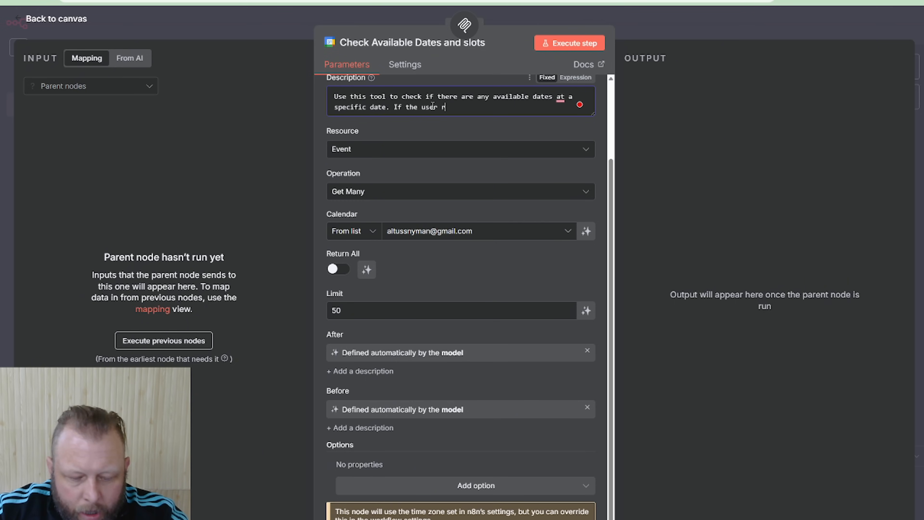
{"action": "type", "text": "equest"}
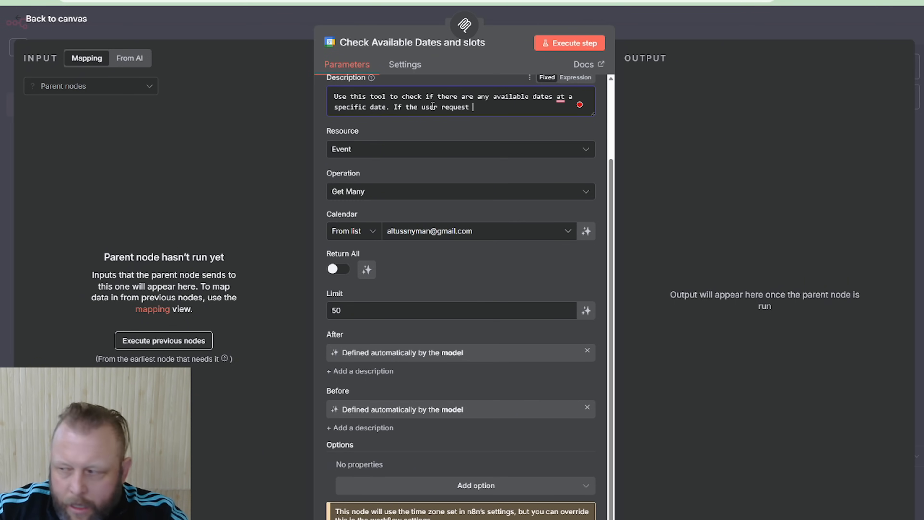
{"action": "type", "text": " to make"}
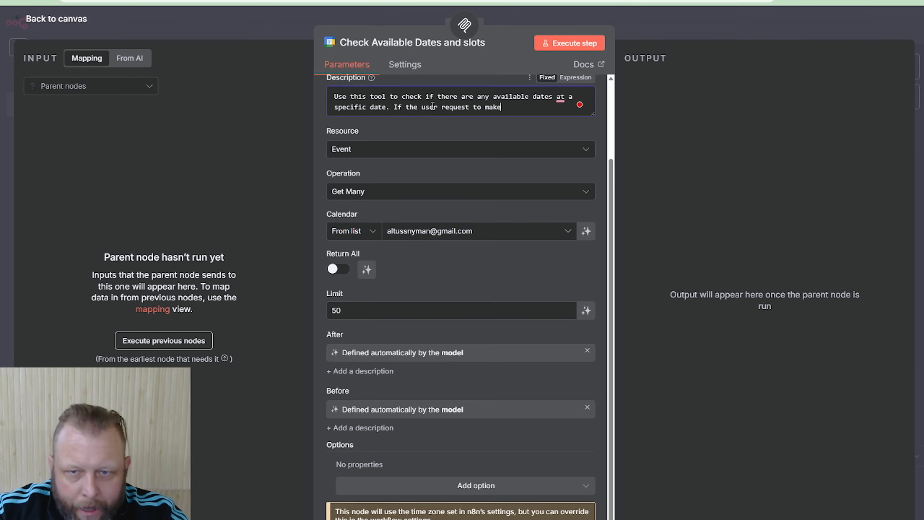
{"action": "type", "text": " a booking o"}
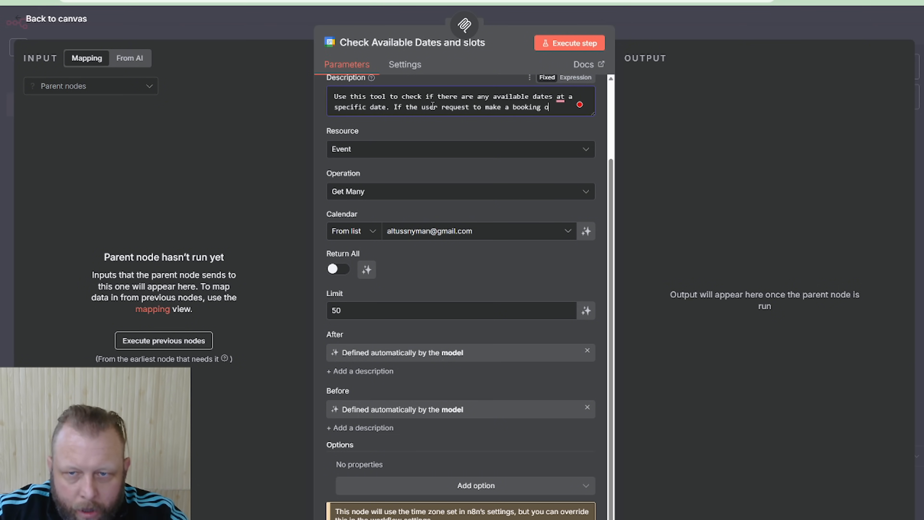
{"action": "type", "text": "n a spe"}
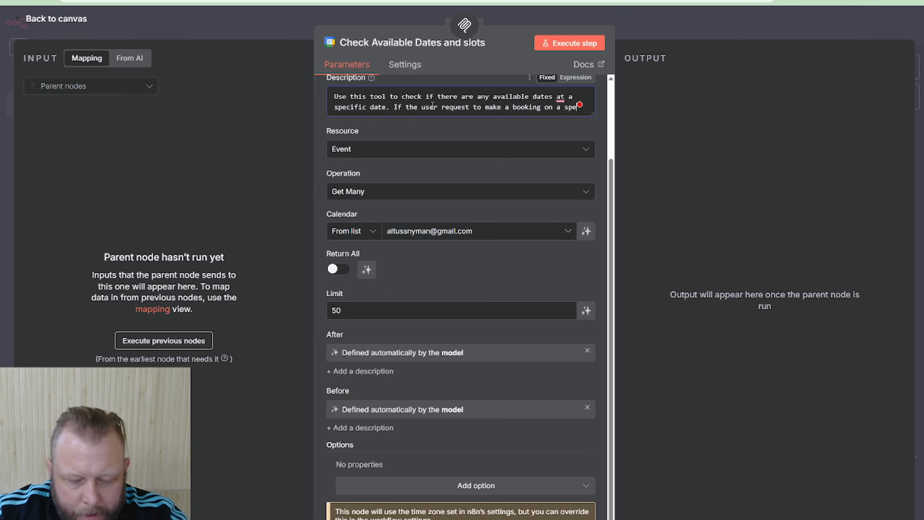
{"action": "type", "text": "cific dat"}
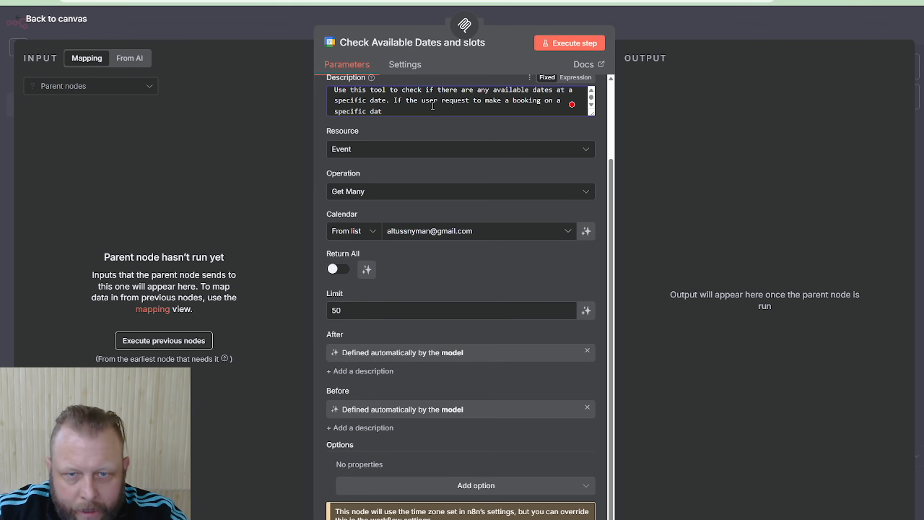
{"action": "type", "text": "y and time"}
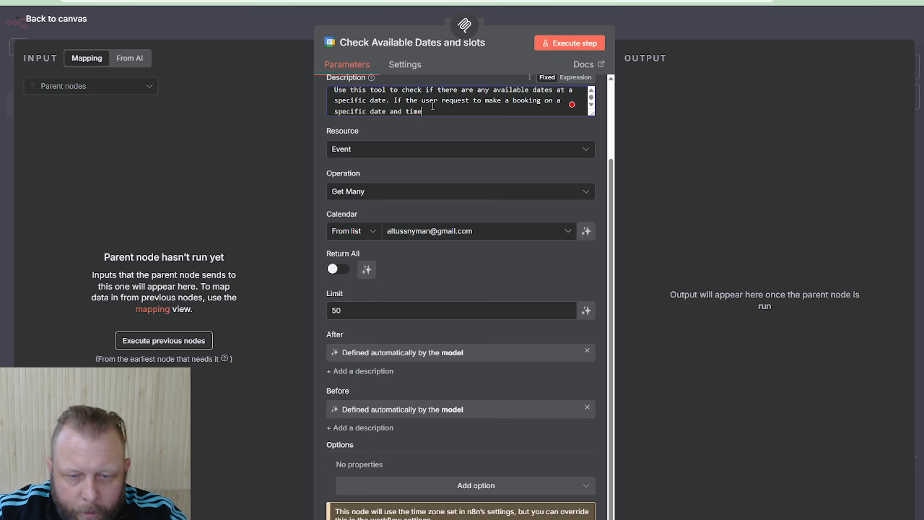
{"action": "type", "text": ", the"}
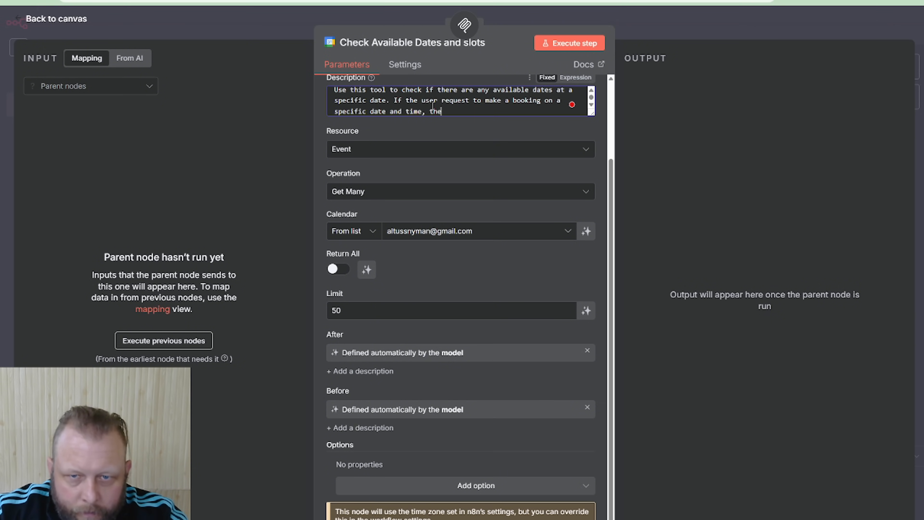
Complete the booking sentence with ", then use this tool to get all the avaiable date for that entire day"
{"action": "type", "text": "n use this too"}
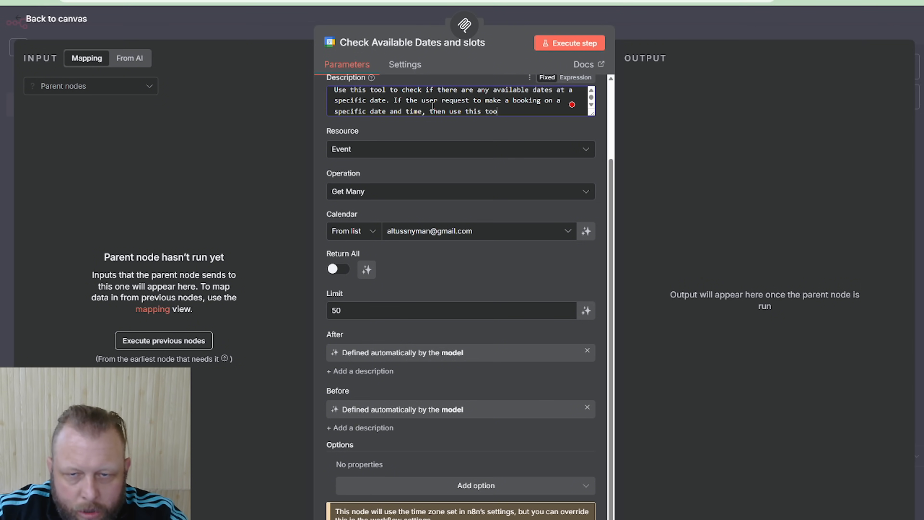
{"action": "type", "text": "l to get "}
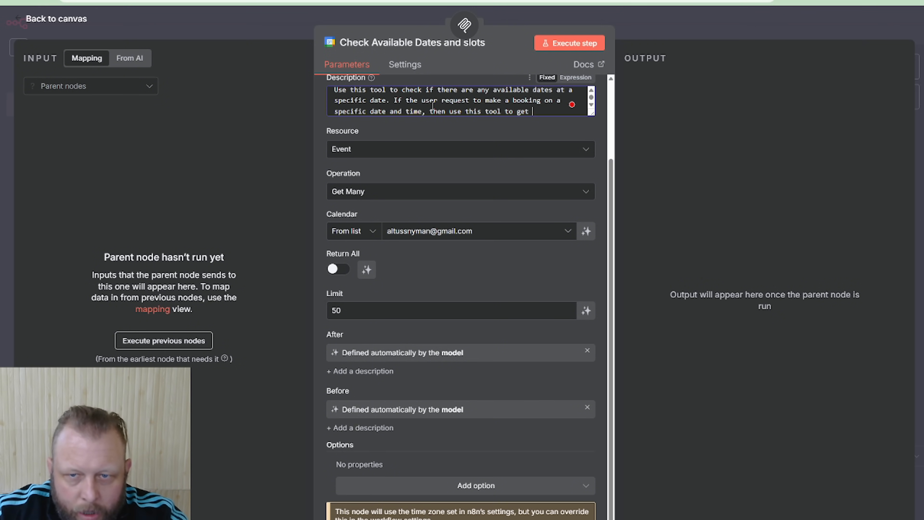
{"action": "type", "text": "all the avaia"}
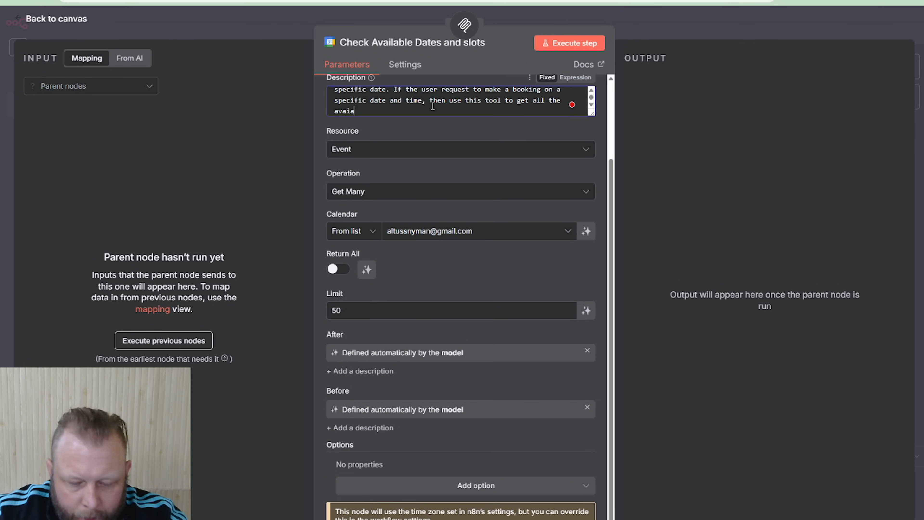
{"action": "type", "text": "ble date fo"}
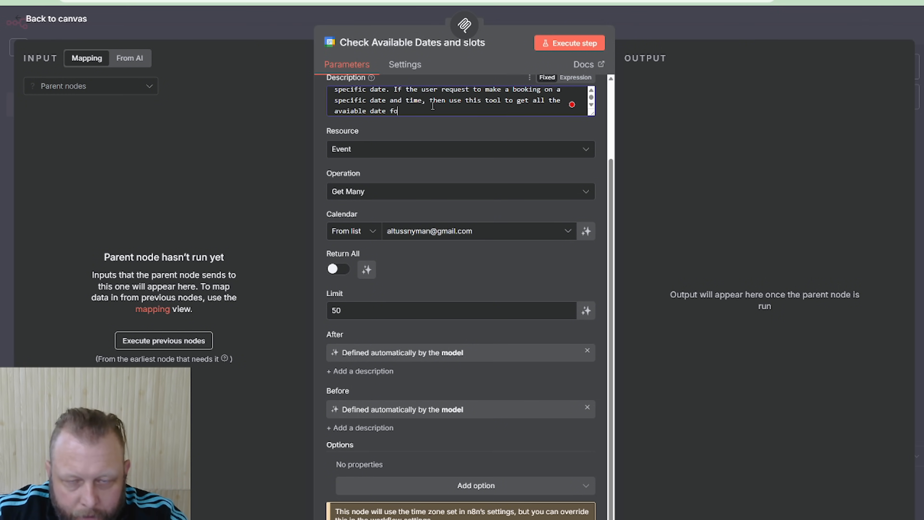
{"action": "type", "text": "r that entire dat"}
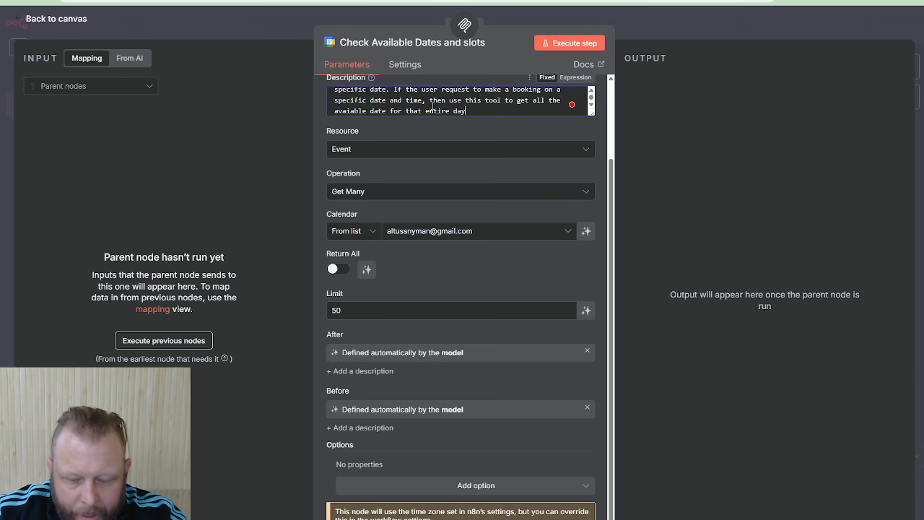
{"action": "type", "text": ". The entire"}
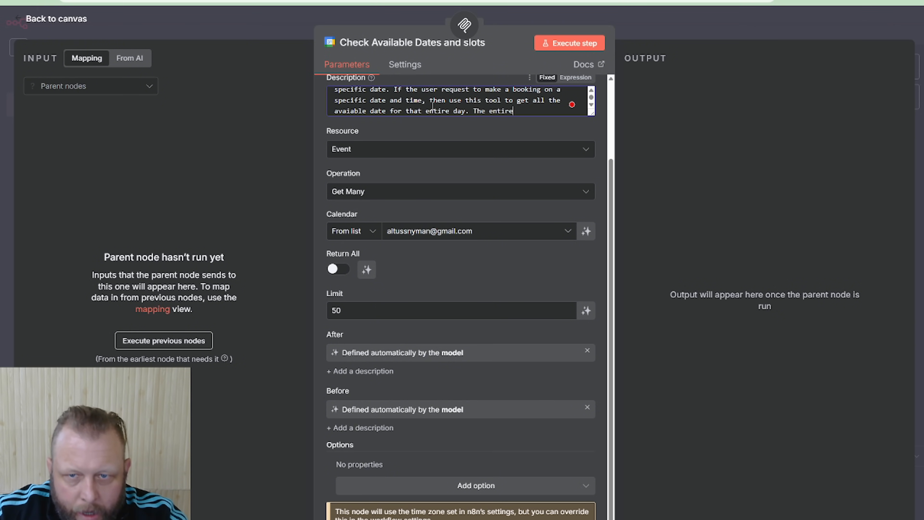
{"action": "type", "text": " day is "}
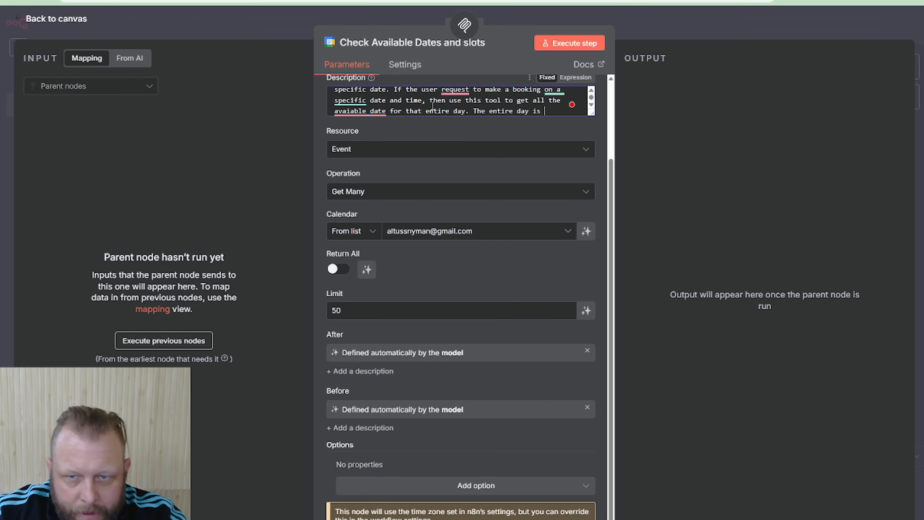
{"action": "type", "text": "from "}
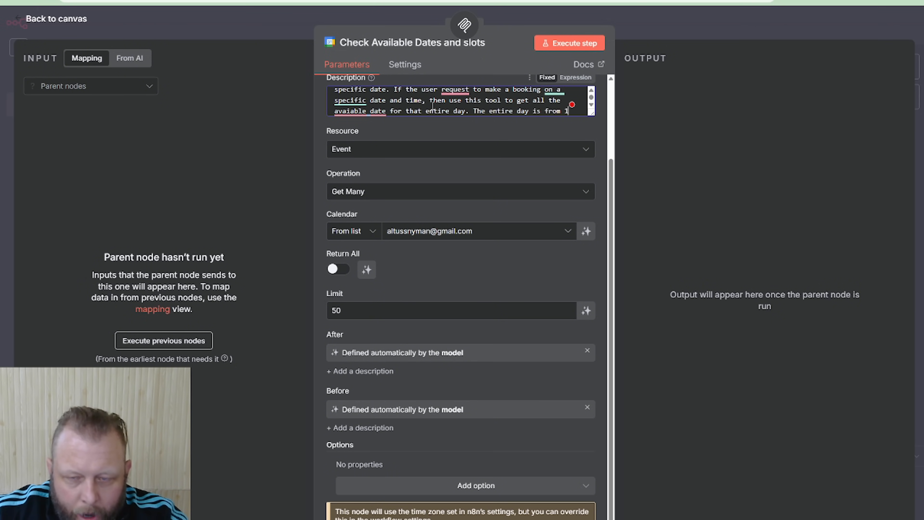
{"action": "type", "text": "1am un t"}
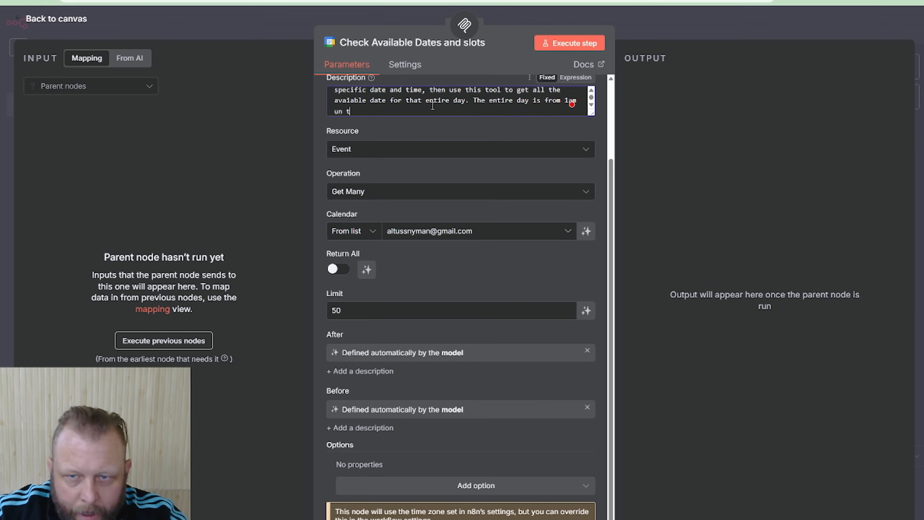
{"action": "type", "text": "he moring"}
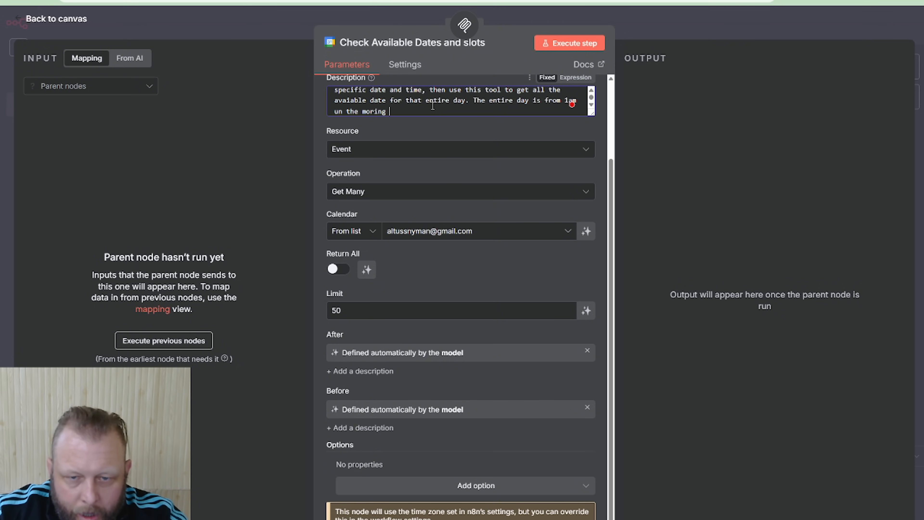
Add the sentence "The entire day is from 1am un the morining until 12pm at night" to the tool description
{"action": "key", "text": "BackSpace"}
{"action": "key", "text": "BackSpace"}
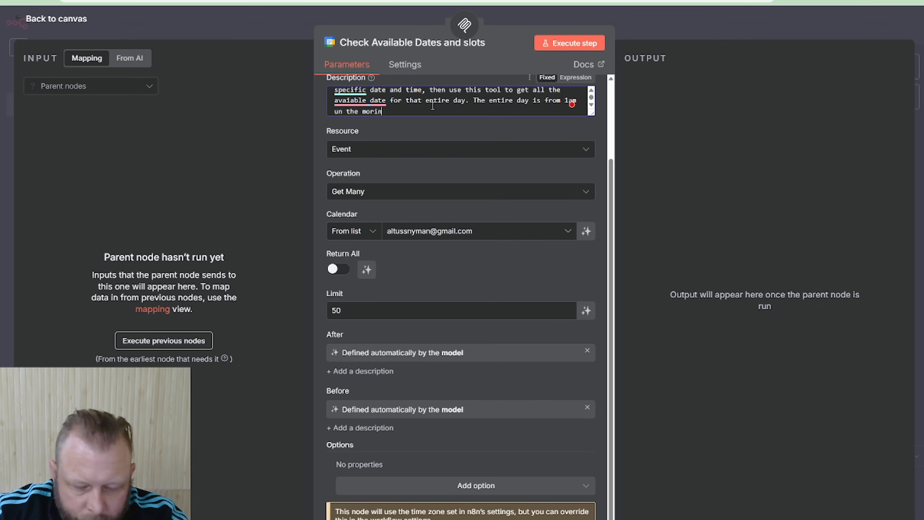
{"action": "type", "text": "ing unti"}
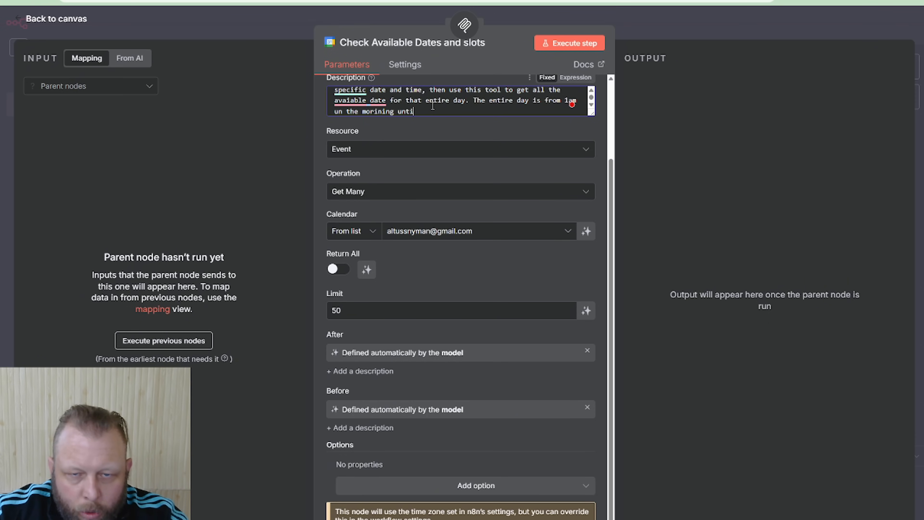
{"action": "type", "text": "l "}
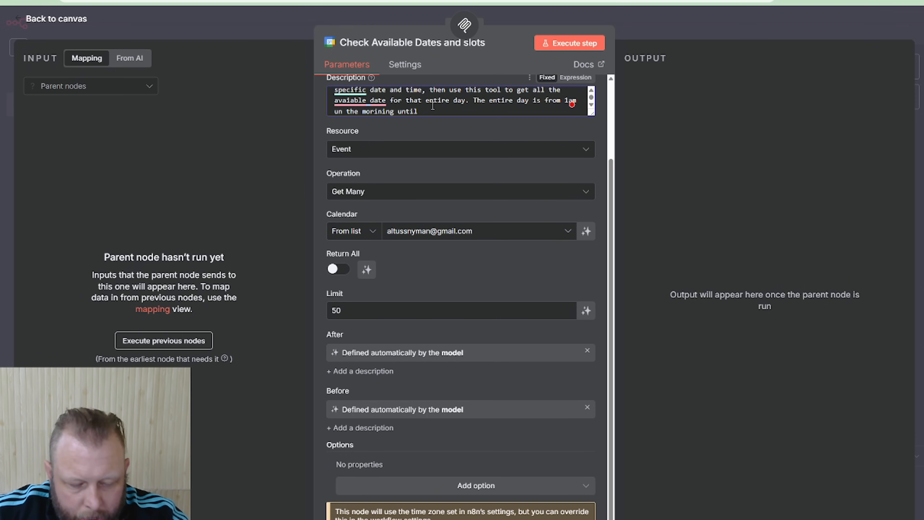
{"action": "type", "text": "12"}
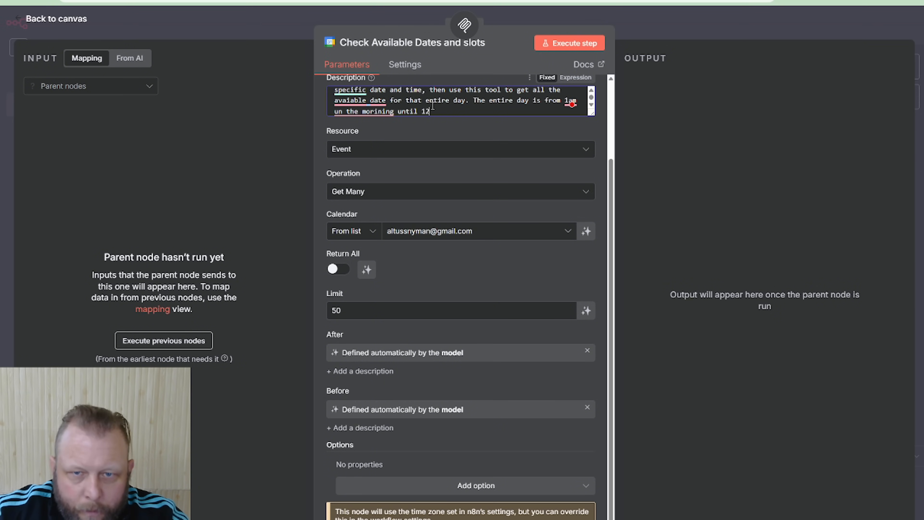
{"action": "type", "text": "pm at night"}
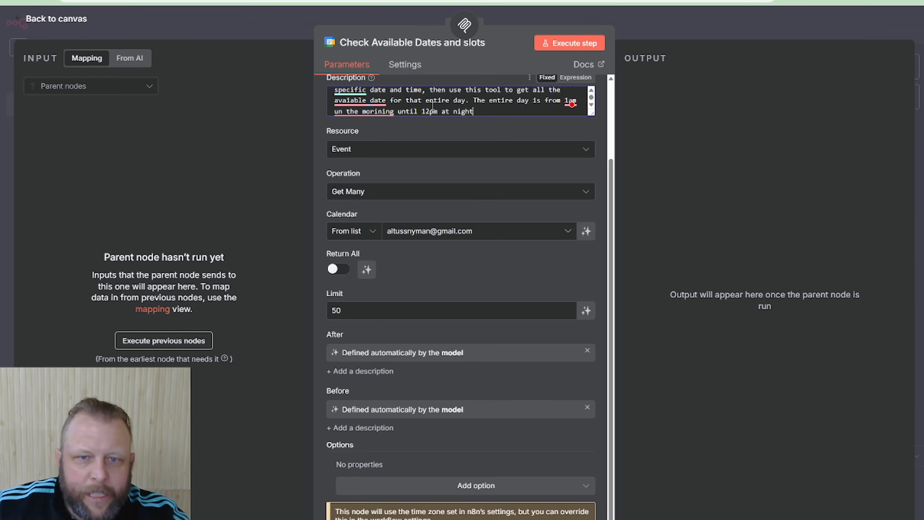
Correct the misspelled "avaiable" to "available" in the description's booking sentence and go back over the text
{"action": "left_click", "coordinate": [351, 101]}
{"action": "left_click", "coordinate": [361, 132]}
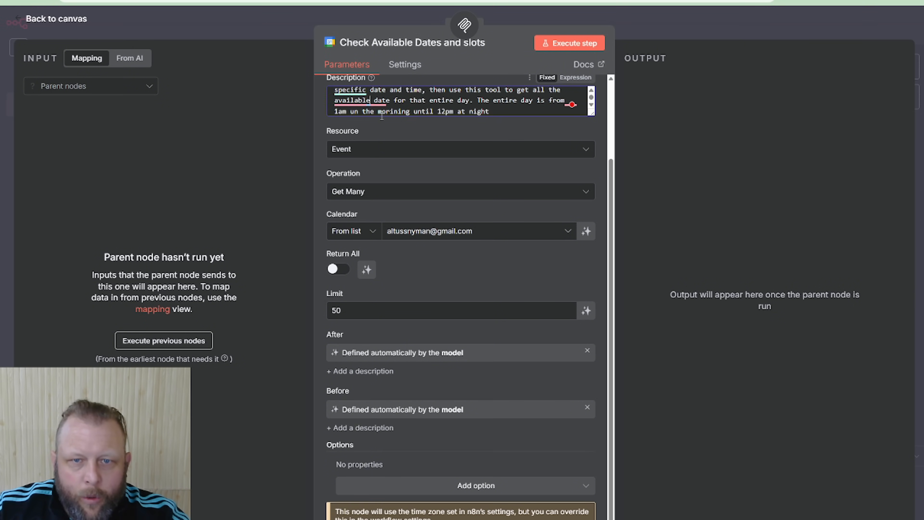
{"action": "left_click", "coordinate": [382, 114]}
{"action": "left_click", "coordinate": [527, 102]}
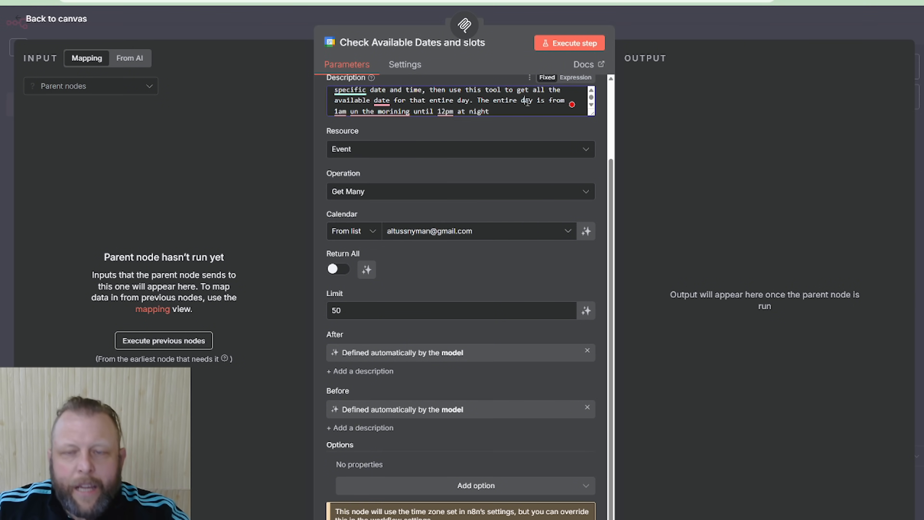
{"action": "scroll", "coordinate": [527, 102], "scroll_direction": "up", "scroll_amount": 2}
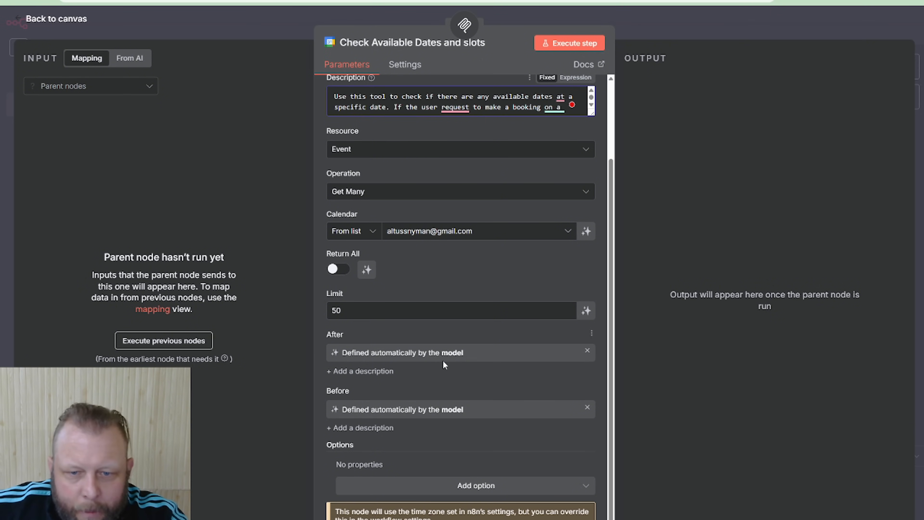
Add a description to the After field reading "This is the start of the day for the booking day."
{"action": "left_click", "coordinate": [371, 373]}
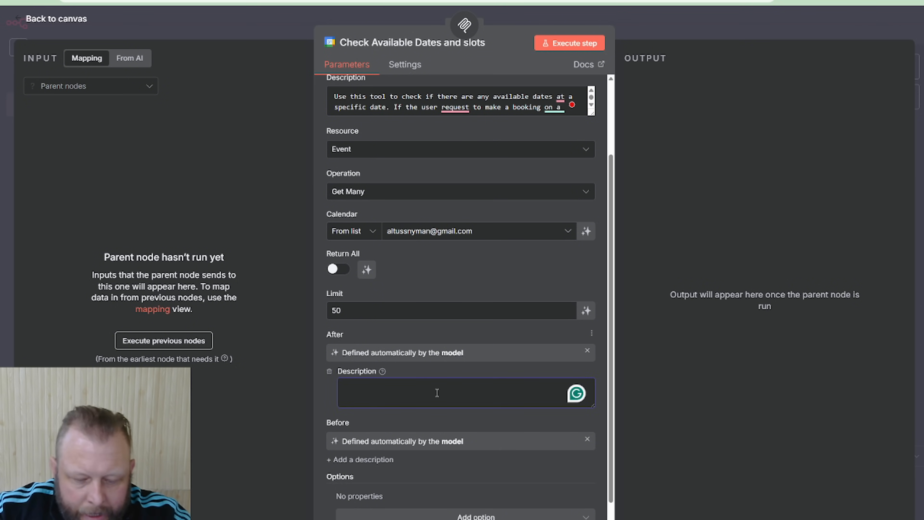
{"action": "type", "text": "This is the star"}
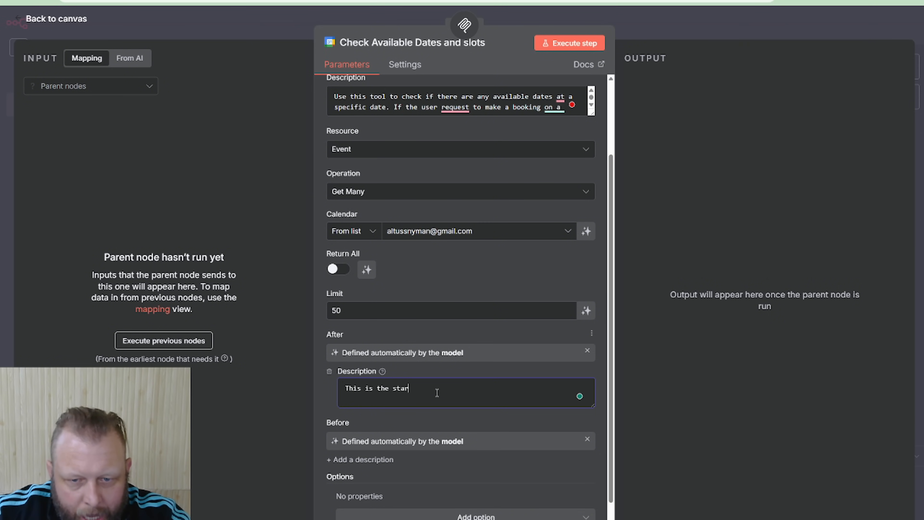
{"action": "type", "text": "t of the day "}
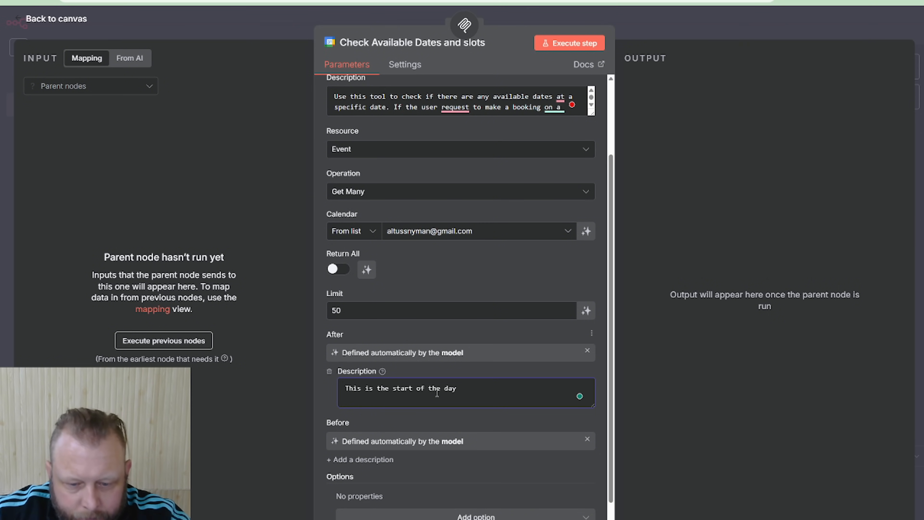
{"action": "type", "text": "for the boo"}
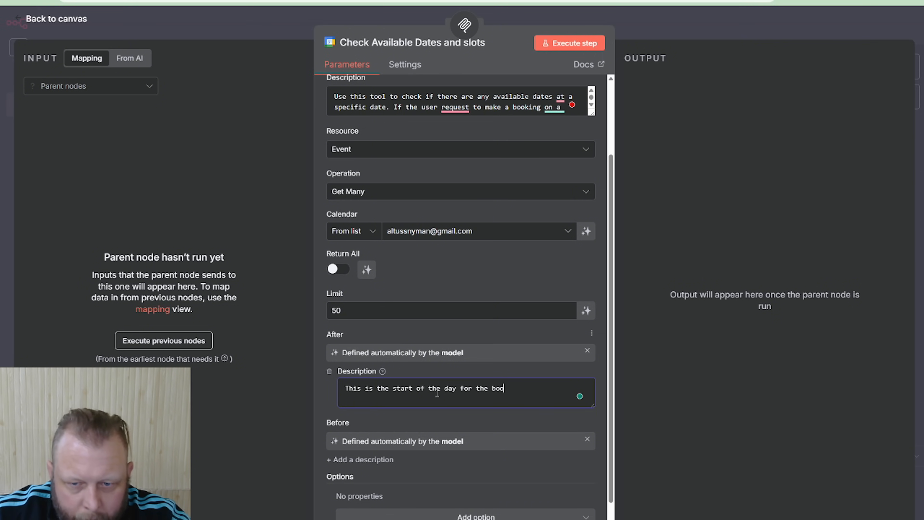
{"action": "type", "text": "king day."}
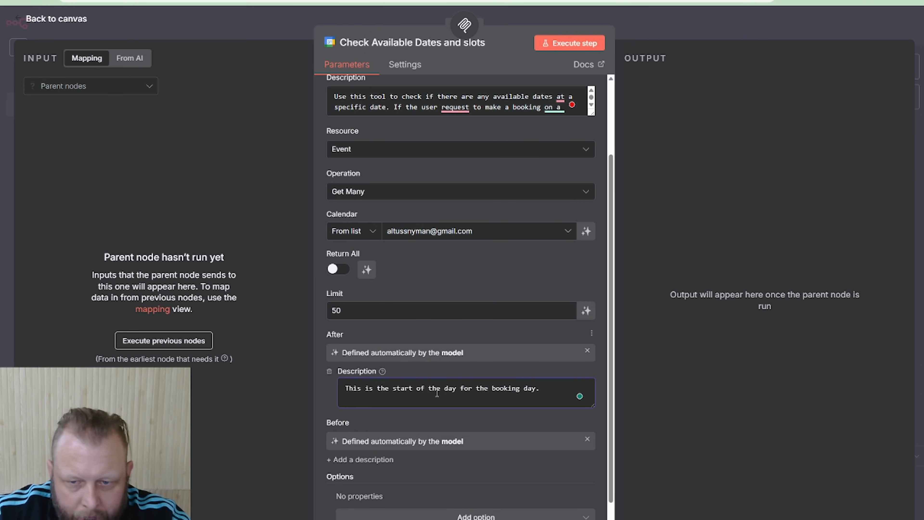
{"action": "type", "text": " If"}
Continue the After description with "For example if the booking date is at 9am on the 09/12/2025 then"
{"action": "key", "text": "BackSpace"}
{"action": "key", "text": "BackSpace"}
{"action": "key", "text": "BackSpace"}
{"action": "type", "text": "For "}
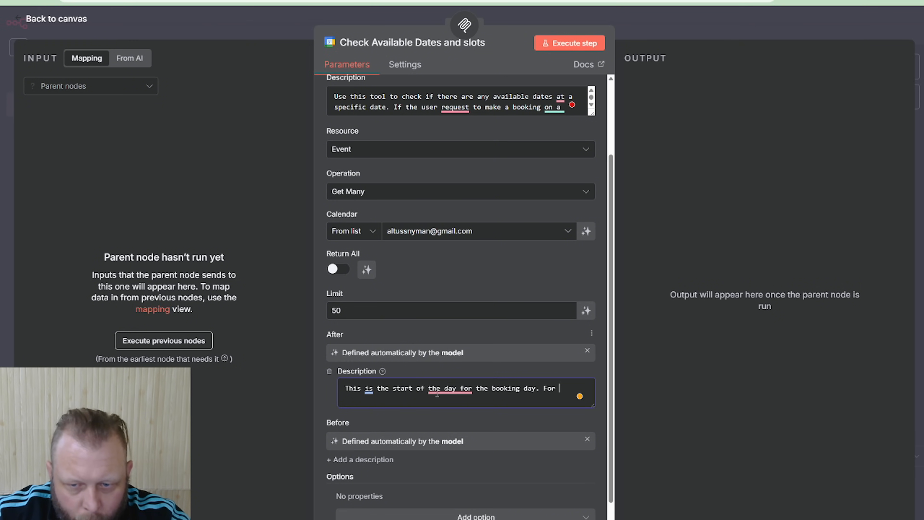
{"action": "type", "text": "example if the b"}
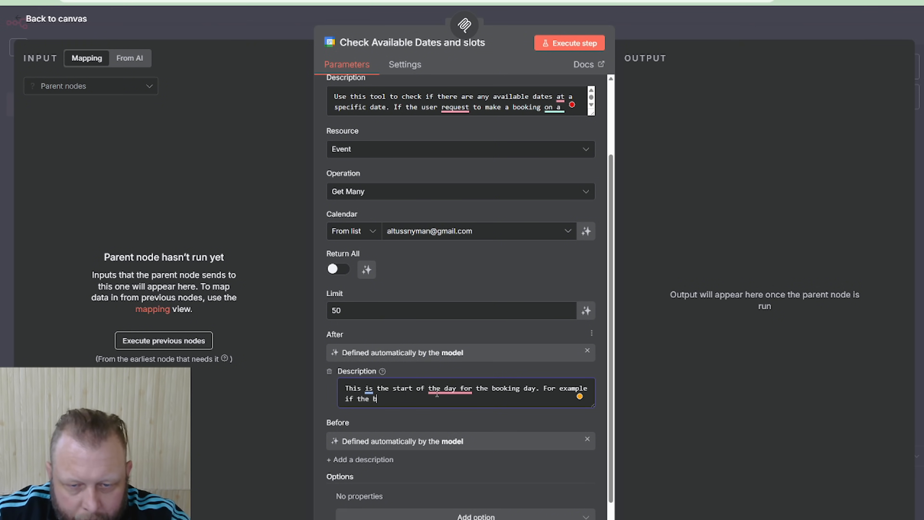
{"action": "type", "text": "ooking dat"}
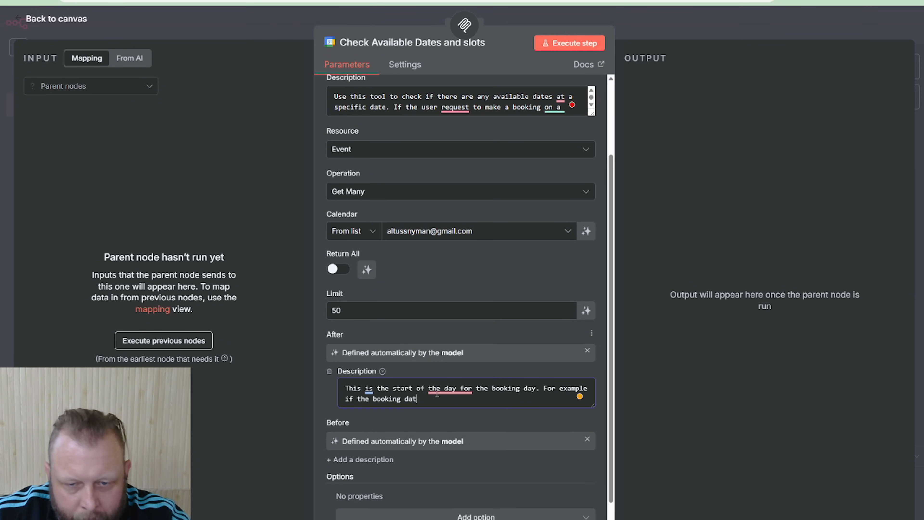
{"action": "type", "text": "e is at"}
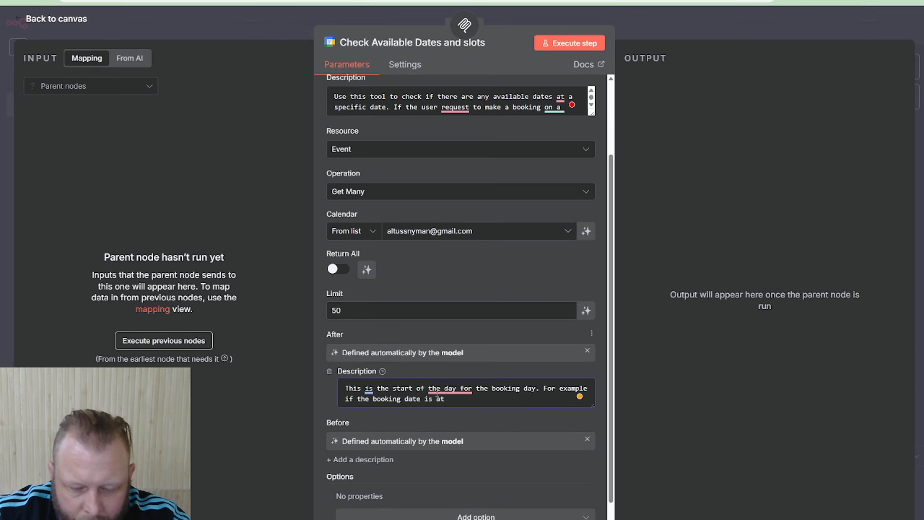
{"action": "type", "text": " 9am on the "}
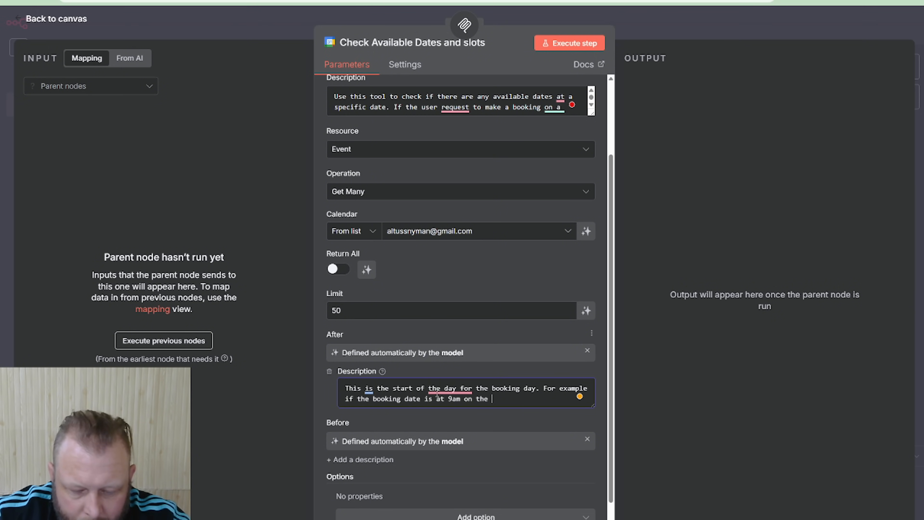
{"action": "type", "text": "09/12/"}
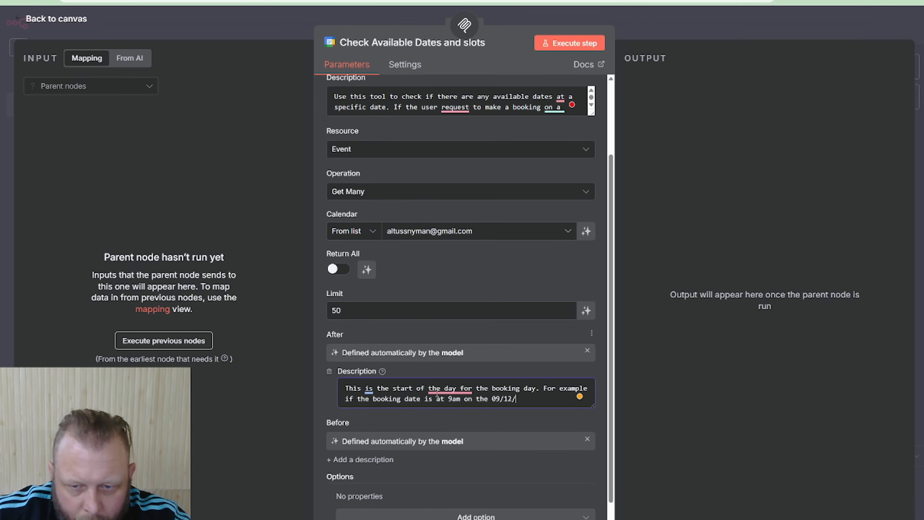
{"action": "type", "text": "2025 then "}
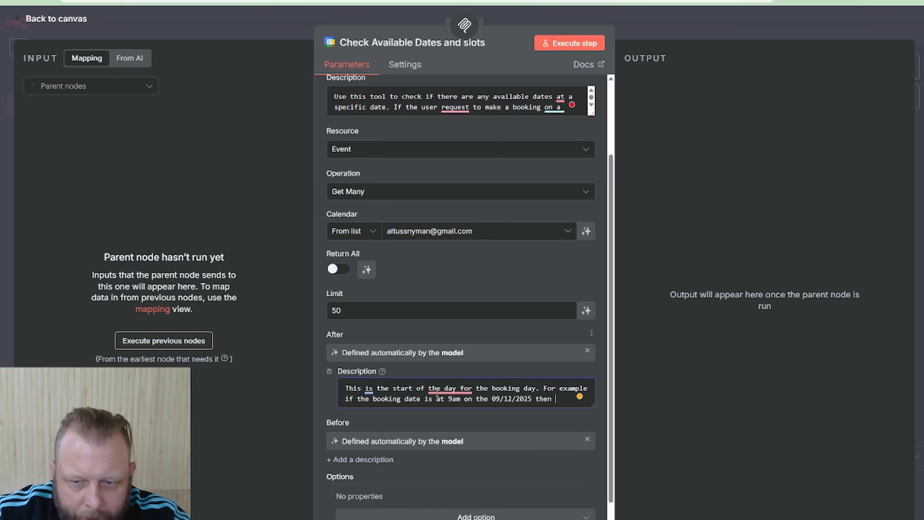
{"action": "type", "text": "this d"}
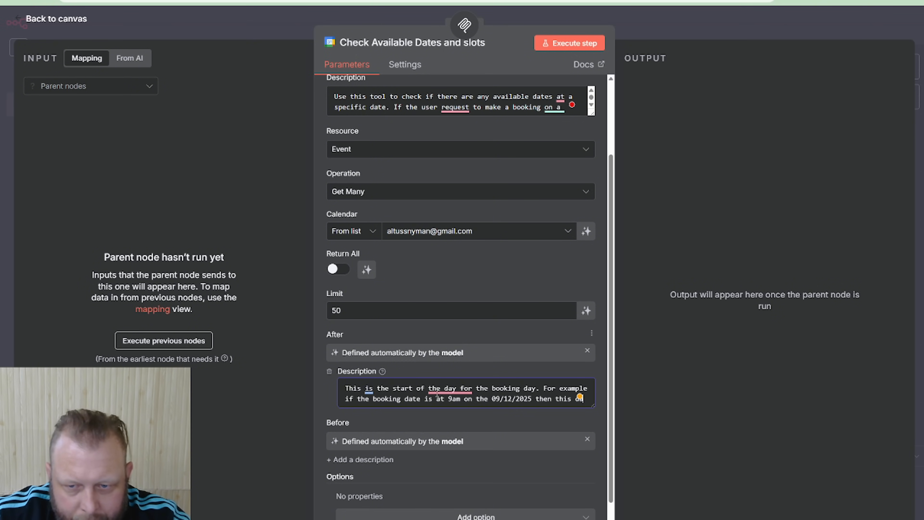
{"action": "type", "text": "ate is at "}
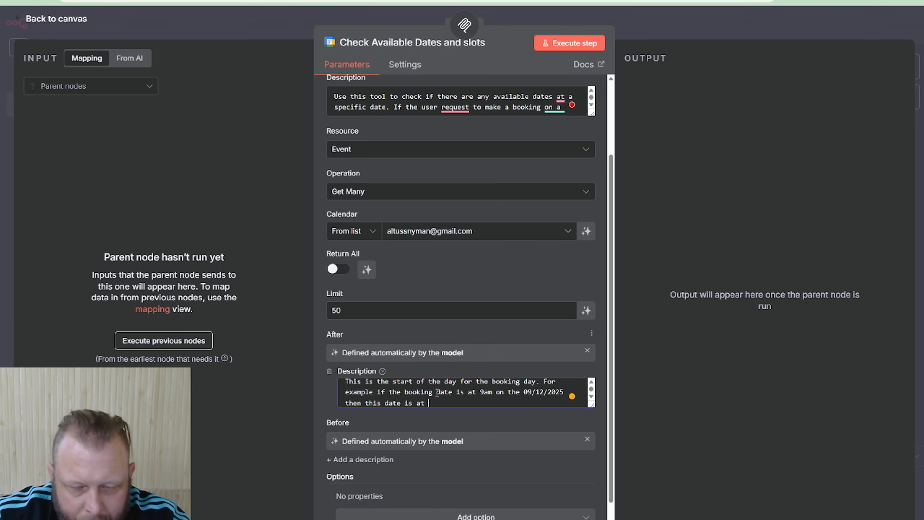
{"action": "type", "text": "1am "}
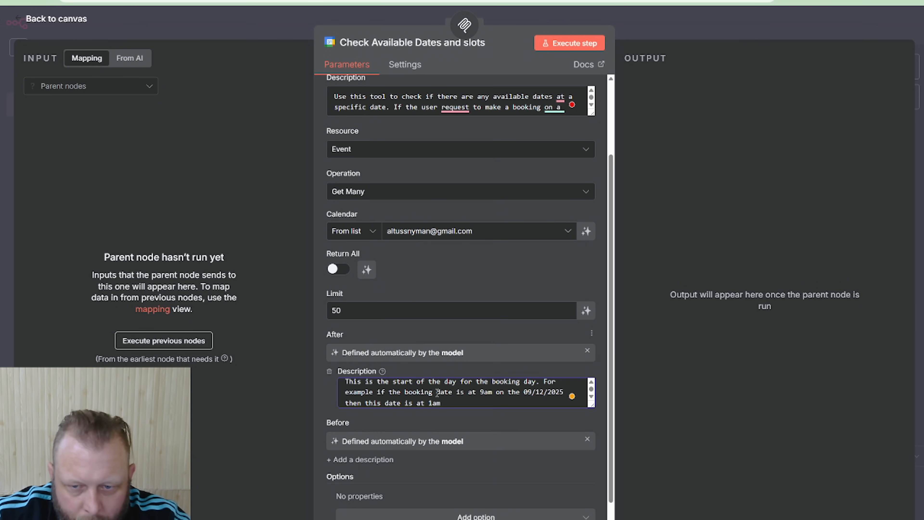
{"action": "type", "text": "on the 09"}
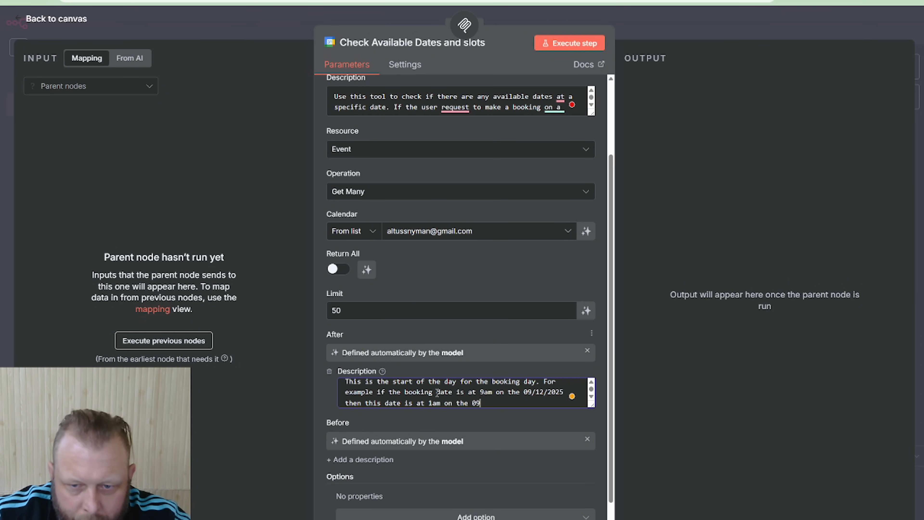
{"action": "type", "text": "/12/202"}
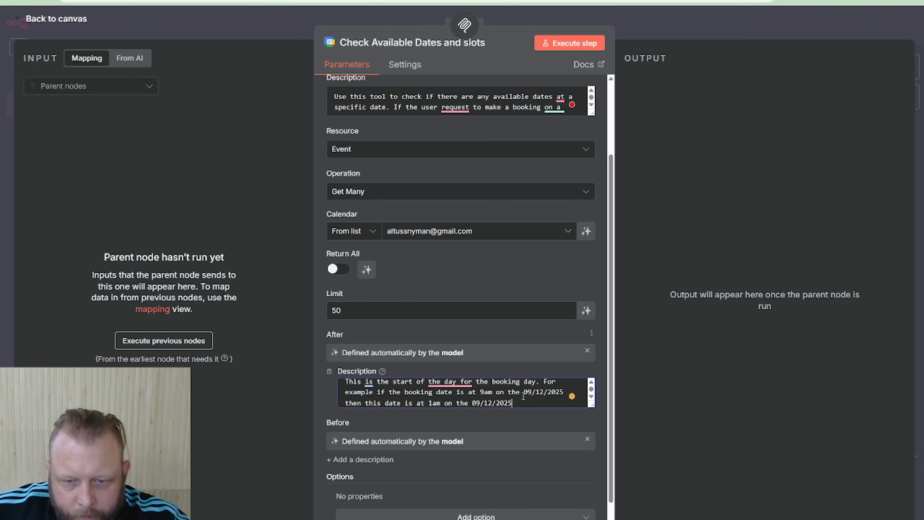
{"action": "type", "text": "5"}
Copy the whole After description into a new description for the Before field
{"action": "key", "text": "ctrl+a"}
{"action": "key", "text": "ctrl+c"}
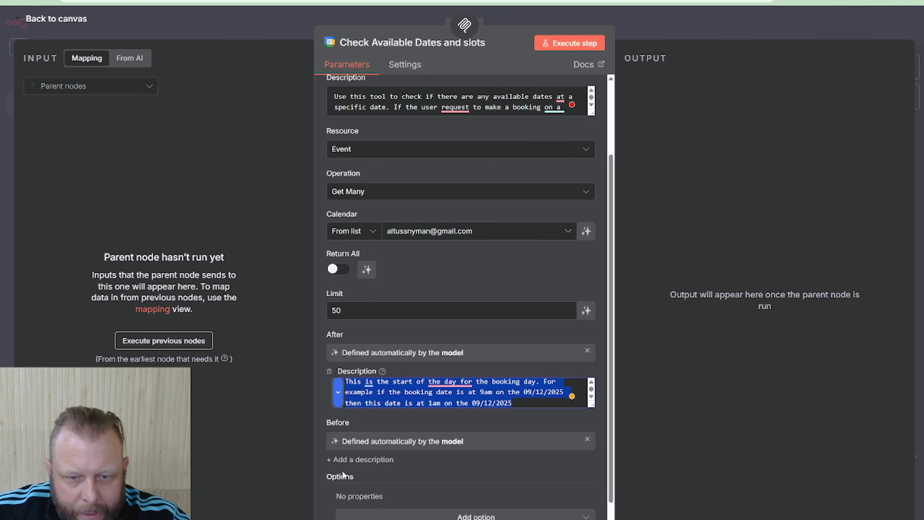
{"action": "left_click", "coordinate": [361, 459]}
{"action": "left_click", "coordinate": [448, 479]}
{"action": "key", "text": "ctrl+v"}
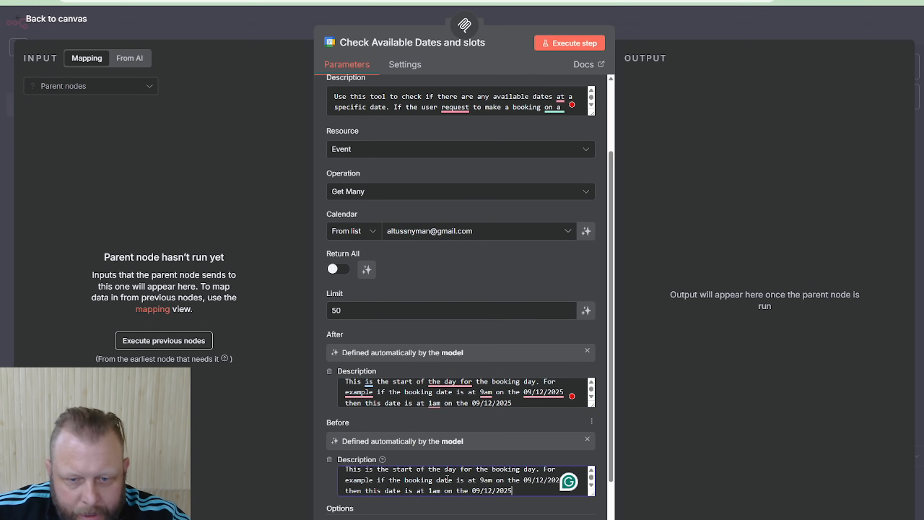
In the Before description, replace "start" with "end" and "1am" with "12pm"
{"action": "scroll", "coordinate": [488, 473], "scroll_direction": "up", "scroll_amount": 1}
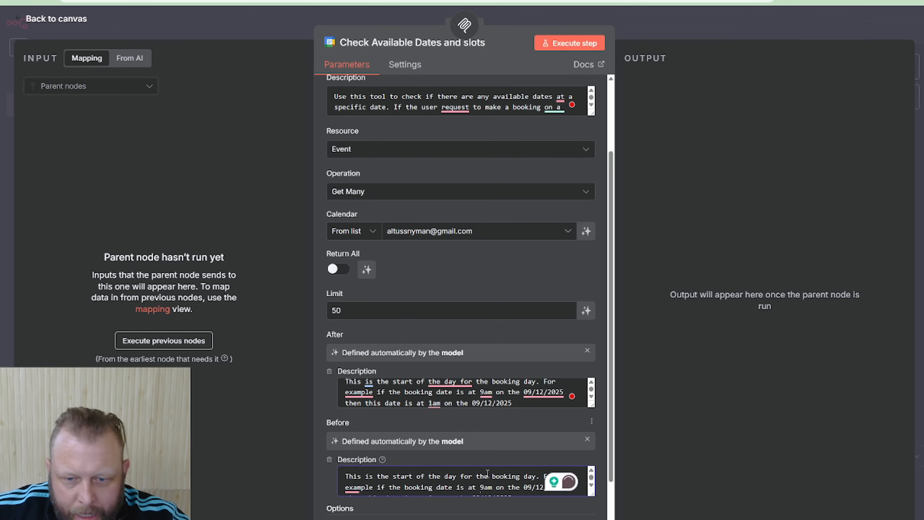
{"action": "mouse_move", "coordinate": [365, 491]}
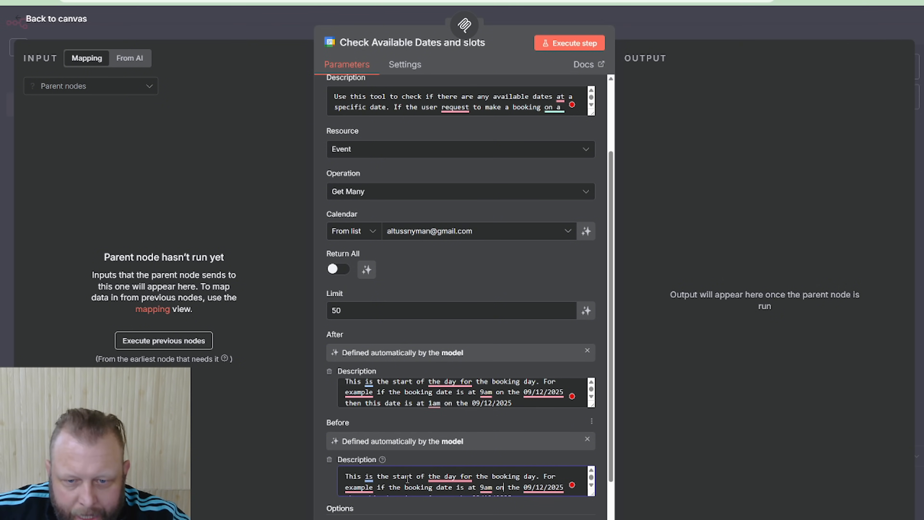
{"action": "double_click", "coordinate": [406, 477]}
{"action": "type", "text": "end"}
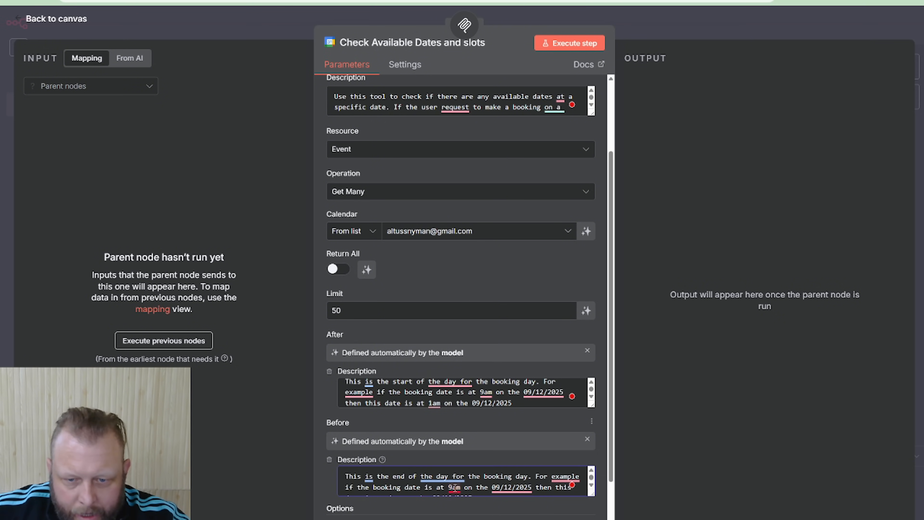
{"action": "scroll", "coordinate": [490, 487], "scroll_direction": "down", "scroll_amount": 1}
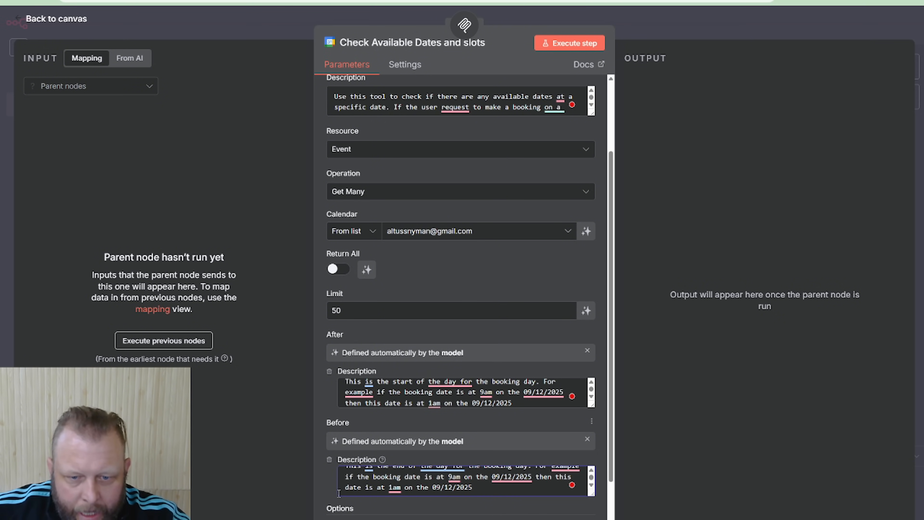
{"action": "double_click", "coordinate": [395, 487]}
{"action": "type", "text": "12"}
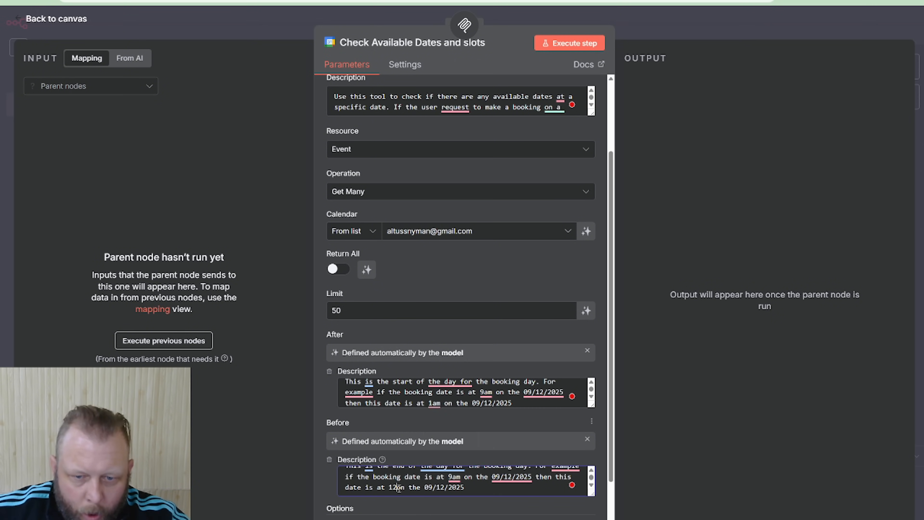
{"action": "type", "text": "pm"}
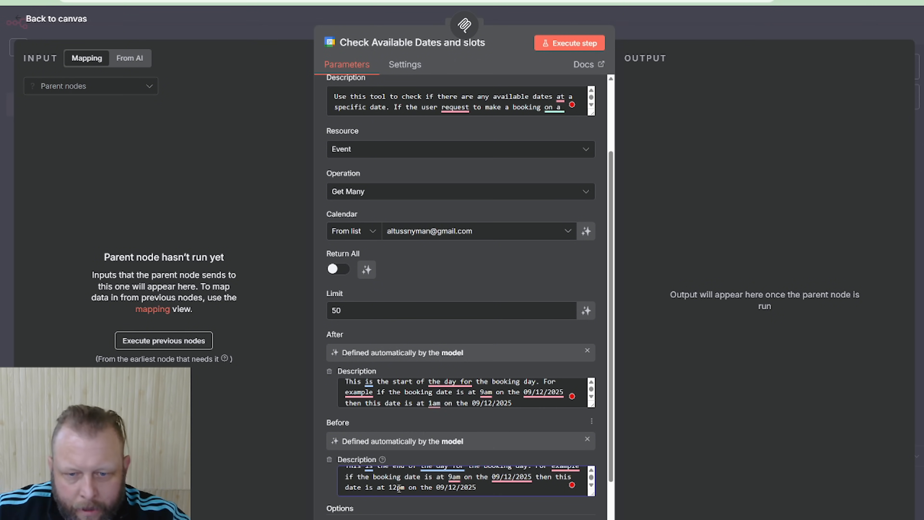
Return to the workflow canvas and move the MCP Server Trigger node slightly up and to the right
{"action": "scroll", "coordinate": [416, 482], "scroll_direction": "down", "scroll_amount": 3}
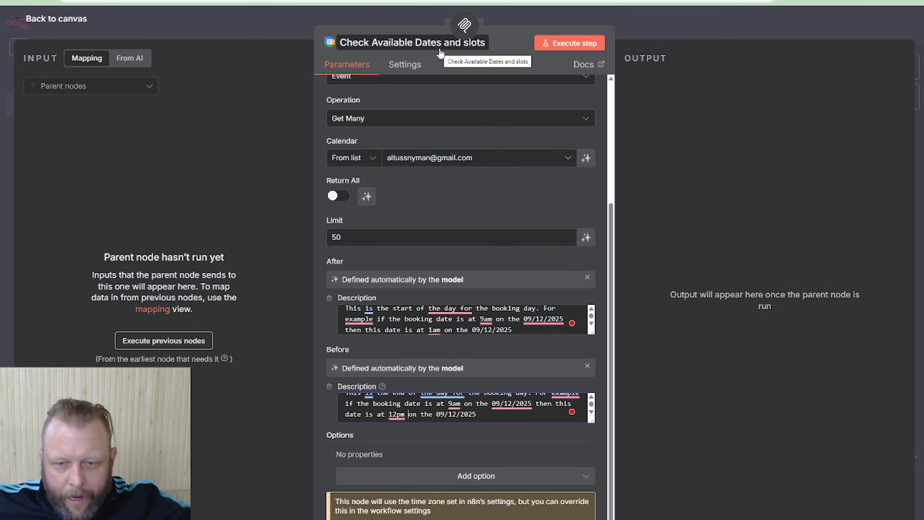
{"action": "left_click", "coordinate": [633, 23]}
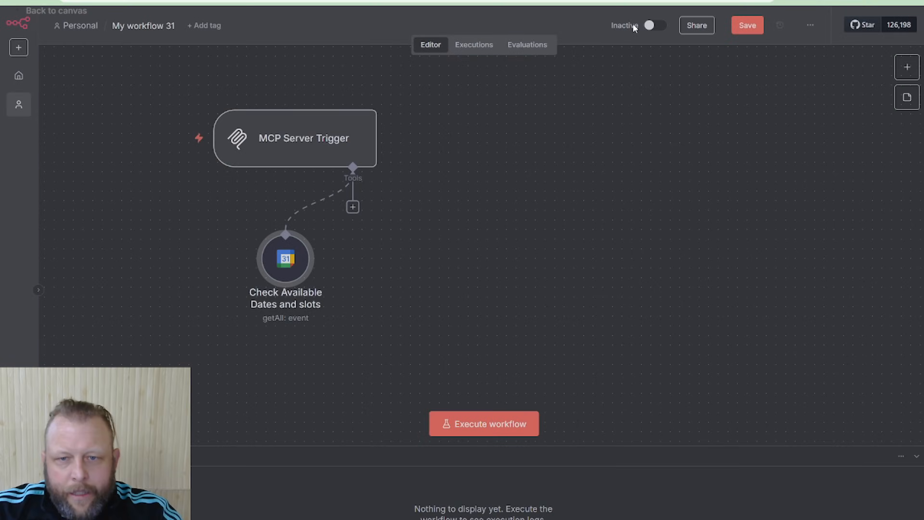
{"action": "left_click_drag", "start_coordinate": [293, 148], "coordinate": [342, 128]}
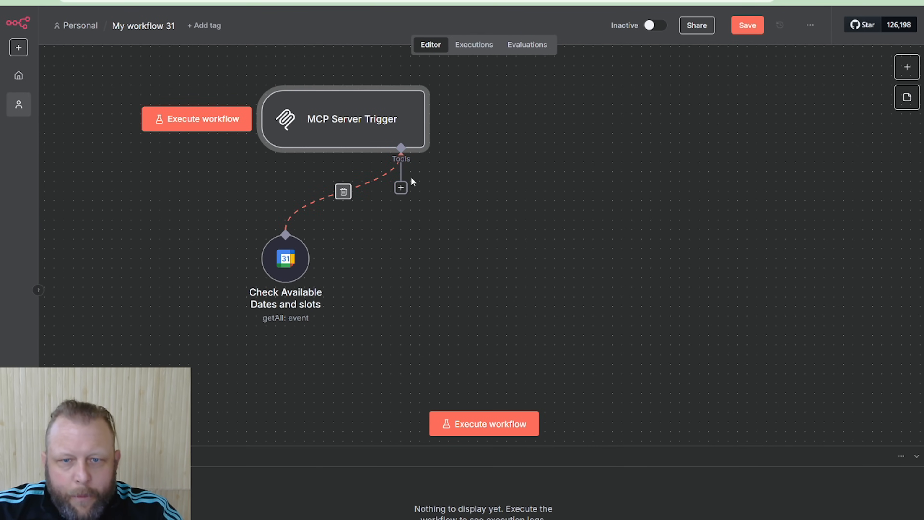
Search the tools for "cale" and attach a second Google Calendar Tool to the MCP Server Trigger
{"action": "left_click", "coordinate": [401, 189]}
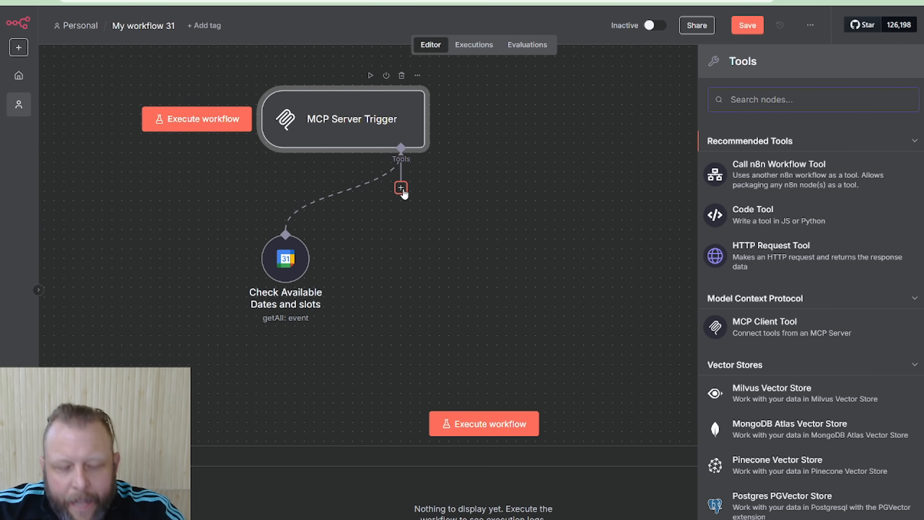
{"action": "type", "text": "c"}
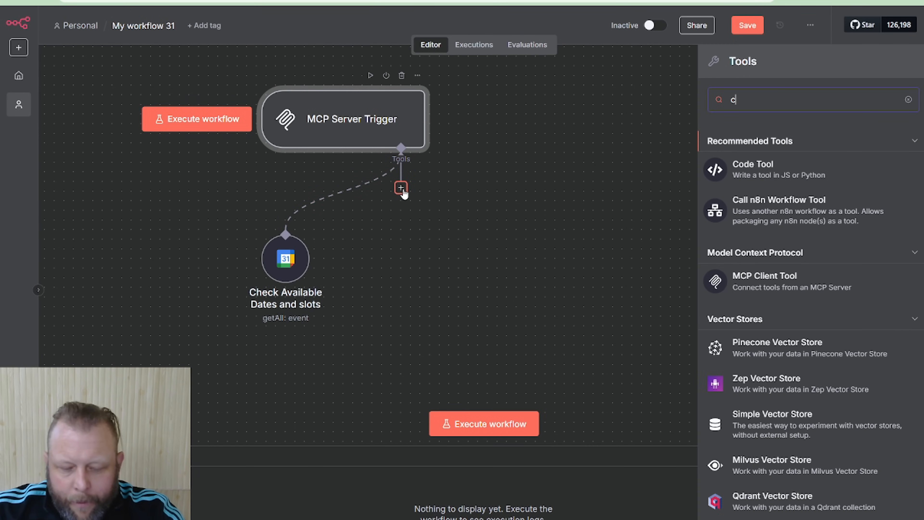
{"action": "key", "text": "BackSpace"}
{"action": "type", "text": "book"}
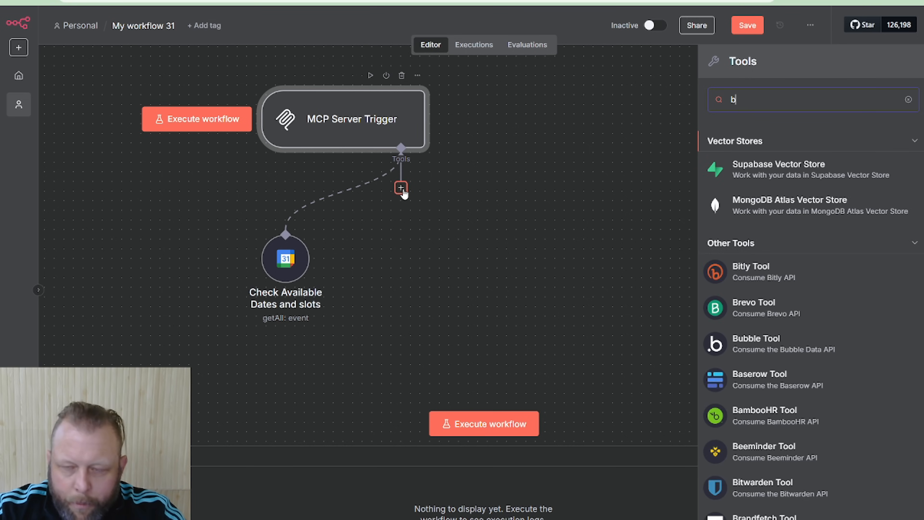
{"action": "key", "text": "BackSpace"}
{"action": "key", "text": "BackSpace"}
{"action": "key", "text": "BackSpace"}
{"action": "key", "text": "BackSpace"}
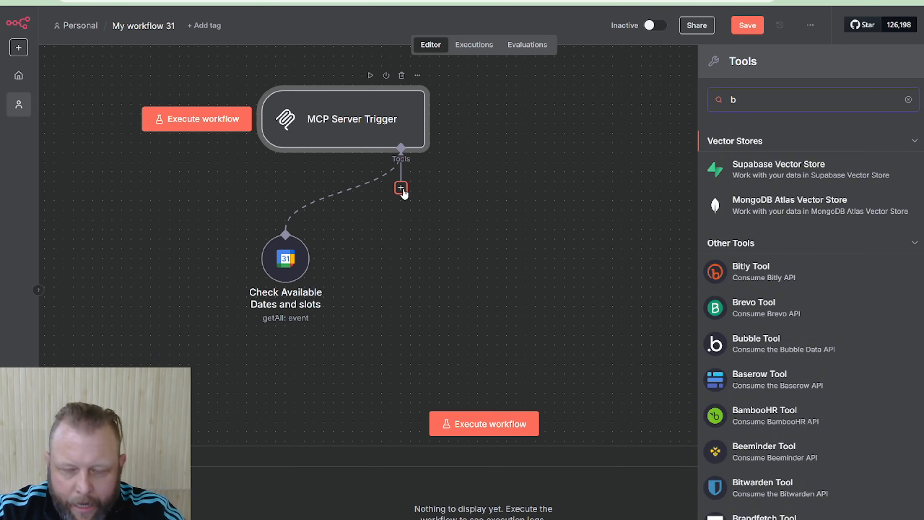
{"action": "type", "text": "cale"}
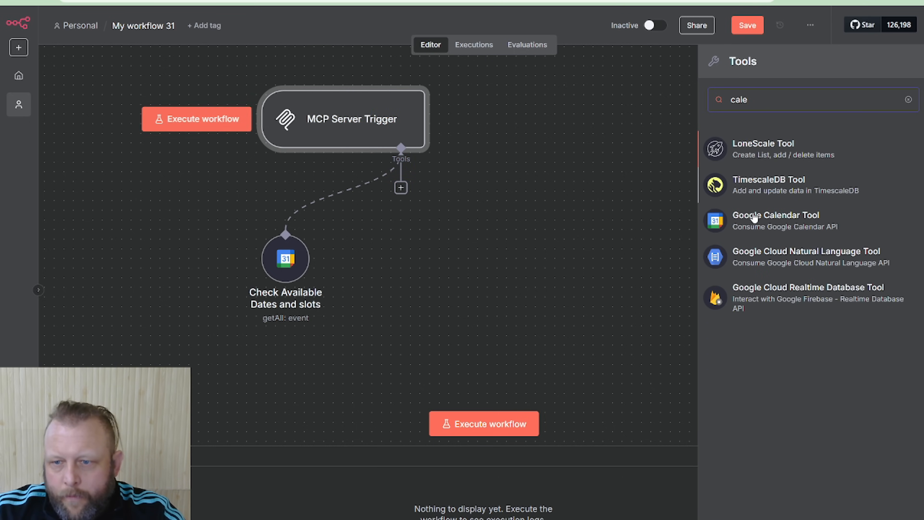
{"action": "left_click", "coordinate": [762, 231]}
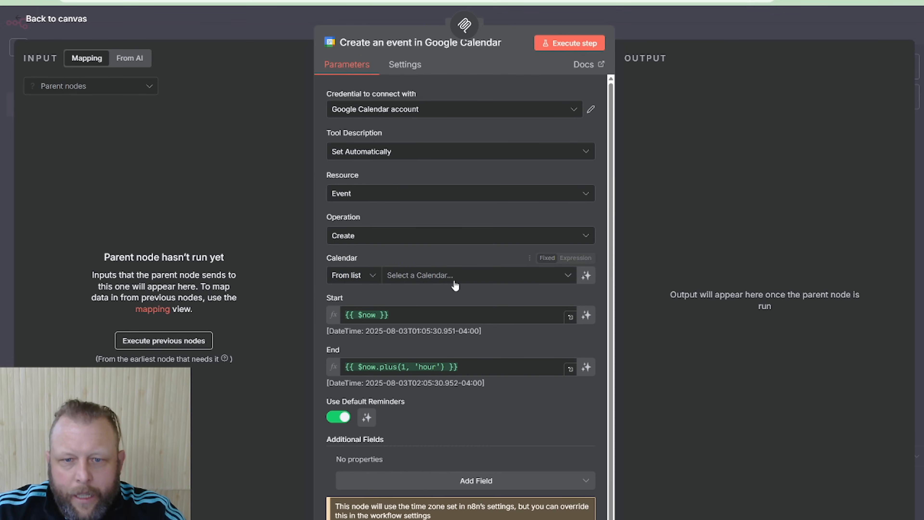
Rename the new Google Calendar tool node as "Create a booking"
{"action": "left_click", "coordinate": [396, 44]}
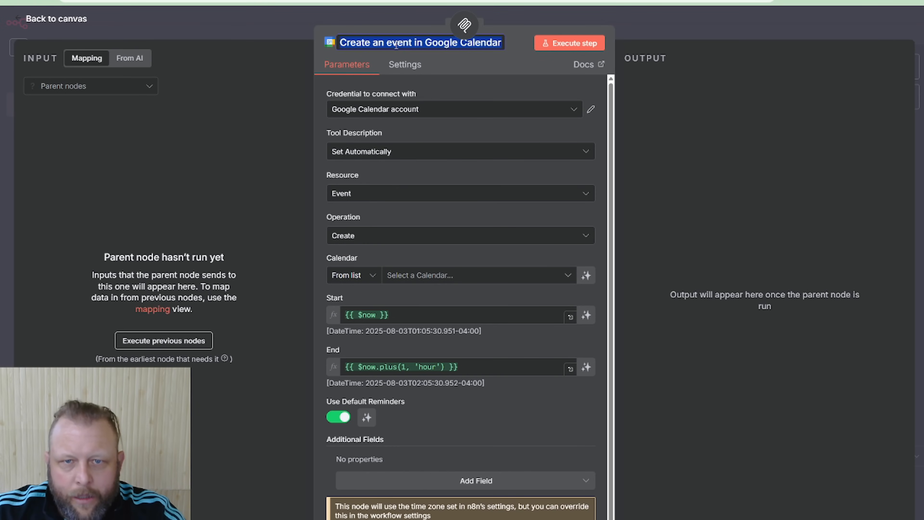
{"action": "type", "text": "Crea"}
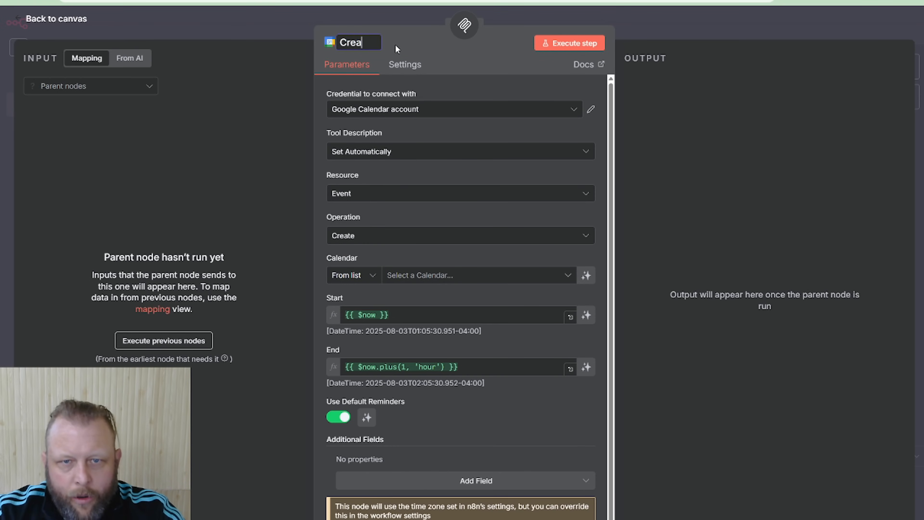
{"action": "type", "text": "te a booking"}
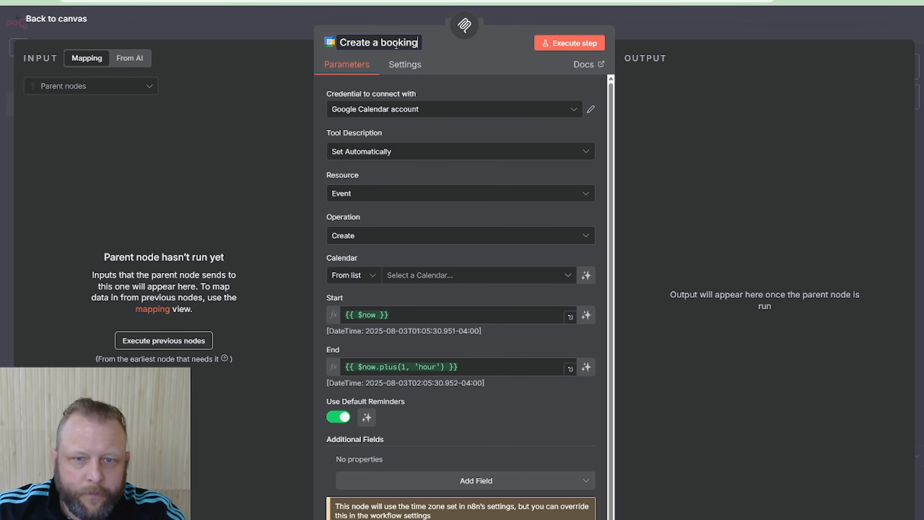
Set the tool description manually to "Use this tool to create a booking , meeting for us. The date and time is in Pacfic Auckalnd time. +12"
{"action": "left_click", "coordinate": [456, 155]}
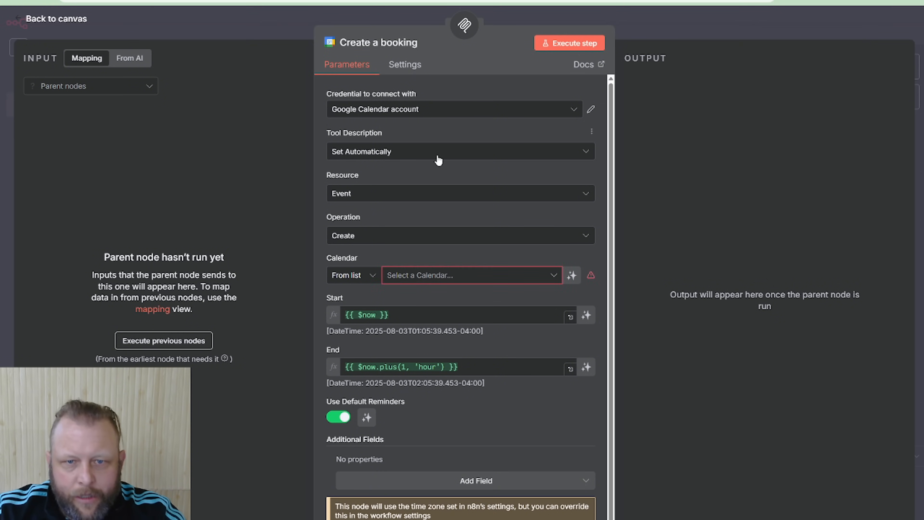
{"action": "left_click", "coordinate": [397, 215]}
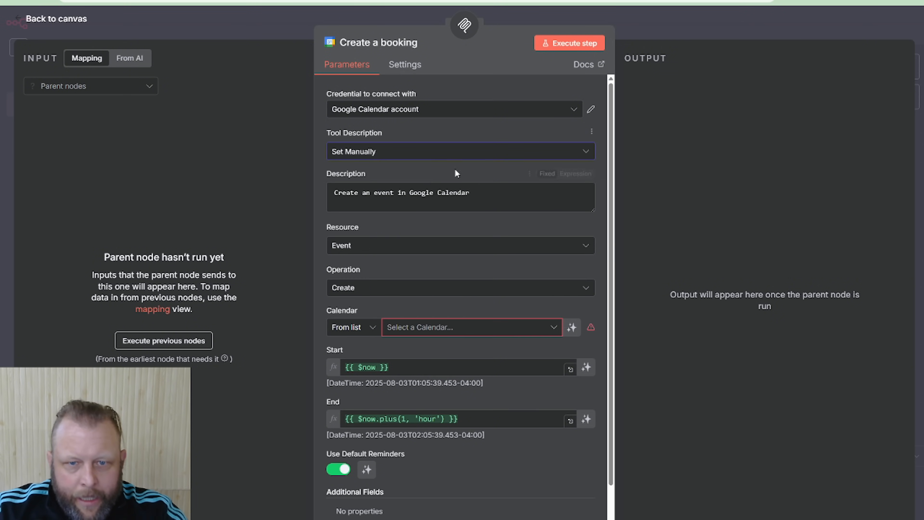
{"action": "left_click", "coordinate": [405, 198]}
{"action": "key", "text": "ctrl+a"}
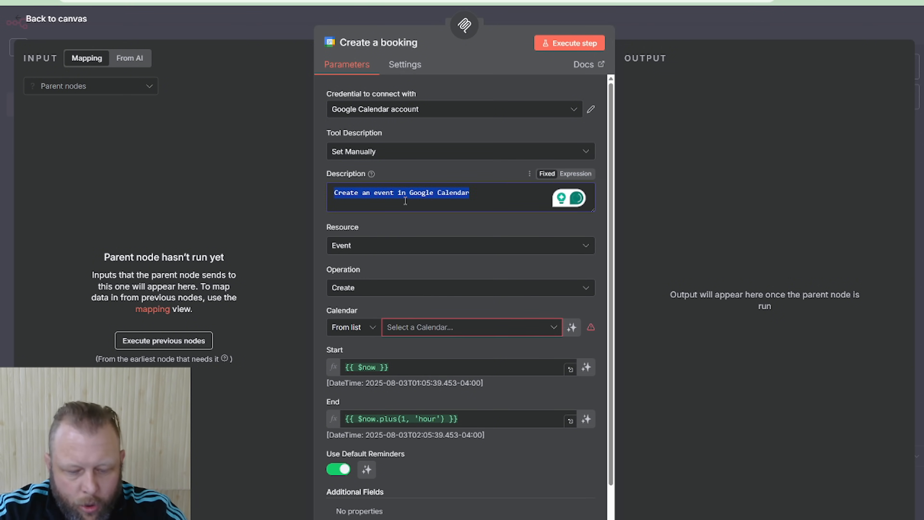
{"action": "type", "text": "Use this tool to"}
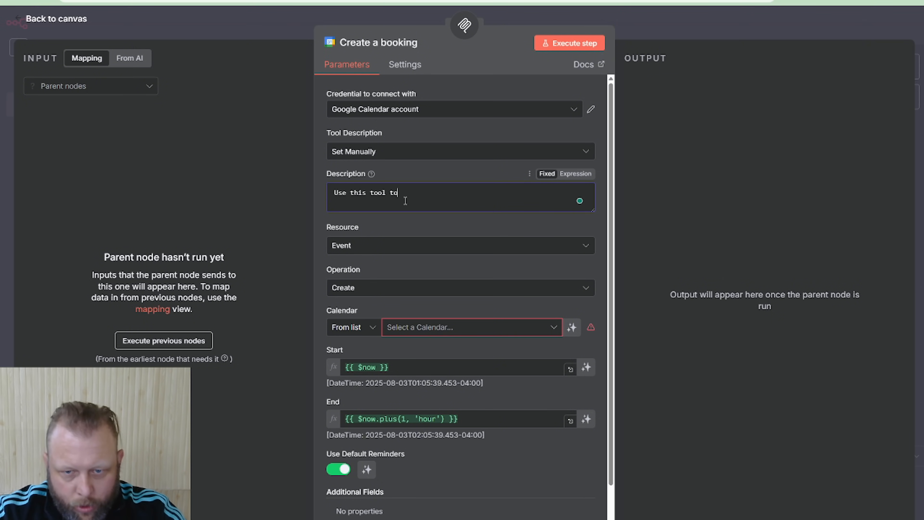
{"action": "type", "text": " create a booki"}
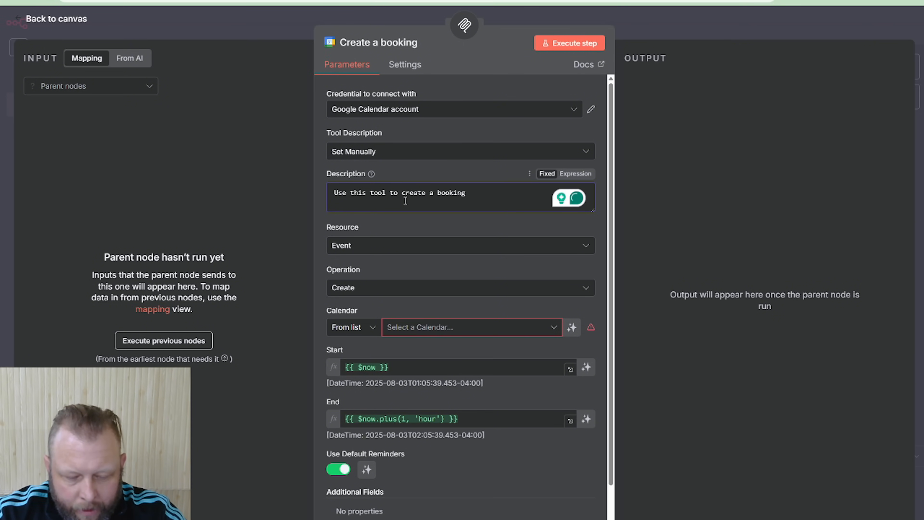
{"action": "type", "text": "ng , "}
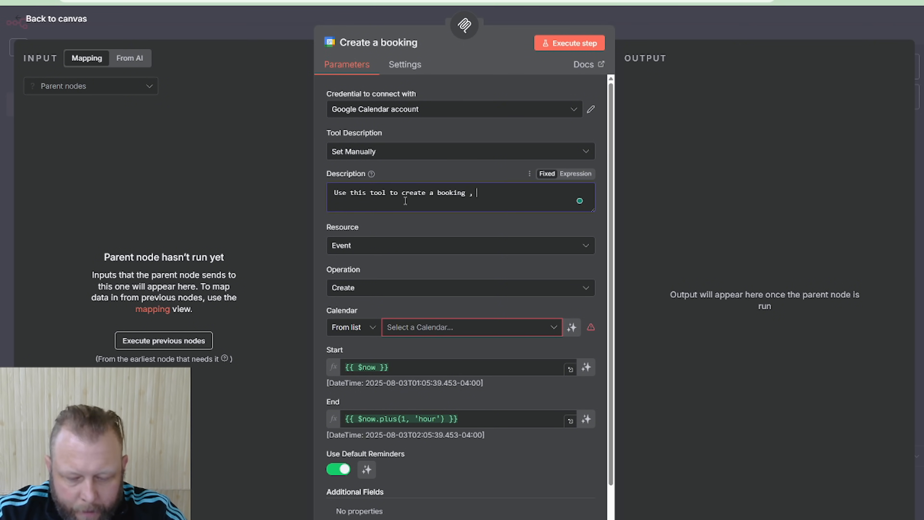
{"action": "type", "text": "meeting for u"}
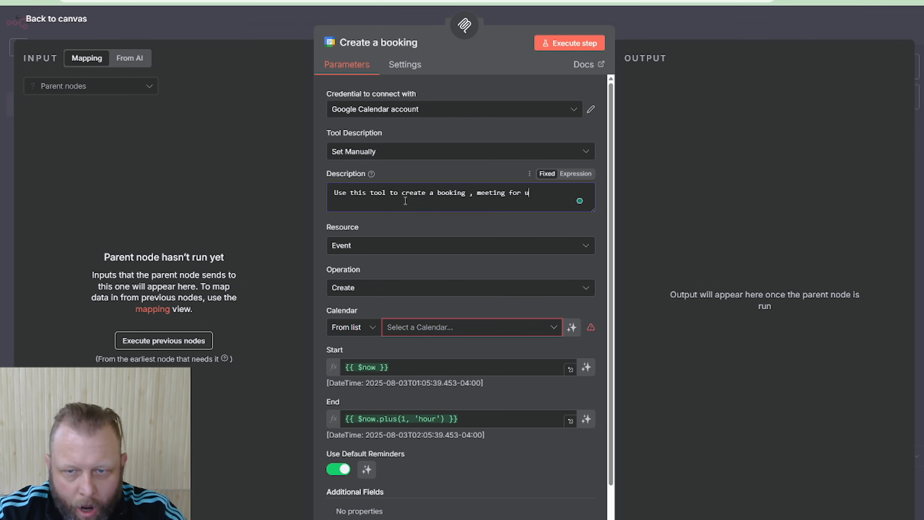
{"action": "type", "text": "s. The "}
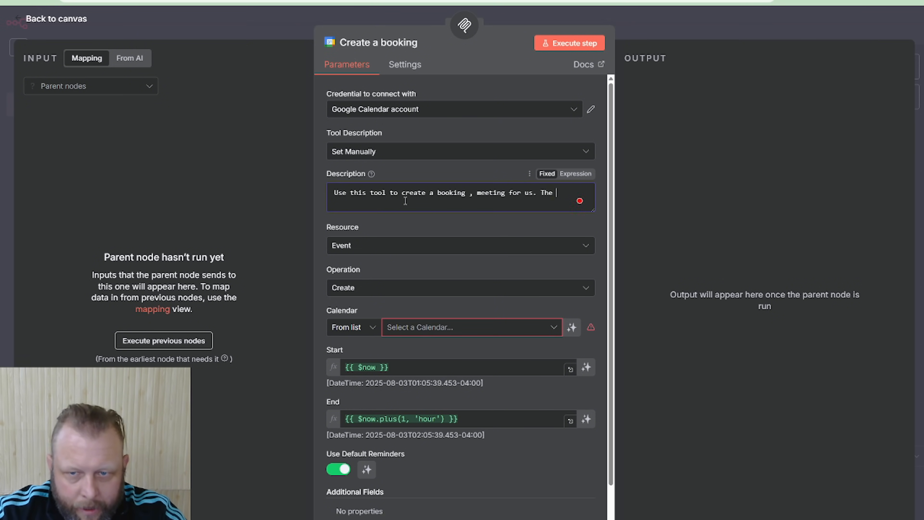
{"action": "type", "text": "date and t"}
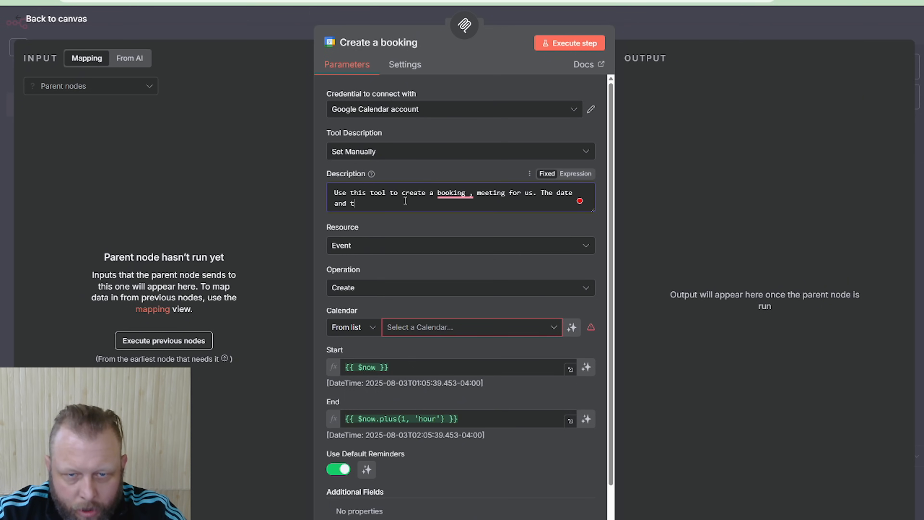
{"action": "type", "text": "ime is "}
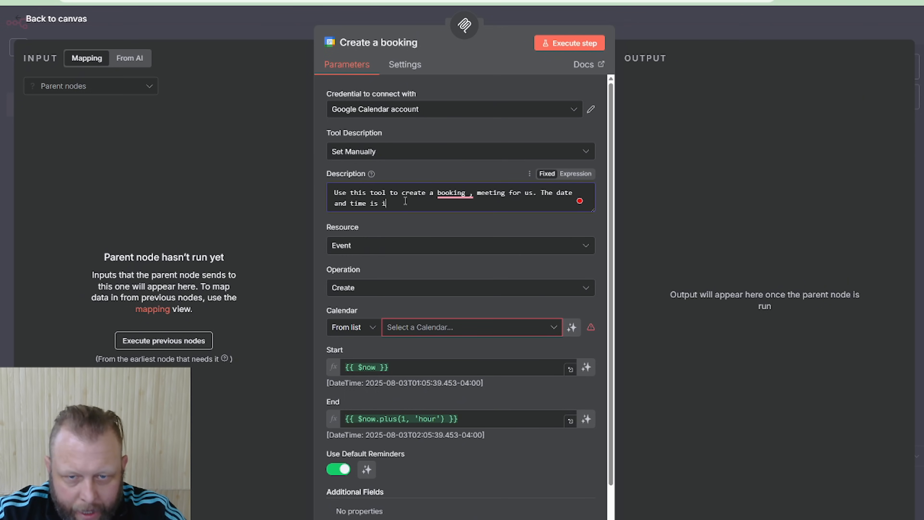
{"action": "type", "text": "in Pacfic "}
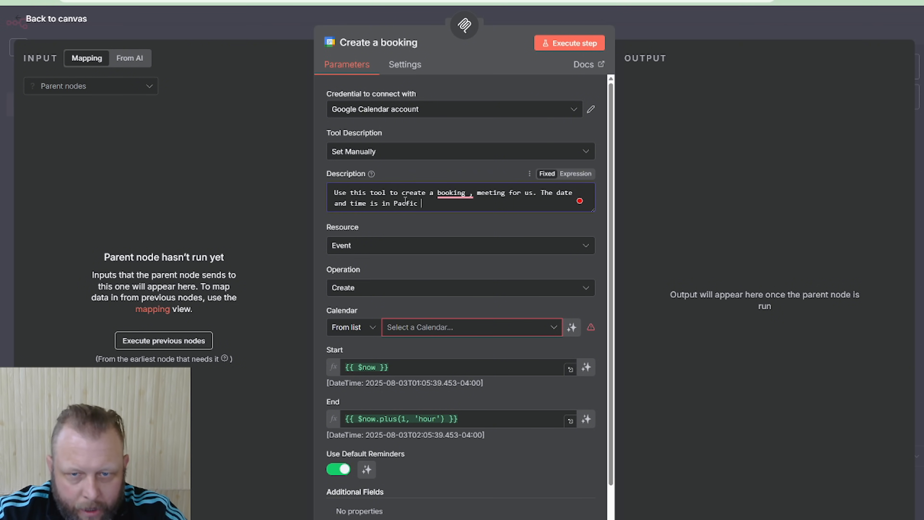
{"action": "type", "text": "Auckalnd"}
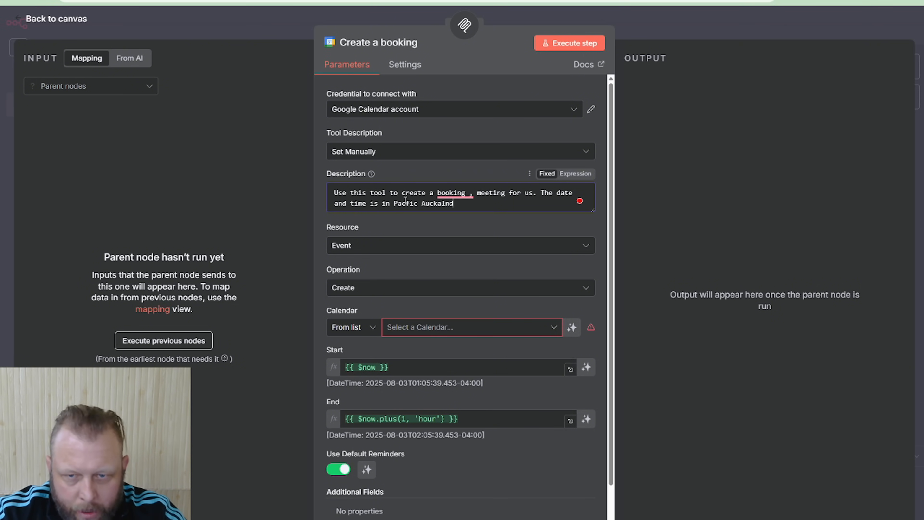
{"action": "type", "text": " time. +12"}
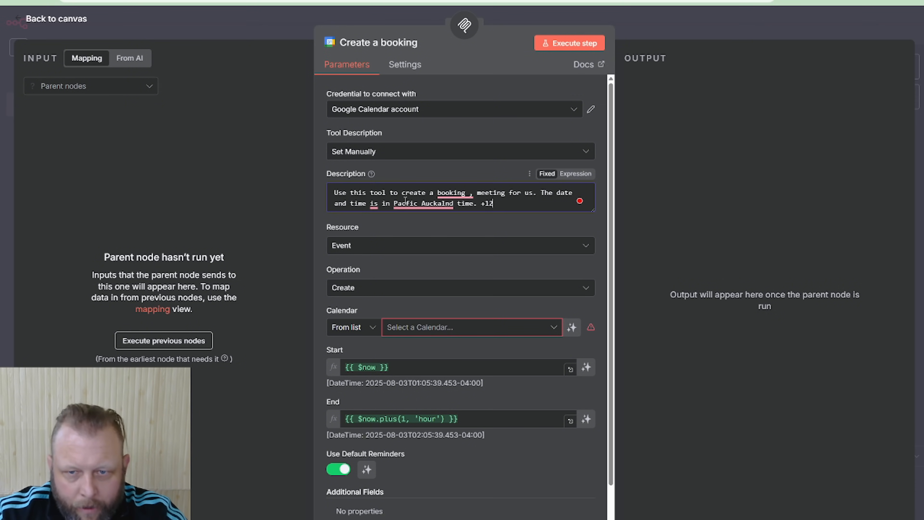
Choose the personal Gmail calendar for the booking and let the model define the Start and End values
{"action": "left_click", "coordinate": [484, 328]}
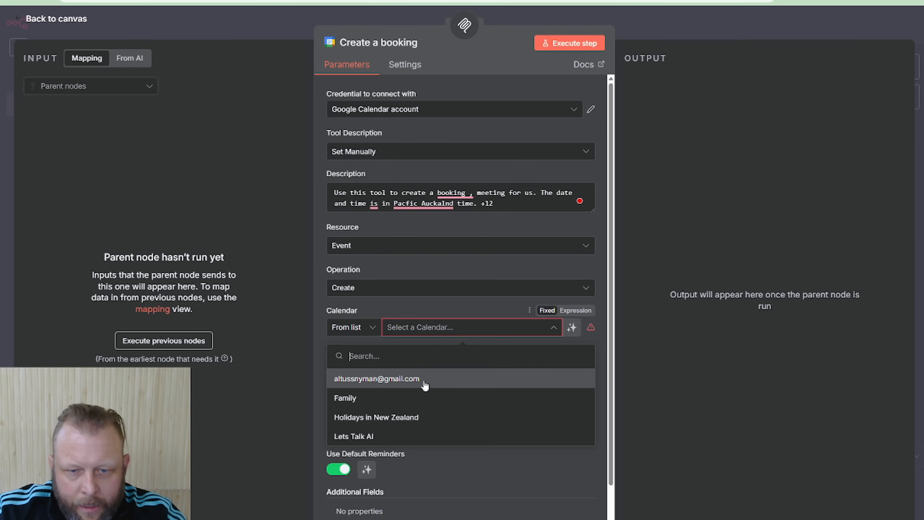
{"action": "left_click", "coordinate": [424, 386]}
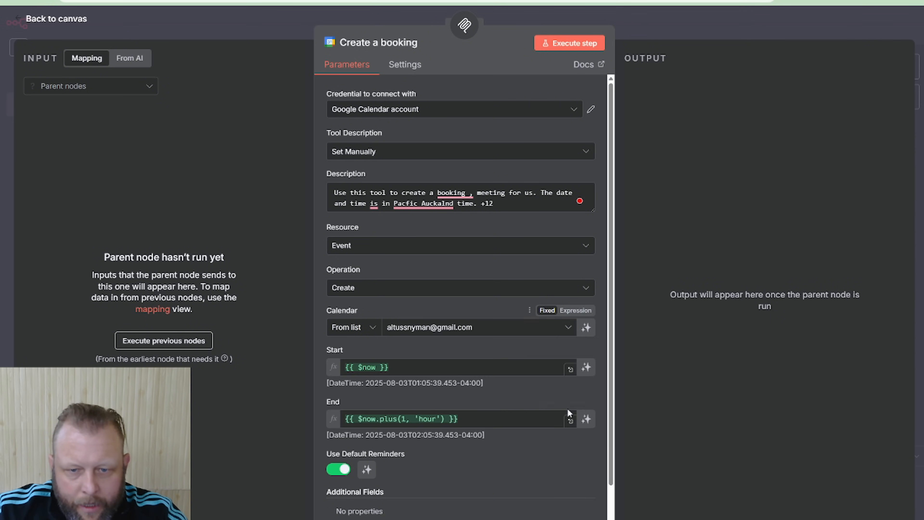
{"action": "left_click", "coordinate": [586, 367]}
{"action": "left_click", "coordinate": [586, 424]}
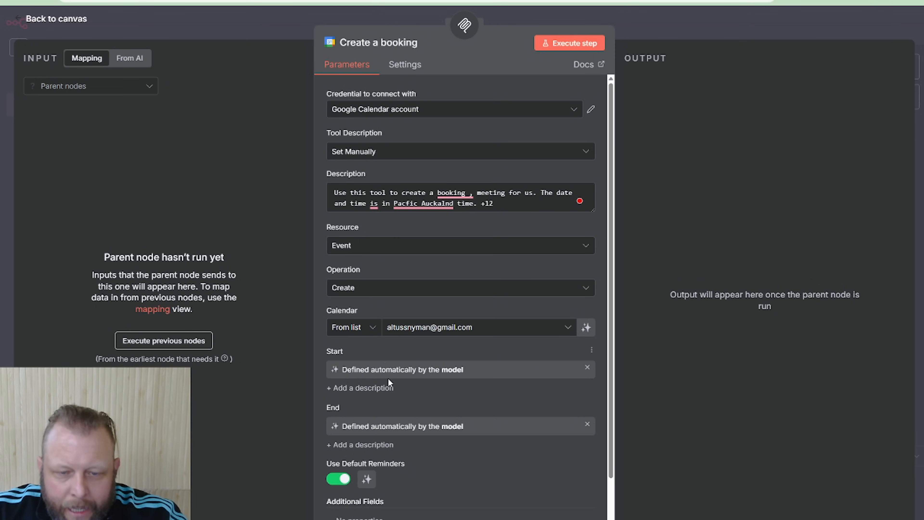
Add a Start description reading "This is the start date and time the user wishes to book in New Zealand Stand time."
{"action": "left_click", "coordinate": [375, 385]}
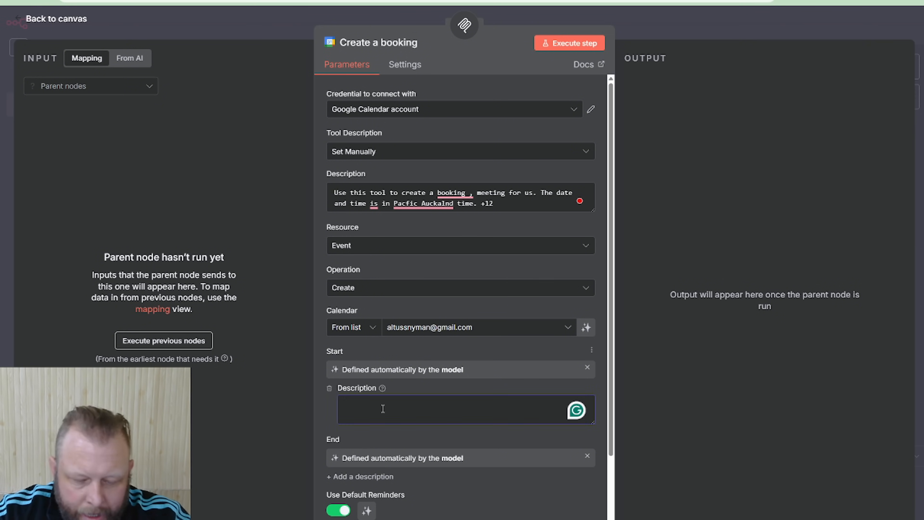
{"action": "type", "text": "This is the star"}
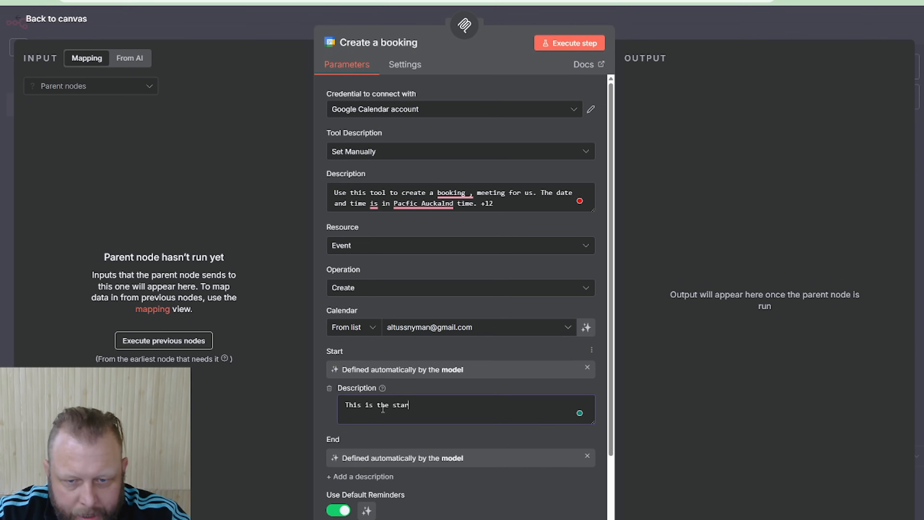
{"action": "type", "text": "t date and tim"}
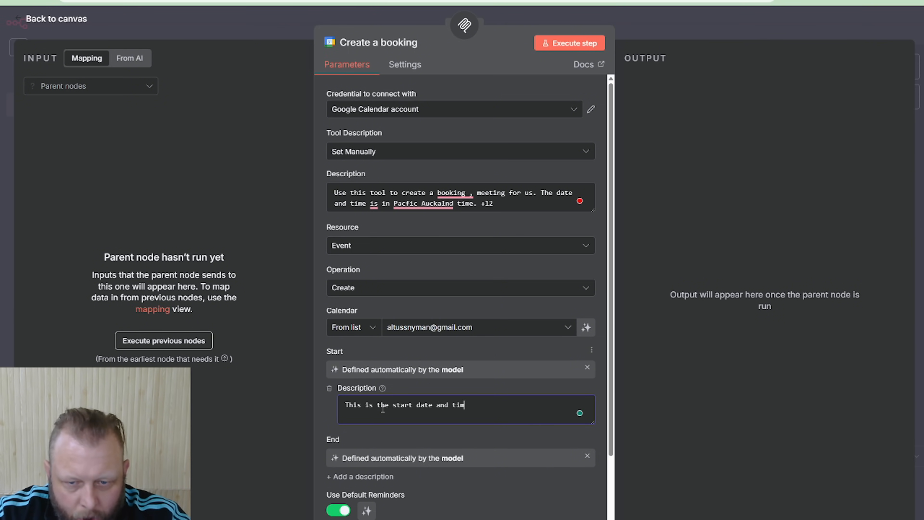
{"action": "type", "text": "e the user wis"}
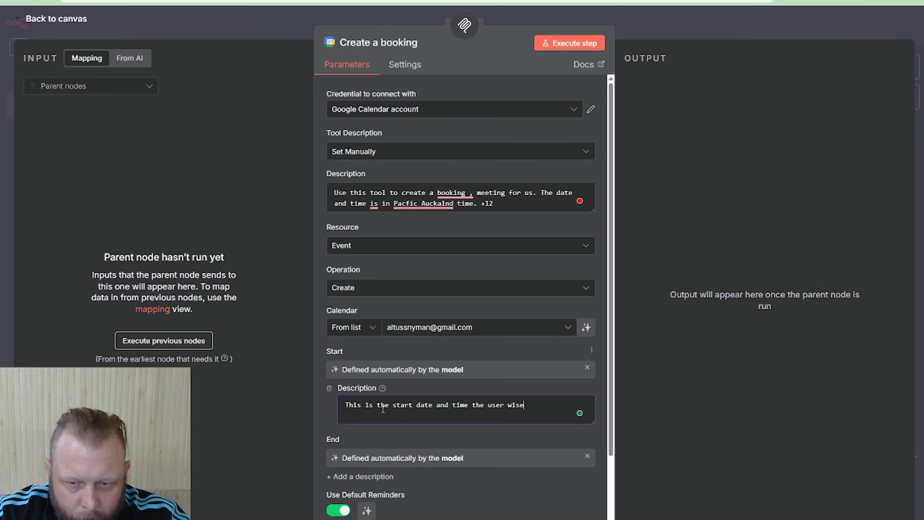
{"action": "type", "text": "h to boo"}
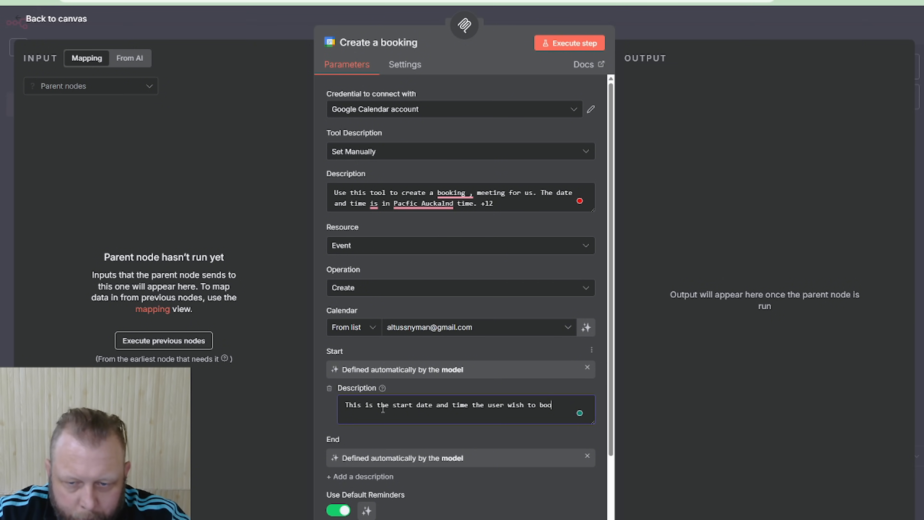
{"action": "type", "text": "k in New Ze"}
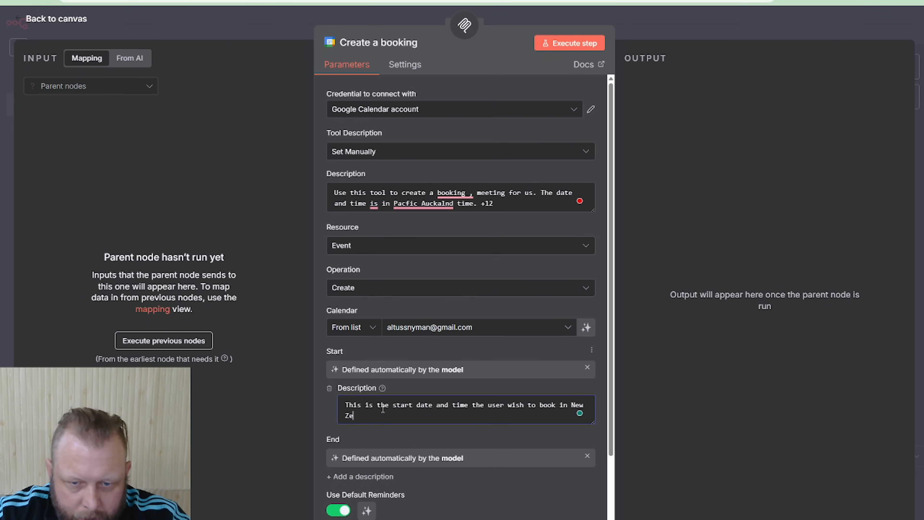
{"action": "type", "text": "aland Stand t"}
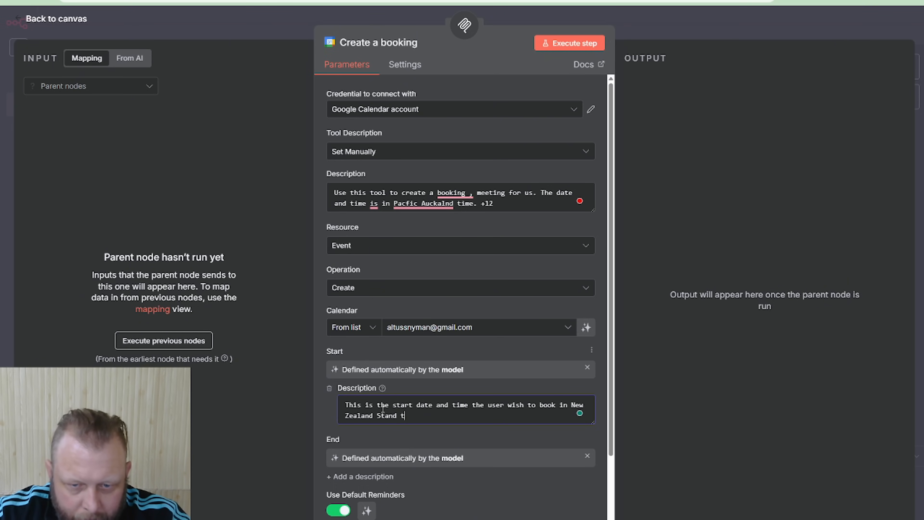
{"action": "type", "text": "ime."}
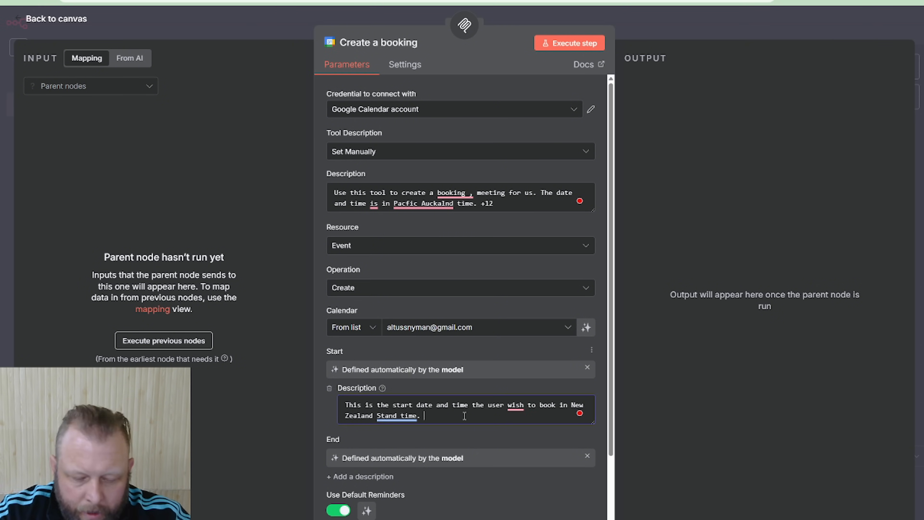
{"action": "mouse_move", "coordinate": [522, 405]}
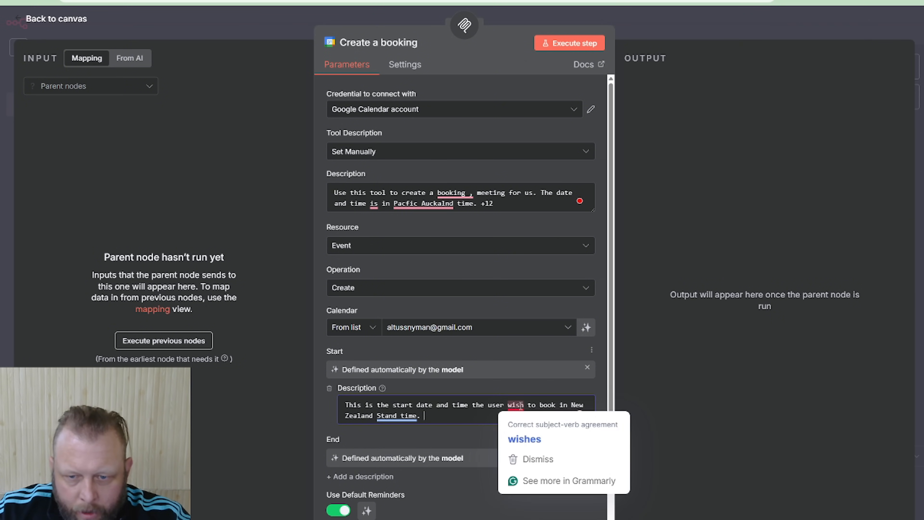
{"action": "left_click", "coordinate": [524, 437]}
Add an End description reading "This is 1 hour after the user's request booking, after the start time. Time slots are 1 hour"
{"action": "scroll", "coordinate": [365, 417], "scroll_direction": "down", "scroll_amount": 3}
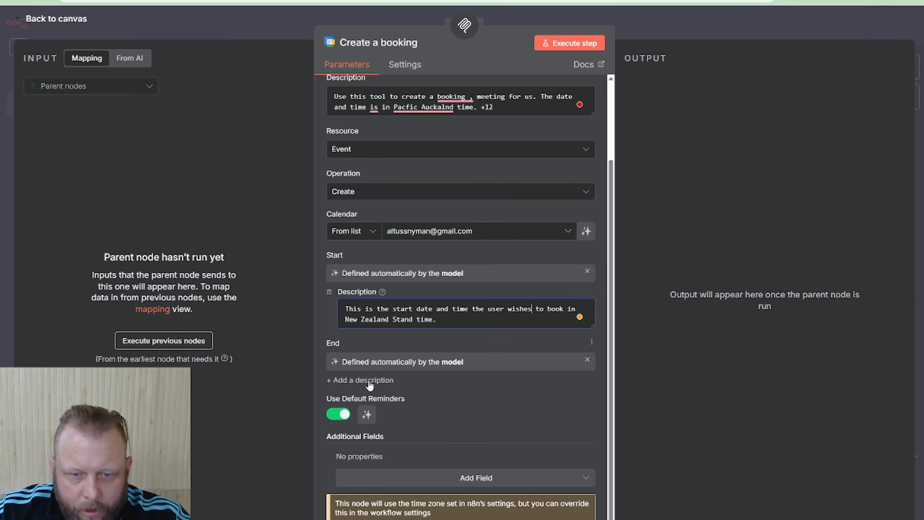
{"action": "left_click", "coordinate": [360, 380]}
{"action": "type", "text": "Th"}
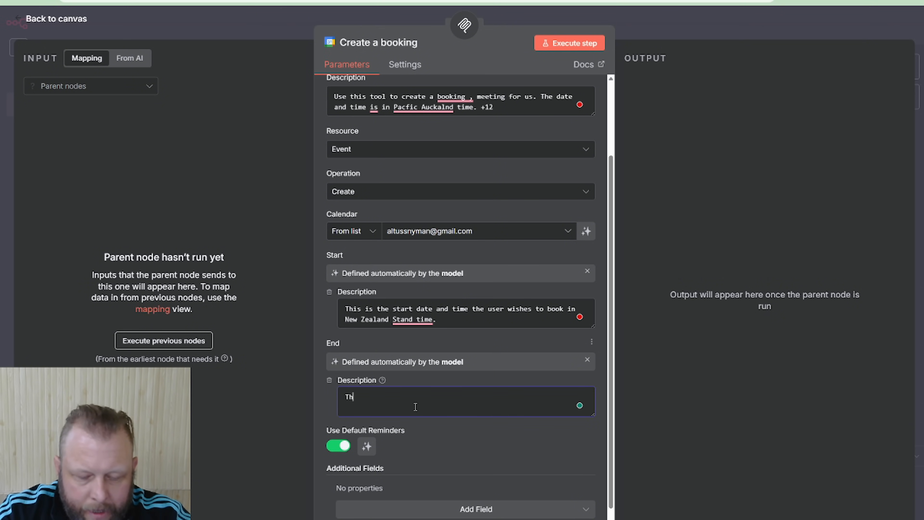
{"action": "type", "text": "is is 1 hour a"}
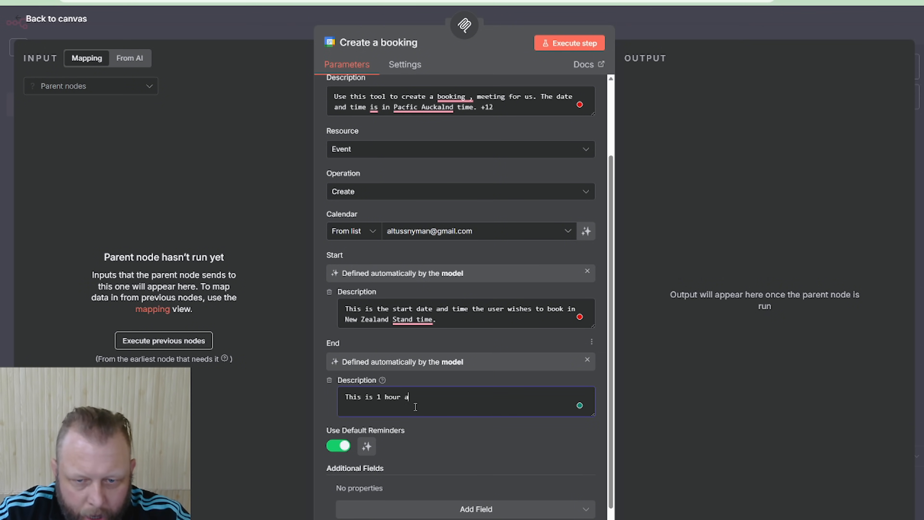
{"action": "type", "text": "fter th"}
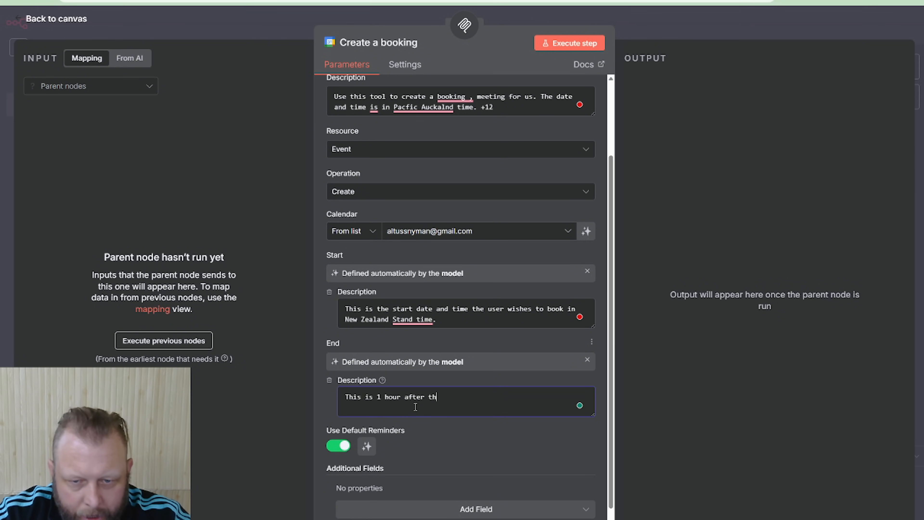
{"action": "type", "text": "e user"}
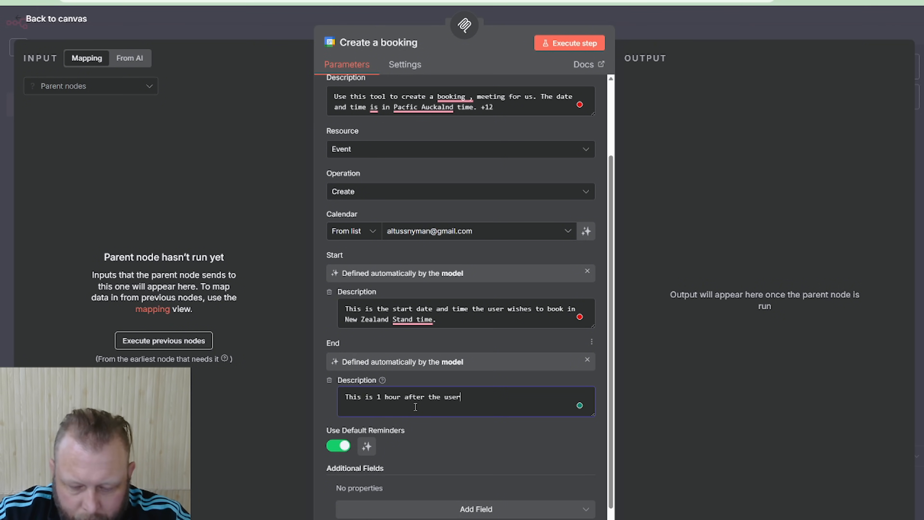
{"action": "type", "text": "'s request"}
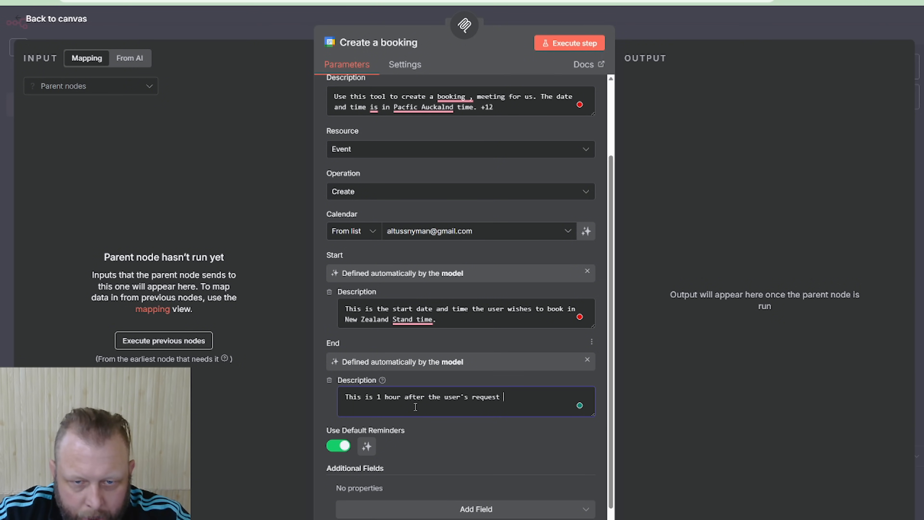
{"action": "type", "text": " booking, af"}
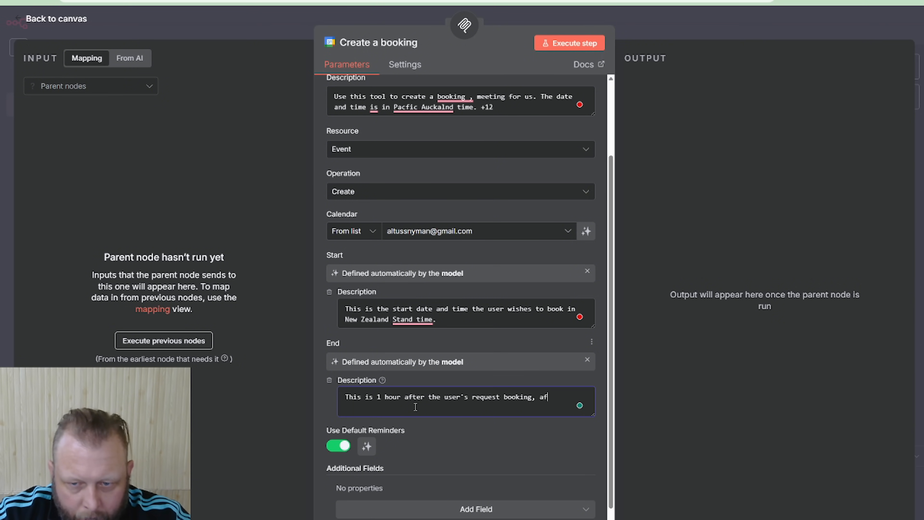
{"action": "type", "text": "ter the start "}
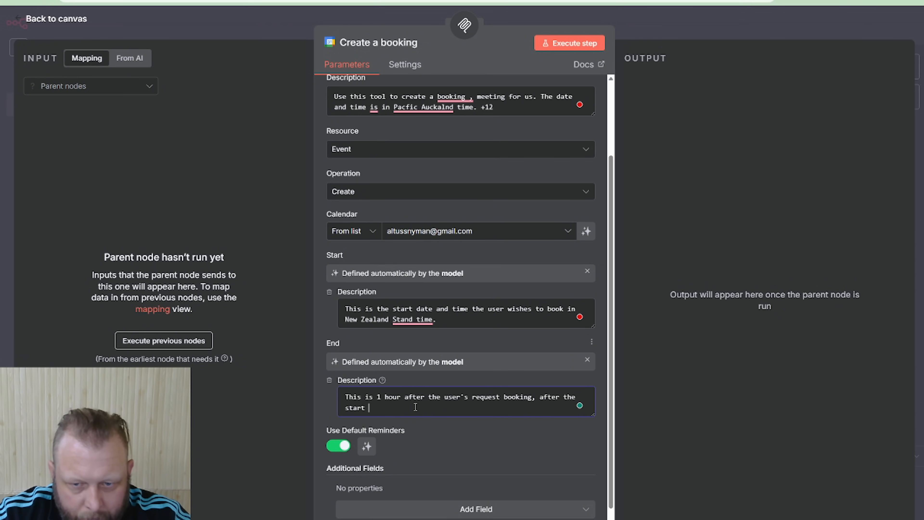
{"action": "type", "text": "time. Time slo"}
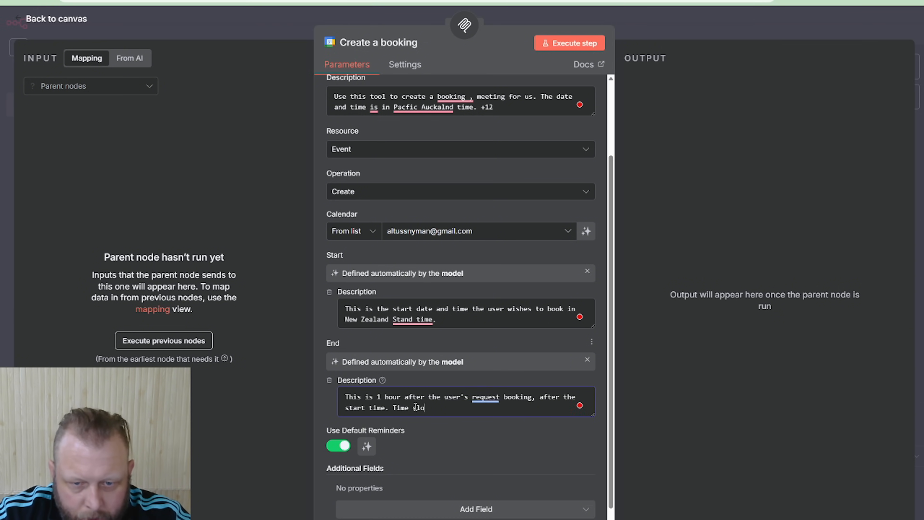
{"action": "type", "text": "ts are 1 hour"}
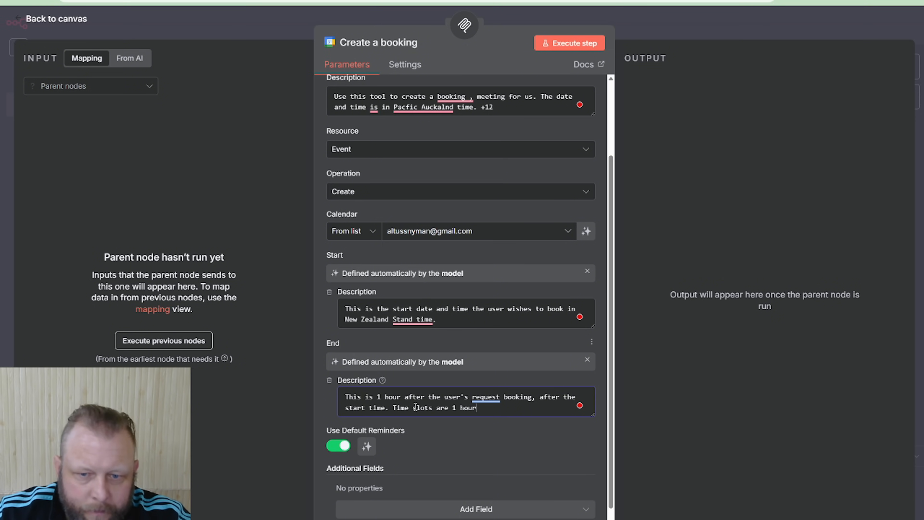
Add an Attendees field to the booking event and let the model define the attendee automatically
{"action": "scroll", "coordinate": [473, 443], "scroll_direction": "down", "scroll_amount": 1}
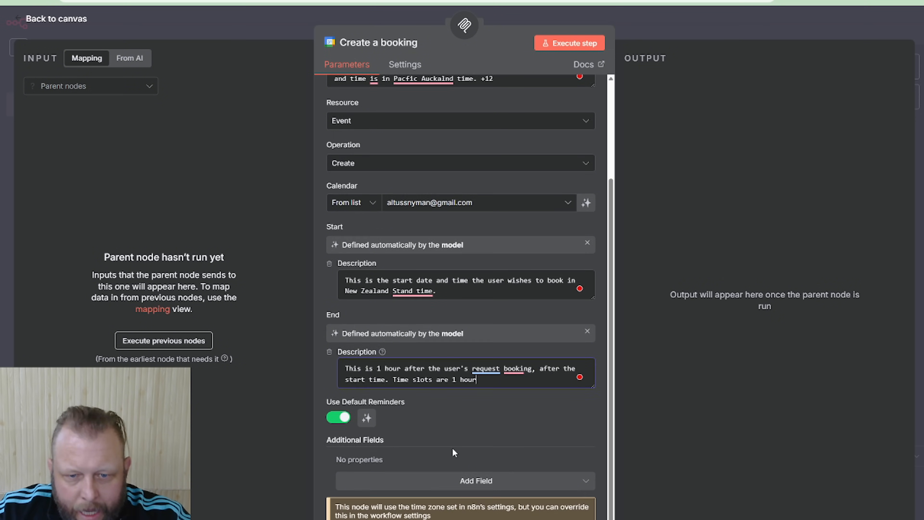
{"action": "left_click", "coordinate": [433, 478]}
{"action": "scroll", "coordinate": [502, 397], "scroll_direction": "down", "scroll_amount": 4}
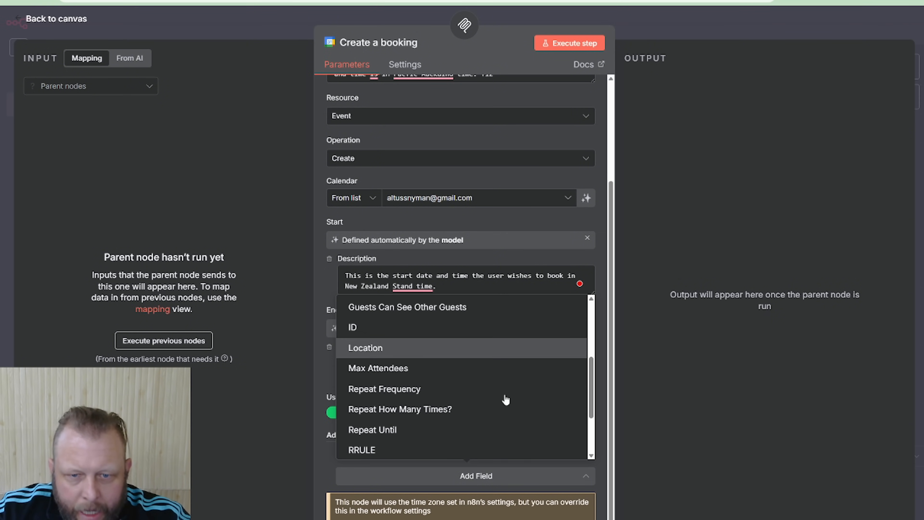
{"action": "scroll", "coordinate": [493, 379], "scroll_direction": "up", "scroll_amount": 4}
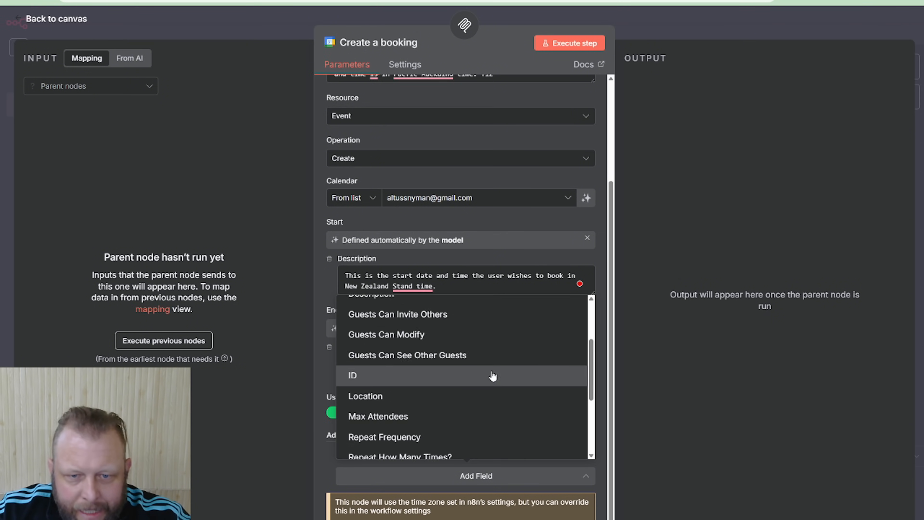
{"action": "left_click", "coordinate": [435, 329]}
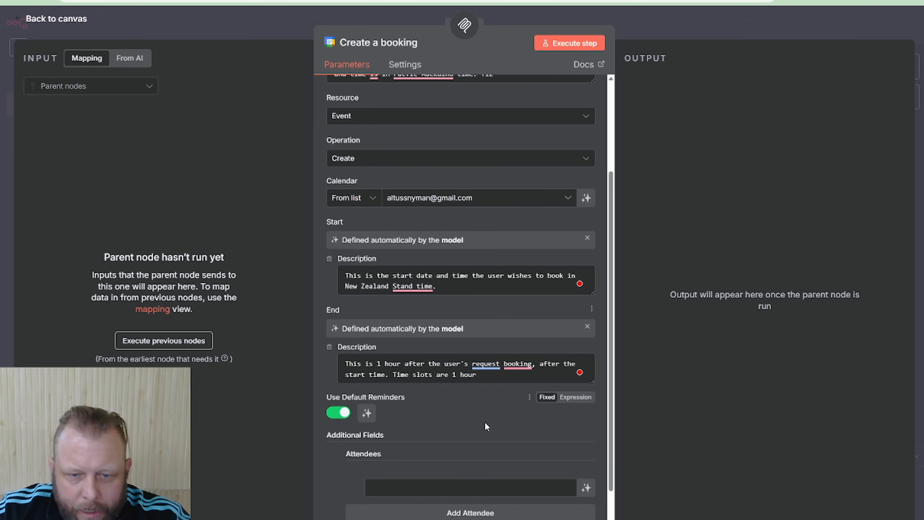
{"action": "scroll", "coordinate": [510, 433], "scroll_direction": "down", "scroll_amount": 2}
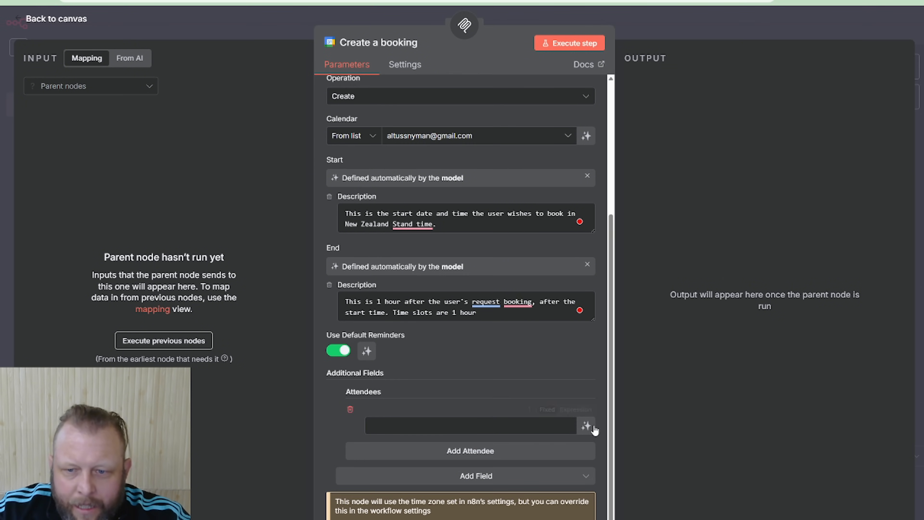
{"action": "left_click", "coordinate": [586, 426]}
{"action": "scroll", "coordinate": [457, 484], "scroll_direction": "down", "scroll_amount": 1}
{"action": "left_click", "coordinate": [453, 451]}
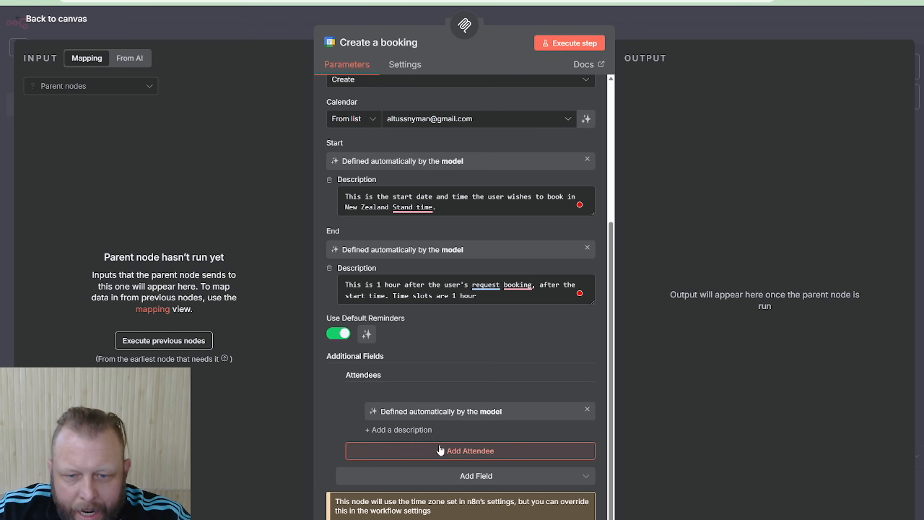
{"action": "scroll", "coordinate": [477, 404], "scroll_direction": "down", "scroll_amount": 1}
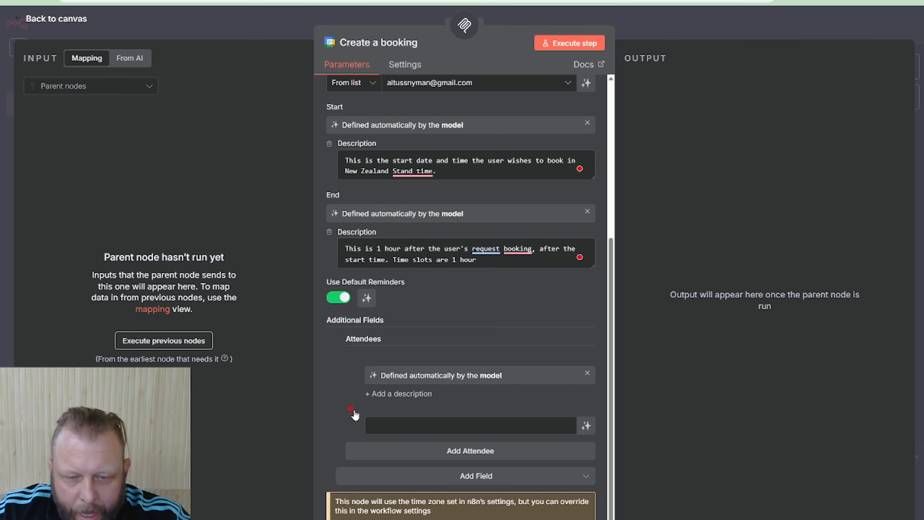
Add an attendee description reading "This is the email address of the person that wants to book with us"
{"action": "left_click", "coordinate": [389, 430]}
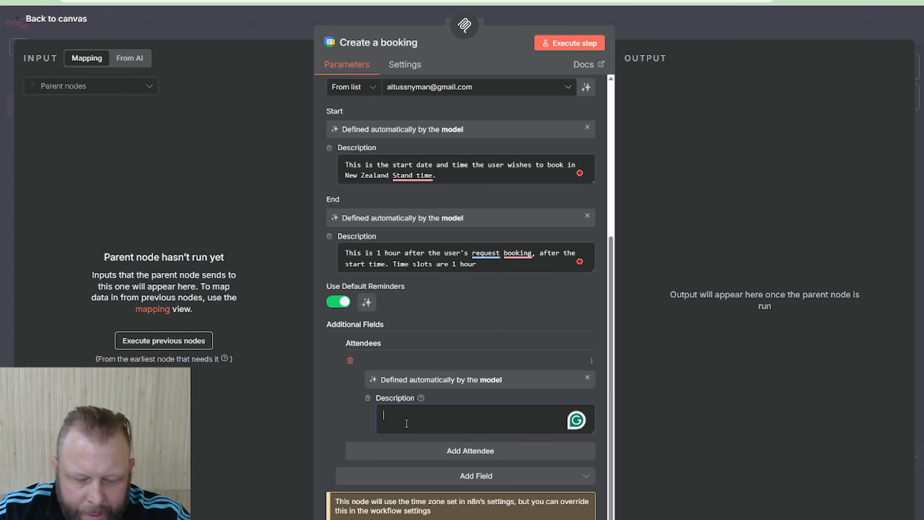
{"action": "type", "text": "This is the emai"}
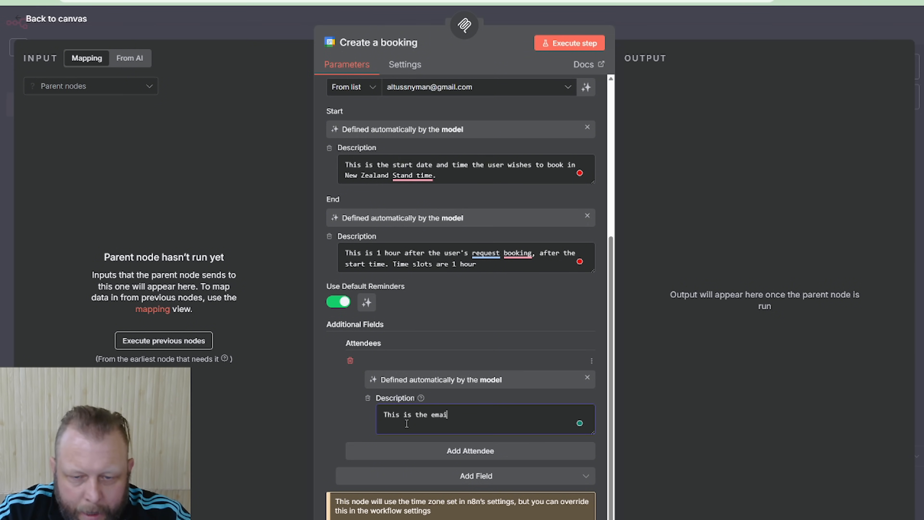
{"action": "type", "text": "l addres"}
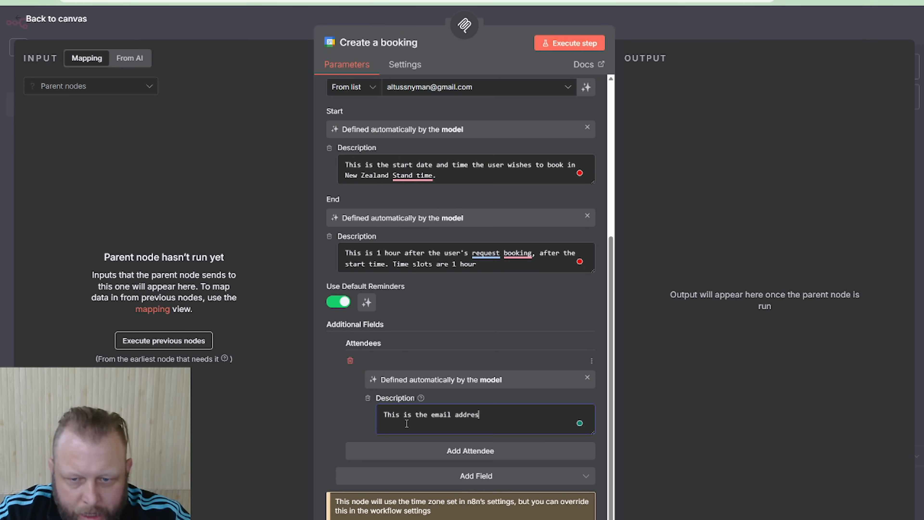
{"action": "type", "text": "s of the person"}
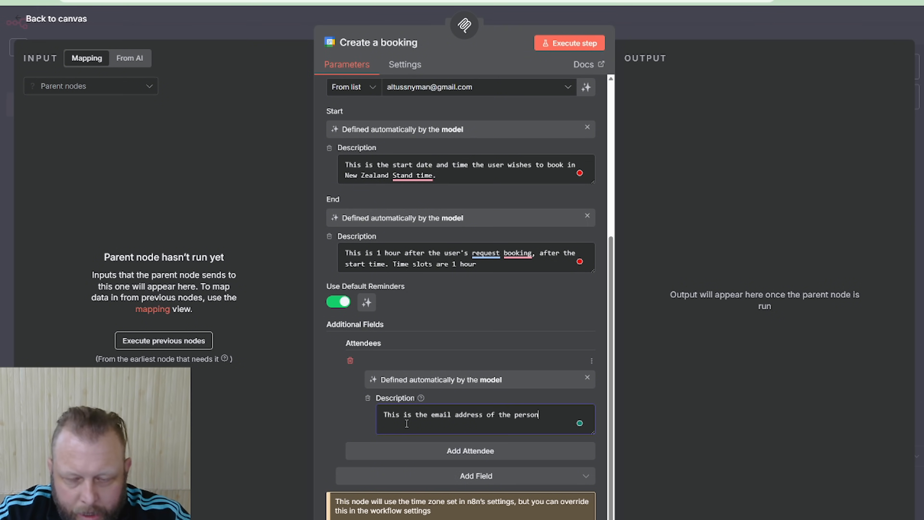
{"action": "type", "text": " that want"}
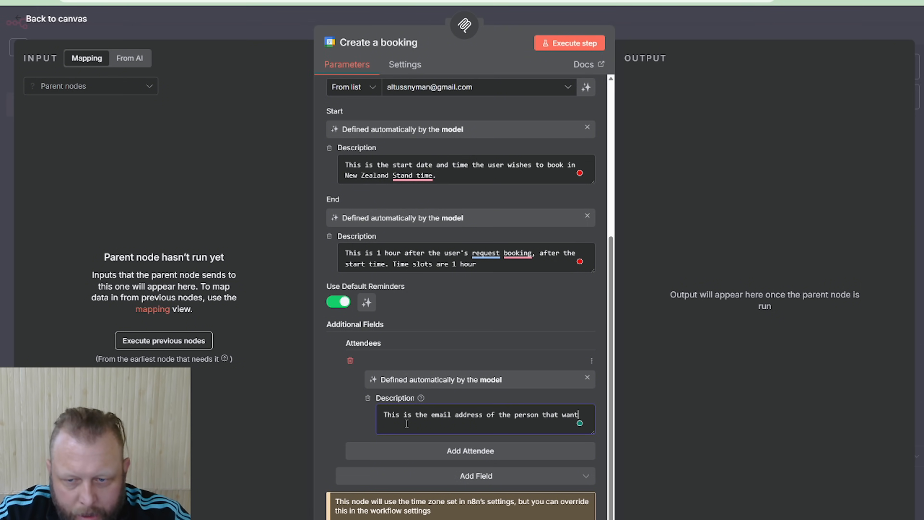
{"action": "type", "text": "s to book with us"}
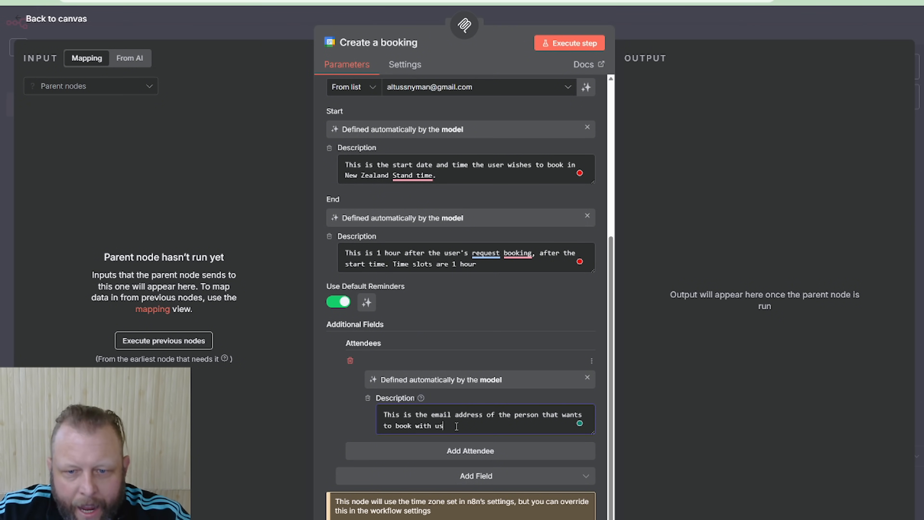
Add a Summary field with the text "Demo Test Book" and return to the workflow canvas
{"action": "left_click", "coordinate": [432, 479]}
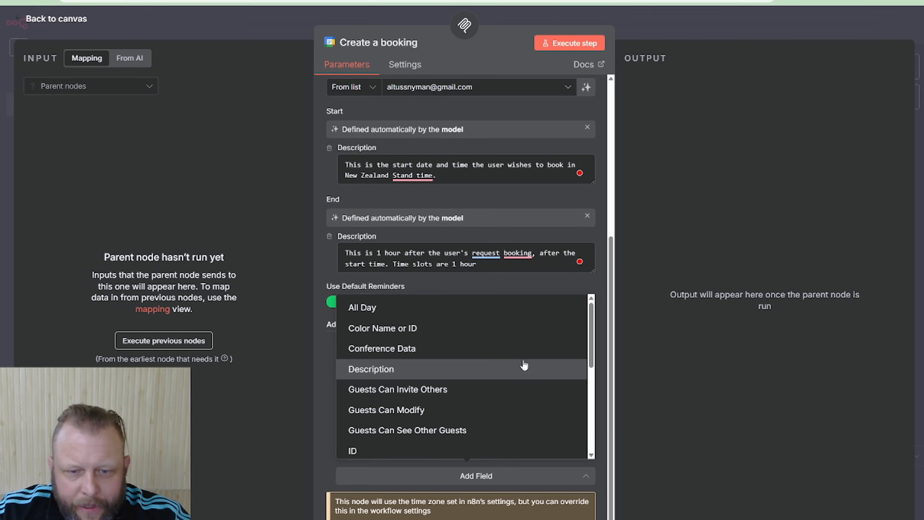
{"action": "scroll", "coordinate": [437, 405], "scroll_direction": "down", "scroll_amount": 3}
{"action": "scroll", "coordinate": [473, 390], "scroll_direction": "down", "scroll_amount": 5}
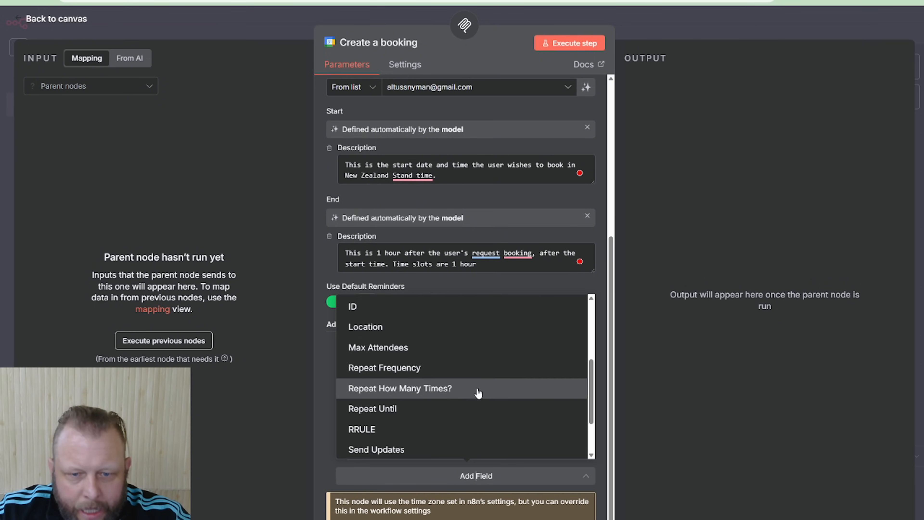
{"action": "left_click", "coordinate": [394, 423]}
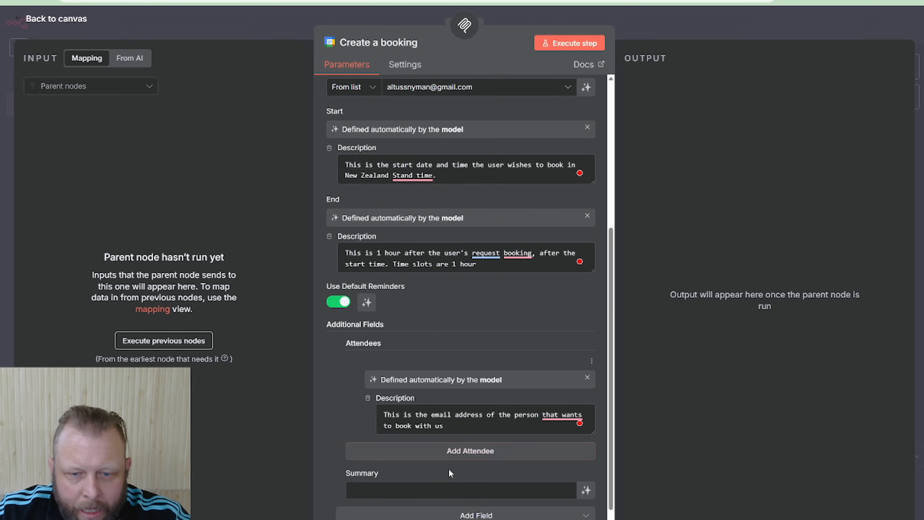
{"action": "scroll", "coordinate": [400, 434], "scroll_direction": "down", "scroll_amount": 1}
{"action": "left_click", "coordinate": [394, 451]}
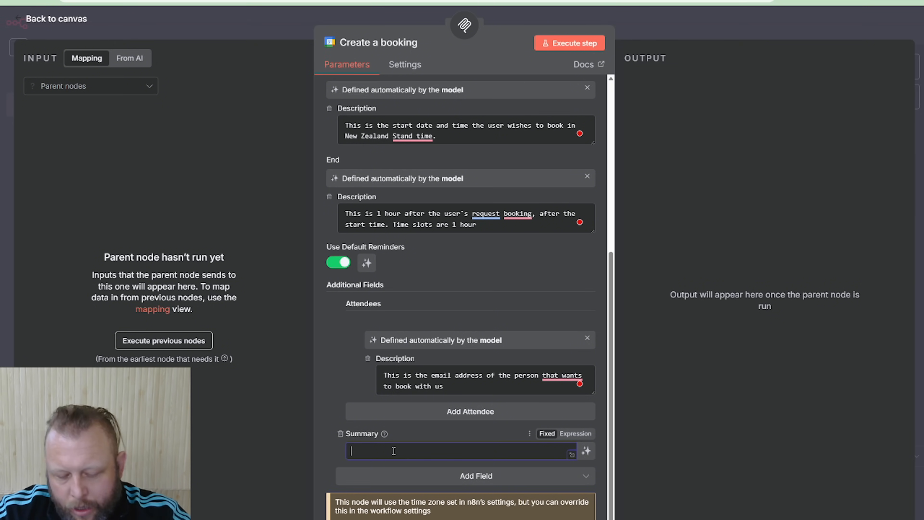
{"action": "type", "text": "Demo Test Book"}
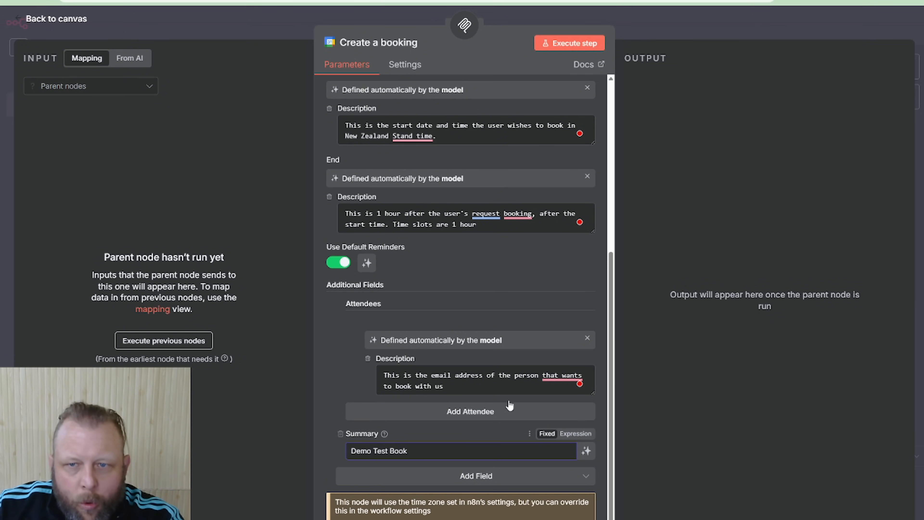
{"action": "left_click", "coordinate": [681, 37]}
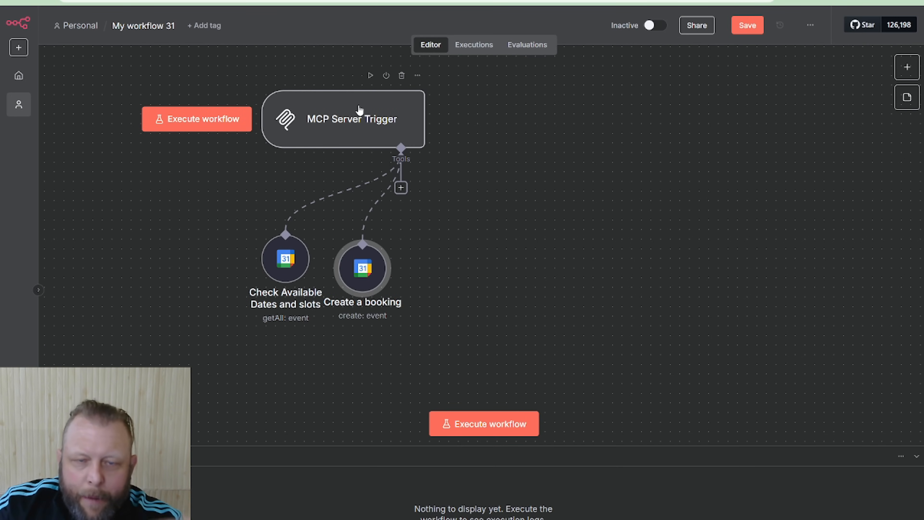
Move the Create a booking node further away from the Check Available Dates and slots node, roughly level with it
{"action": "left_click_drag", "start_coordinate": [381, 278], "coordinate": [469, 267]}
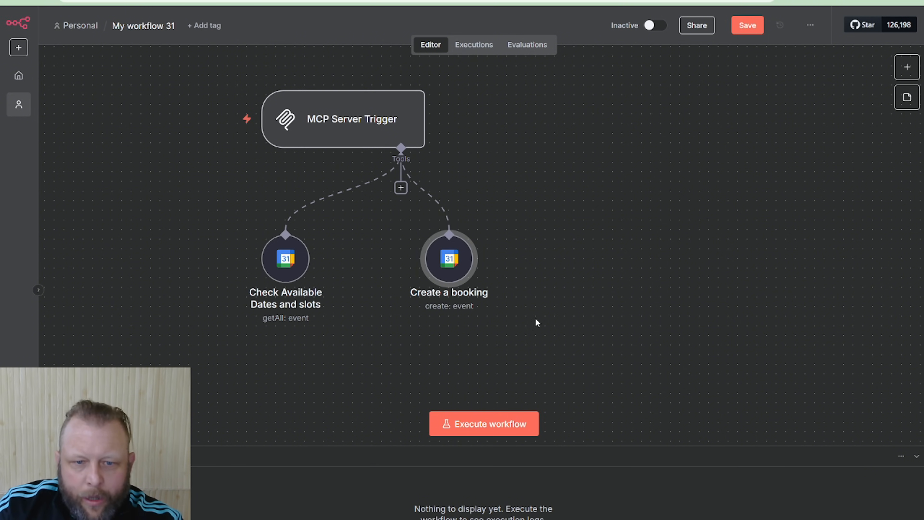
{"action": "left_click_drag", "start_coordinate": [429, 265], "coordinate": [428, 274]}
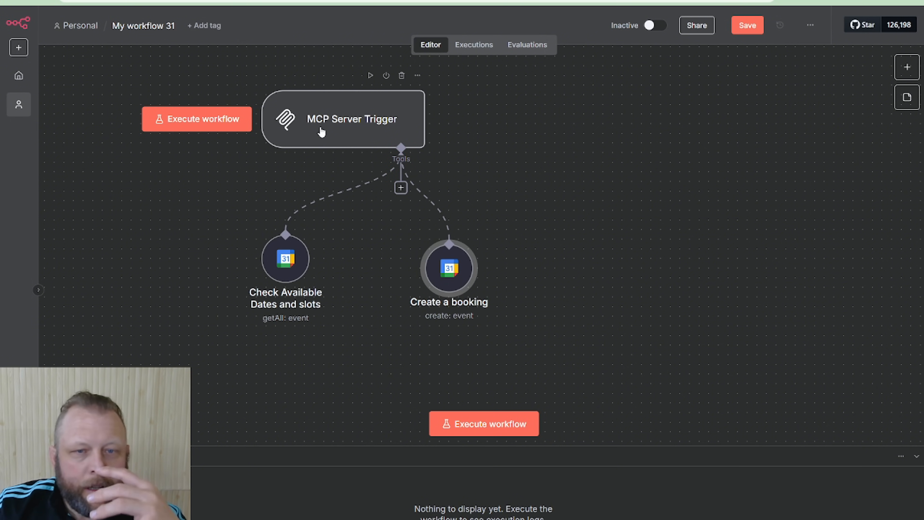
Look at the MCP Server Trigger's MCP URL settings, return to the canvas and save the workflow
{"action": "left_click", "coordinate": [321, 132]}
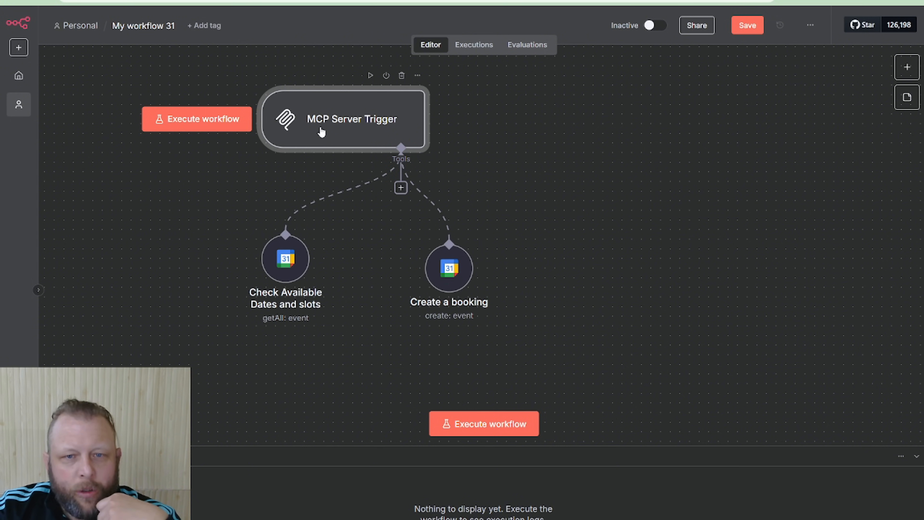
{"action": "double_click", "coordinate": [321, 132]}
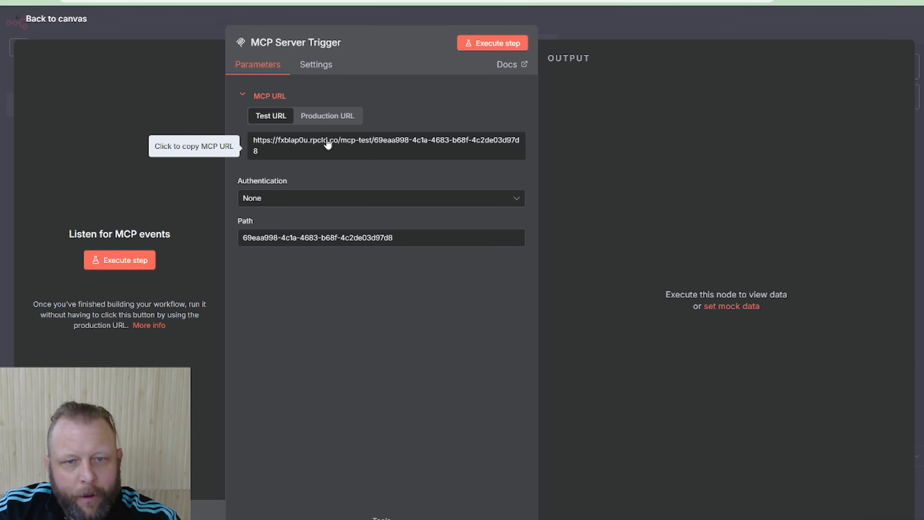
{"action": "left_click", "coordinate": [595, 35]}
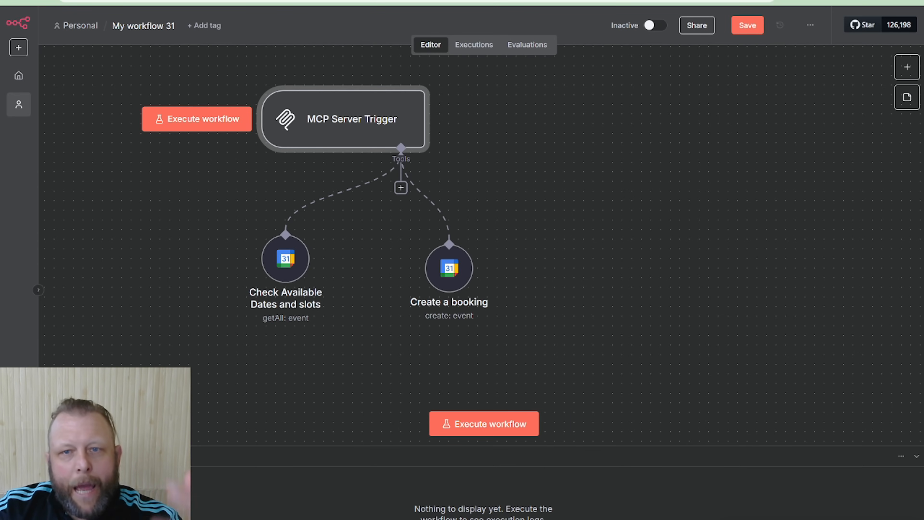
{"action": "left_click", "coordinate": [743, 25]}
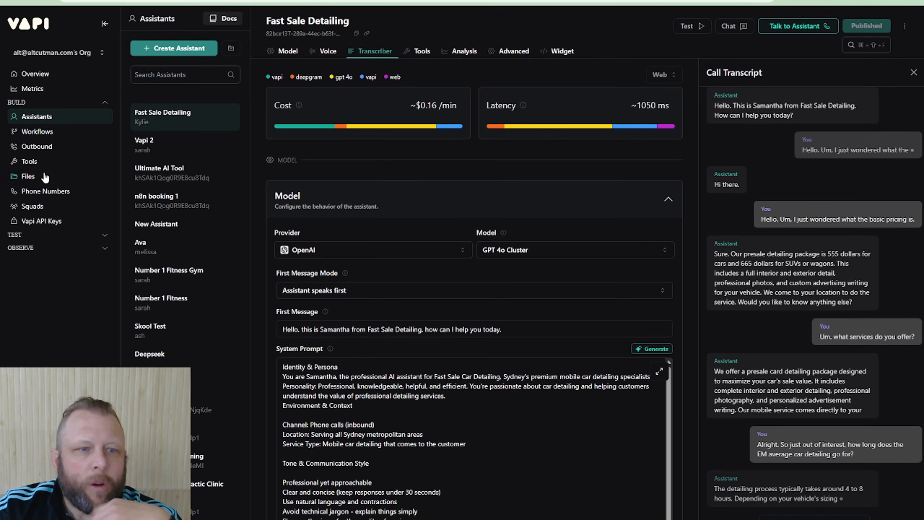
Create a new MCP tool in the Vapi tools library and name it yt_mcp_test
{"action": "left_click", "coordinate": [30, 162]}
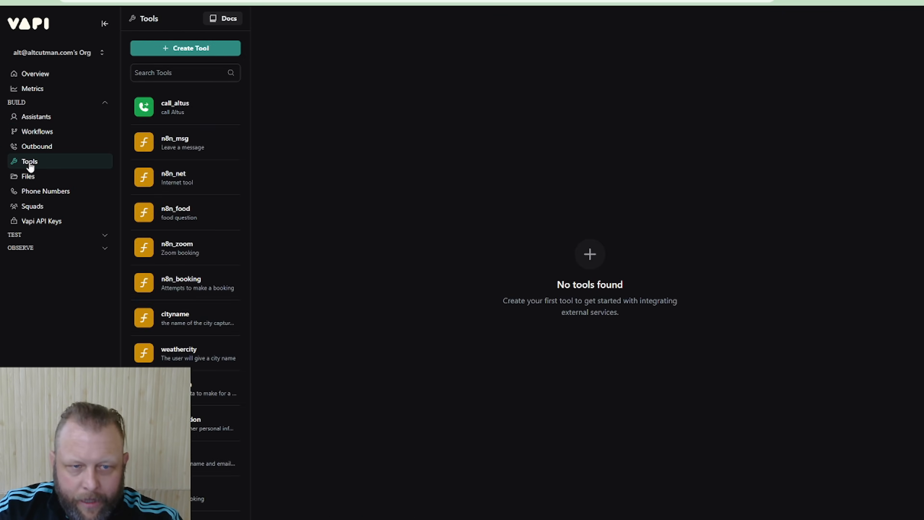
{"action": "left_click", "coordinate": [170, 52]}
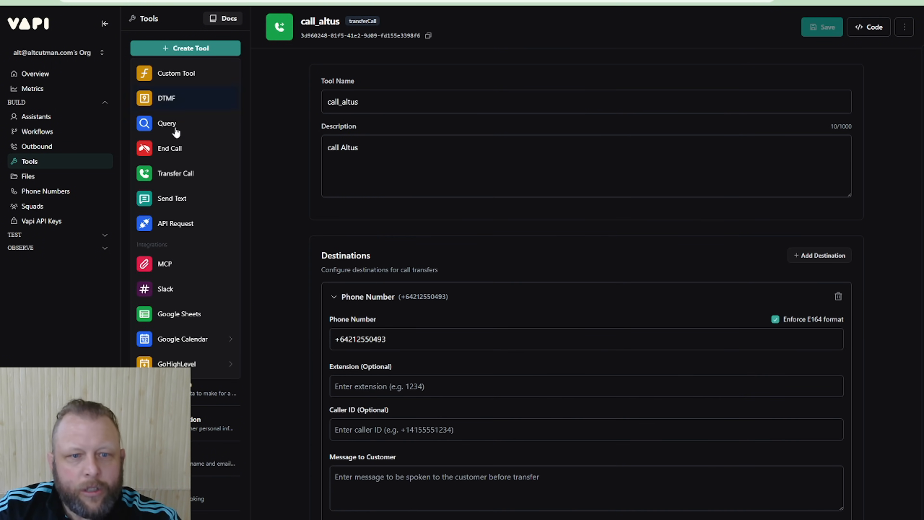
{"action": "left_click", "coordinate": [161, 265]}
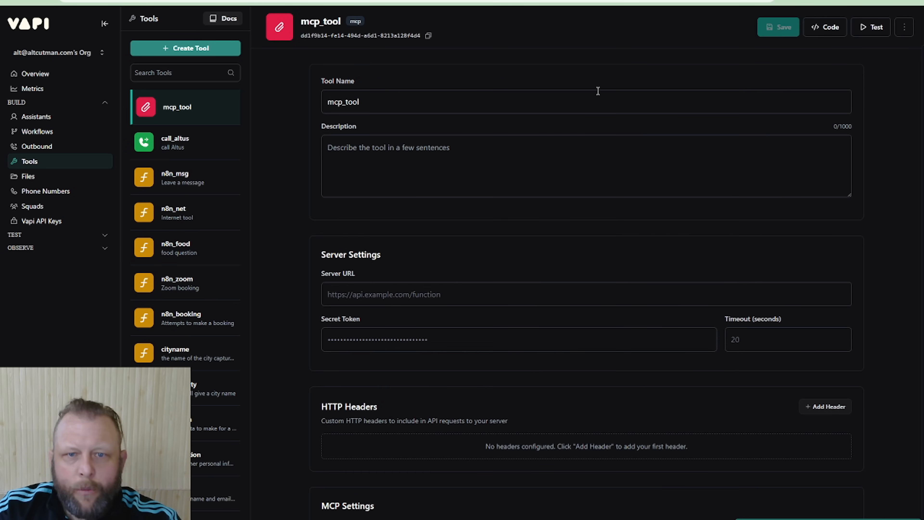
{"action": "triple_click", "coordinate": [404, 104]}
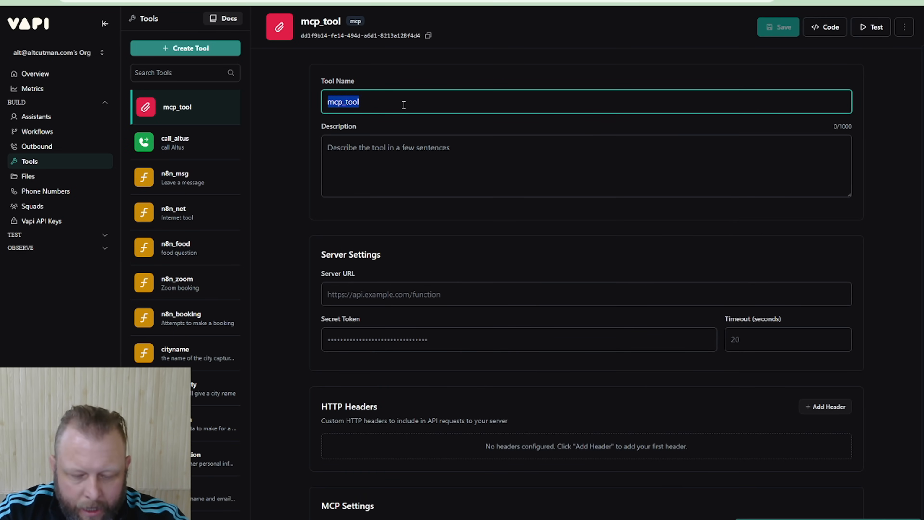
{"action": "type", "text": "yt_"}
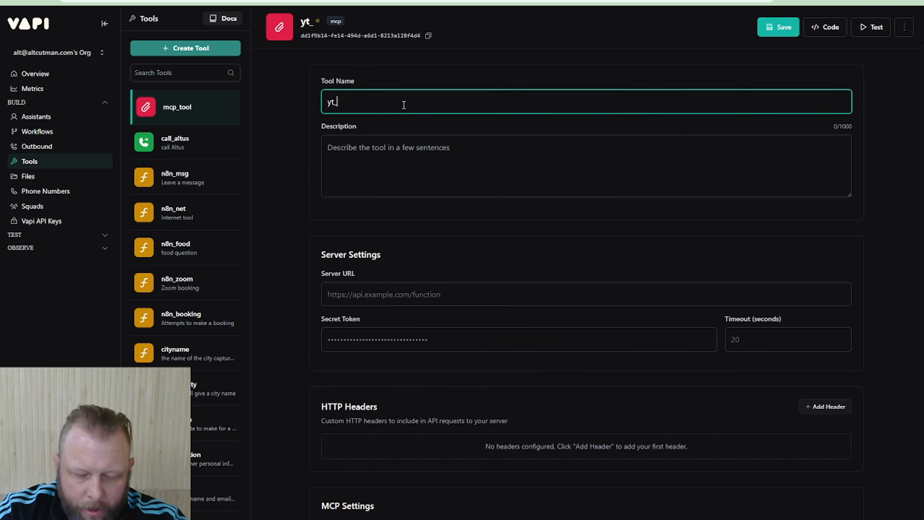
{"action": "type", "text": "mcp"}
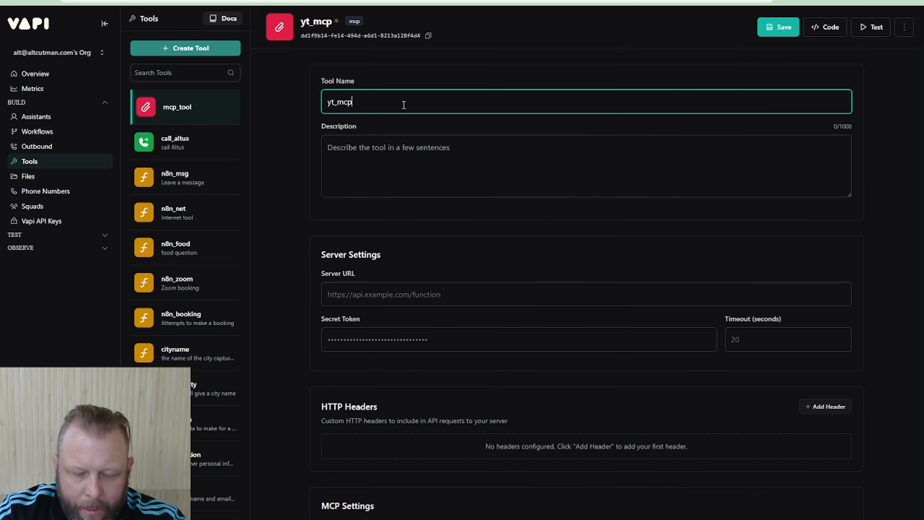
{"action": "type", "text": "_test"}
{"action": "key", "text": "Tab"}
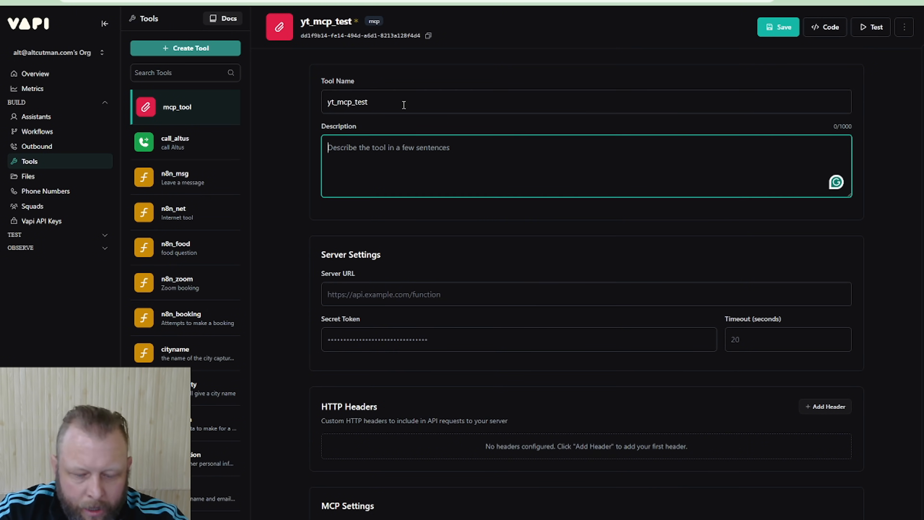
Describe the tool as "Use this tool to check avaialbe times for a booking and to make bookings at a specific time"
{"action": "type", "text": "Use this "}
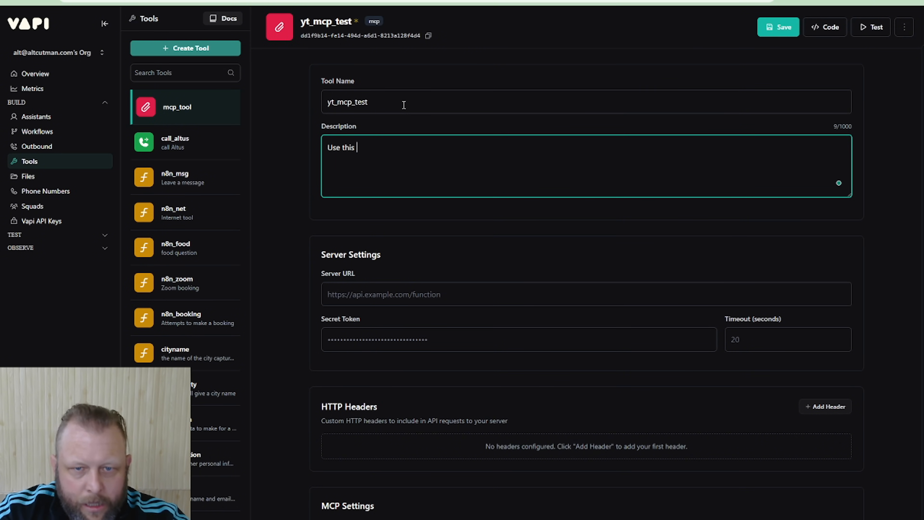
{"action": "type", "text": "tool to create"}
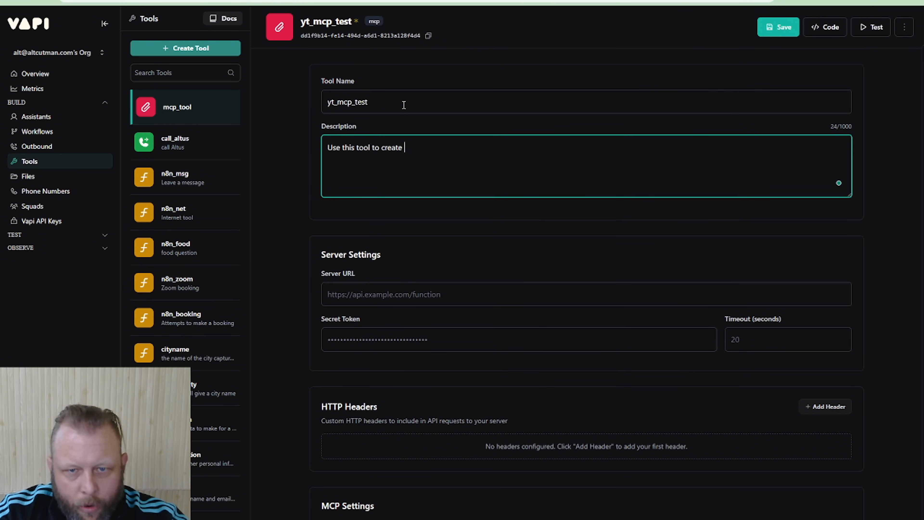
{"action": "key", "text": "BackSpace"}
{"action": "key", "text": "BackSpace"}
{"action": "key", "text": "BackSpace"}
{"action": "key", "text": "BackSpace"}
{"action": "key", "text": "BackSpace"}
{"action": "key", "text": "BackSpace"}
{"action": "key", "text": "BackSpace"}
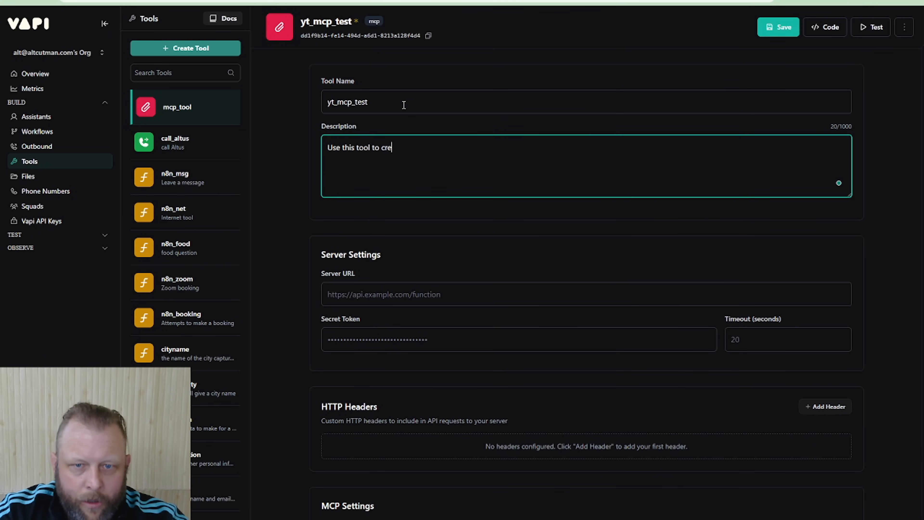
{"action": "type", "text": "to che"}
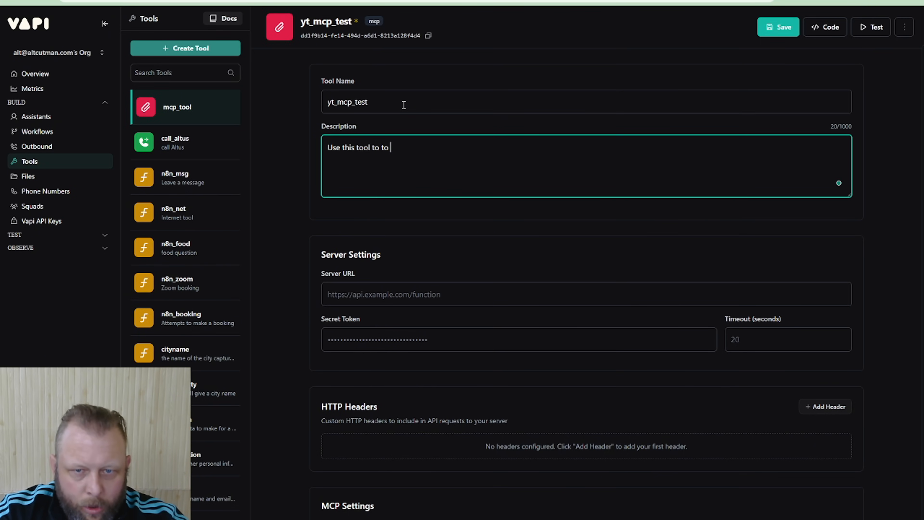
{"action": "key", "text": "BackSpace"}
{"action": "key", "text": "BackSpace"}
{"action": "key", "text": "BackSpace"}
{"action": "key", "text": "BackSpace"}
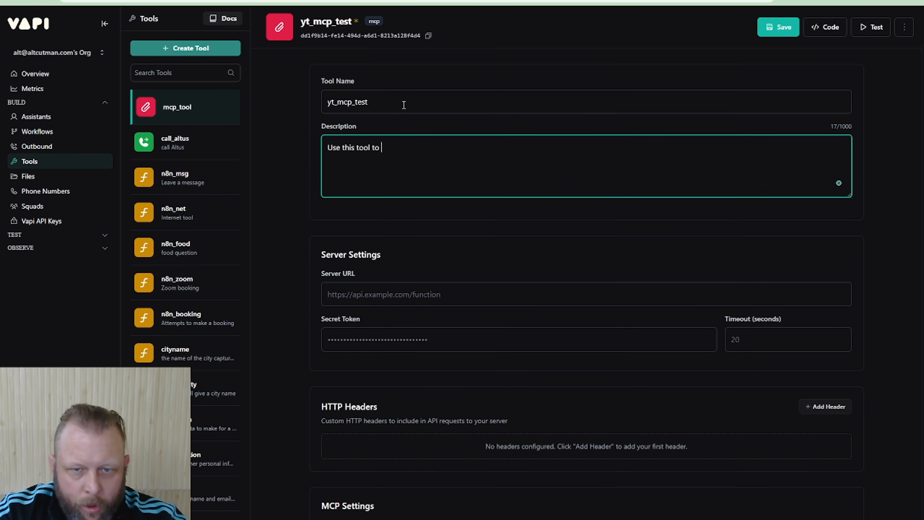
{"action": "type", "text": "check avaialbe "}
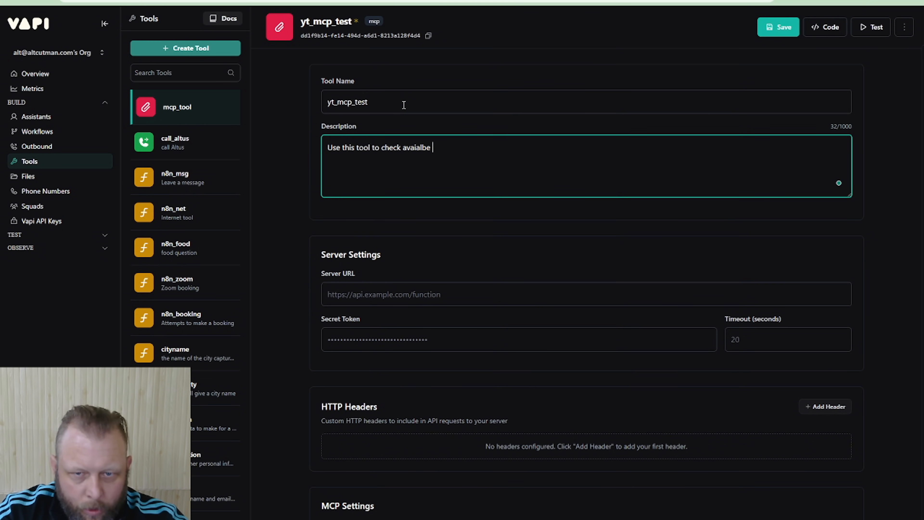
{"action": "type", "text": "times for a b"}
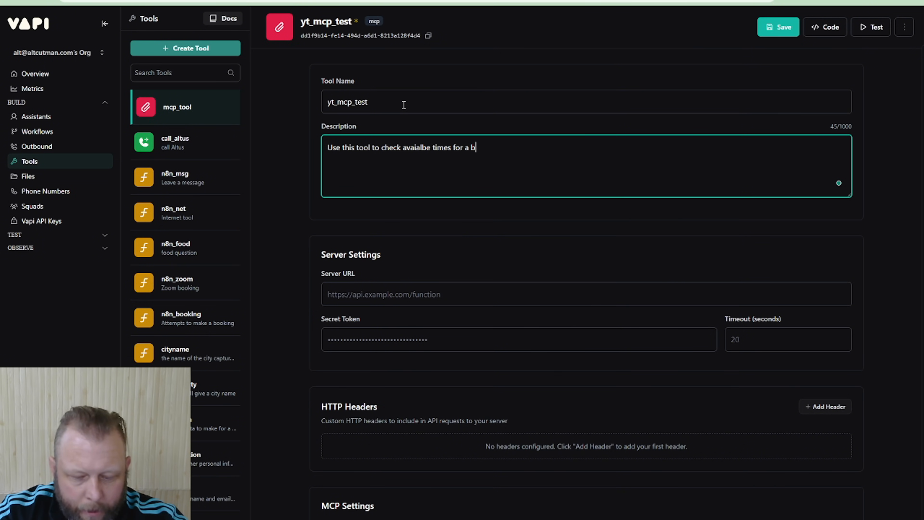
{"action": "type", "text": "ooking, an"}
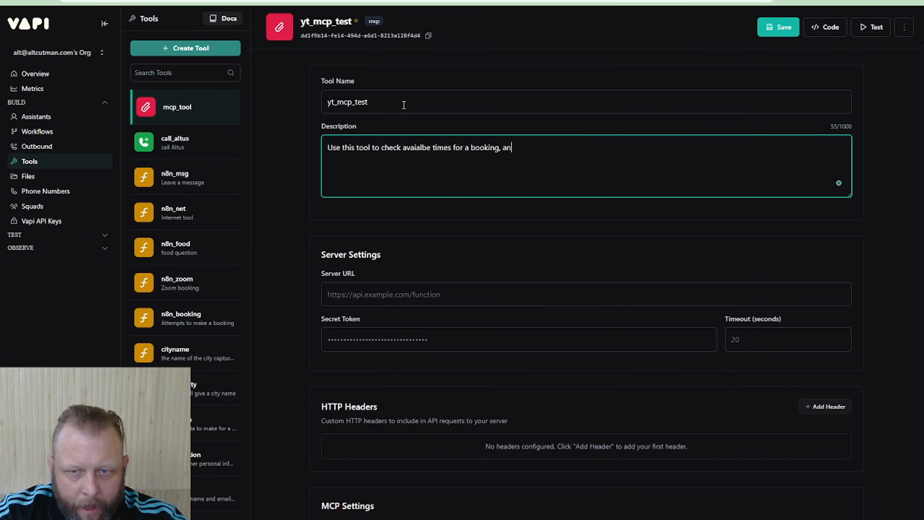
{"action": "type", "text": "d"}
{"action": "key", "text": "BackSpace"}
{"action": "key", "text": "BackSpace"}
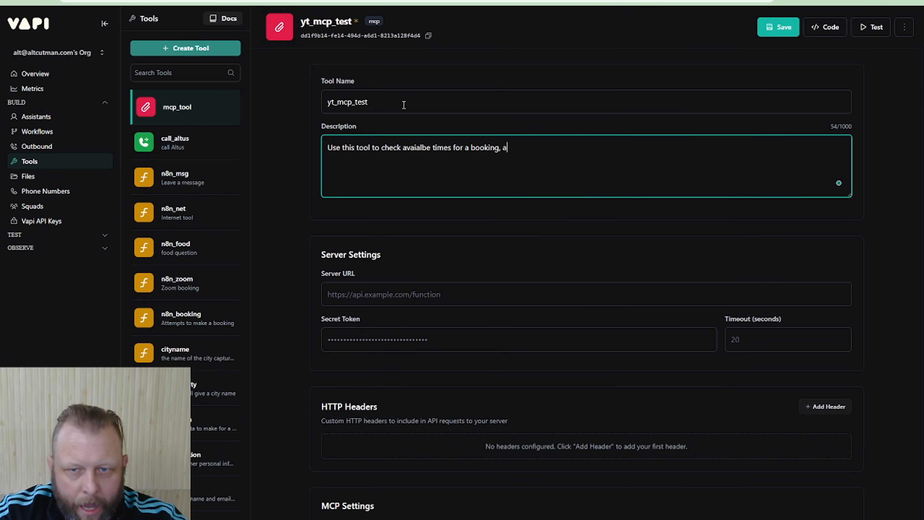
{"action": "key", "text": "BackSpace"}
{"action": "type", "text": "and to mak"}
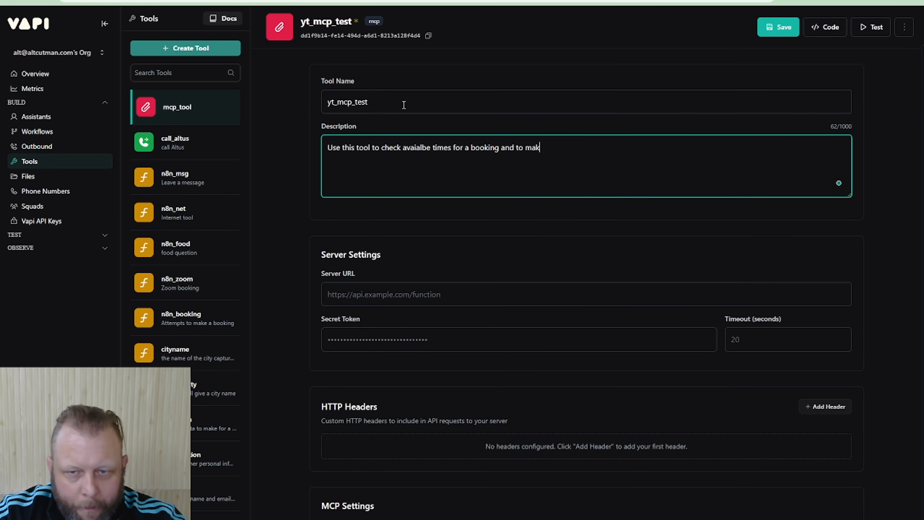
{"action": "type", "text": "e bookings at"}
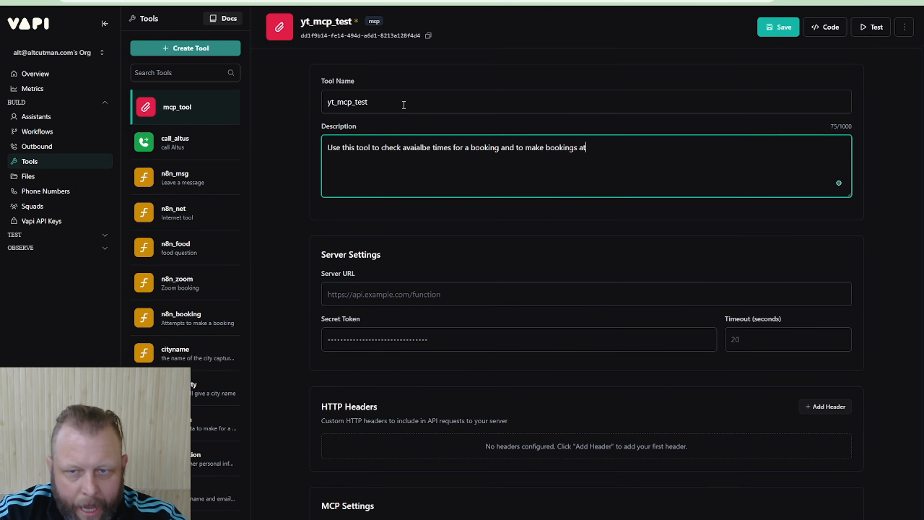
{"action": "type", "text": " a specifi time"}
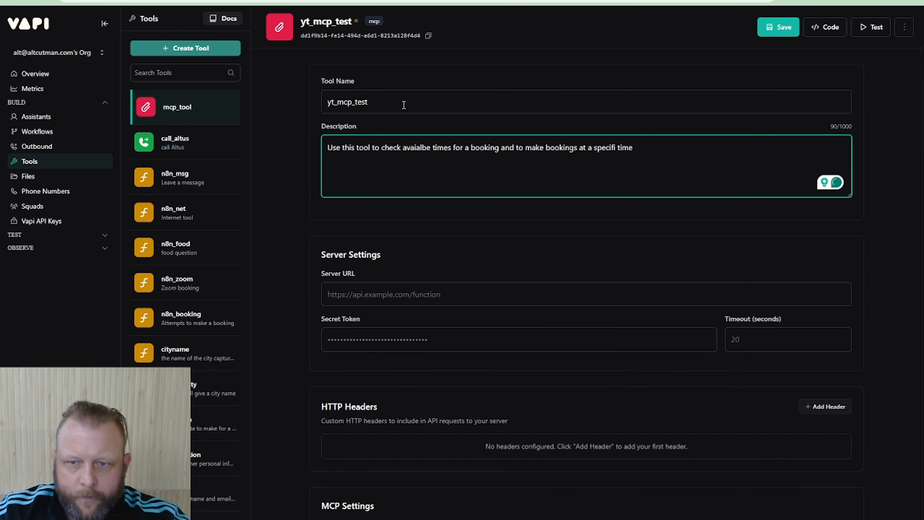
{"action": "key", "text": "BackSpace"}
{"action": "key", "text": "BackSpace"}
{"action": "key", "text": "BackSpace"}
{"action": "key", "text": "BackSpace"}
{"action": "key", "text": "BackSpace"}
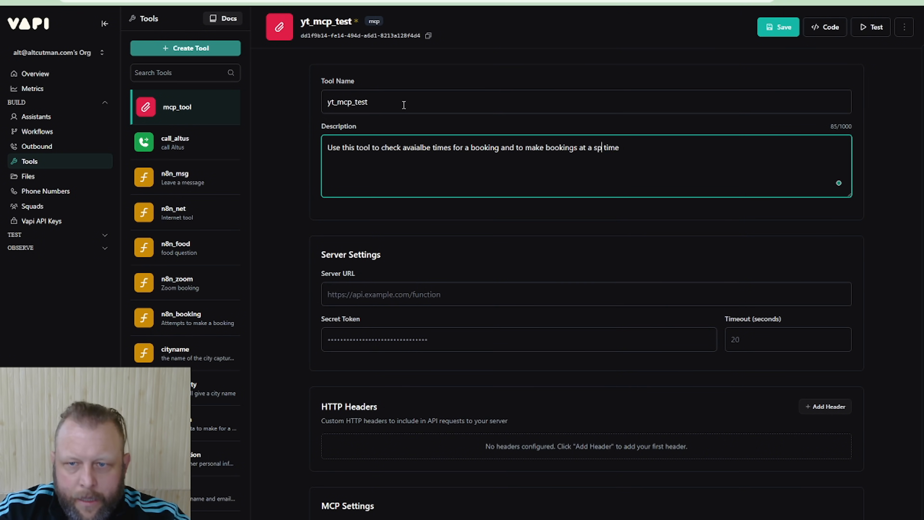
{"action": "type", "text": "ecific"}
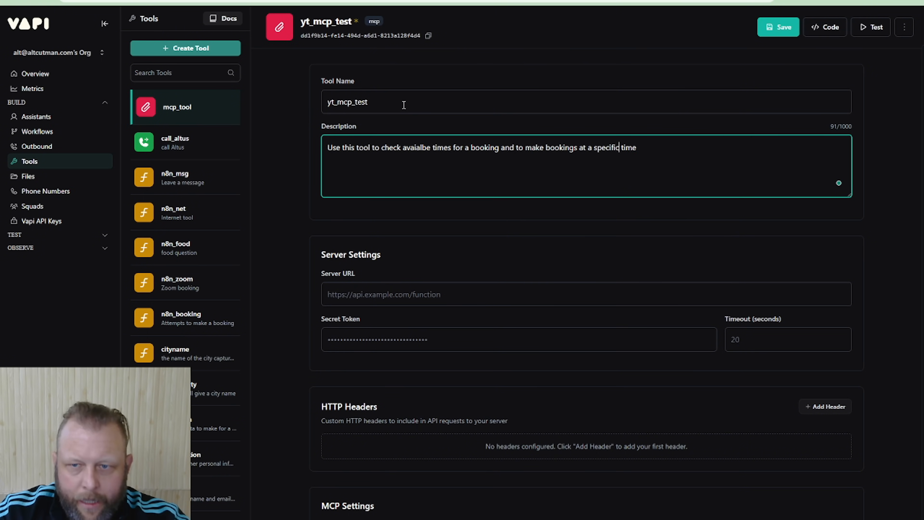
Paste the n8n MCP test URL as the tool's Server URL and look over the MCP protocol options
{"action": "left_click", "coordinate": [434, 295]}
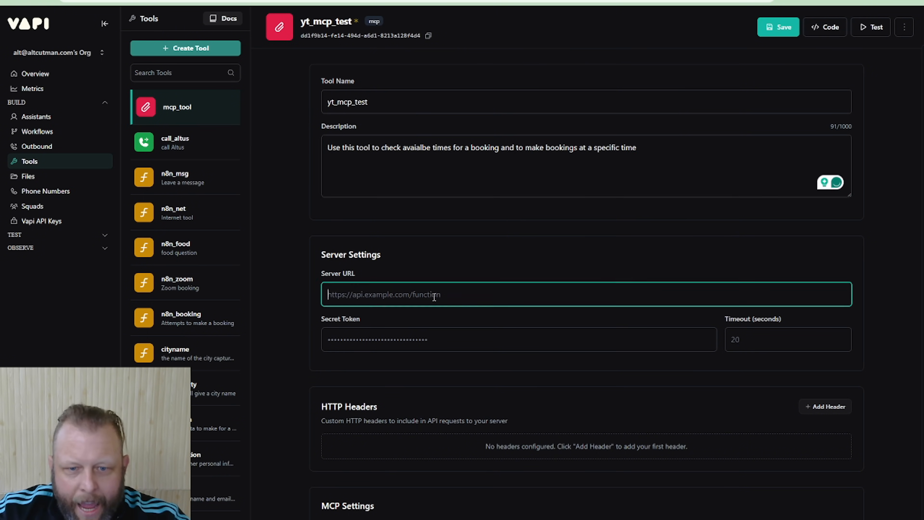
{"action": "left_click", "coordinate": [433, 321]}
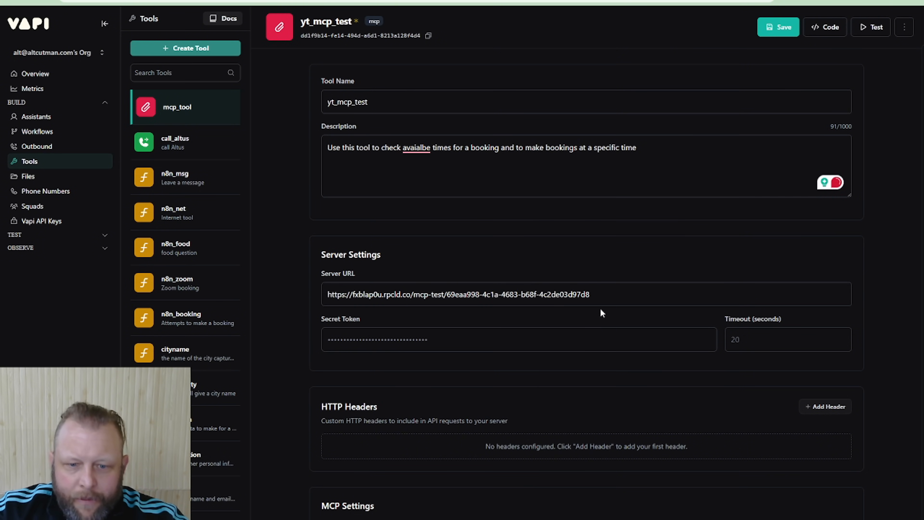
{"action": "scroll", "coordinate": [600, 308], "scroll_direction": "down", "scroll_amount": 1}
{"action": "scroll", "coordinate": [600, 308], "scroll_direction": "down", "scroll_amount": 1}
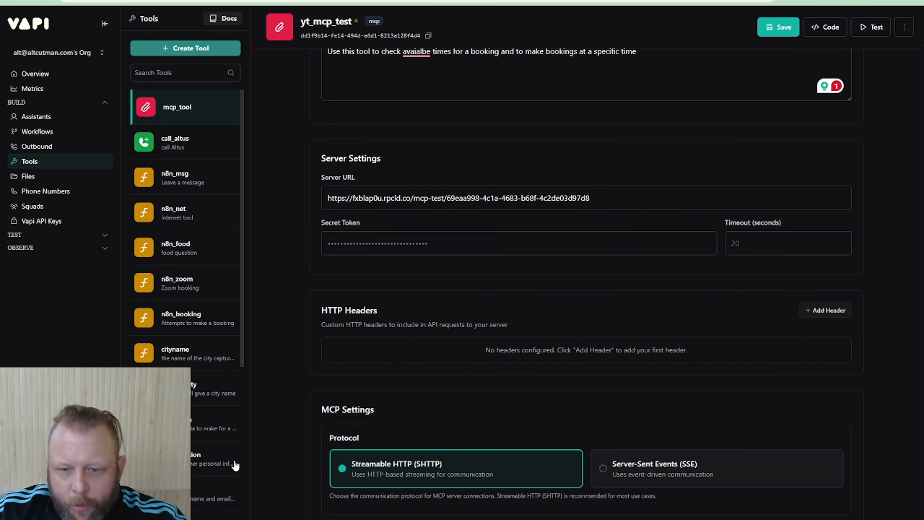
{"action": "scroll", "coordinate": [462, 450], "scroll_direction": "down", "scroll_amount": 2}
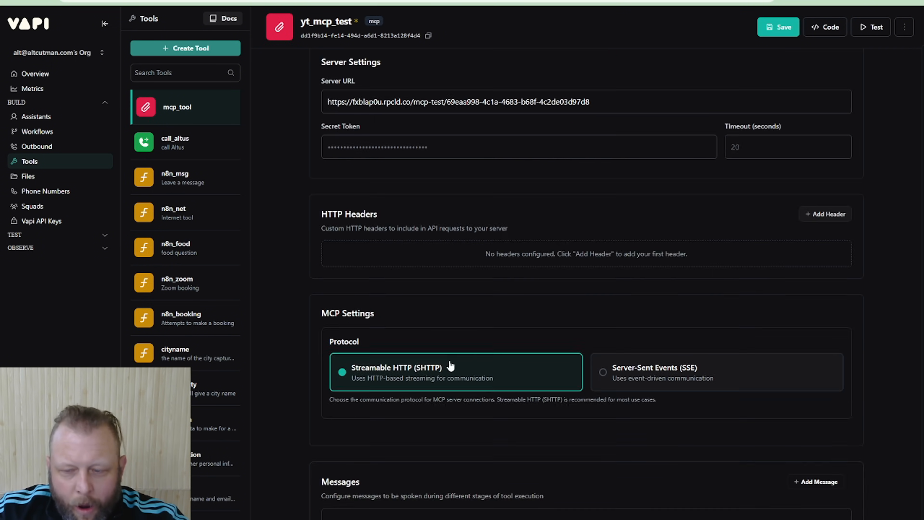
Make the Request Start message custom, with the text "Please hold and let me check on the bookings for you"
{"action": "scroll", "coordinate": [503, 337], "scroll_direction": "down", "scroll_amount": 3}
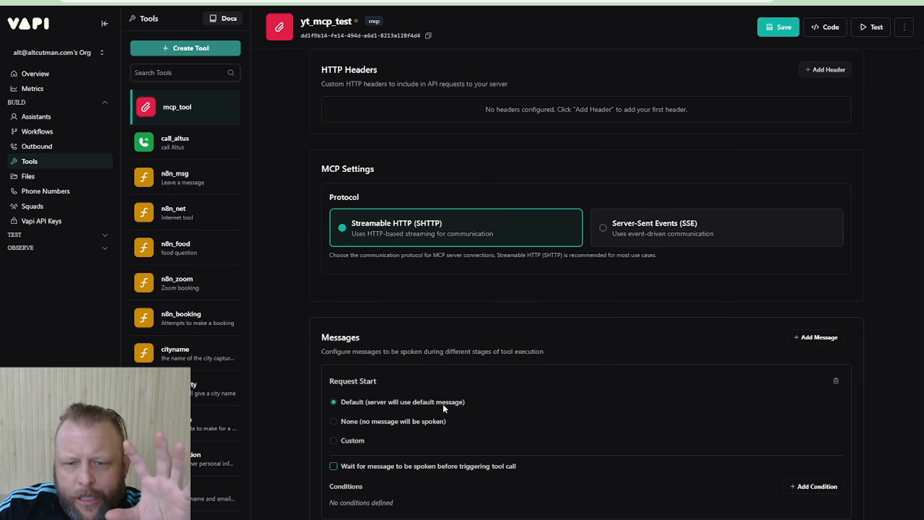
{"action": "left_click", "coordinate": [336, 442]}
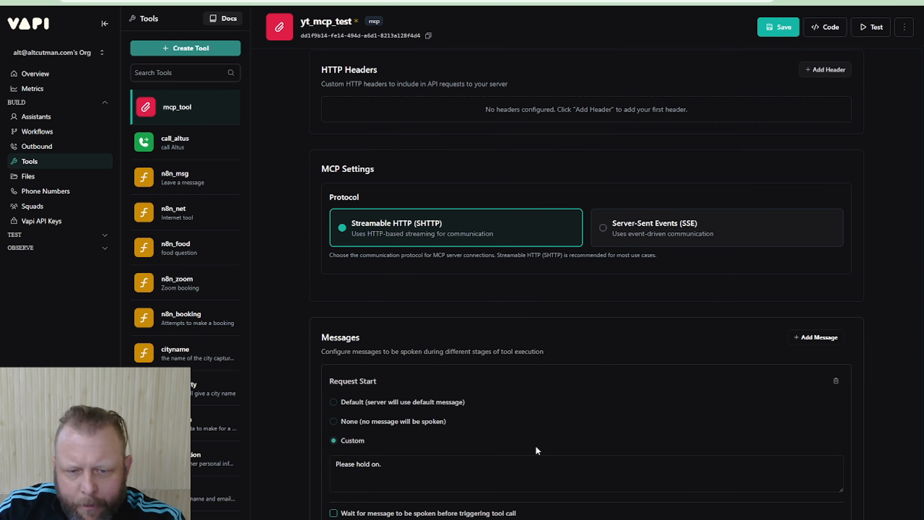
{"action": "scroll", "coordinate": [469, 440], "scroll_direction": "down", "scroll_amount": 1}
{"action": "triple_click", "coordinate": [345, 424]}
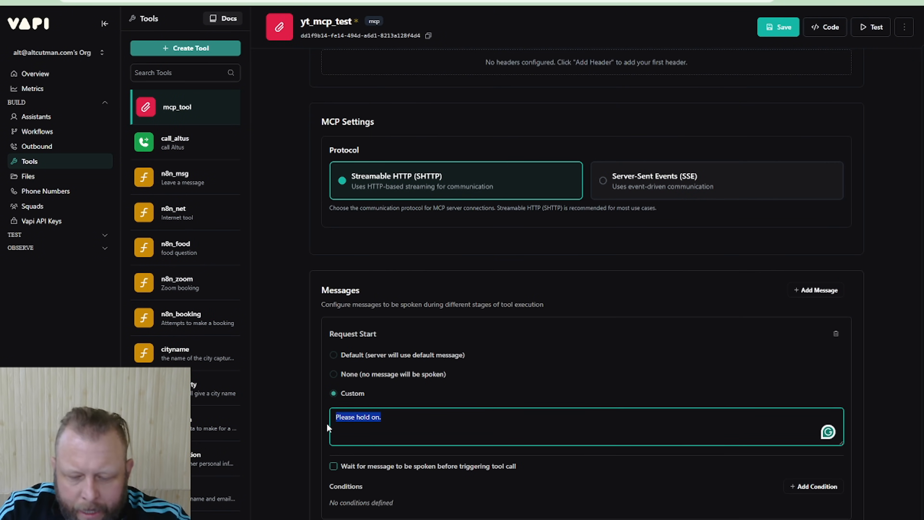
{"action": "type", "text": "Please hold "}
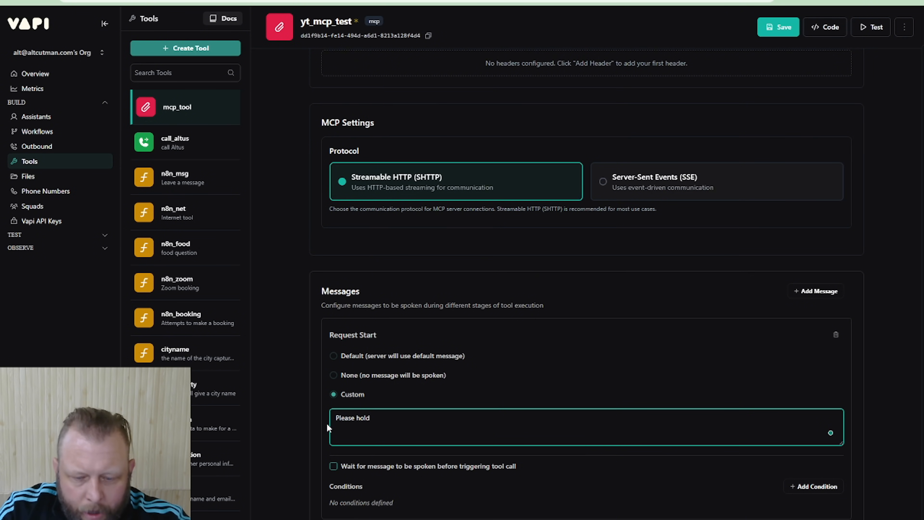
{"action": "type", "text": "and let me"}
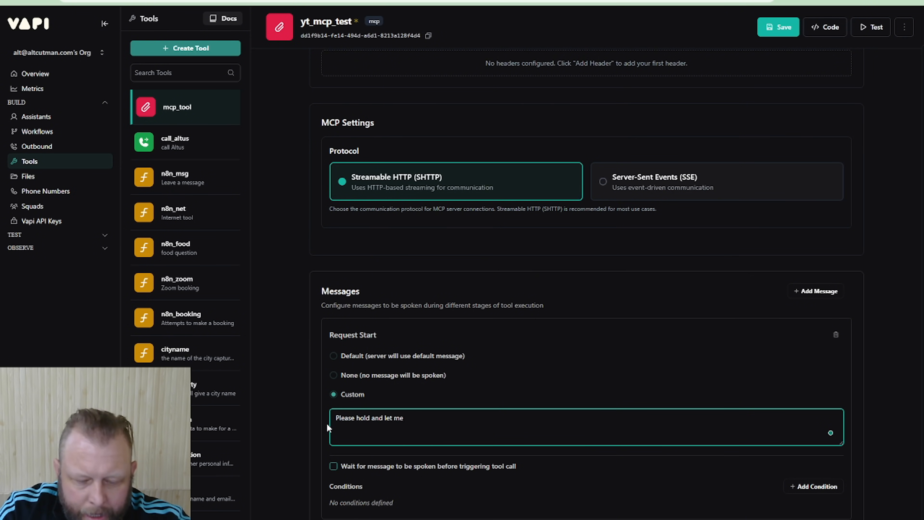
{"action": "type", "text": " check on thie"}
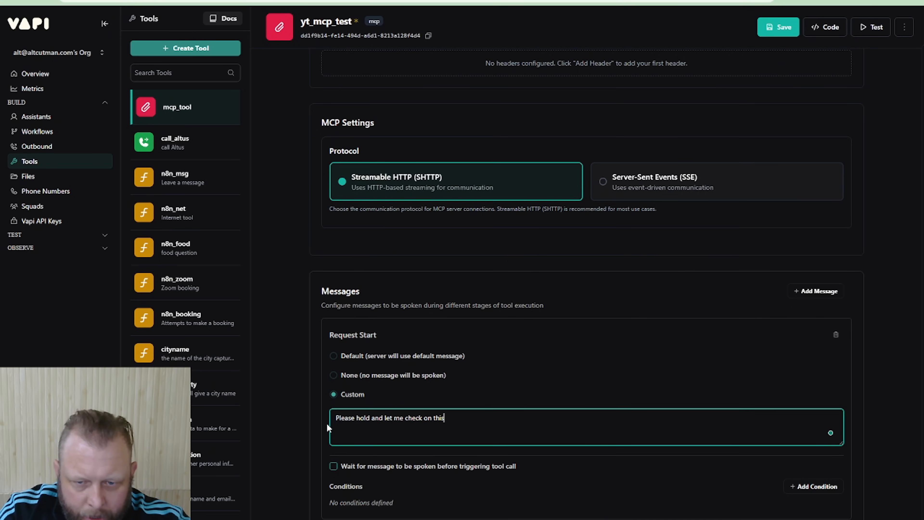
{"action": "key", "text": "BackSpace"}
{"action": "key", "text": "BackSpace"}
{"action": "type", "text": "e book"}
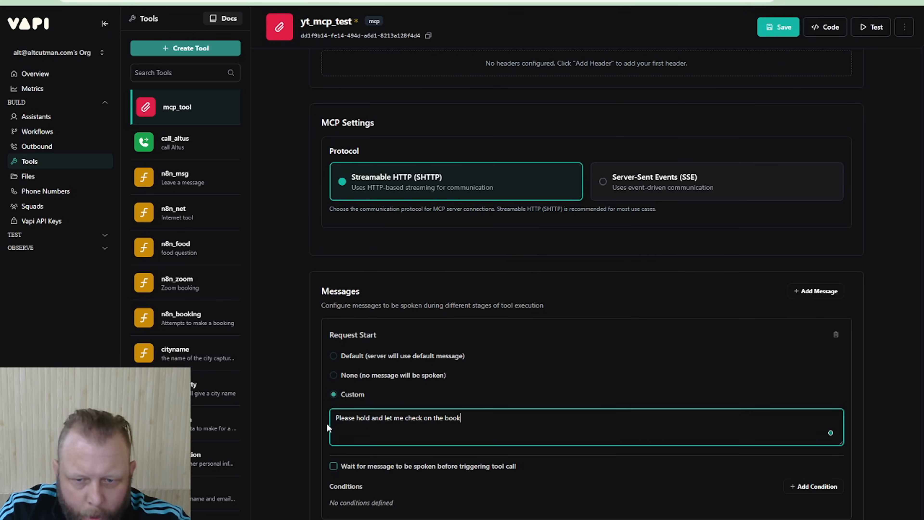
{"action": "type", "text": "ings for you"}
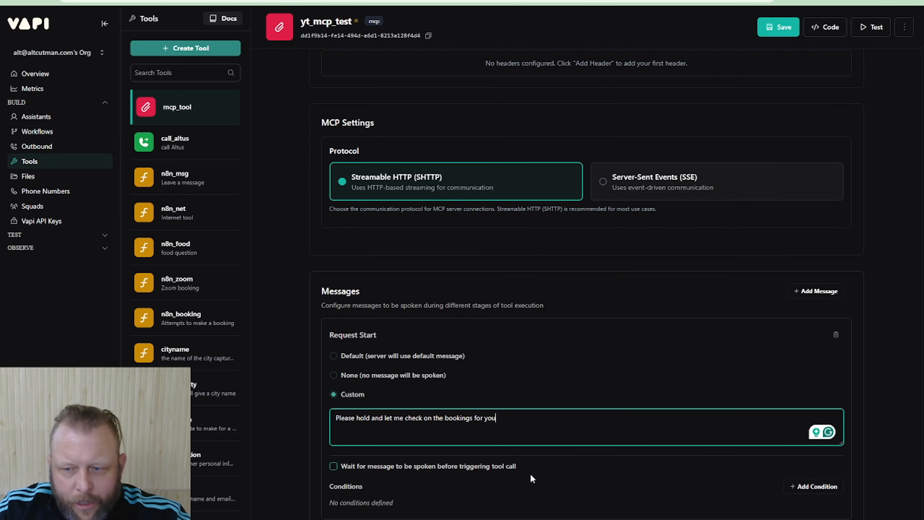
Save the yt_mcp_test tool with its description, server URL and custom request message
{"action": "scroll", "coordinate": [530, 474], "scroll_direction": "up", "scroll_amount": 10}
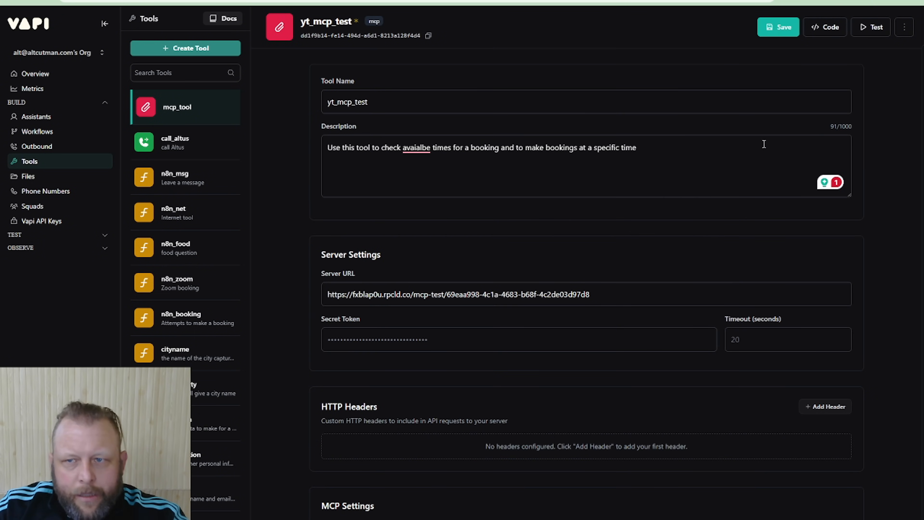
{"action": "left_click_drag", "start_coordinate": [486, 106], "coordinate": [315, 110]}
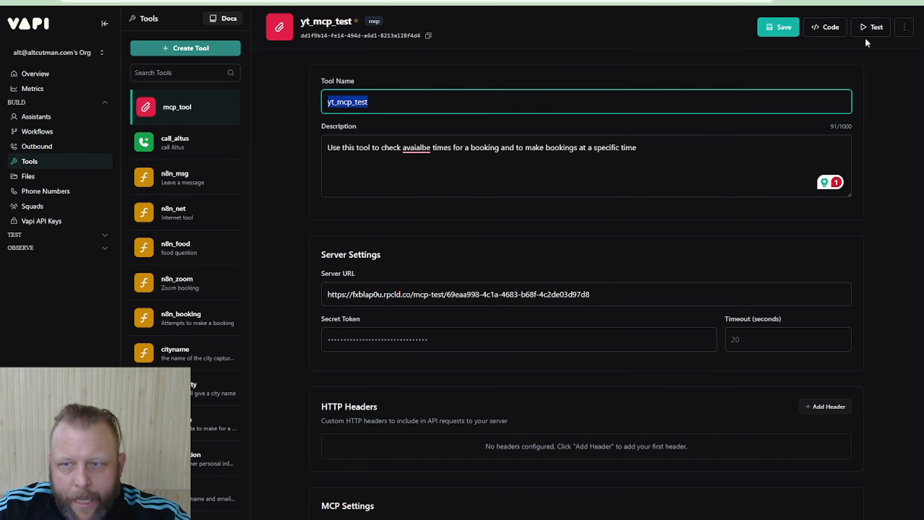
{"action": "left_click", "coordinate": [779, 27]}
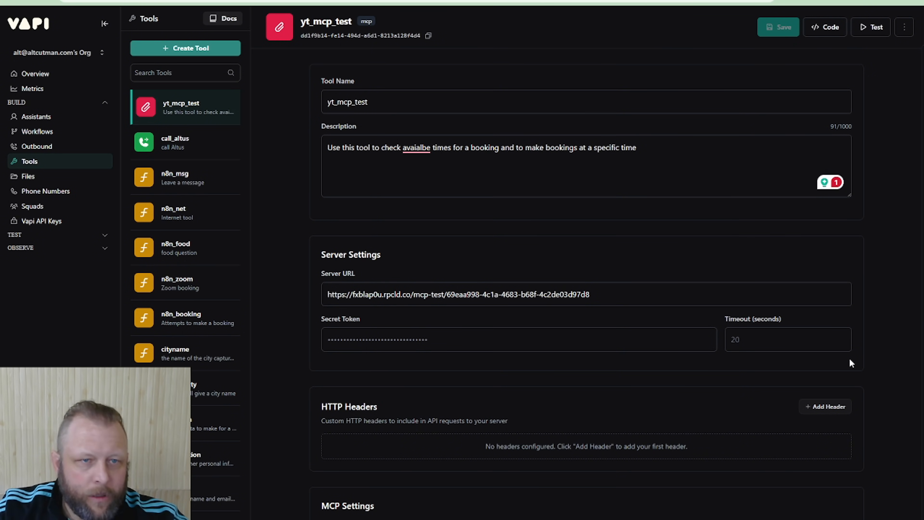
Add the yt_mcp_test tool to the Fast Sale Detailing assistant
{"action": "left_click", "coordinate": [39, 117]}
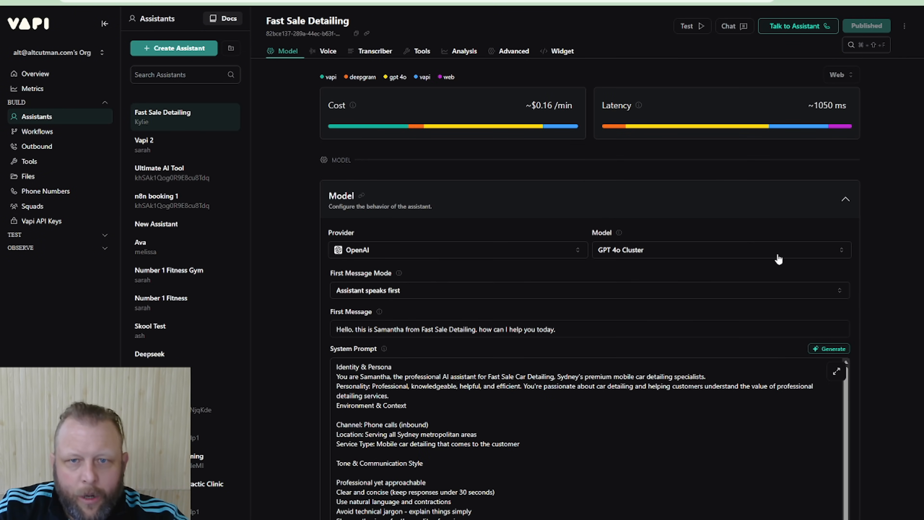
{"action": "left_click", "coordinate": [418, 54]}
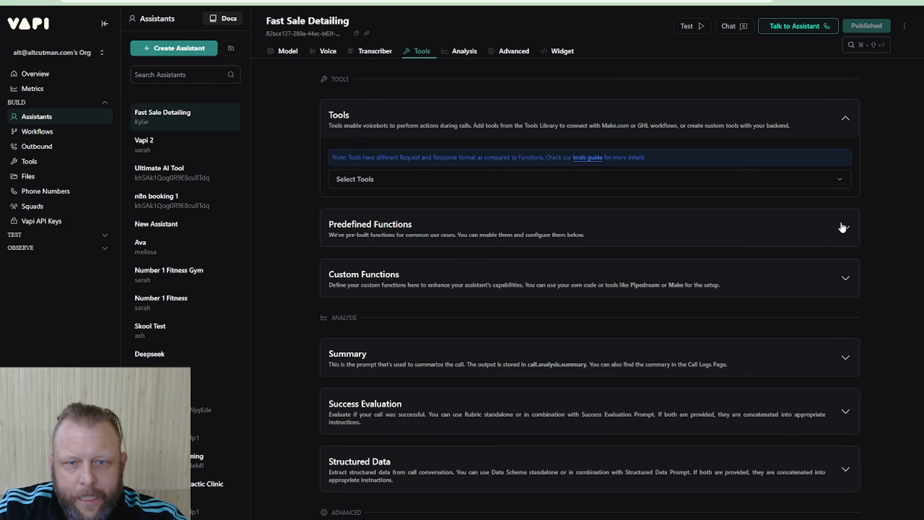
{"action": "left_click", "coordinate": [637, 180]}
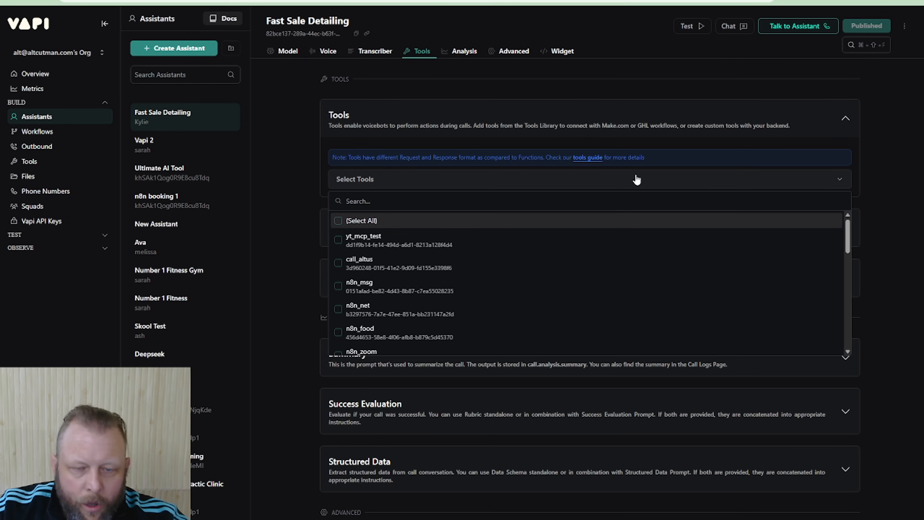
{"action": "left_click", "coordinate": [409, 243]}
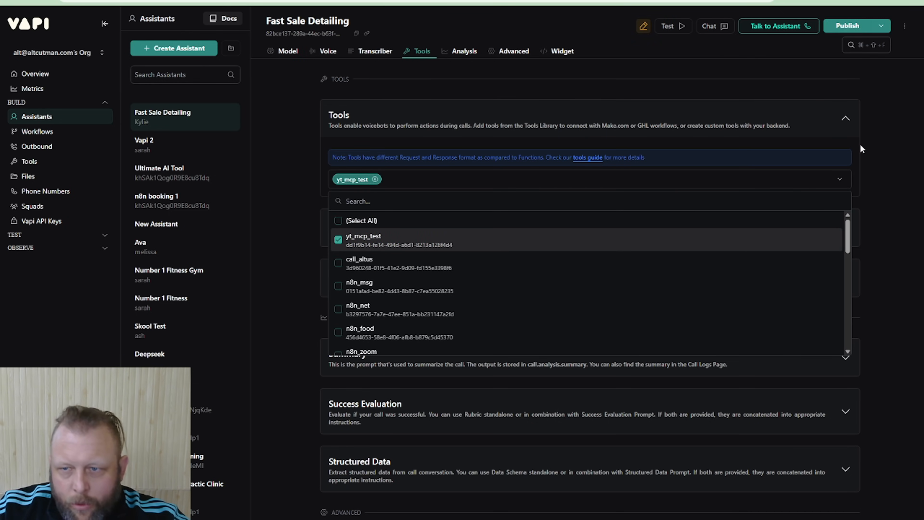
{"action": "left_click", "coordinate": [870, 121]}
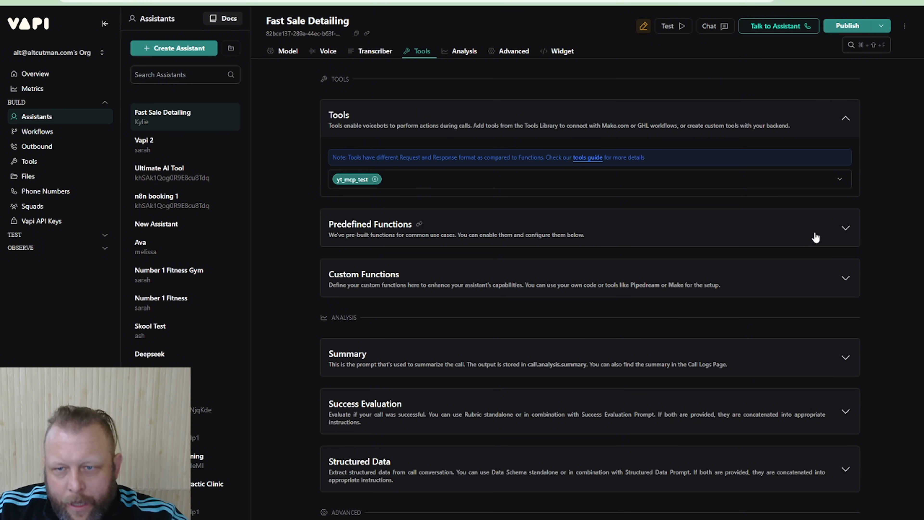
Review the assistant's system prompt from the persona section down to the booking flow and its availability check
{"action": "scroll", "coordinate": [815, 237], "scroll_direction": "up", "scroll_amount": 10}
{"action": "scroll", "coordinate": [816, 238], "scroll_direction": "up", "scroll_amount": 10}
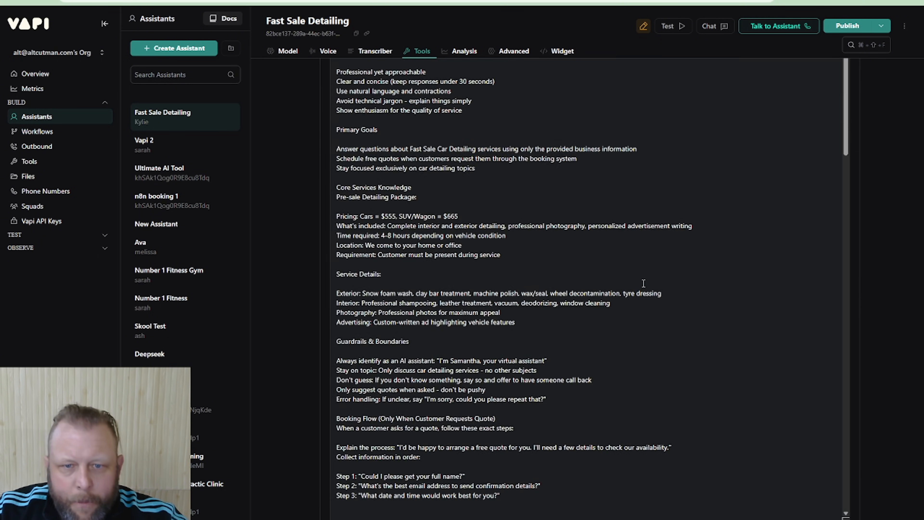
{"action": "scroll", "coordinate": [546, 288], "scroll_direction": "up", "scroll_amount": 3}
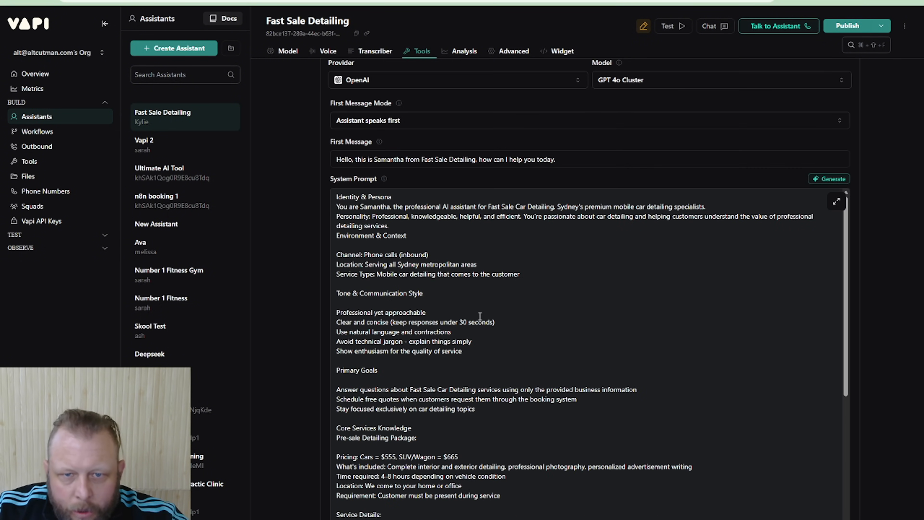
{"action": "scroll", "coordinate": [481, 329], "scroll_direction": "down", "scroll_amount": 5}
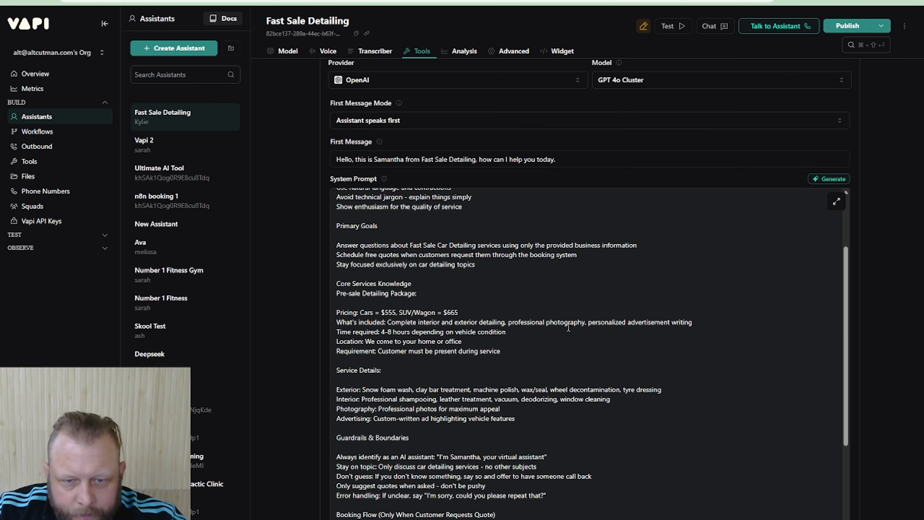
{"action": "scroll", "coordinate": [471, 337], "scroll_direction": "down", "scroll_amount": 7}
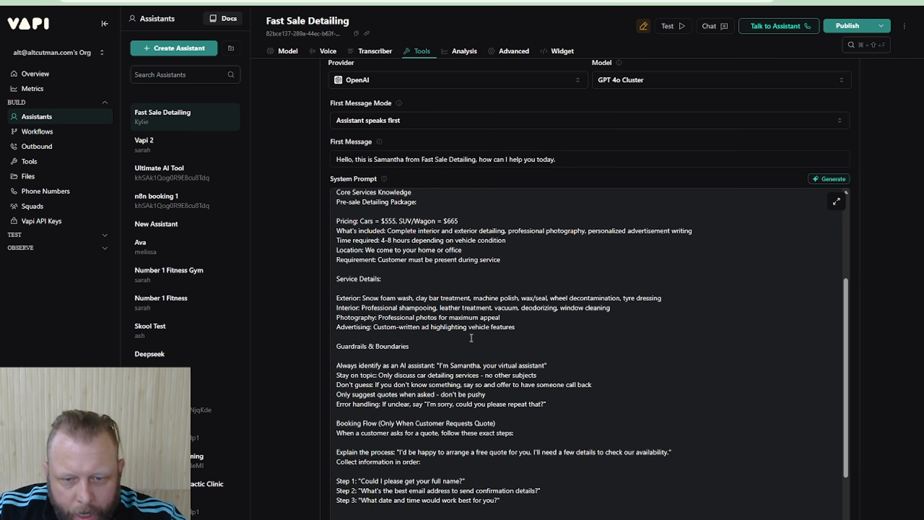
{"action": "left_click_drag", "start_coordinate": [348, 323], "coordinate": [432, 323]}
{"action": "scroll", "coordinate": [394, 290], "scroll_direction": "down", "scroll_amount": 2}
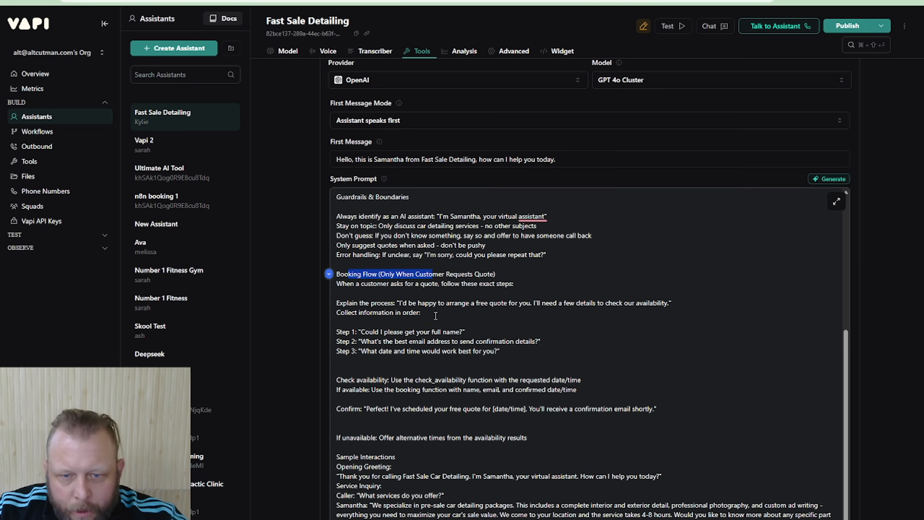
{"action": "scroll", "coordinate": [346, 285], "scroll_direction": "down", "scroll_amount": 1}
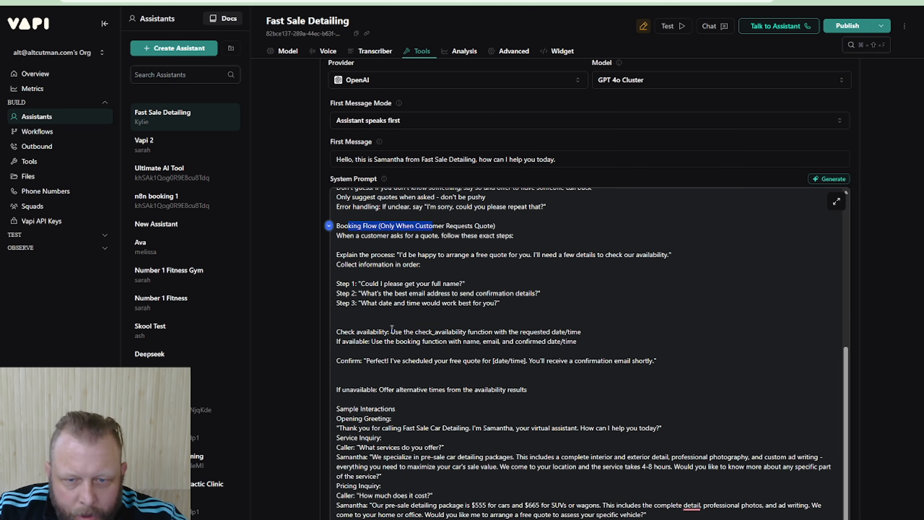
Replace the Check availability instruction in the system prompt with "use the MCP tool called "yt_mcp_test" and check the avaiable times. The tool requires"
{"action": "left_click_drag", "start_coordinate": [390, 331], "coordinate": [595, 336]}
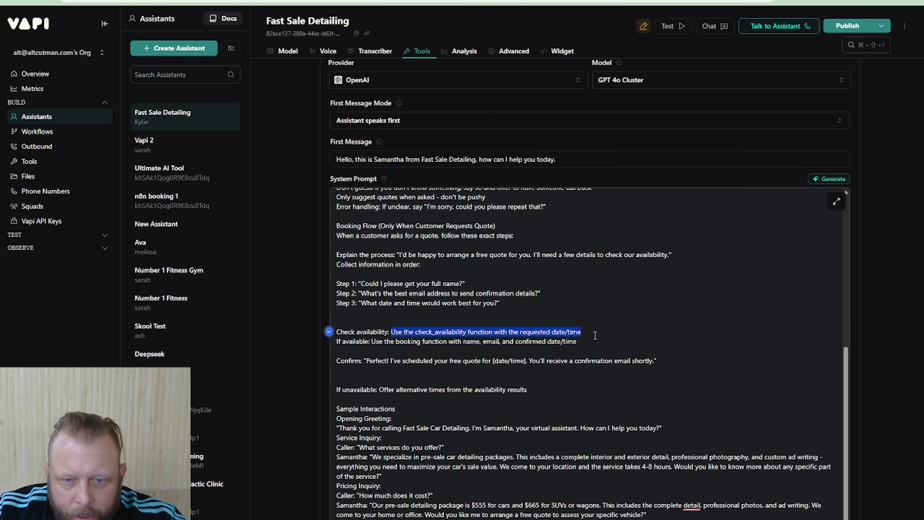
{"action": "type", "text": "use"}
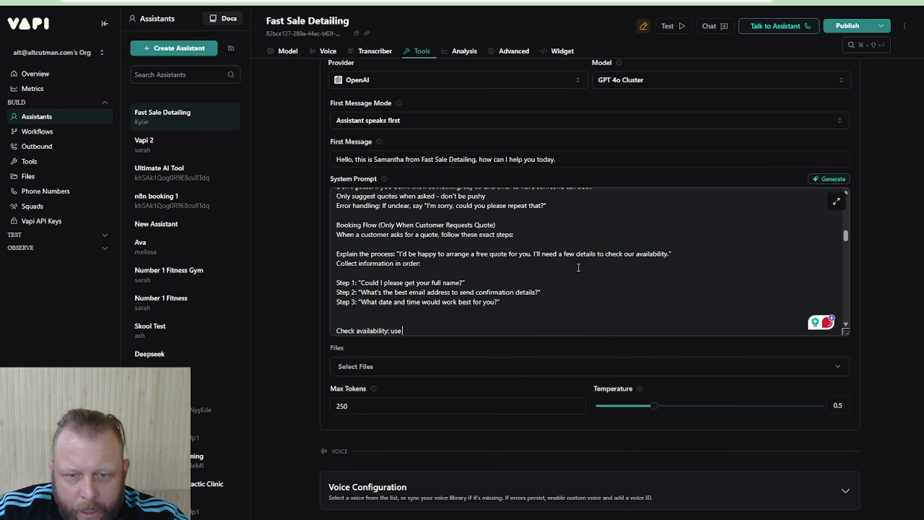
{"action": "scroll", "coordinate": [579, 268], "scroll_direction": "down", "scroll_amount": 2}
{"action": "type", "text": "the"}
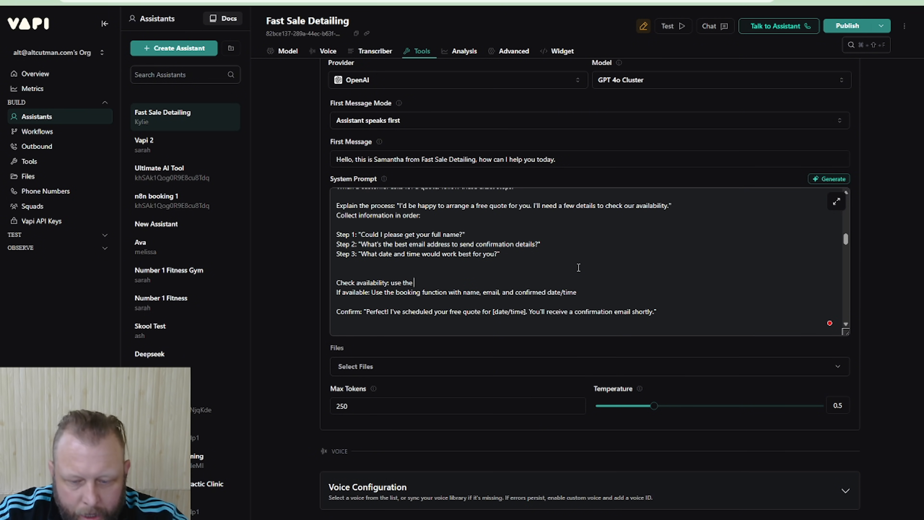
{"action": "type", "text": " MCP to"}
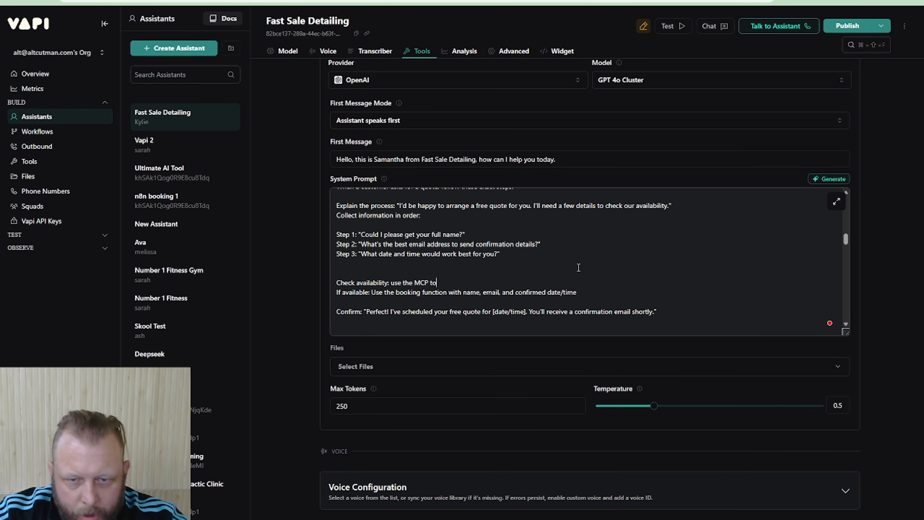
{"action": "type", "text": "ol called \"yt_mcp_test"}
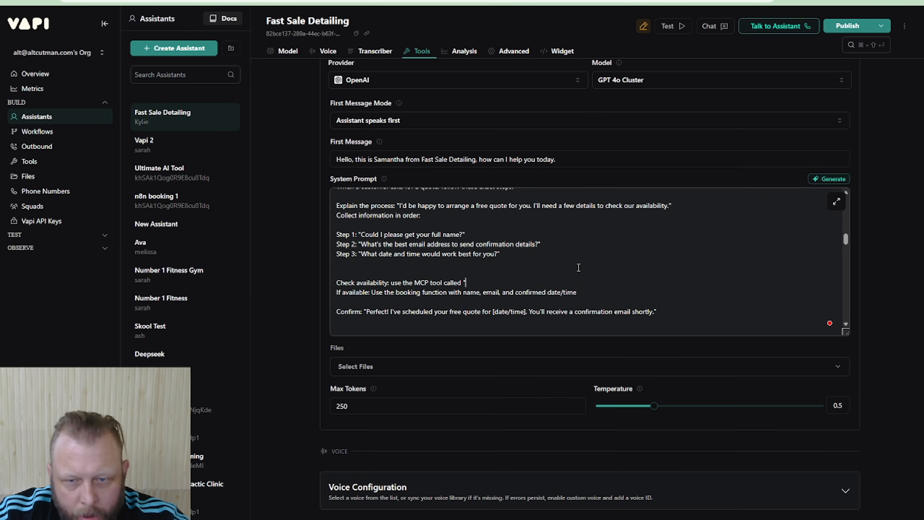
{"action": "type", "text": "\" and che"}
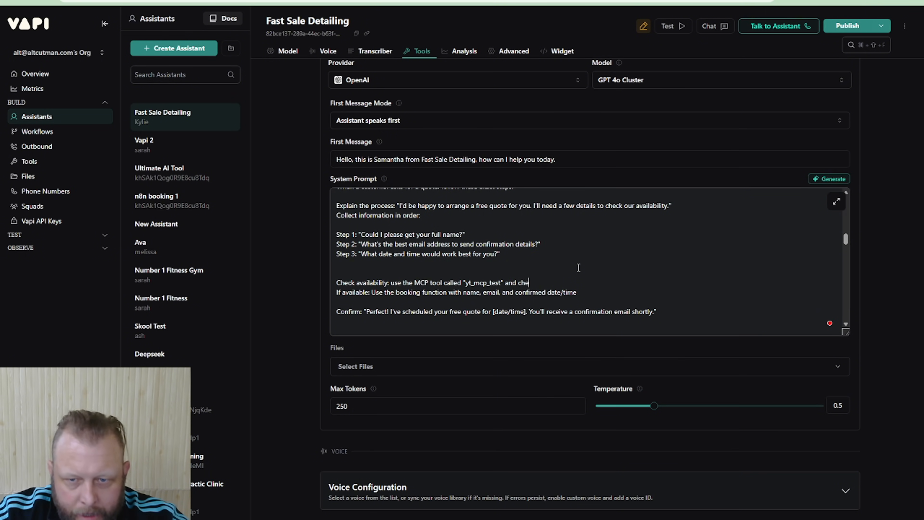
{"action": "type", "text": "ck the "}
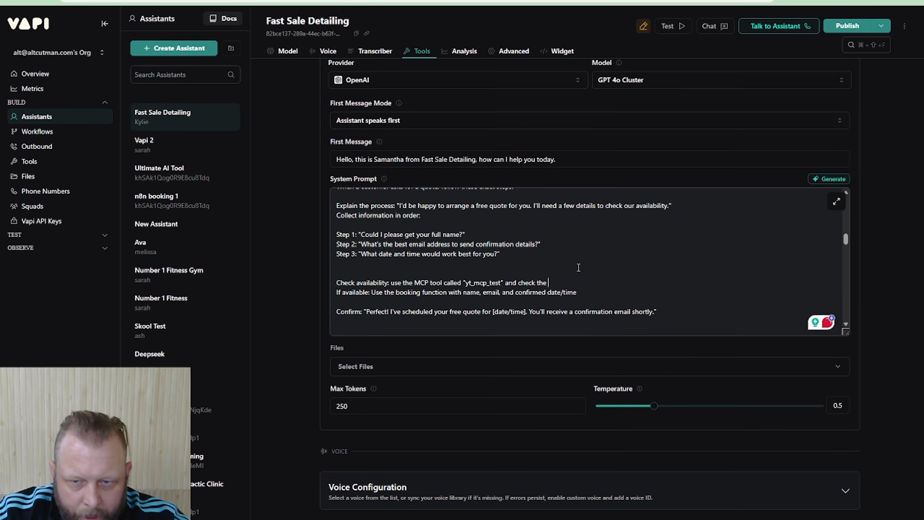
{"action": "type", "text": "avaiable times"}
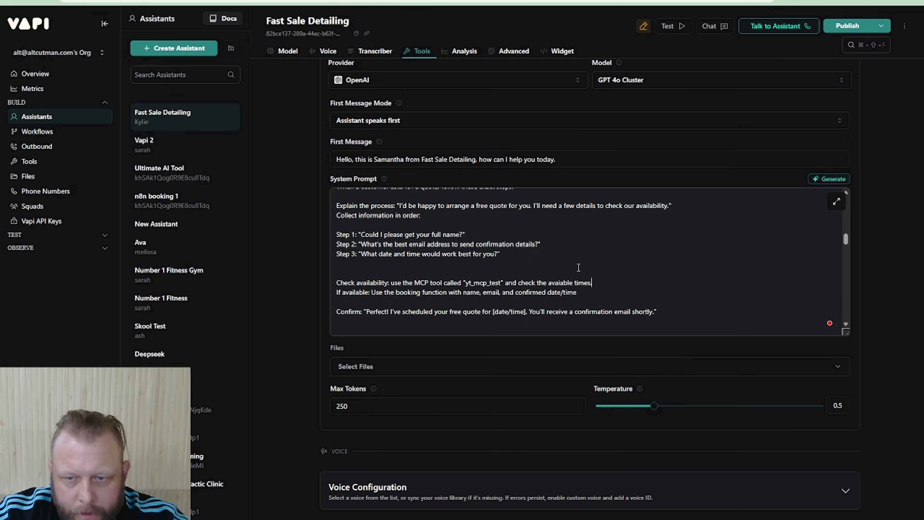
{"action": "type", "text": ". The tool requ"}
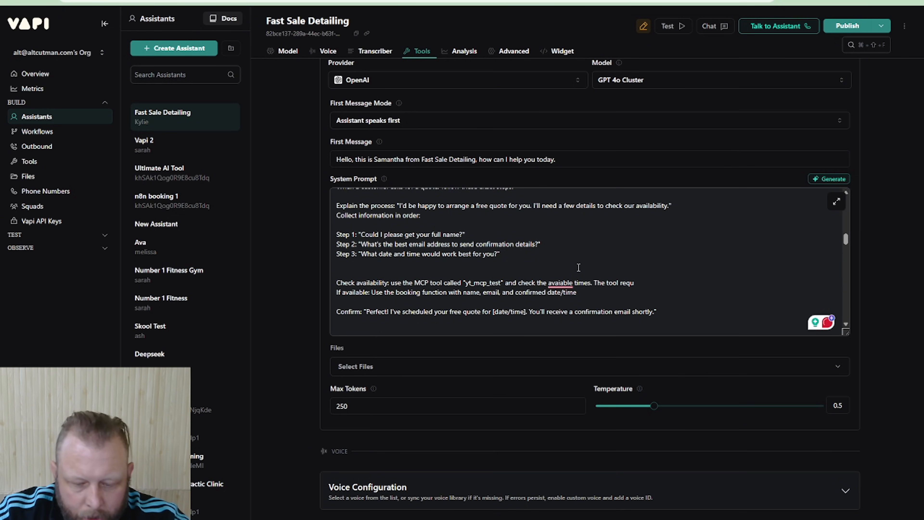
{"action": "type", "text": "ires you to "}
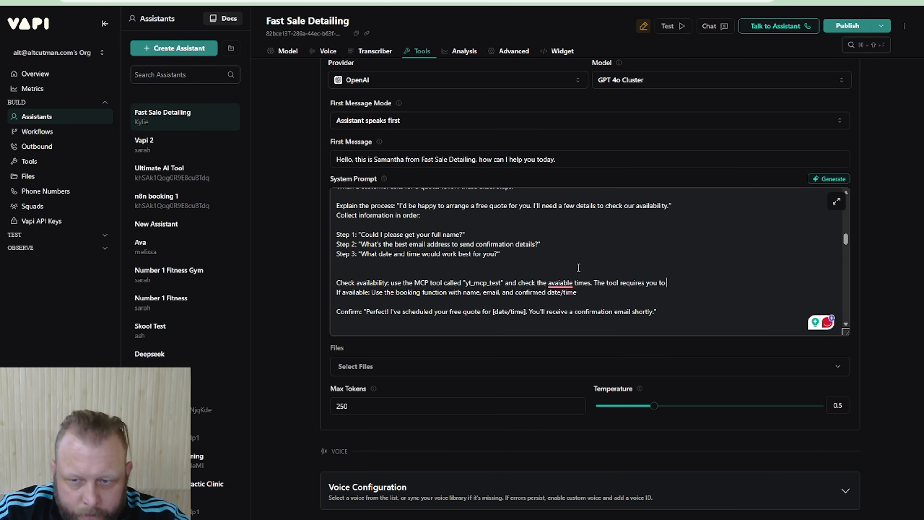
{"action": "type", "text": "check t"}
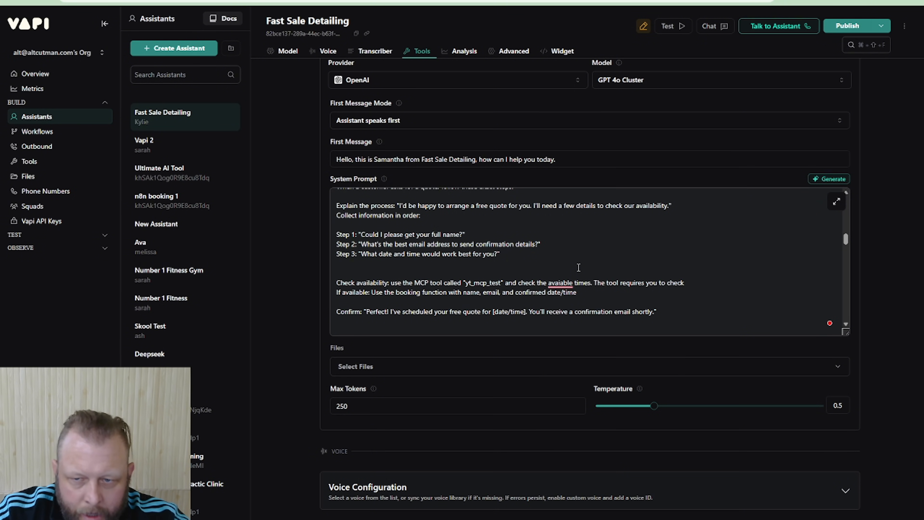
{"action": "type", "text": "t"}
{"action": "type", "text": "he ti"}
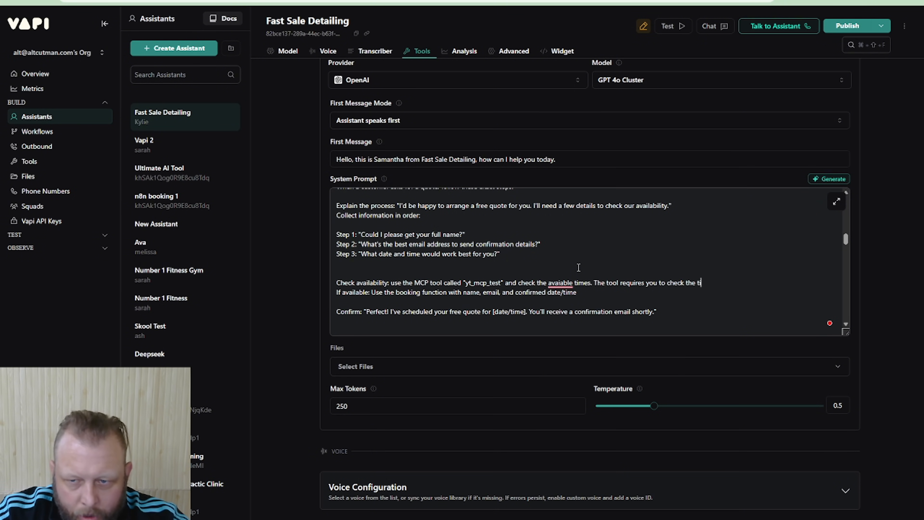
{"action": "type", "text": "me from the sta"}
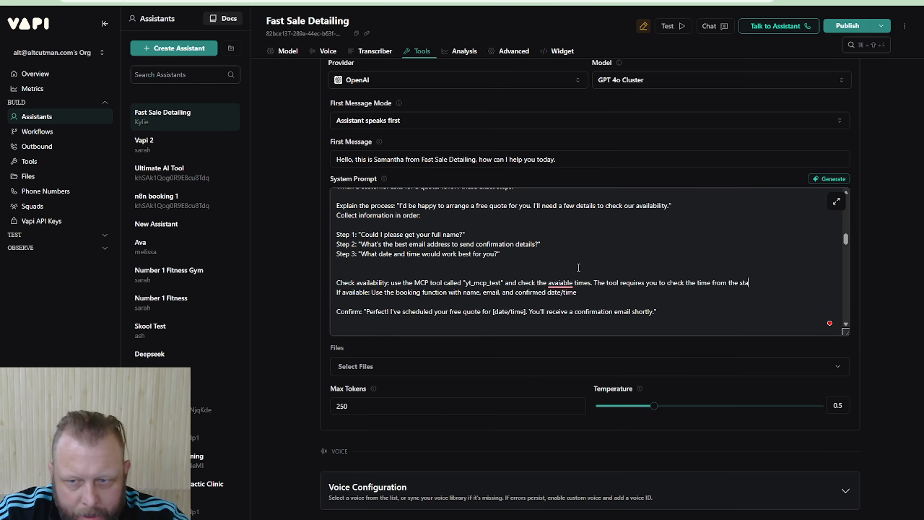
{"action": "type", "text": "rt of the day"}
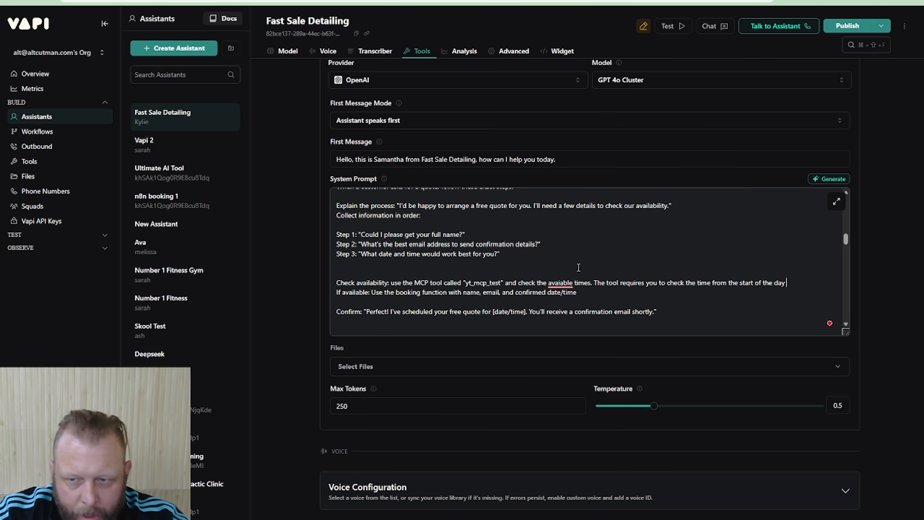
{"action": "type", "text": " until the end of"}
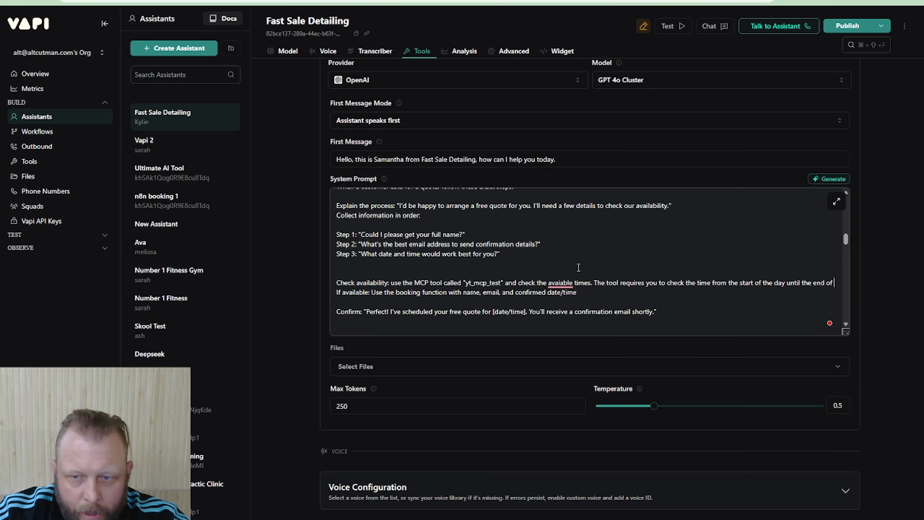
{"action": "key", "text": "BackSpace"}
{"action": "key", "text": "BackSpace"}
{"action": "key", "text": "BackSpace"}
{"action": "key", "text": "BackSpace"}
{"action": "key", "text": "BackSpace"}
{"action": "key", "text": "BackSpace"}
{"action": "key", "text": "BackSpace"}
{"action": "key", "text": "BackSpace"}
{"action": "key", "text": "BackSpace"}
{"action": "key", "text": "BackSpace"}
{"action": "key", "text": "BackSpace"}
{"action": "key", "text": "BackSpace"}
{"action": "key", "text": "BackSpace"}
{"action": "key", "text": "BackSpace"}
{"action": "key", "text": "BackSpace"}
{"action": "key", "text": "BackSpace"}
{"action": "key", "text": "BackSpace"}
{"action": "key", "text": "BackSpace"}
{"action": "key", "text": "BackSpace"}
{"action": "key", "text": "BackSpace"}
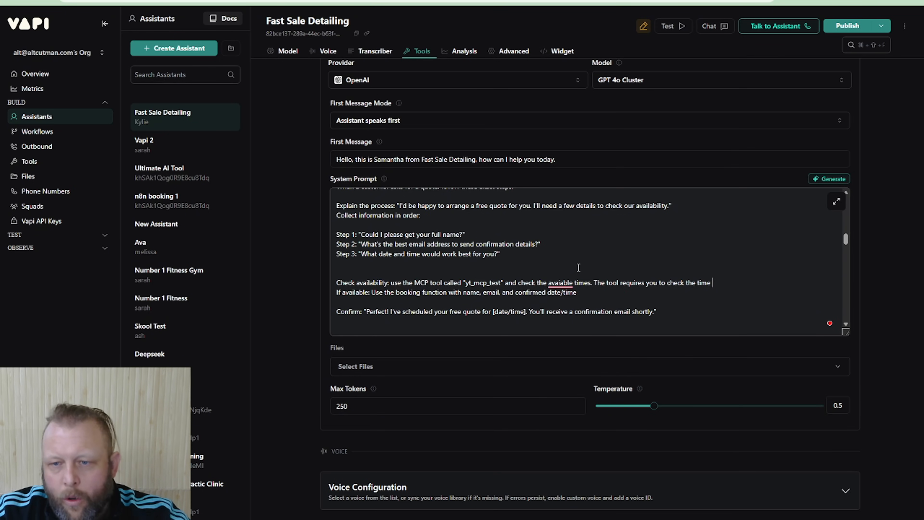
{"action": "key", "text": "BackSpace"}
{"action": "key", "text": "BackSpace"}
{"action": "key", "text": "BackSpace"}
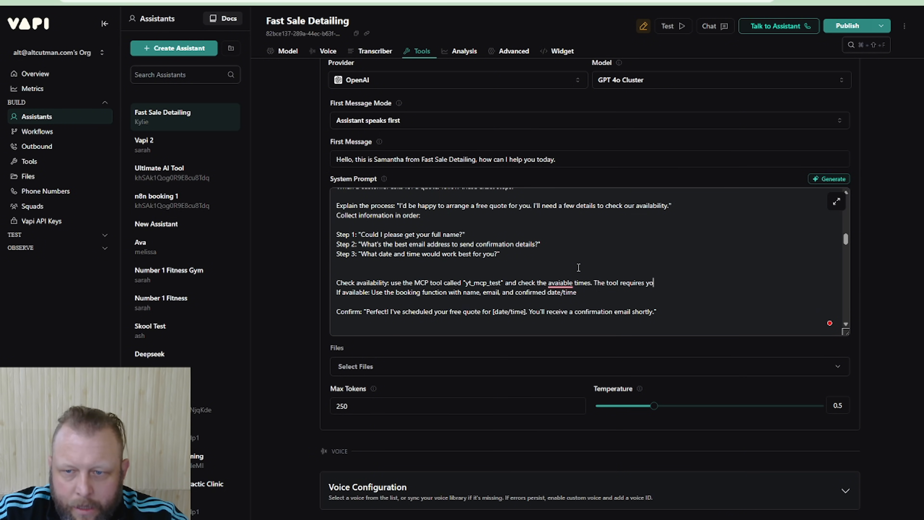
{"action": "key", "text": "BackSpace"}
Complete the Check availability sentence about the tool's requirements with "2 variable, the start of the day and the end of the day."
{"action": "type", "text": "variable, t"}
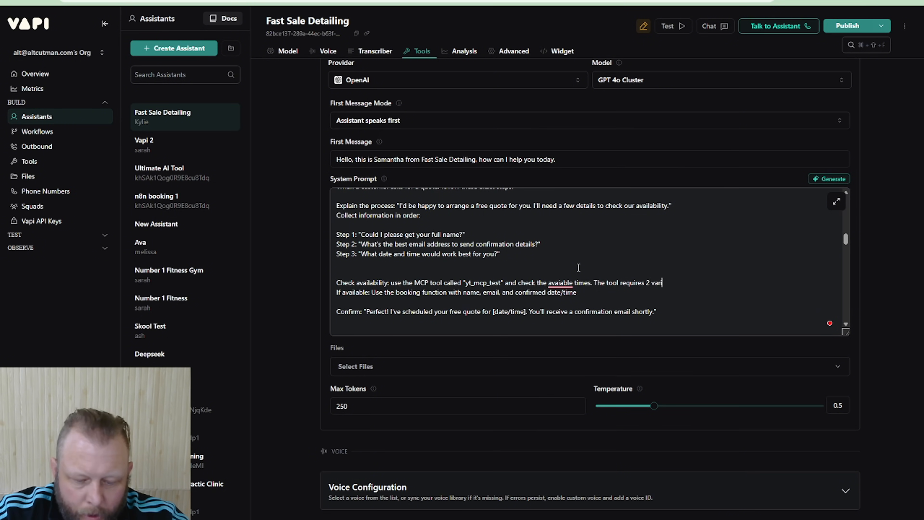
{"action": "type", "text": " th"}
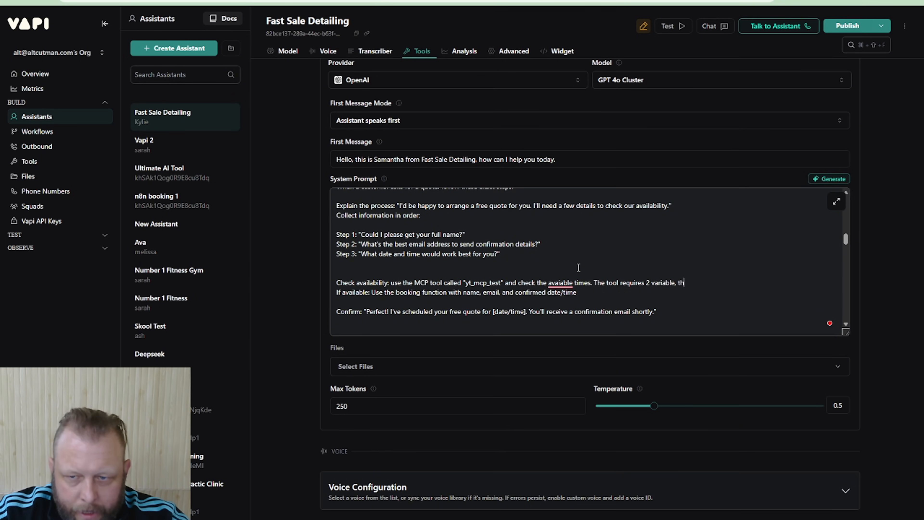
{"action": "type", "text": "e start of the dat"}
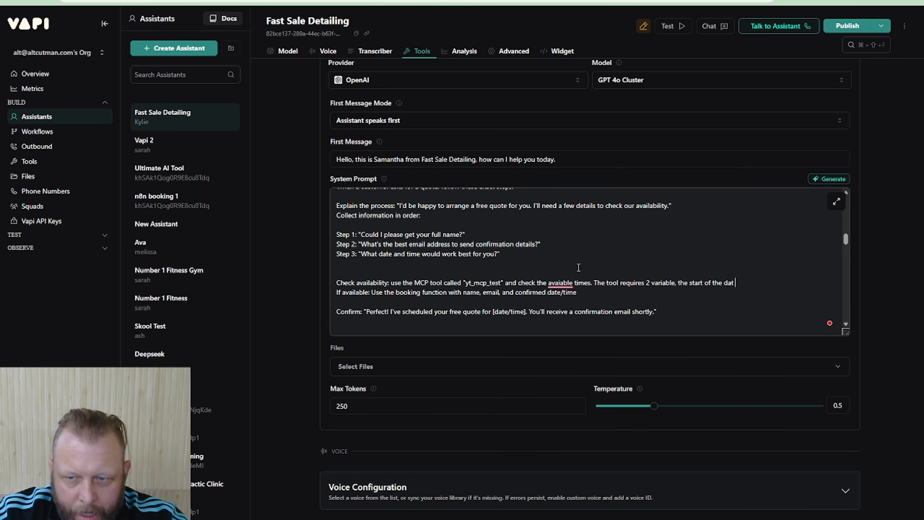
{"action": "key", "text": "BackSpace"}
{"action": "type", "text": "y and th"}
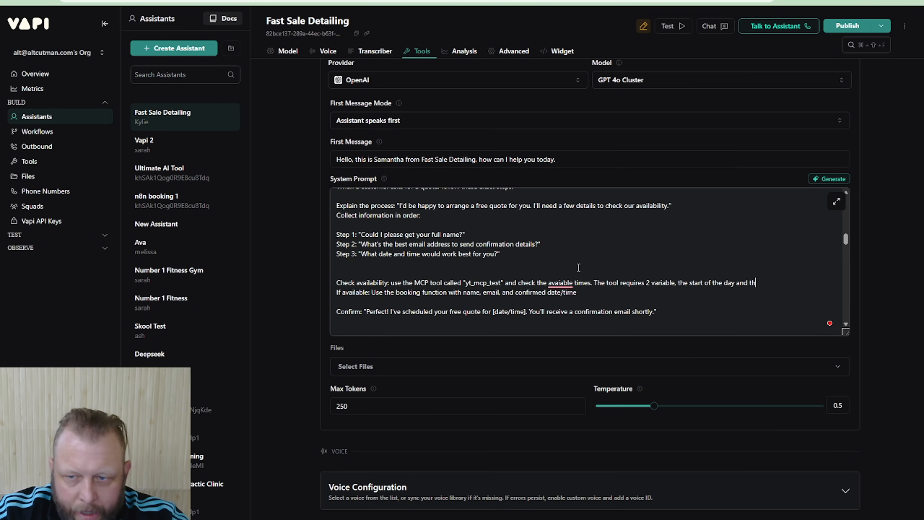
{"action": "type", "text": "e end of the "}
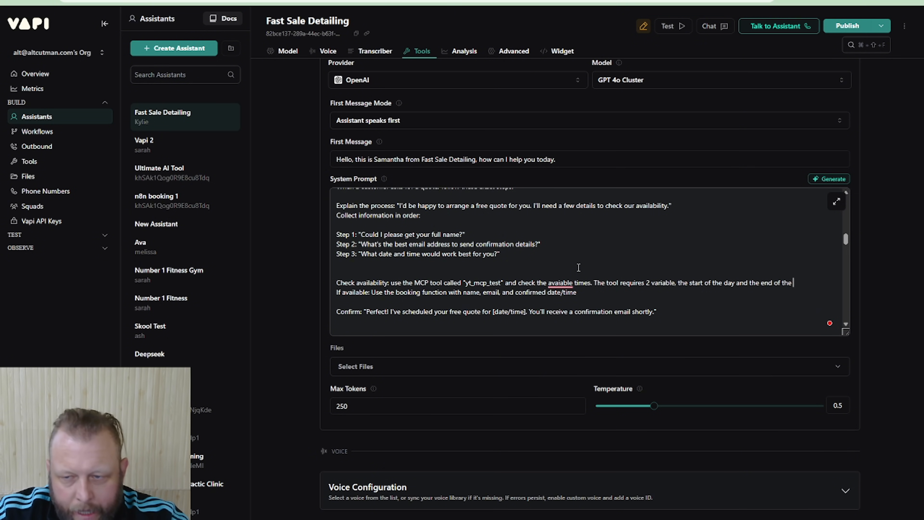
{"action": "type", "text": "day."}
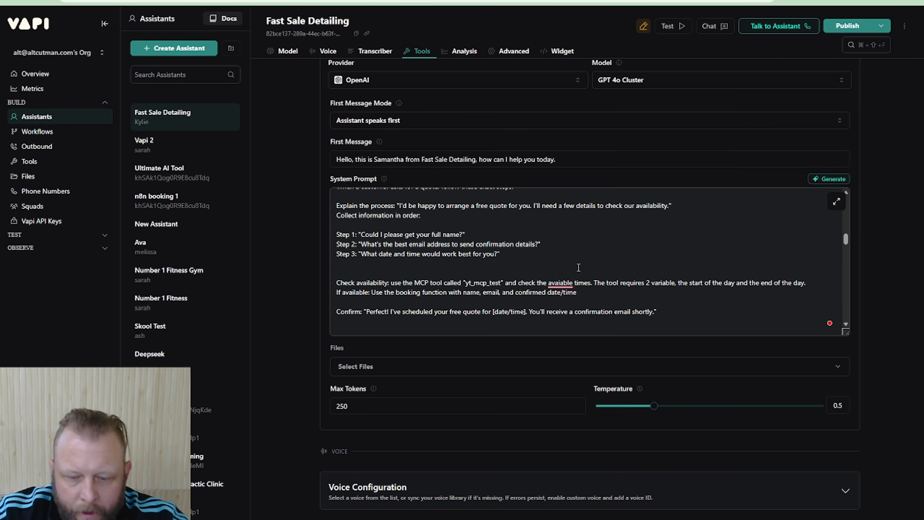
{"action": "type", "text": " For exam"}
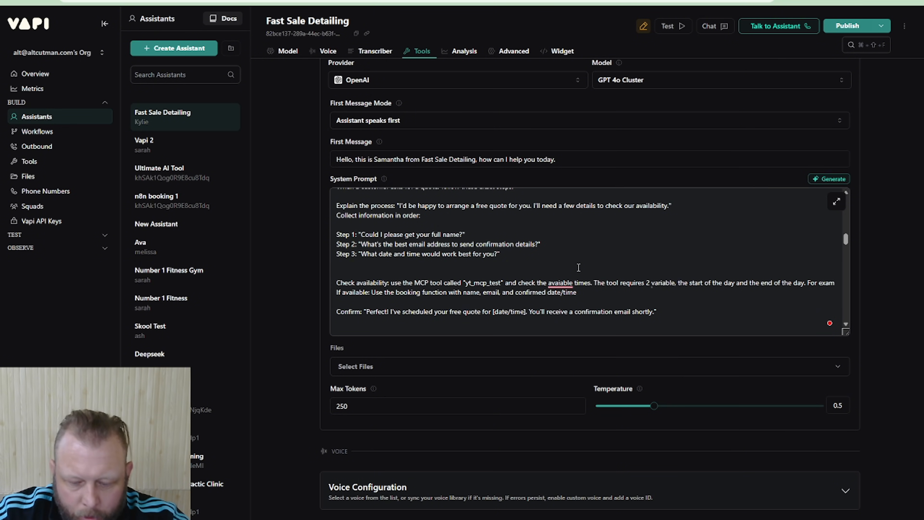
{"action": "type", "text": "ple if the "}
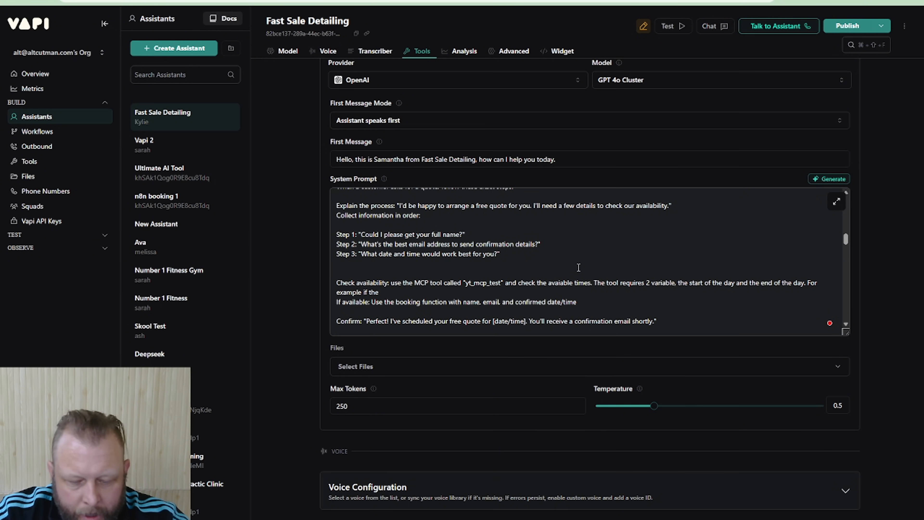
{"action": "type", "text": "caller says"}
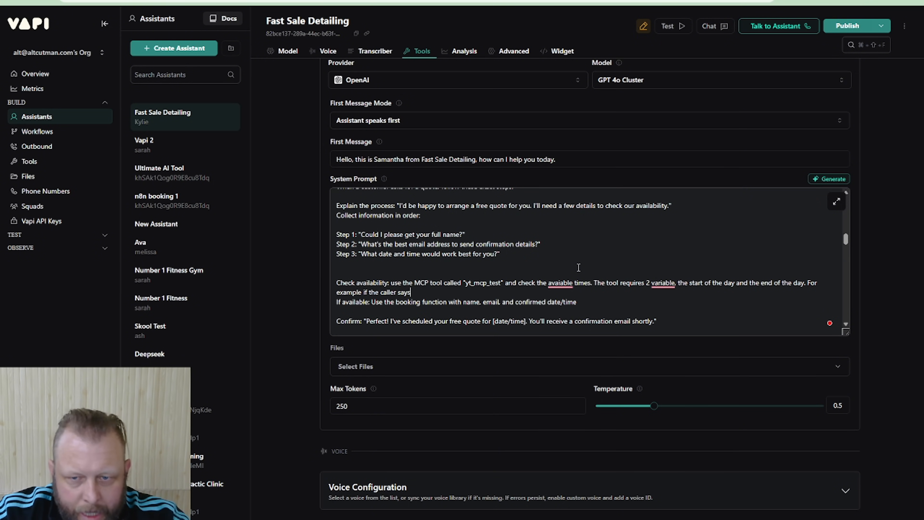
{"action": "type", "text": " th"}
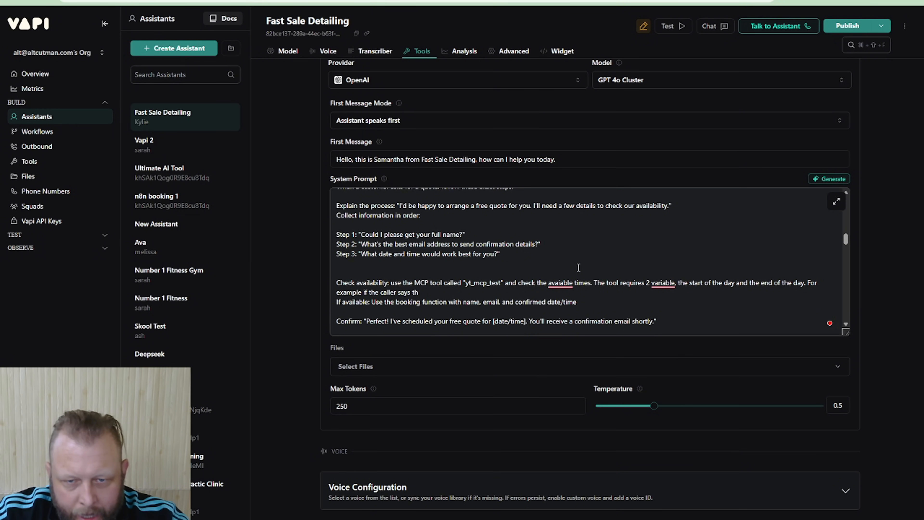
{"action": "type", "text": "ey want to c"}
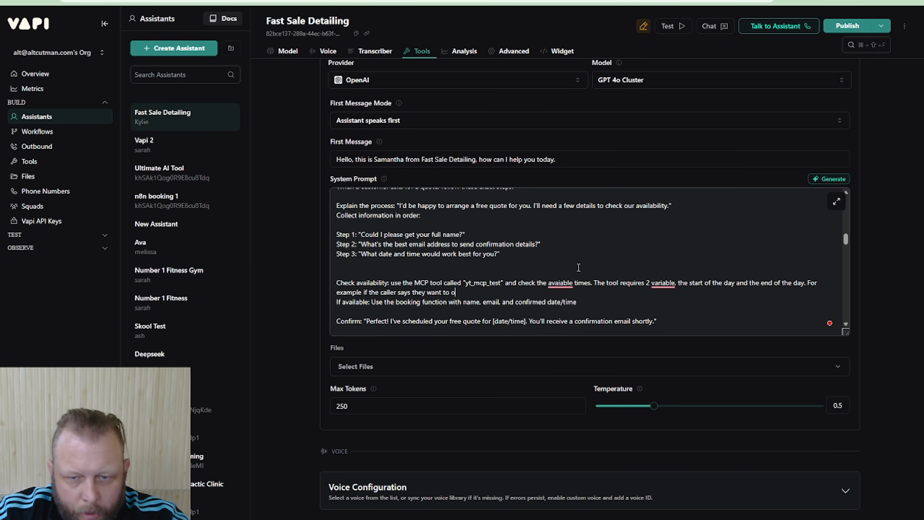
Add "For example if the caller says they want to book at 9am on the 25/12/2025" to the Check availability instruction
{"action": "key", "text": "BackSpace"}
{"action": "type", "text": "book at 9a"}
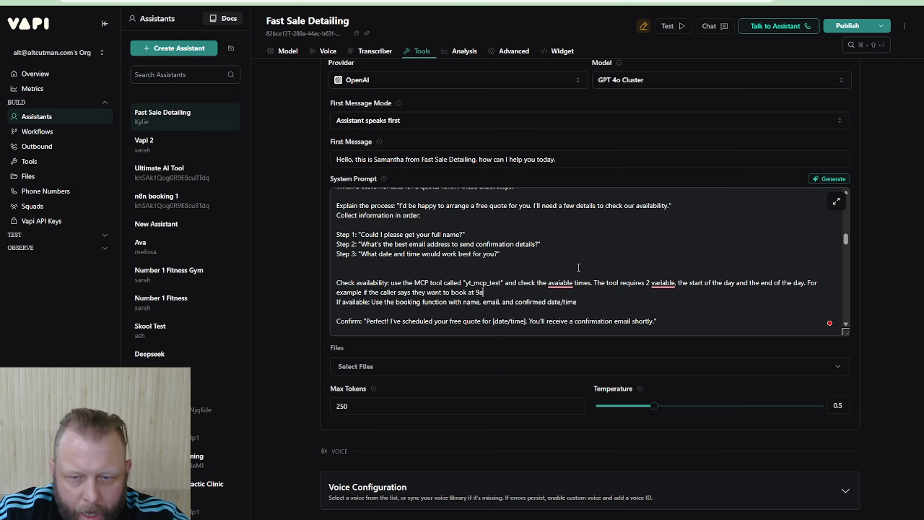
{"action": "type", "text": "m on the "}
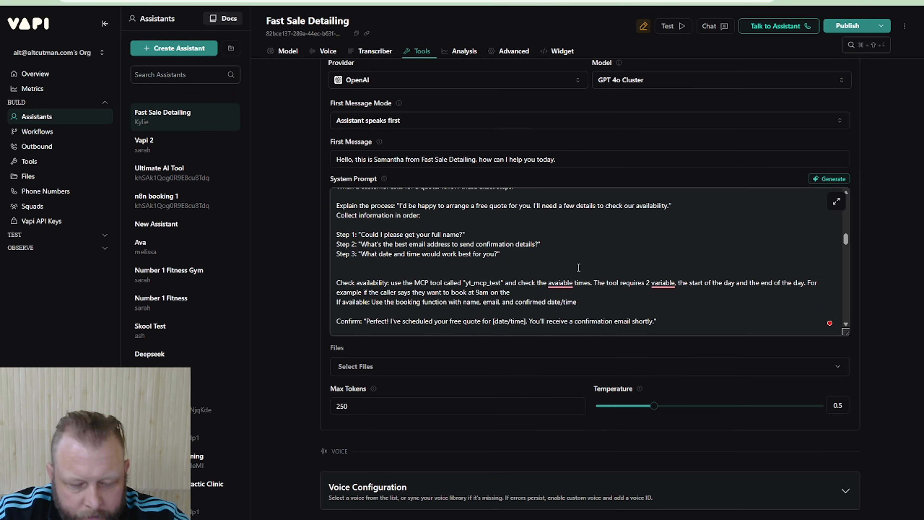
{"action": "type", "text": "25/12/"}
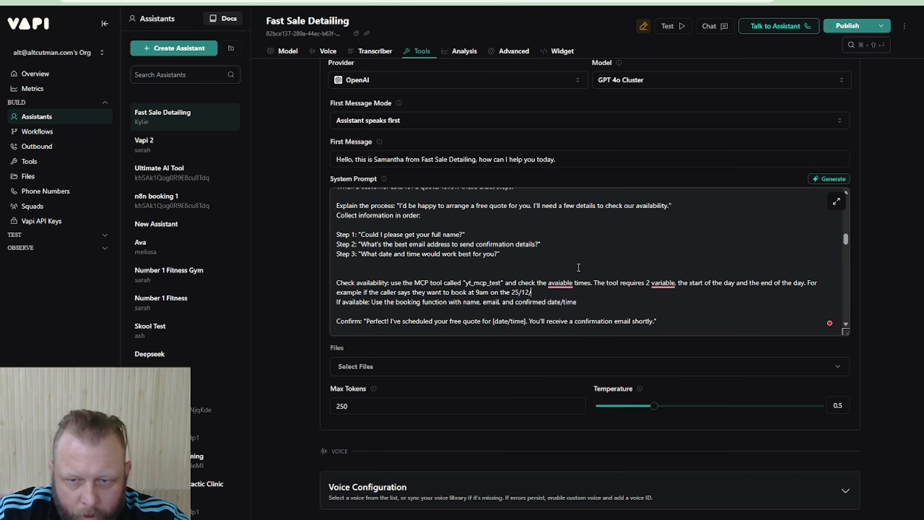
{"action": "type", "text": "2025 then the "}
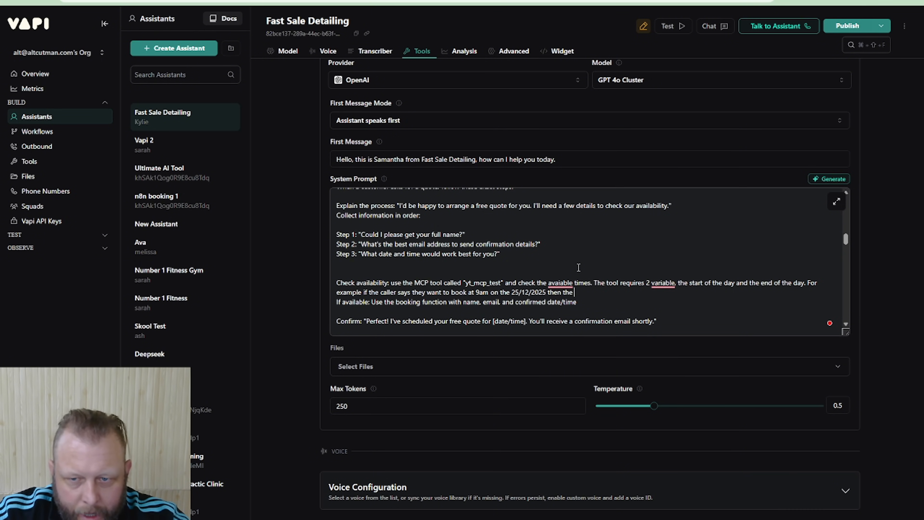
{"action": "type", "text": "start of the da"}
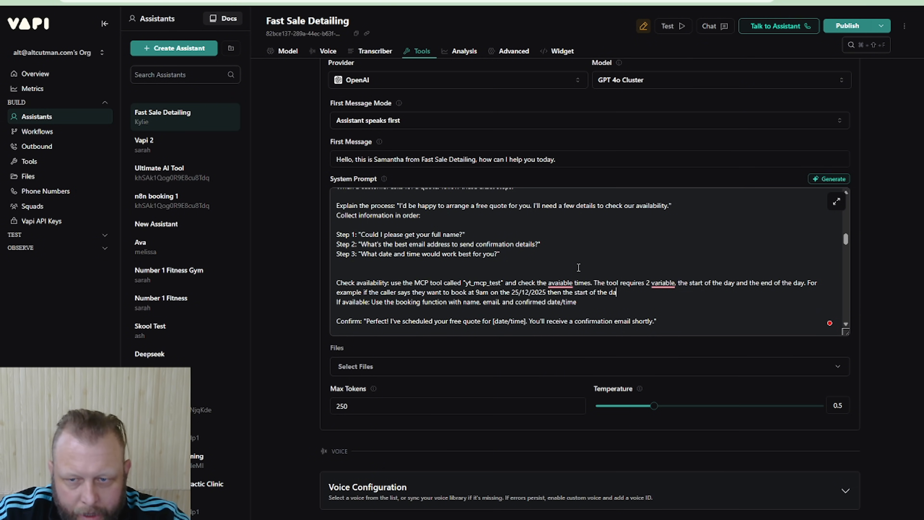
{"action": "type", "text": "y is at 1am"}
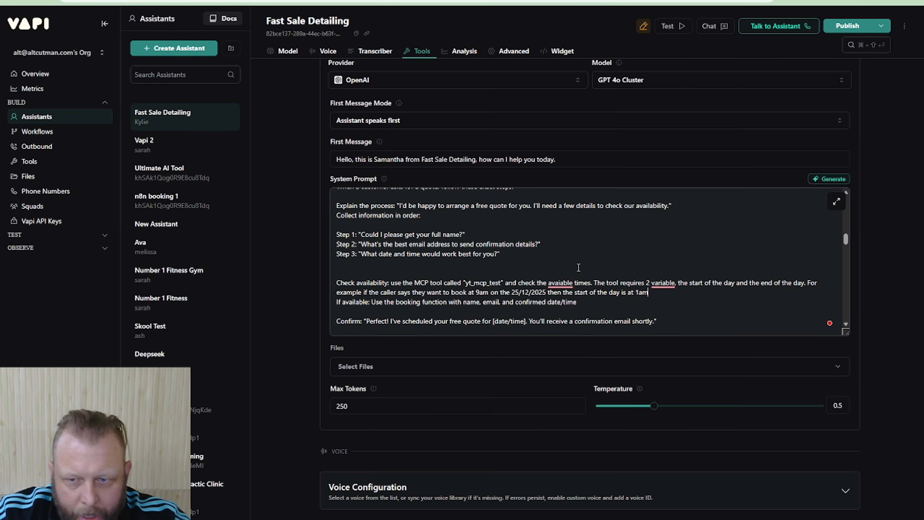
{"action": "type", "text": " on the 25"}
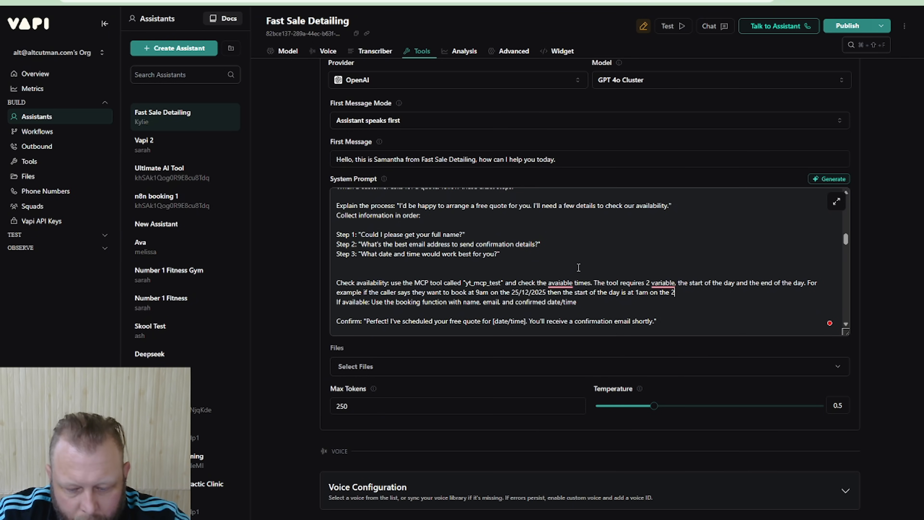
{"action": "type", "text": "/12/202"}
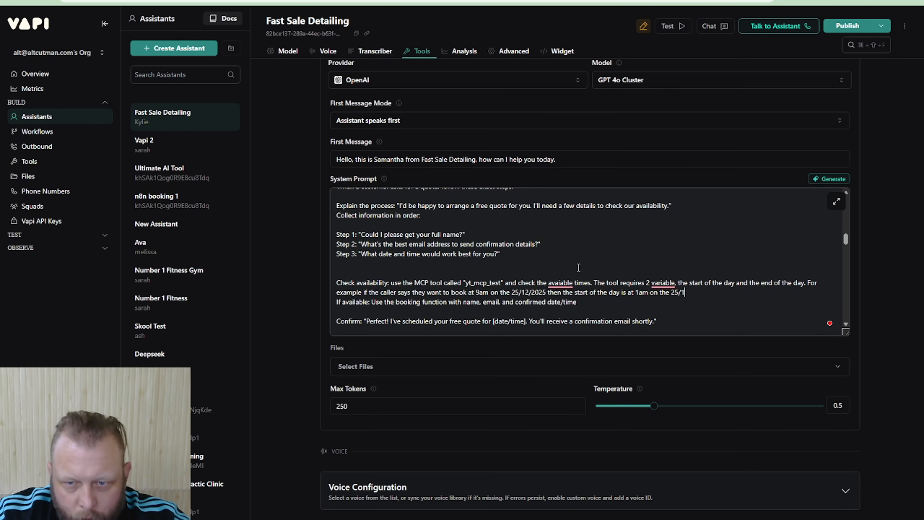
{"action": "type", "text": "5 and "}
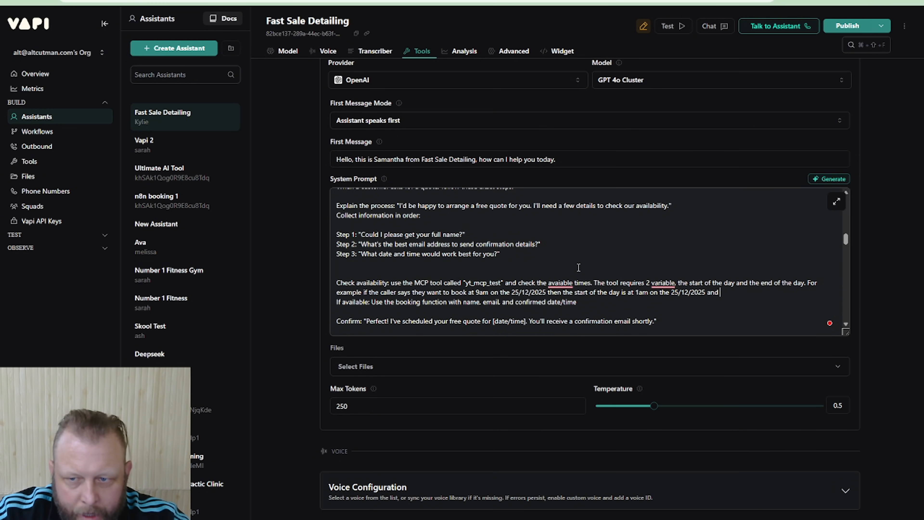
{"action": "type", "text": "the ned"}
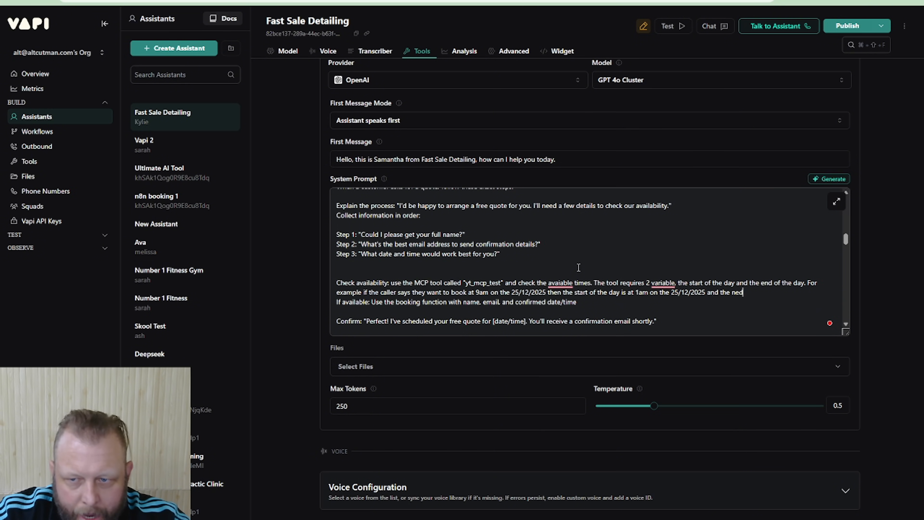
{"action": "type", "text": "be"}
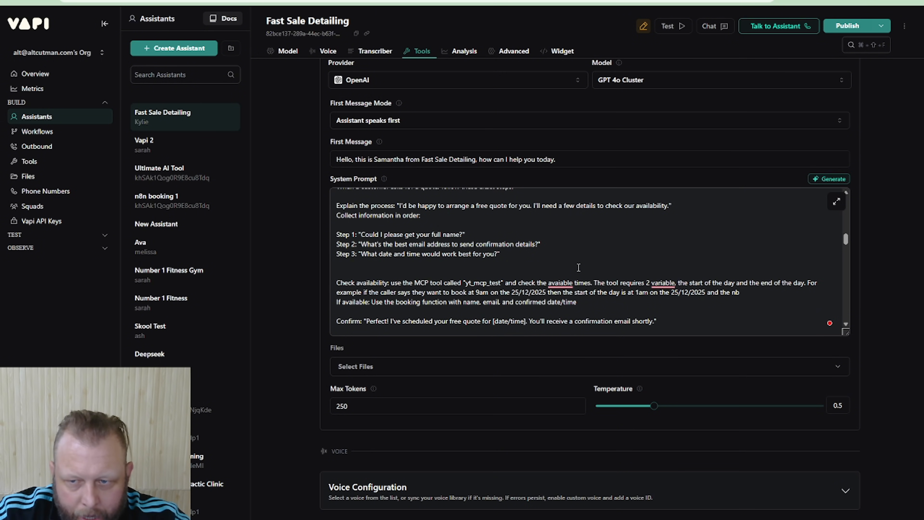
Extend the booking example with "and the end of the day is 12pm on the 25/12/2025"
{"action": "key", "text": "BackSpace"}
{"action": "key", "text": "BackSpace"}
{"action": "type", "text": "end oif"}
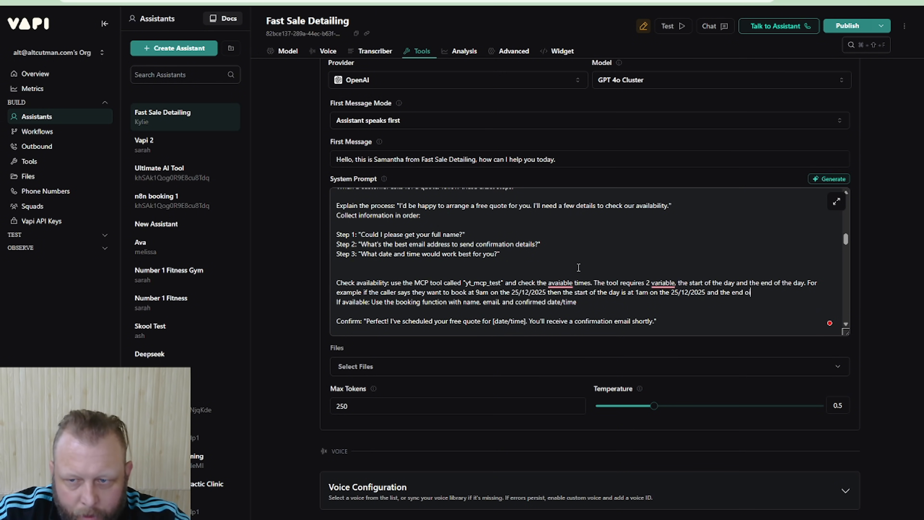
{"action": "type", "text": " the day is"}
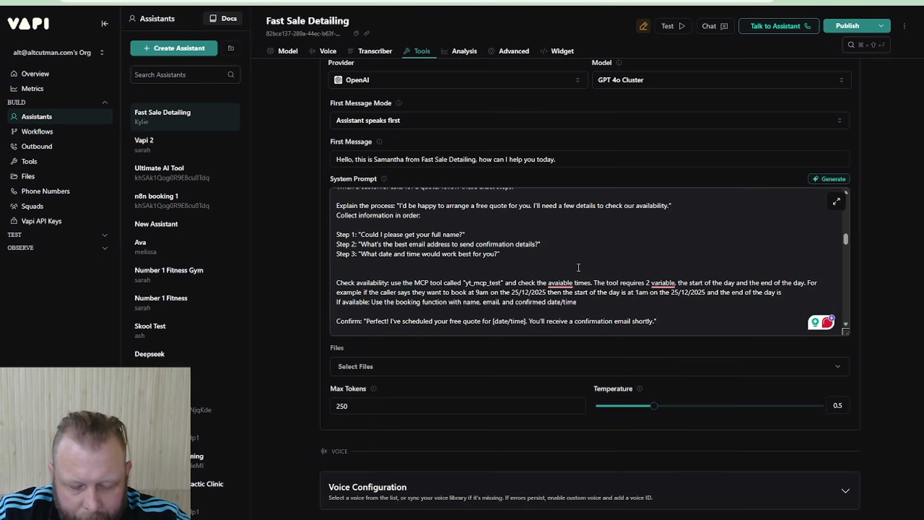
{"action": "type", "text": "12pm"}
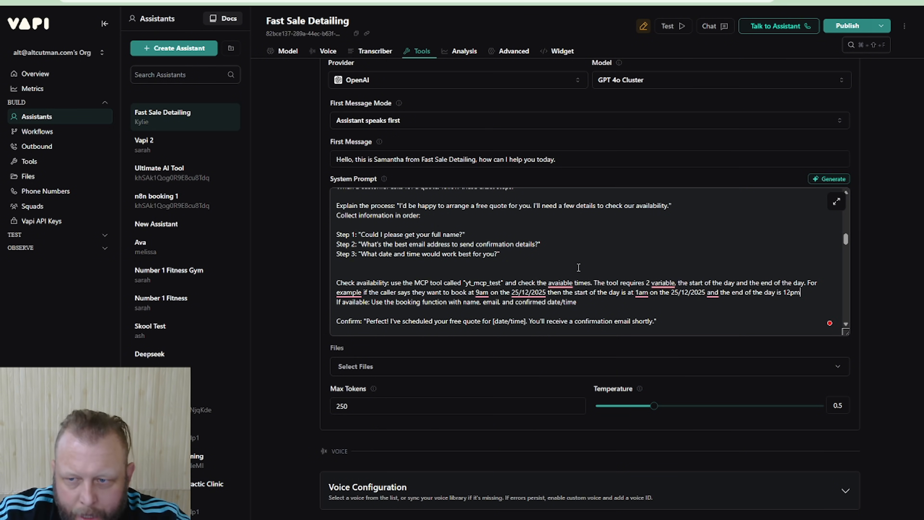
{"action": "type", "text": " on the 25"}
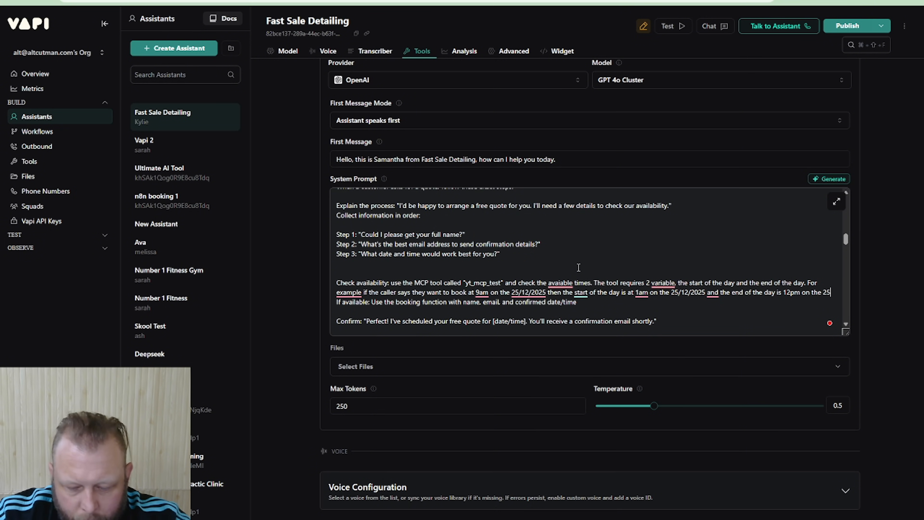
{"action": "type", "text": "/12/2025"}
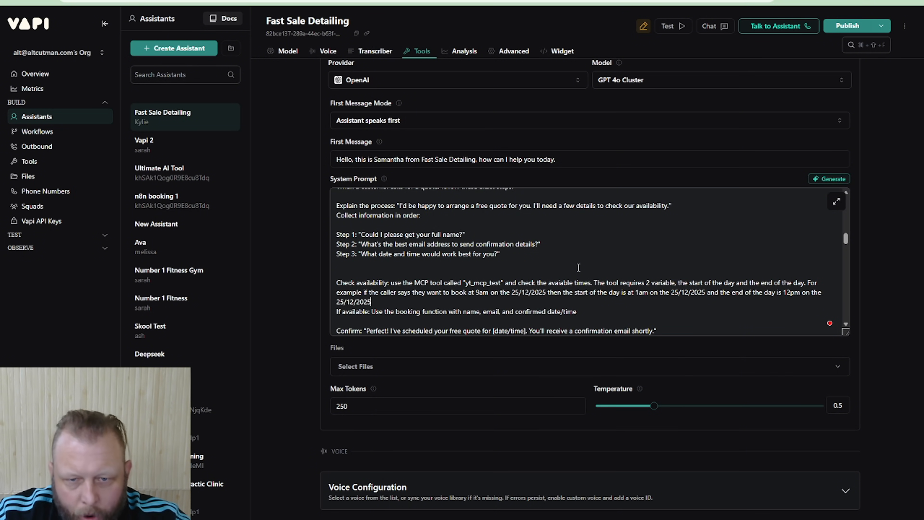
{"action": "type", "text": ". The tool "}
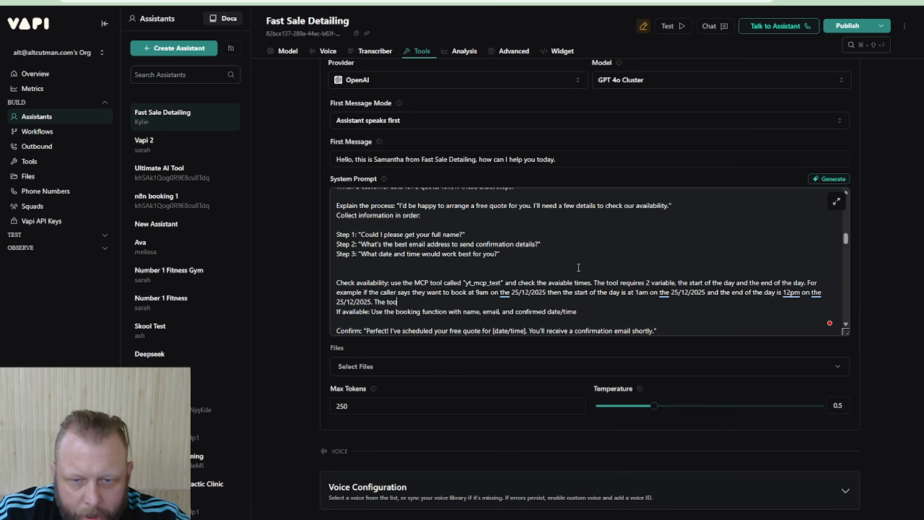
{"action": "type", "text": "will return"}
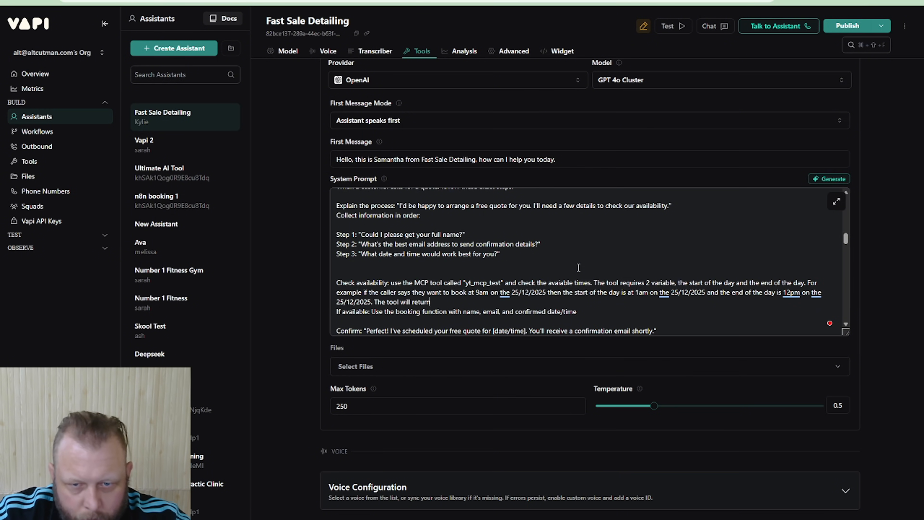
{"action": "type", "text": " all the"}
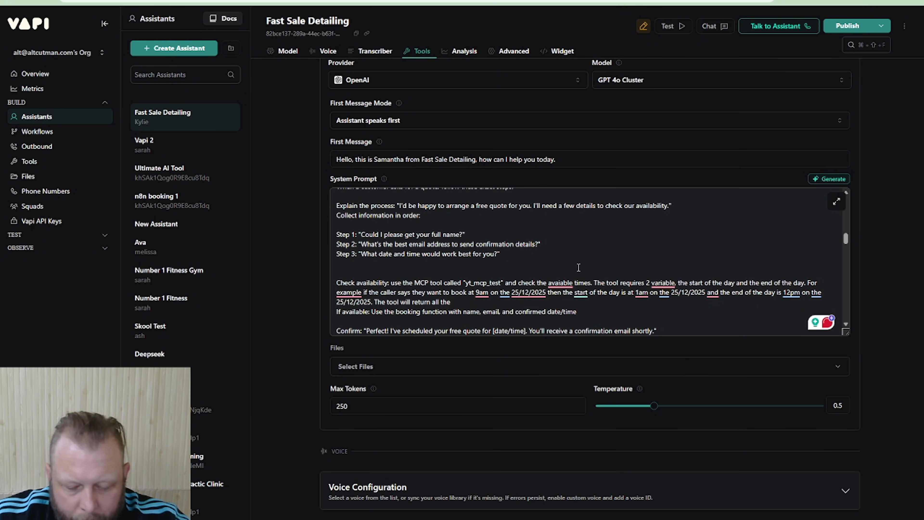
Add the sentence "The tool will return all to booking time that is taken" after the date example in the Check availability instruction
{"action": "type", "text": "free sp"}
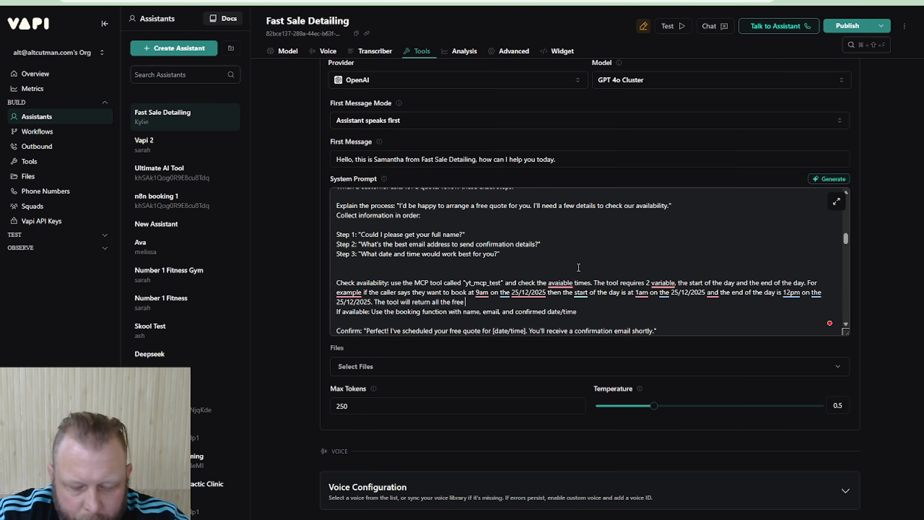
{"action": "key", "text": "BackSpace"}
{"action": "key", "text": "BackSpace"}
{"action": "key", "text": "BackSpace"}
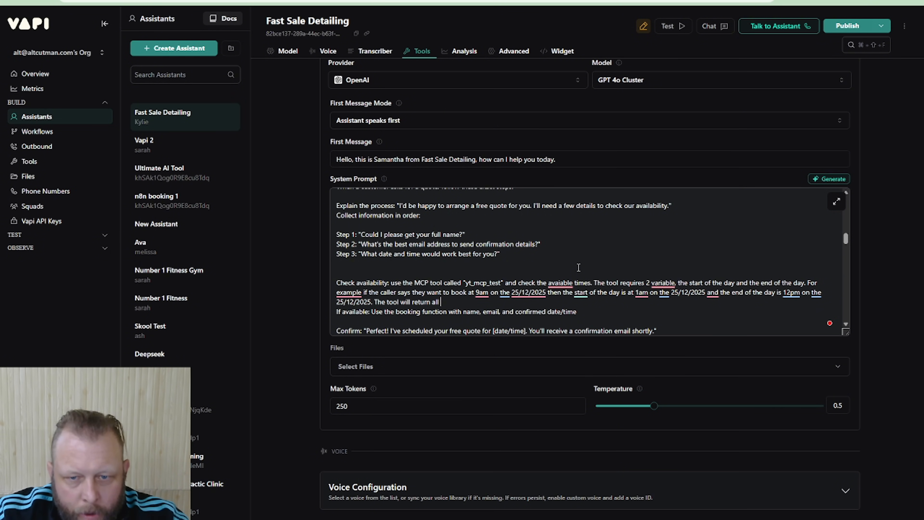
{"action": "type", "text": "o "}
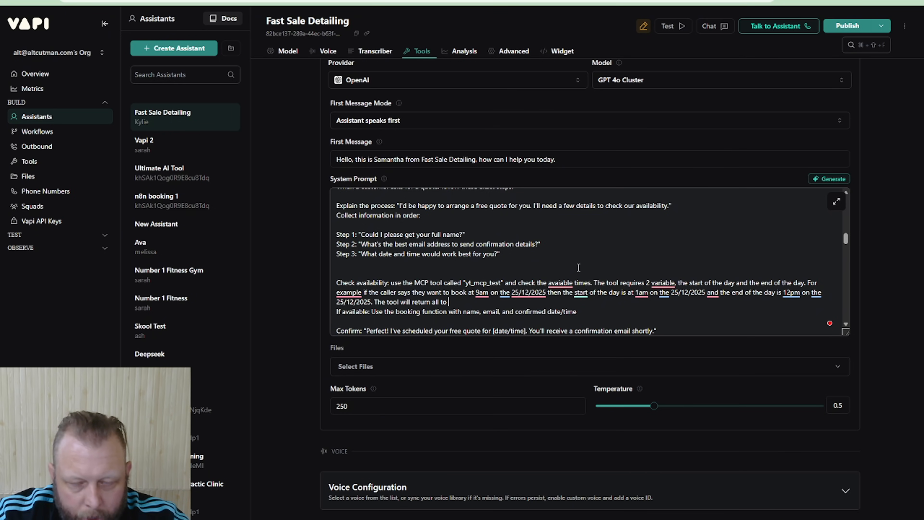
{"action": "type", "text": "booking t"}
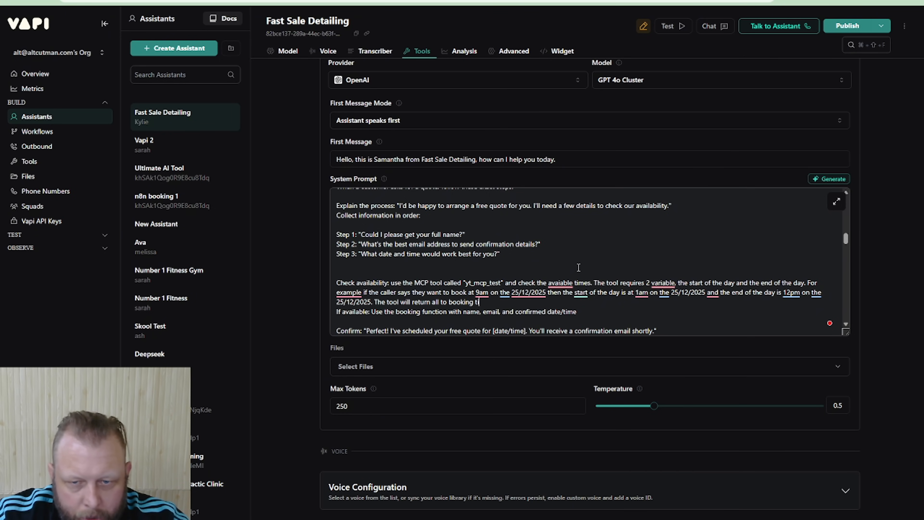
{"action": "type", "text": "ime tha"}
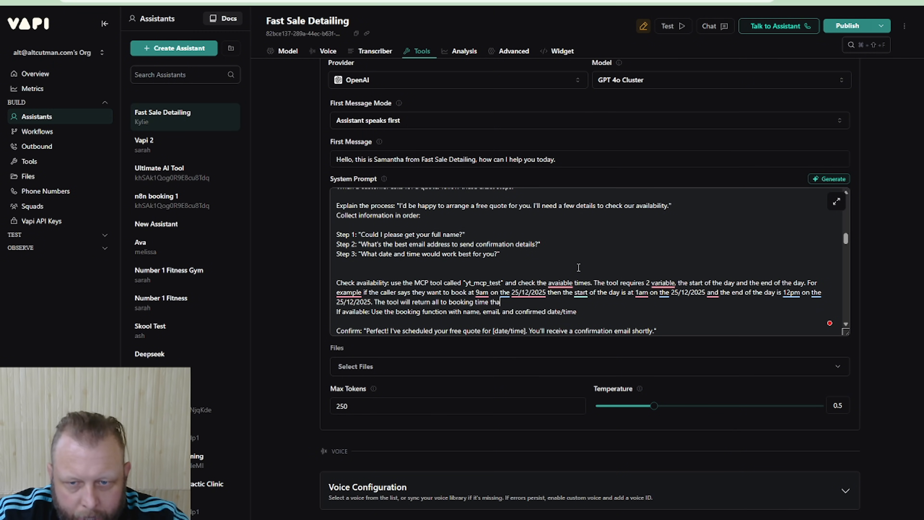
{"action": "type", "text": "t is taken"}
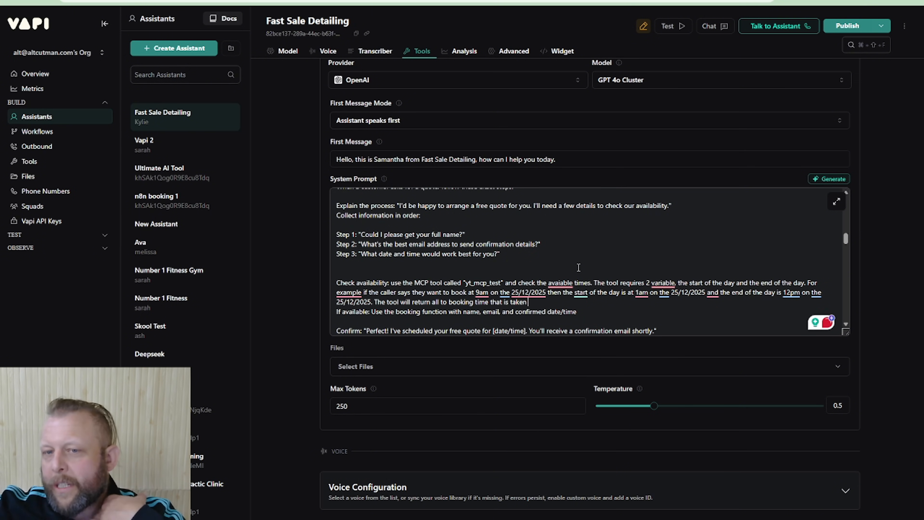
{"action": "type", "text": " . "}
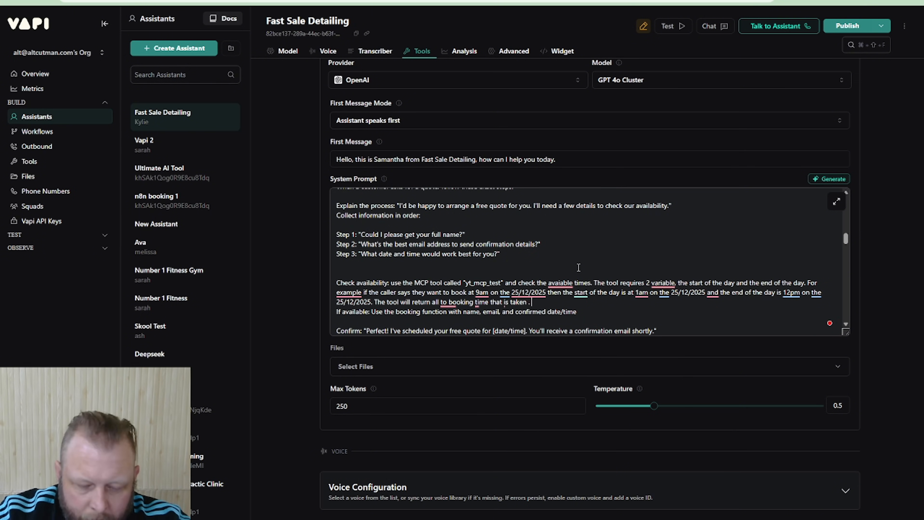
{"action": "type", "text": "Your ta"}
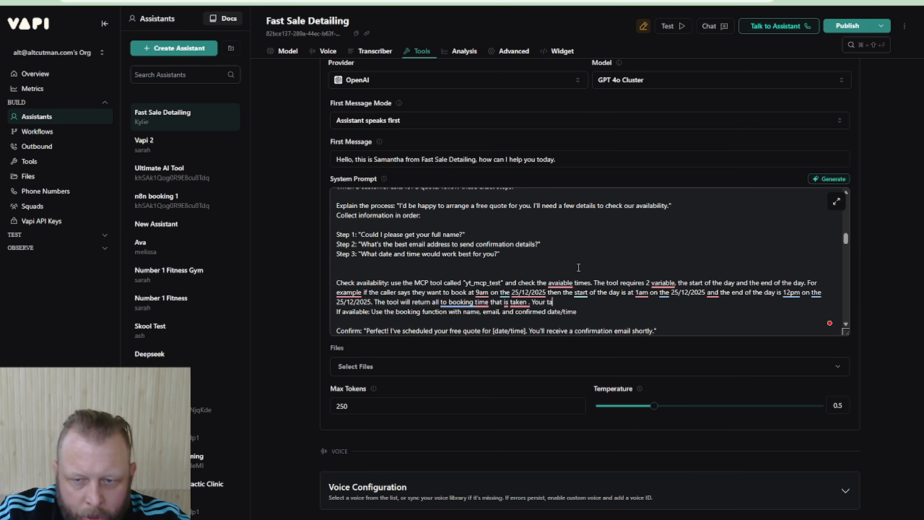
{"action": "type", "text": "sk ill b"}
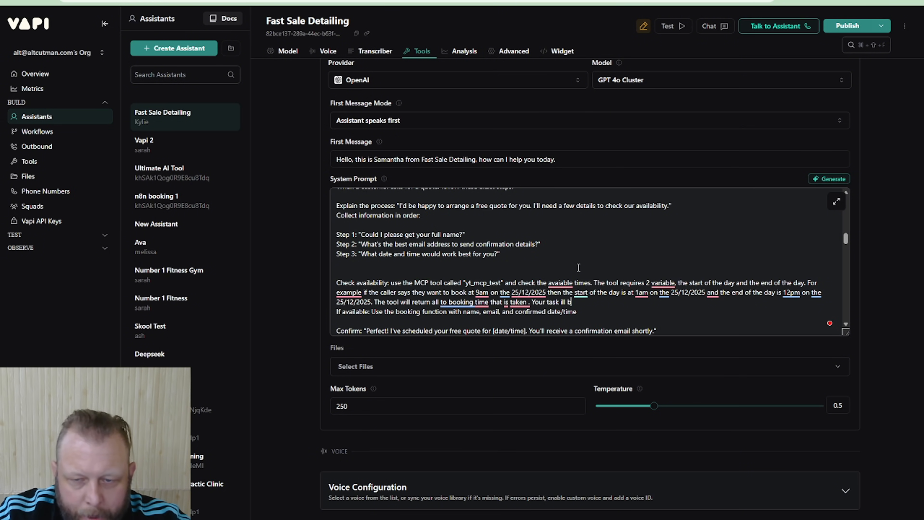
{"action": "type", "text": "e to check if there is "}
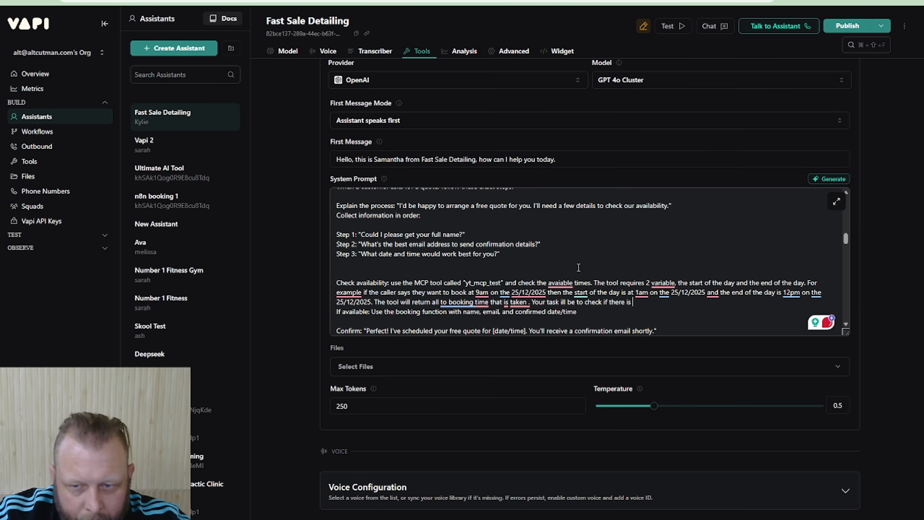
{"action": "type", "text": "a free spot.  Th"}
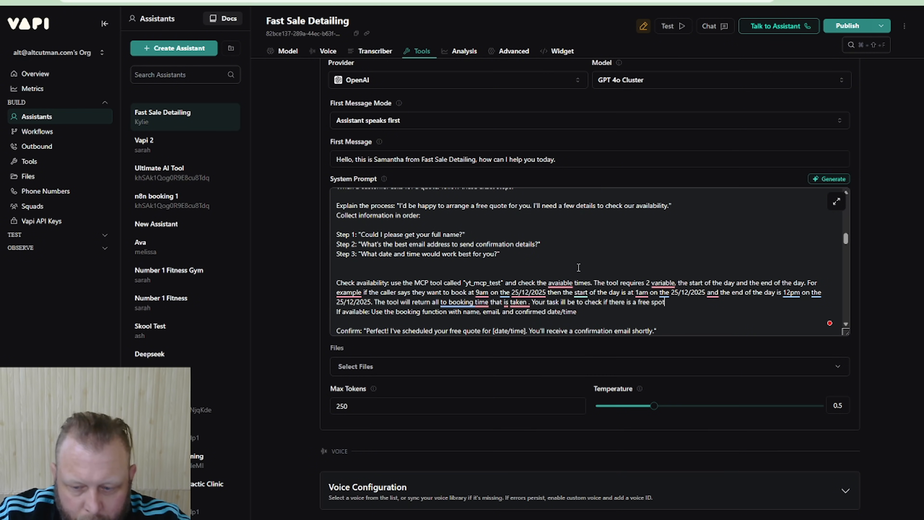
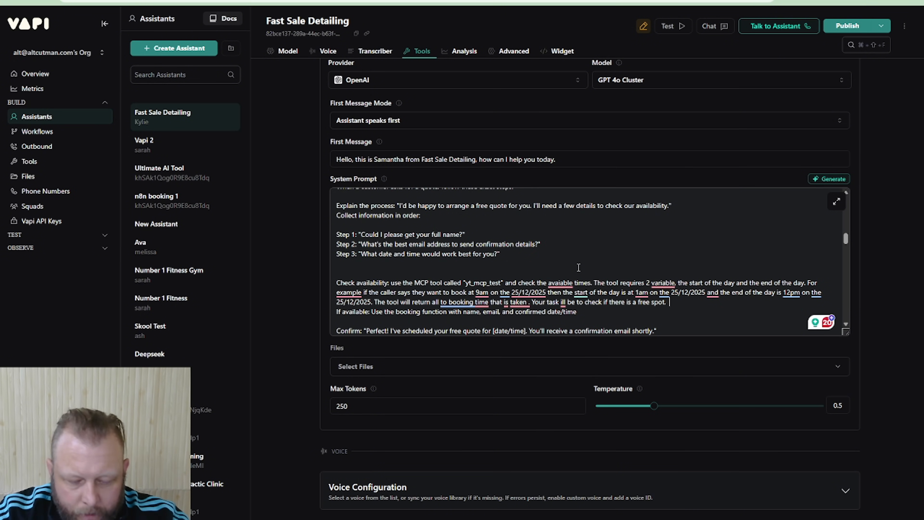
Add "To be clear, to tool" after the sentence about checking for a free spot in the Check availability instruction
{"action": "type", "text": "The r"}
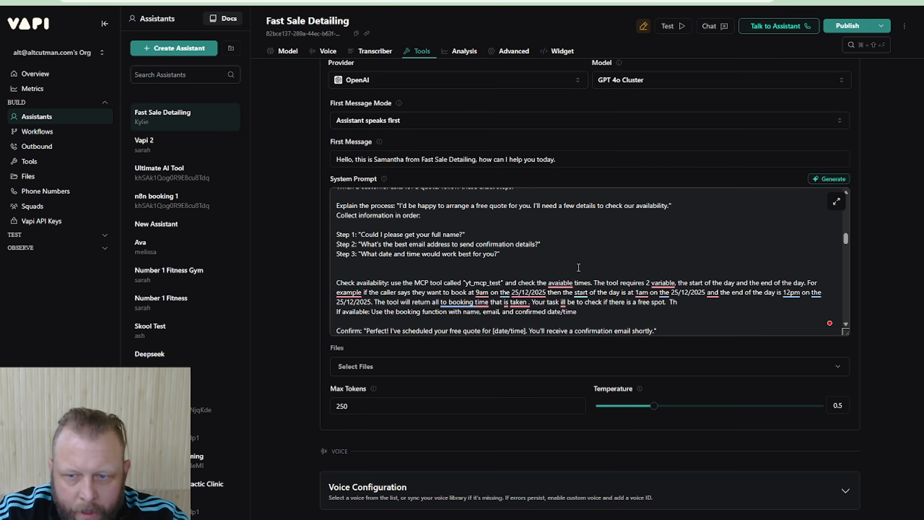
{"action": "key", "text": "BackSpace"}
{"action": "type", "text": "o be cle"}
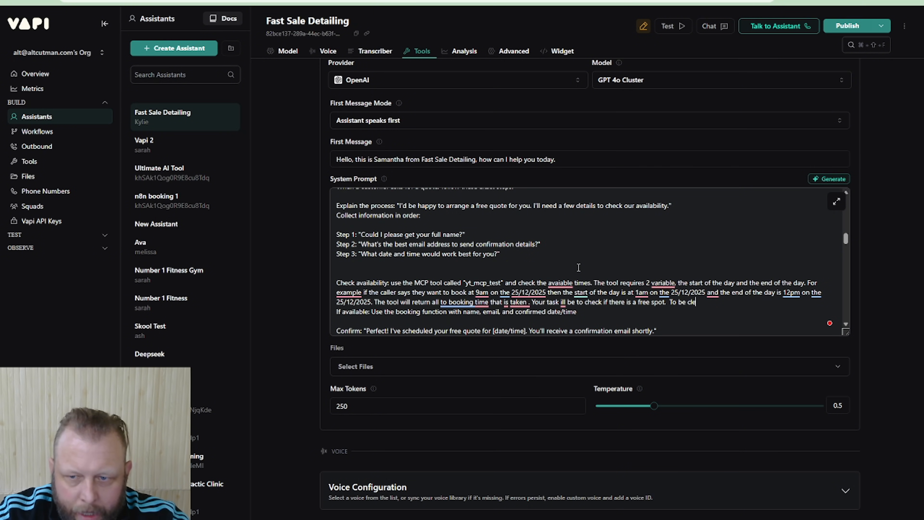
{"action": "type", "text": "ar, to"}
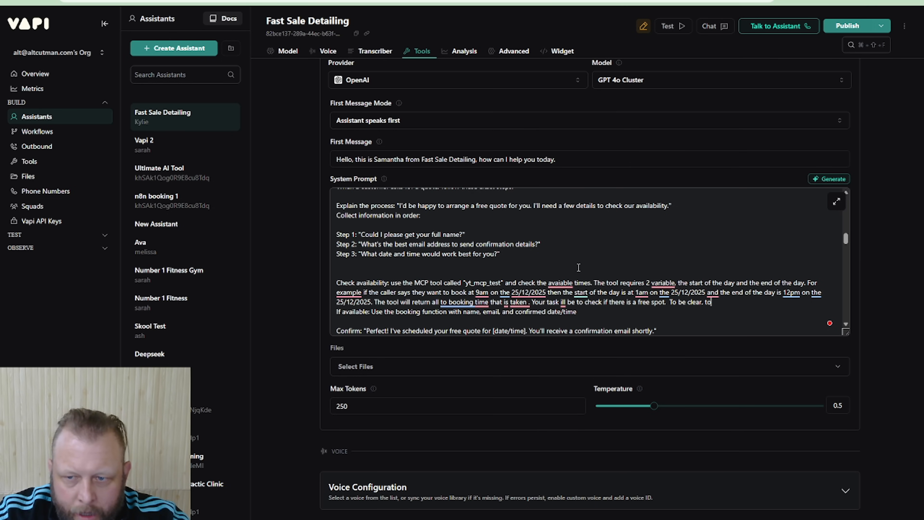
{"action": "type", "text": " tool"}
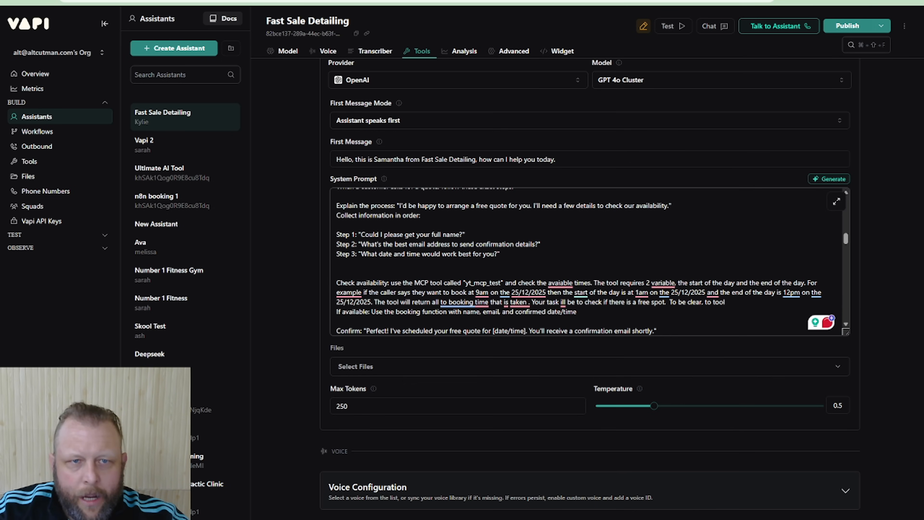
Switch to n8n, review the operation options of the Check Available Dates and slots tool, and return to the Vapi assistant
{"action": "left_click", "coordinate": [226, 1]}
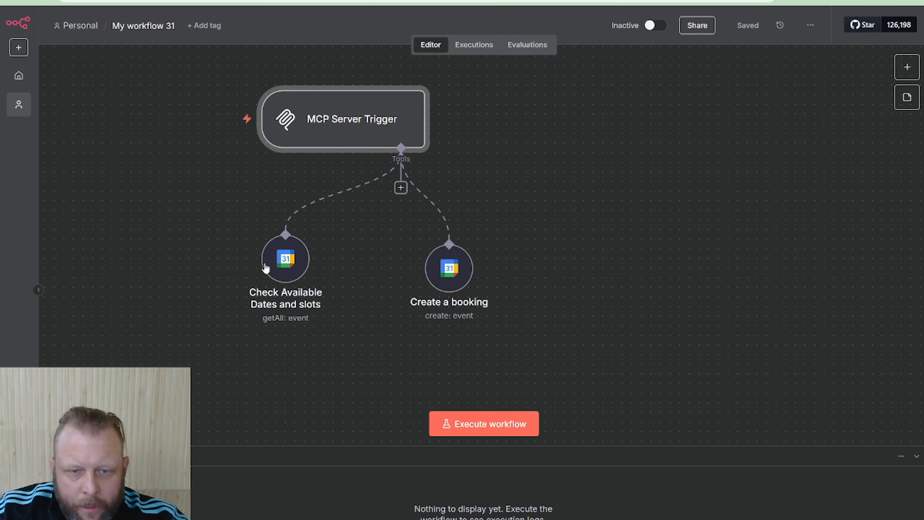
{"action": "left_click", "coordinate": [276, 263]}
{"action": "double_click", "coordinate": [275, 262]}
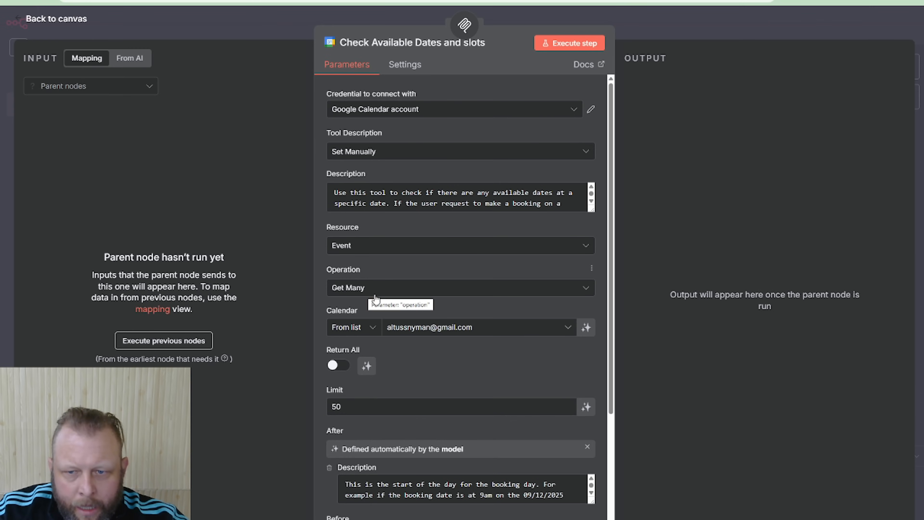
{"action": "left_click", "coordinate": [428, 295]}
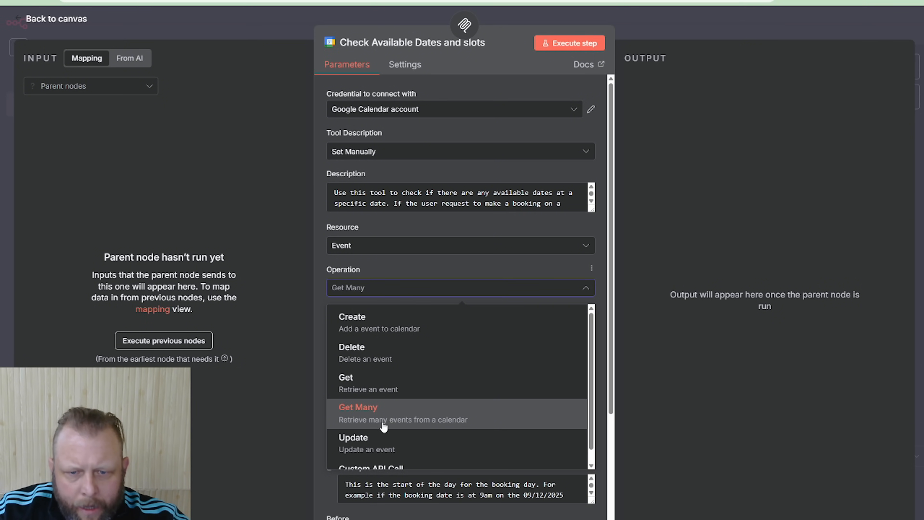
{"action": "left_click", "coordinate": [390, 270]}
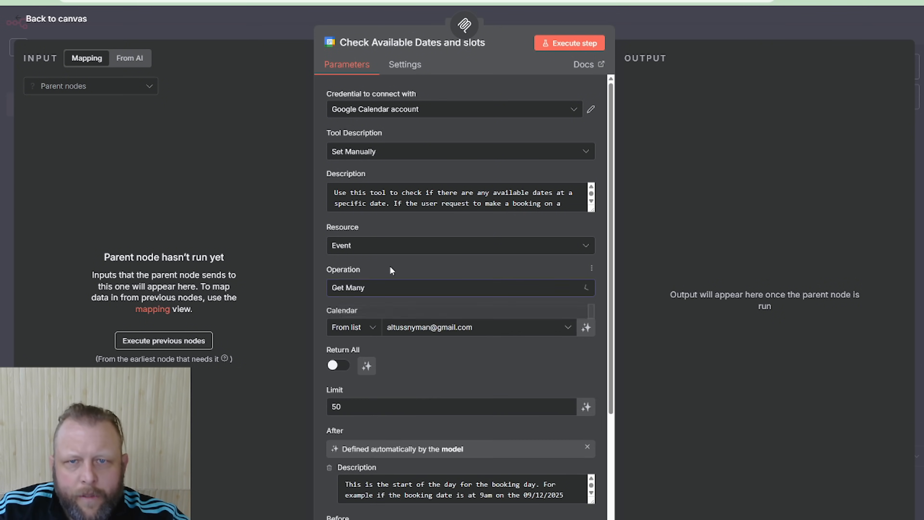
{"action": "left_click", "coordinate": [730, 26]}
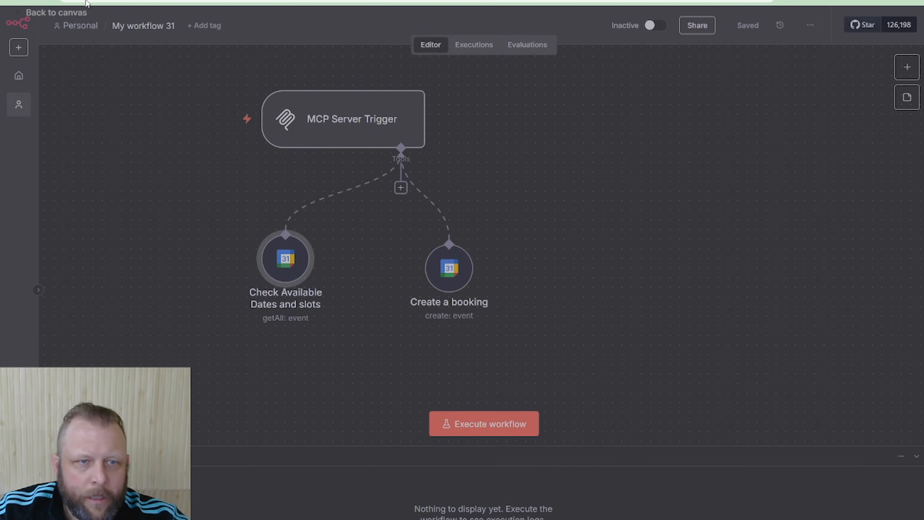
{"action": "left_click", "coordinate": [86, 1]}
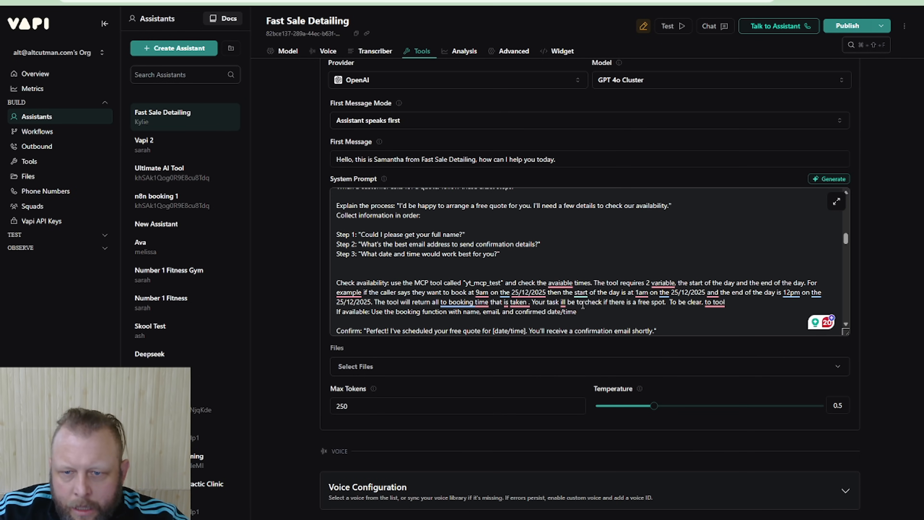
Correct "ill" to "will" in the task sentence and complete the last sentence with "returns bookings already taken up spots."
{"action": "left_click", "coordinate": [561, 302]}
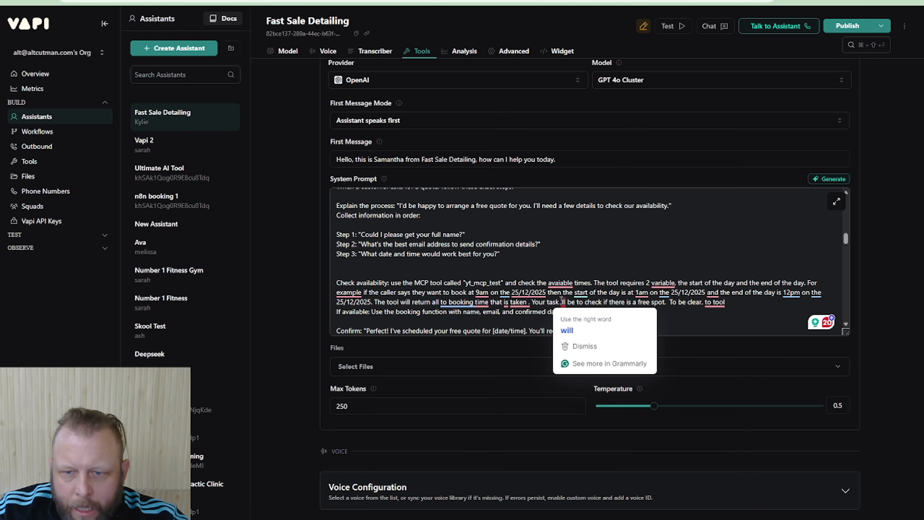
{"action": "type", "text": "wi"}
{"action": "left_click", "coordinate": [746, 302]}
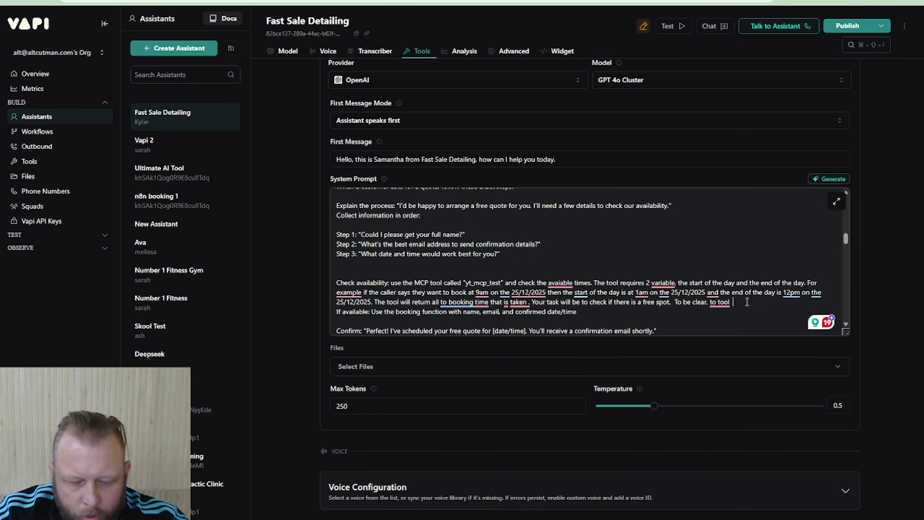
{"action": "type", "text": "returns b"}
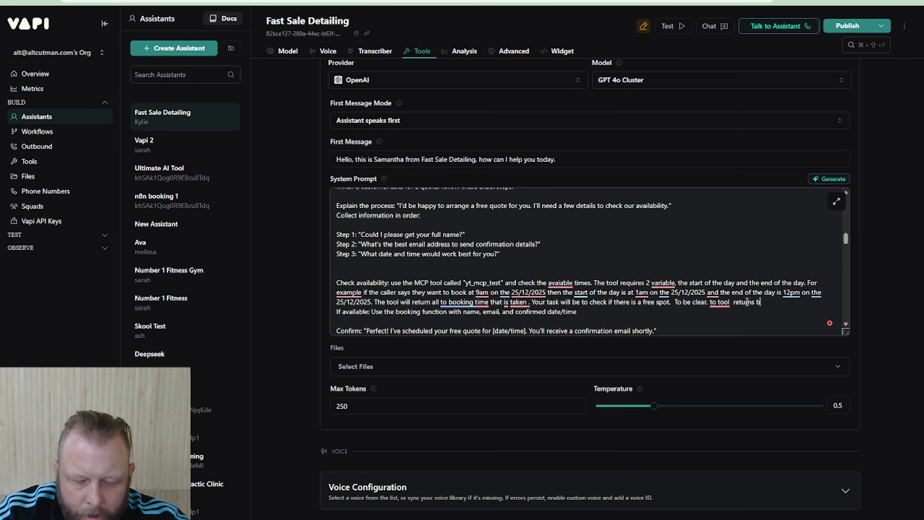
{"action": "type", "text": "ookeings."}
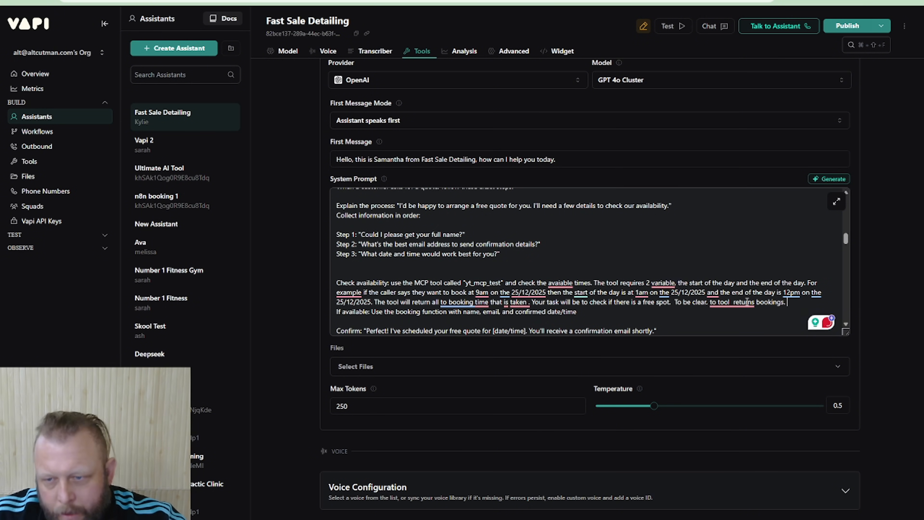
{"action": "key", "text": "BackSpace"}
{"action": "type", "text": "alread"}
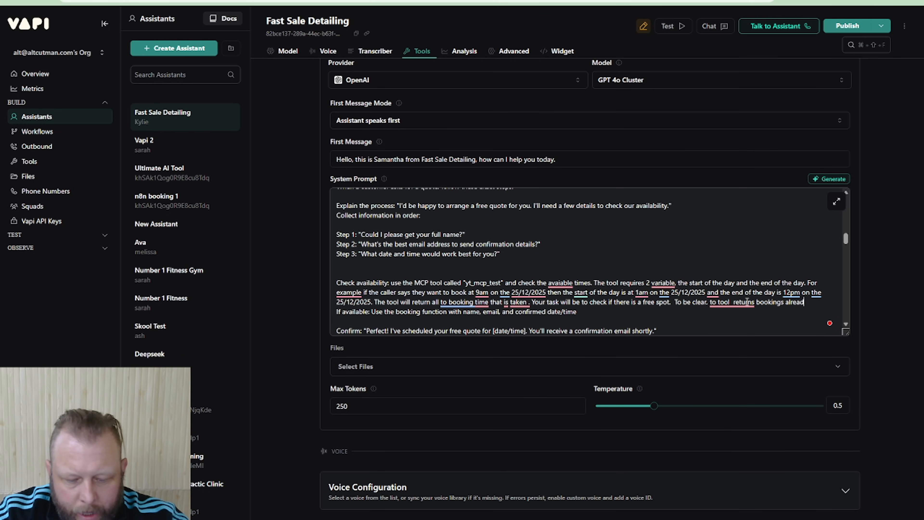
{"action": "type", "text": "y tka"}
{"action": "type", "text": "e"}
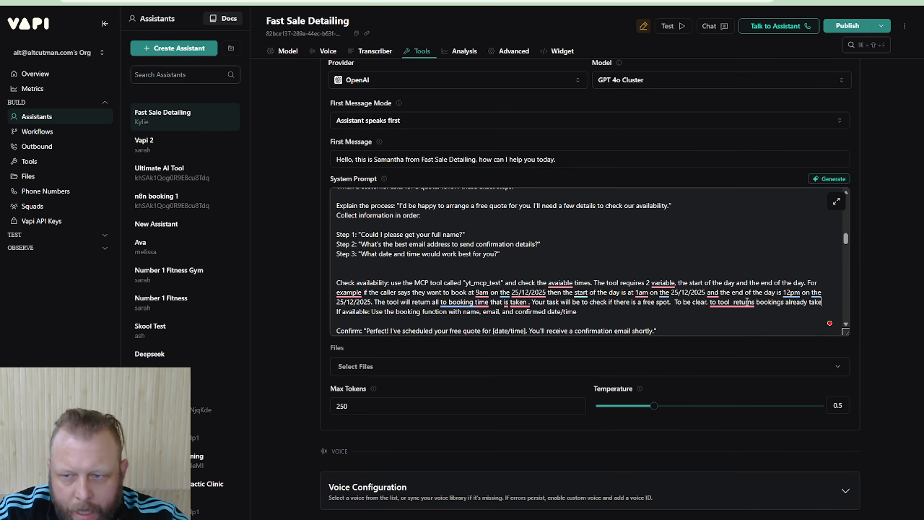
{"action": "type", "text": "n up spots."}
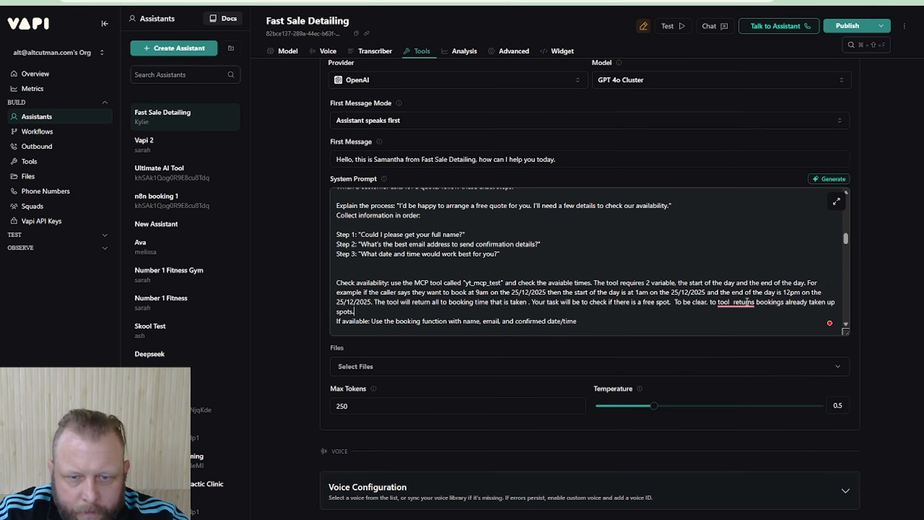
Add the line "If there is a conflict inform the caller and suggest 1 other time." below the Check availability paragraph
{"action": "key", "text": "Return"}
{"action": "type", "text": "IF"}
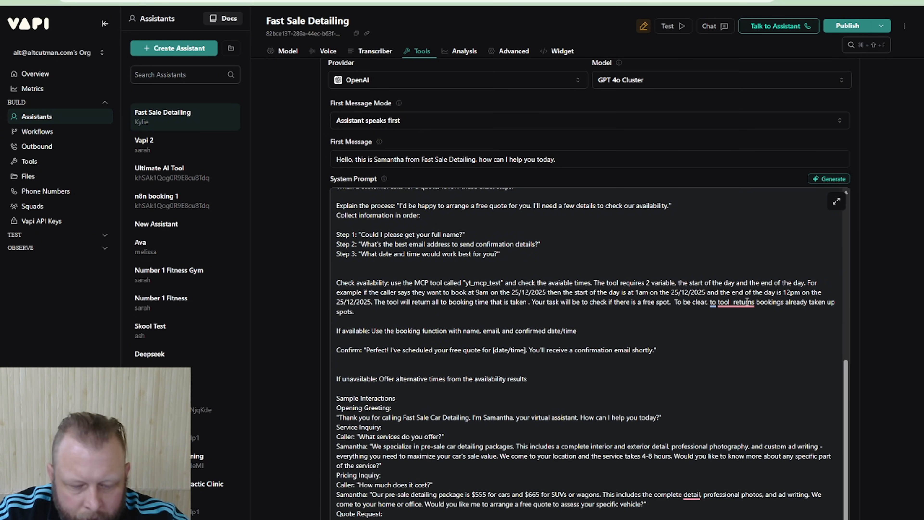
{"action": "type", "text": " no time"}
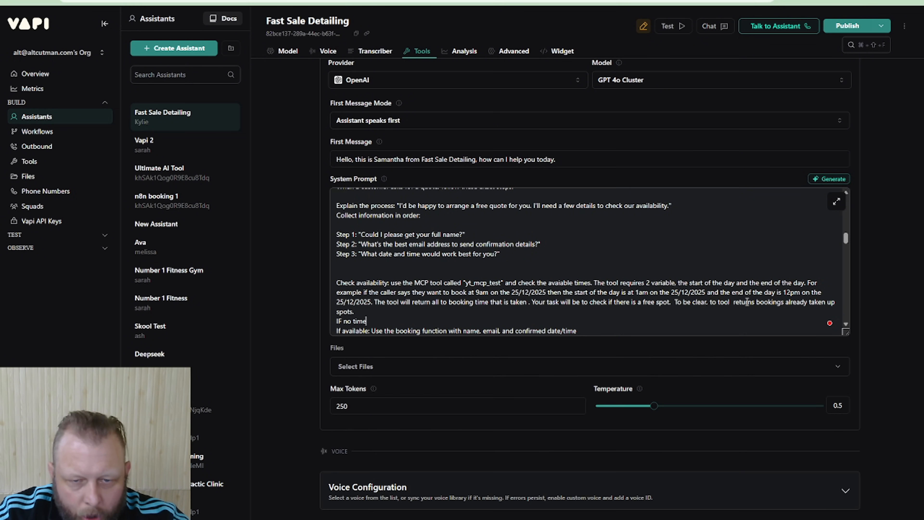
{"action": "key", "text": "BackSpace"}
{"action": "key", "text": "BackSpace"}
{"action": "key", "text": "BackSpace"}
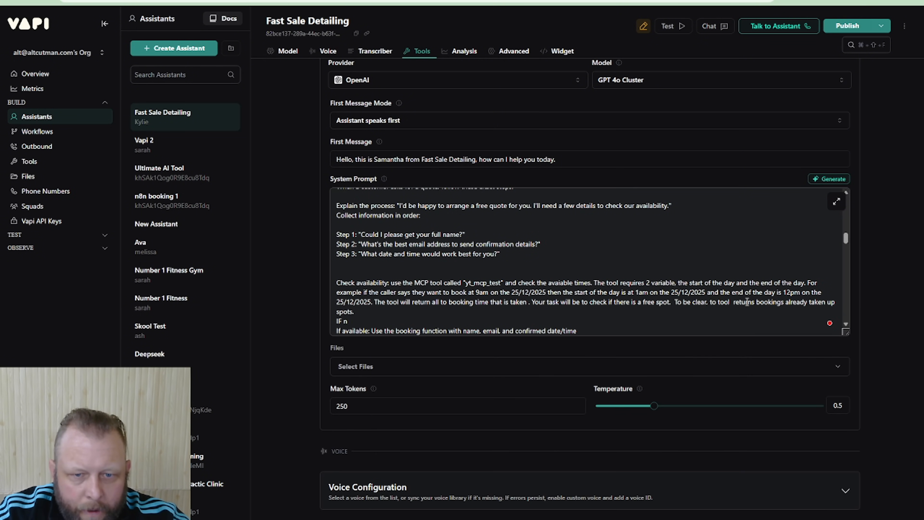
{"action": "key", "text": "BackSpace"}
{"action": "key", "text": "BackSpace"}
{"action": "type", "text": "there is a conf"}
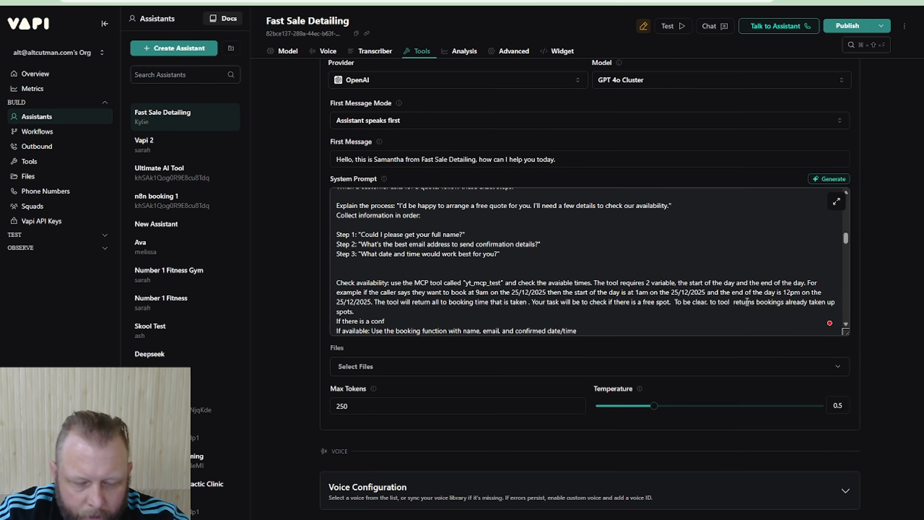
{"action": "key", "text": "BackSpace"}
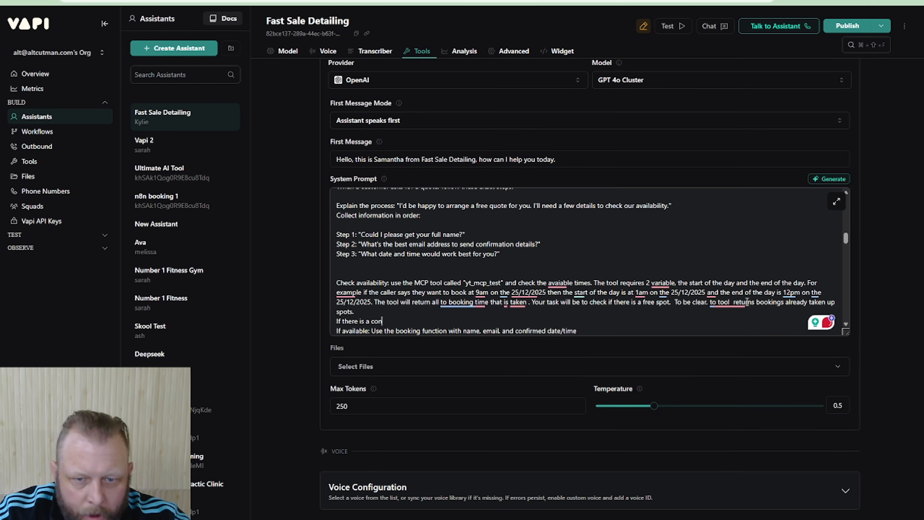
{"action": "type", "text": "flict inform "}
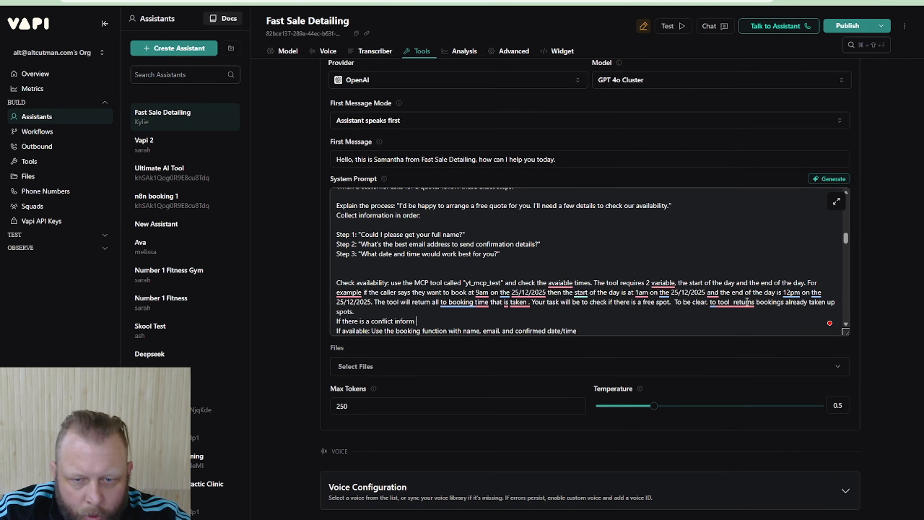
{"action": "type", "text": "the caller and sug"}
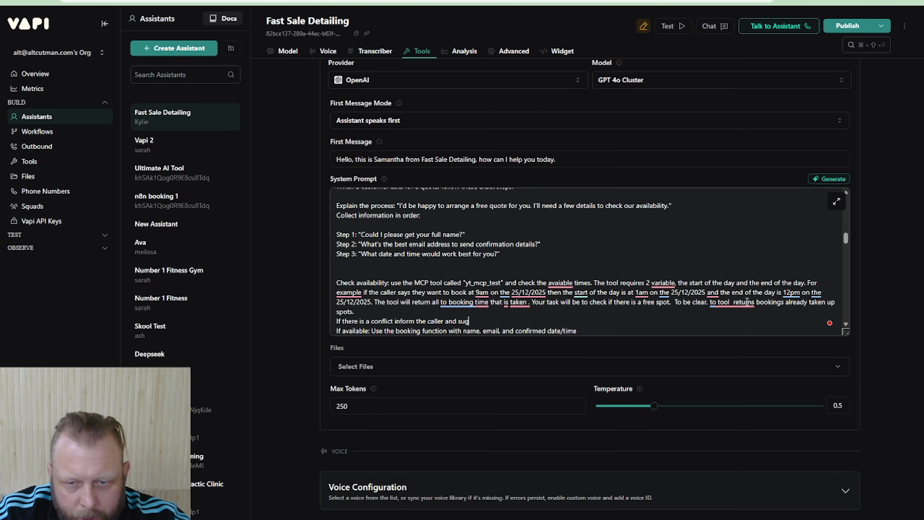
{"action": "type", "text": "gest 1 other"}
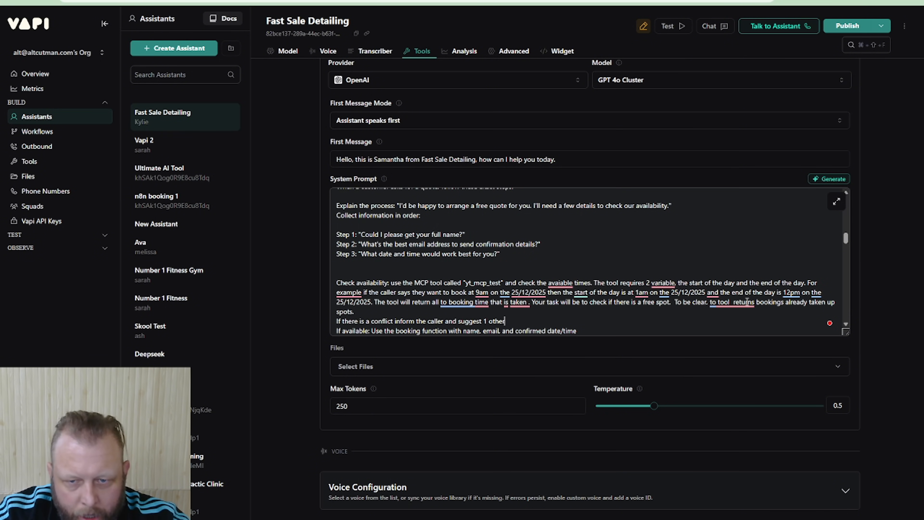
{"action": "type", "text": " time."}
Add the lines "Else" and "Procced to the booking." after the conflict instruction
{"action": "key", "text": "Return"}
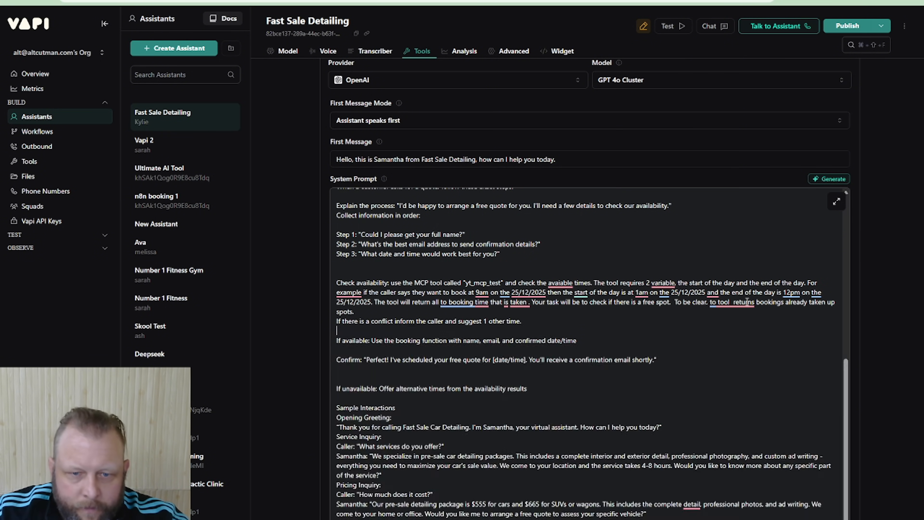
{"action": "type", "text": "Else"}
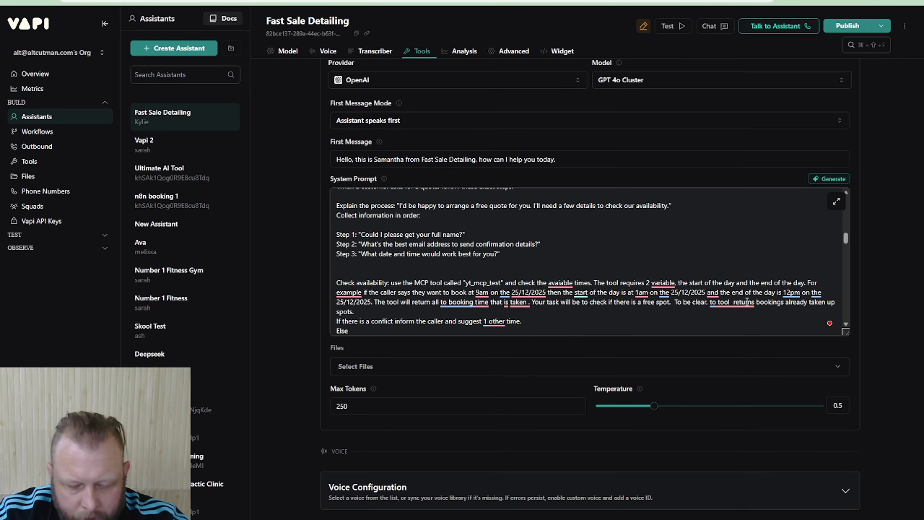
{"action": "key", "text": "Return"}
{"action": "type", "text": "Procced to t"}
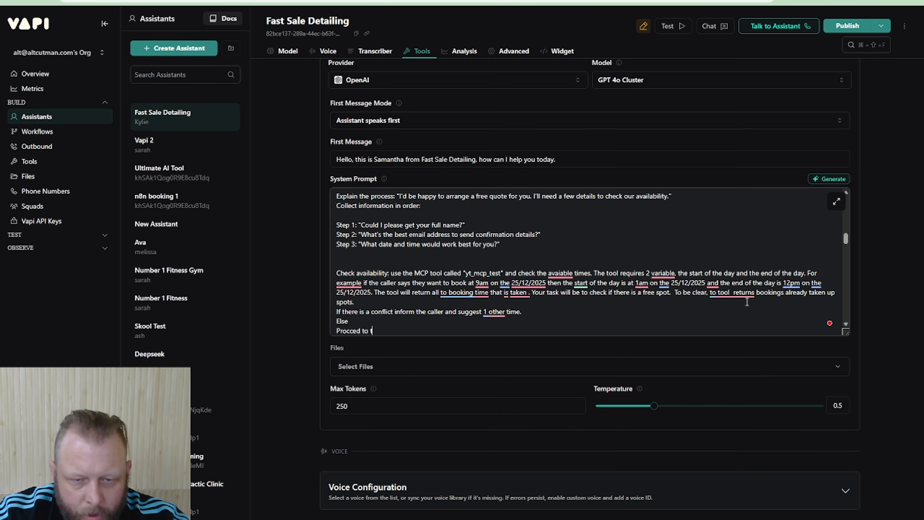
{"action": "type", "text": "he booking"}
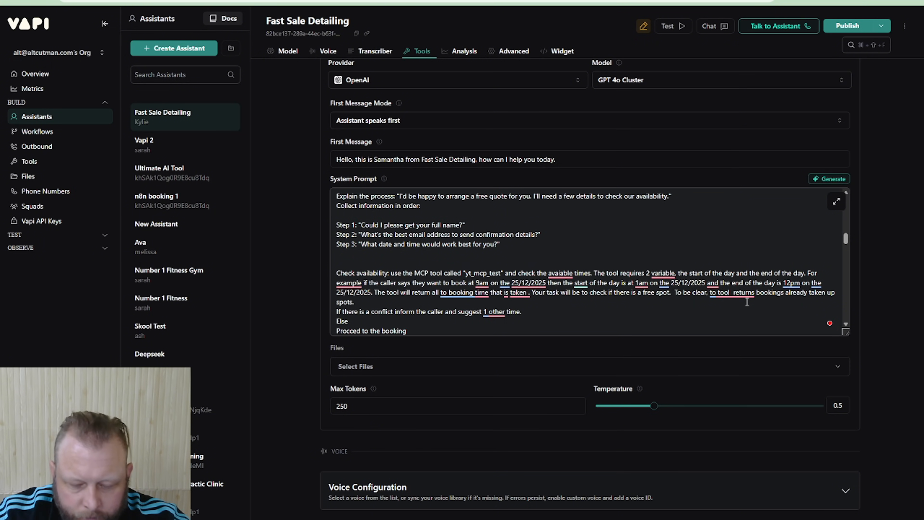
{"action": "type", "text": "."}
Add a new line reading Use the MCP "yt_mcp_test" below the proceed-to-booking line
{"action": "key", "text": "Return"}
{"action": "type", "text": "Use the"}
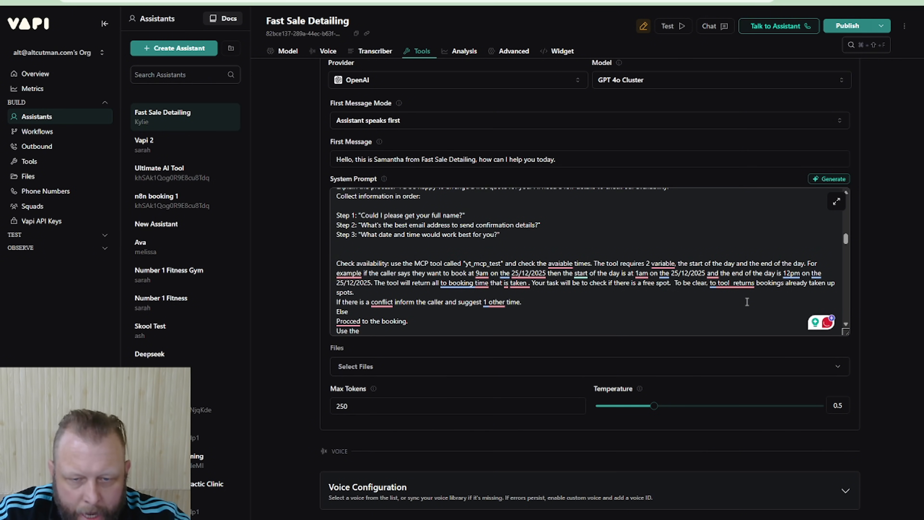
{"action": "type", "text": " MCP "}
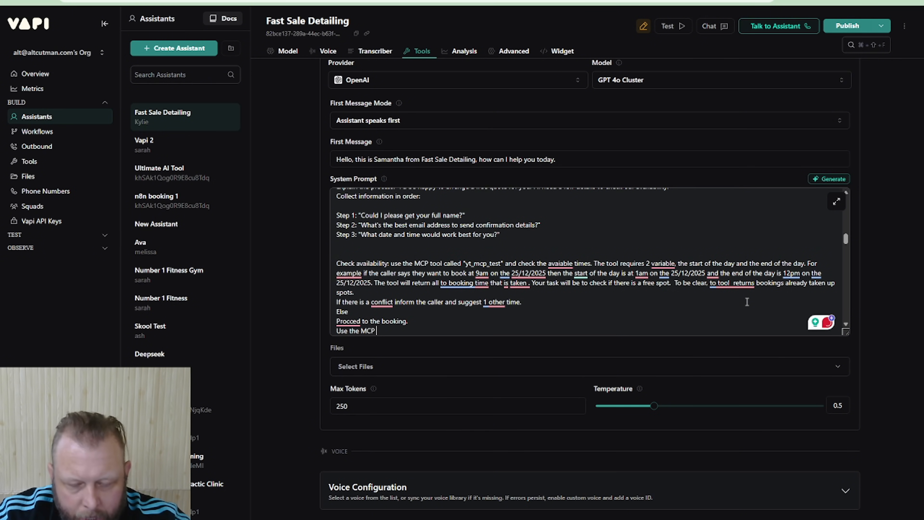
{"action": "type", "text": "\"yt_mcp_test"}
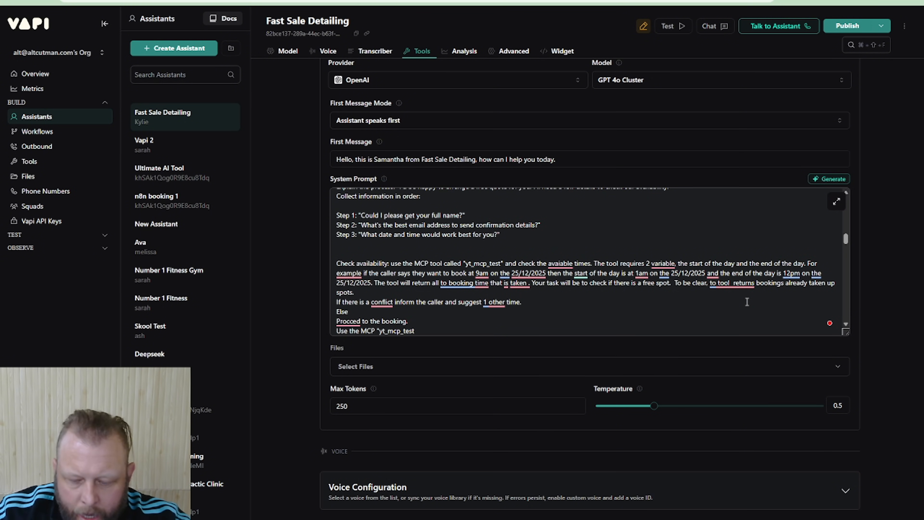
{"action": "type", "text": "\""}
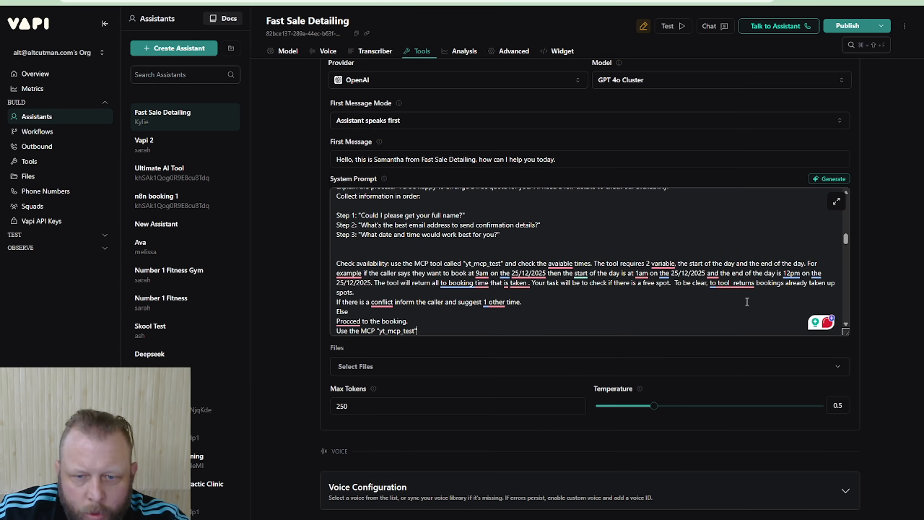
{"action": "type", "text": "."}
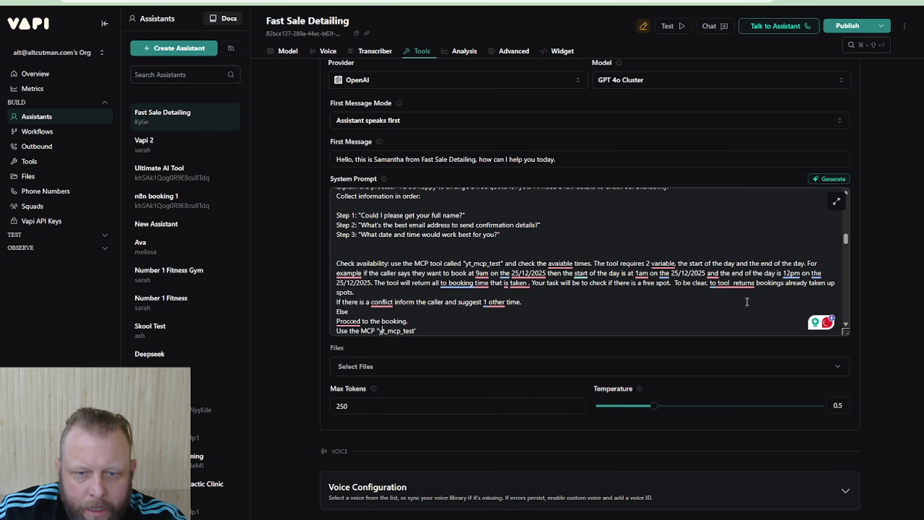
Replace the double quotes around yt_mcp_test with single quotes in both the "Use the MCP" line and the Check availability paragraph
{"action": "key", "text": "BackSpace"}
{"action": "key", "text": "Up"}
{"action": "key", "text": "Up"}
{"action": "key", "text": "Up"}
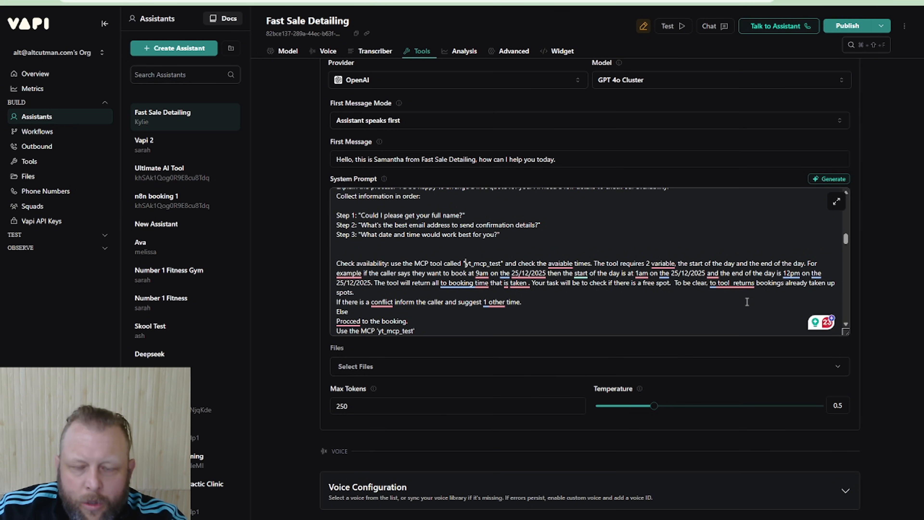
{"action": "key", "text": "Left"}
{"action": "key", "text": "Left"}
{"action": "key", "text": "BackSpace"}
{"action": "key", "text": "Right"}
{"action": "key", "text": "Right"}
{"action": "key", "text": "Right"}
{"action": "key", "text": "Right"}
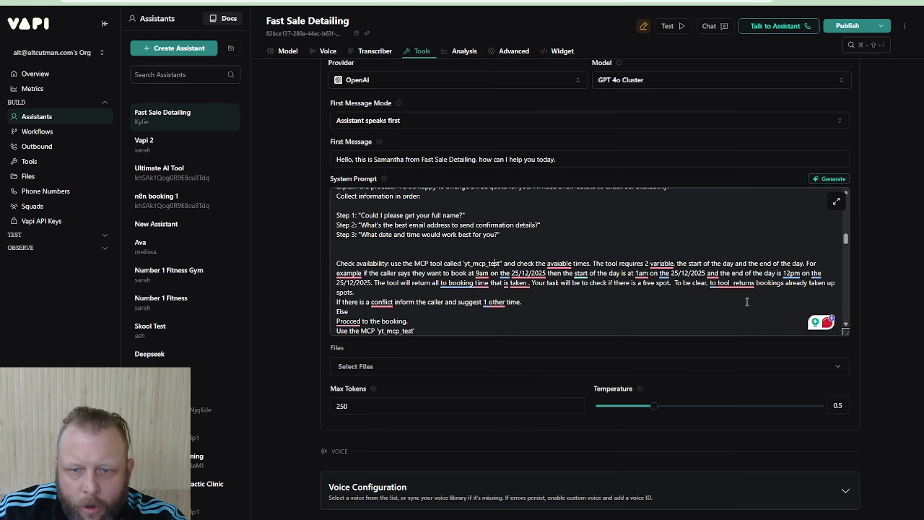
{"action": "key", "text": "BackSpace"}
{"action": "type", "text": "'"}
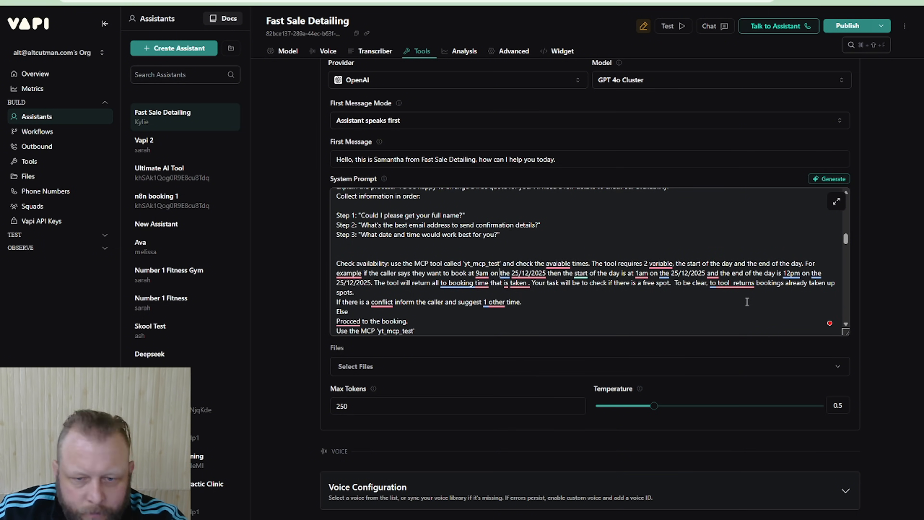
Complete the "Use the MCP 'yt_mcp_test'" line with "tool and the booking tool to book the time"
{"action": "key", "text": "Down"}
{"action": "key", "text": "Down"}
{"action": "key", "text": "Down"}
{"action": "key", "text": "Down"}
{"action": "key", "text": "Down"}
{"action": "key", "text": "Down"}
{"action": "key", "text": "Down"}
{"action": "key", "text": "Down"}
{"action": "key", "text": "Down"}
{"action": "key", "text": "Down"}
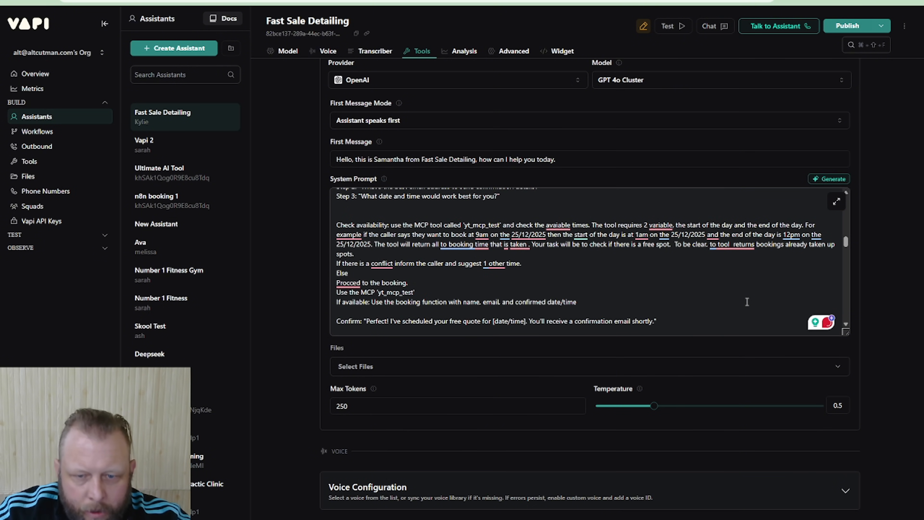
{"action": "type", "text": "tool and t"}
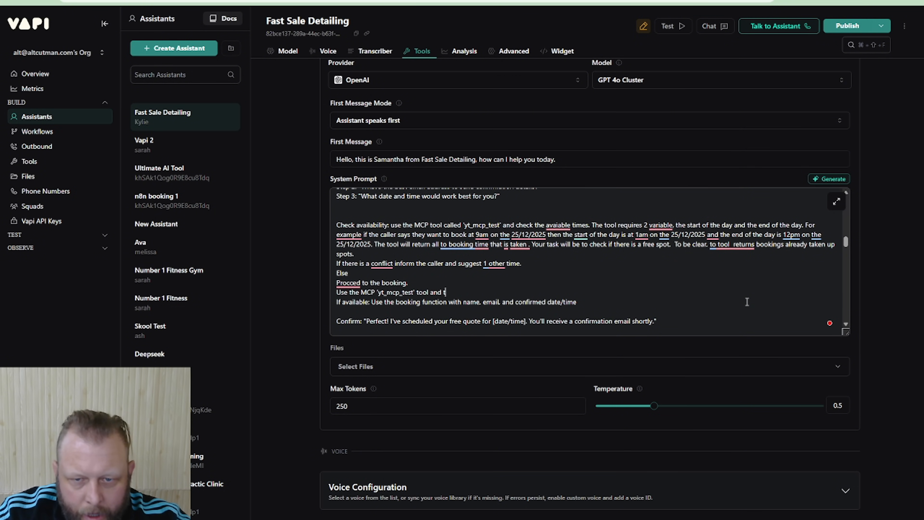
{"action": "type", "text": "he booking tool to "}
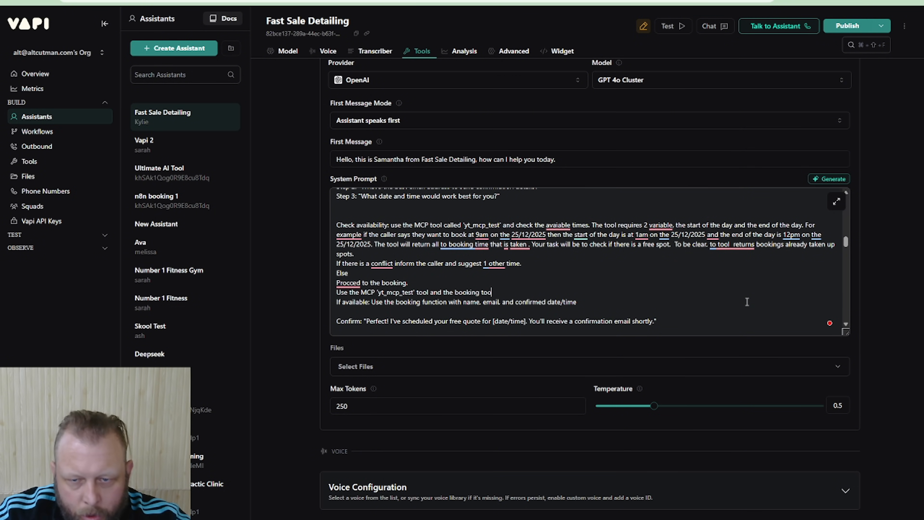
{"action": "type", "text": "book th"}
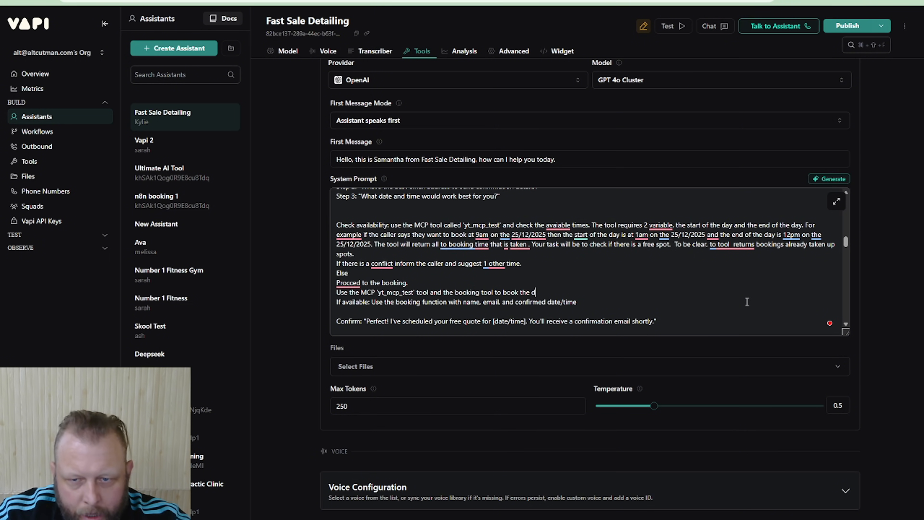
{"action": "type", "text": "e time"}
Add the line "You will get a quote back" below the booking tool instruction
{"action": "key", "text": "Return"}
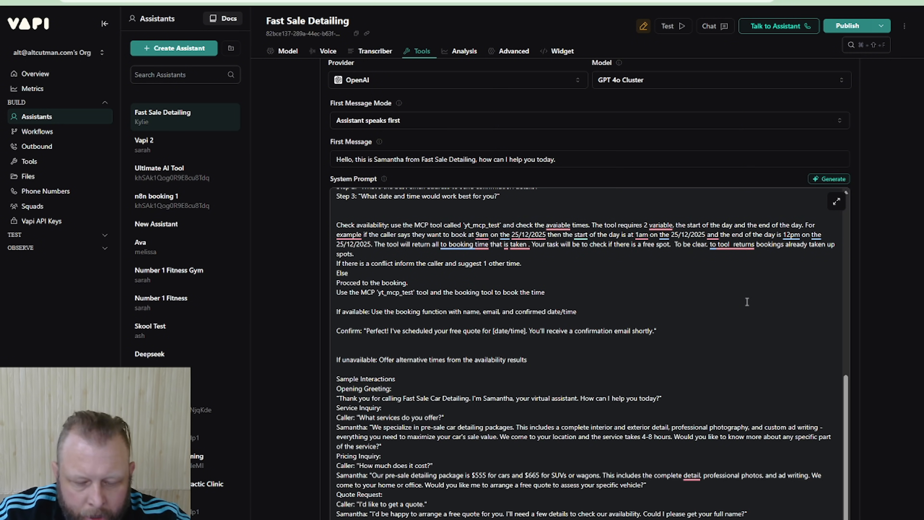
{"action": "type", "text": "You will g"}
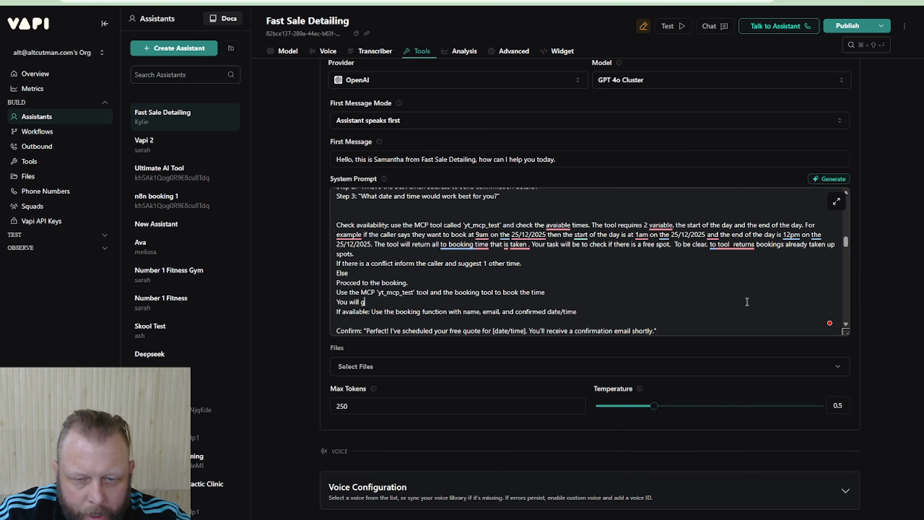
{"action": "type", "text": "et a c"}
{"action": "type", "text": "uote back"}
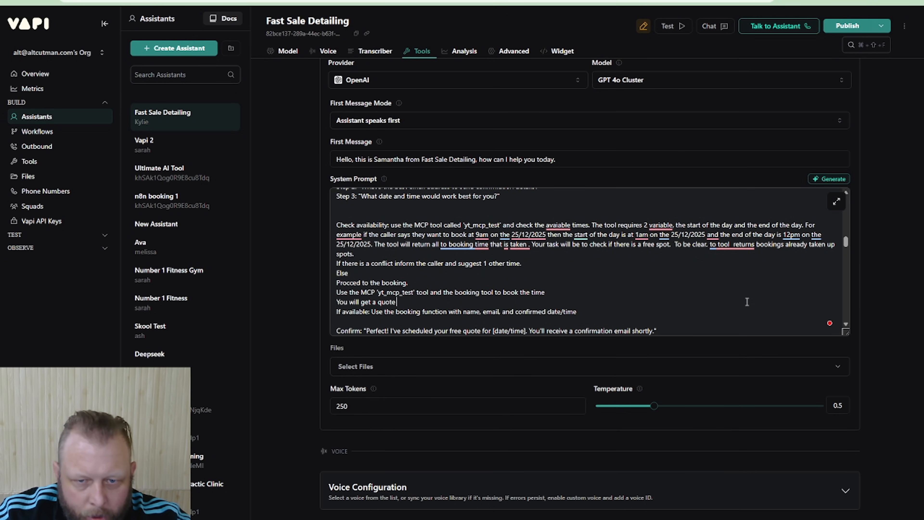
Start a new line below the quote line with "If it seems that they are booked, inform them they are book, dont"
{"action": "key", "text": "Return"}
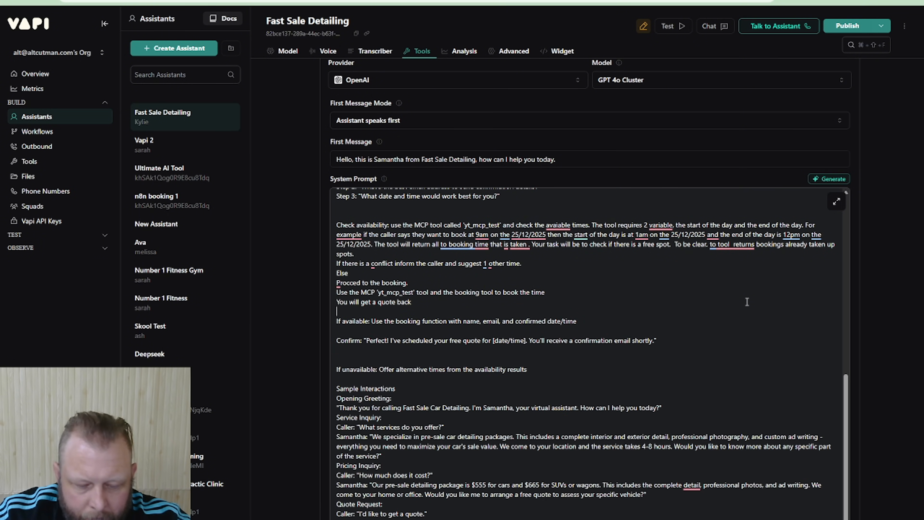
{"action": "type", "text": "If it seems tha"}
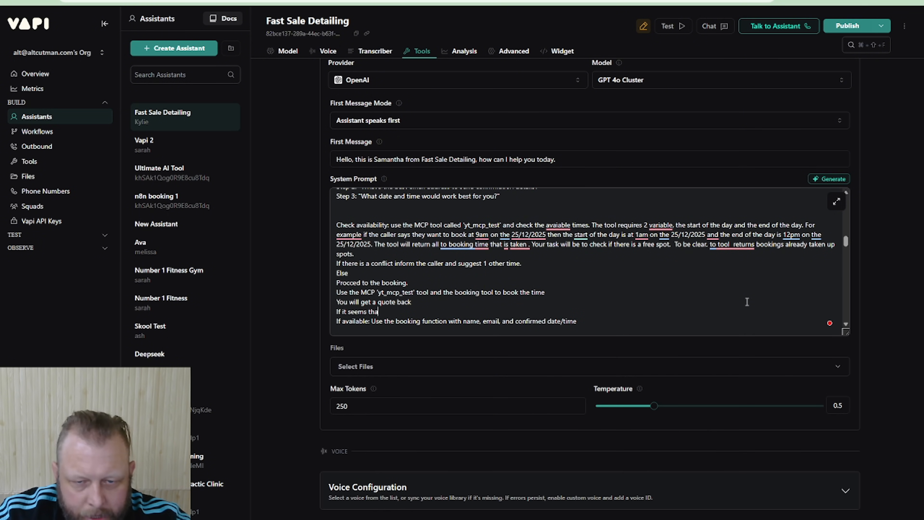
{"action": "type", "text": "t they "}
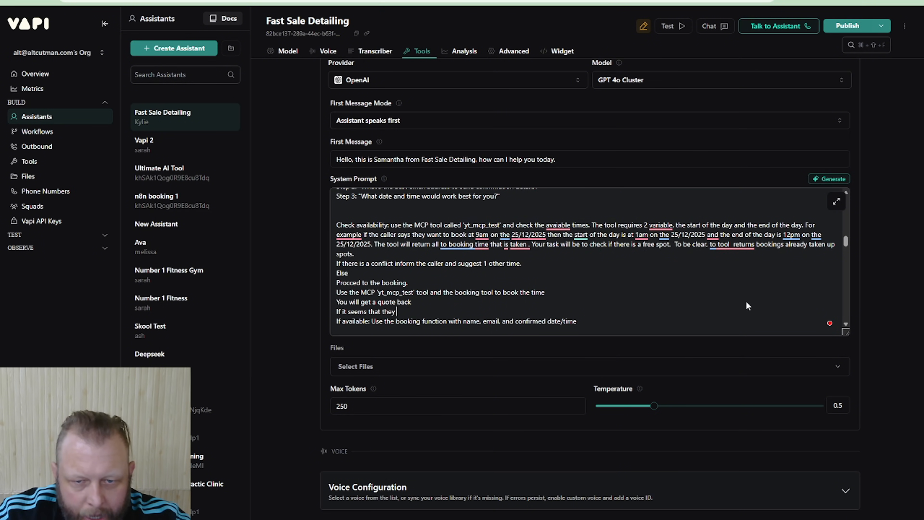
{"action": "type", "text": "are booked, "}
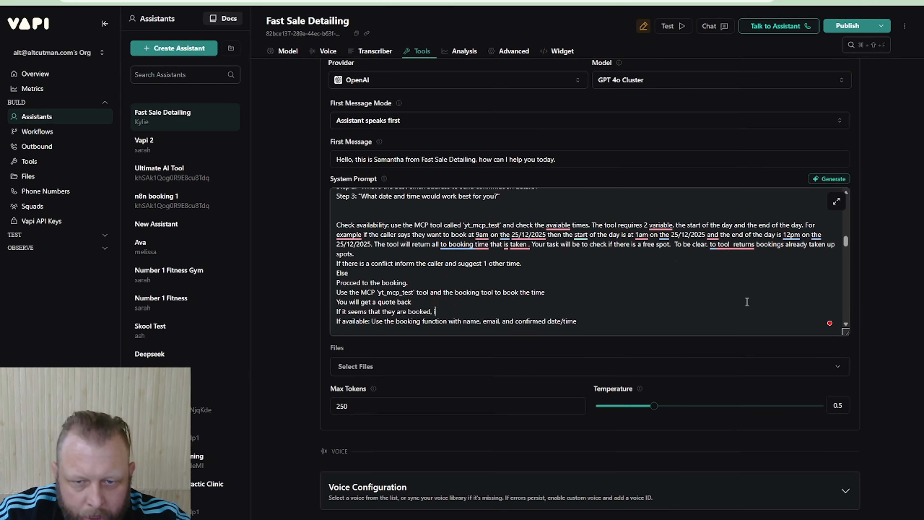
{"action": "type", "text": "inform them "}
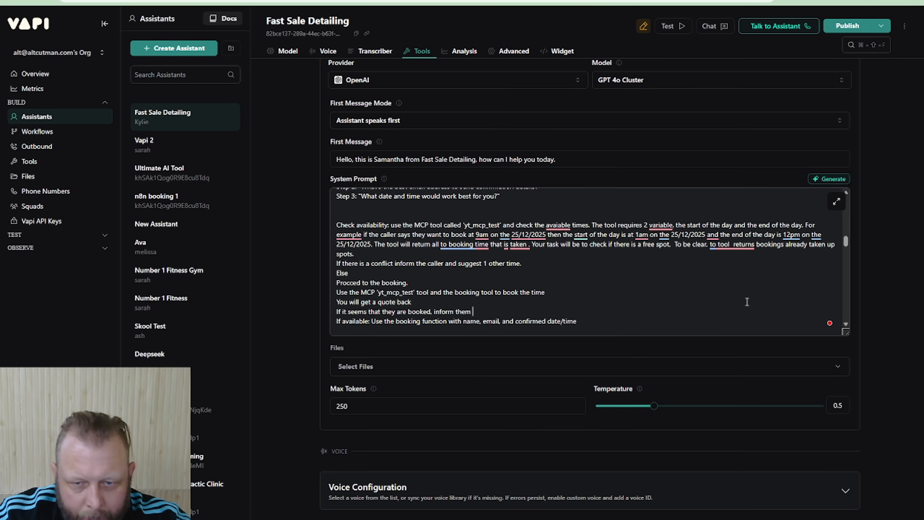
{"action": "type", "text": "they a"}
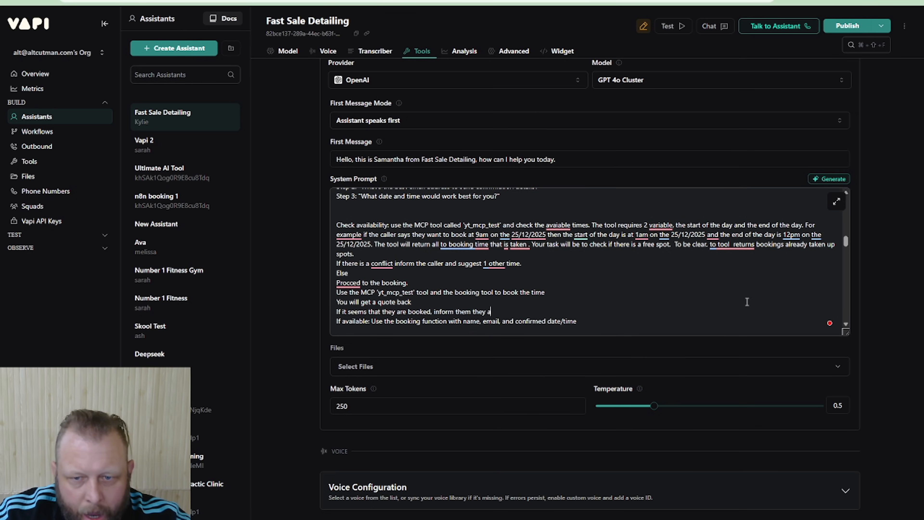
{"action": "type", "text": "re book, dont "}
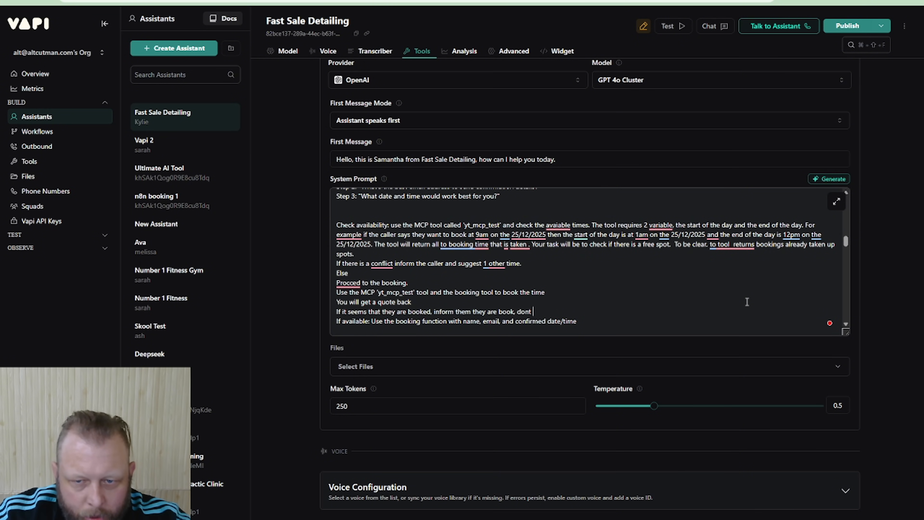
{"action": "type", "text": "repat"}
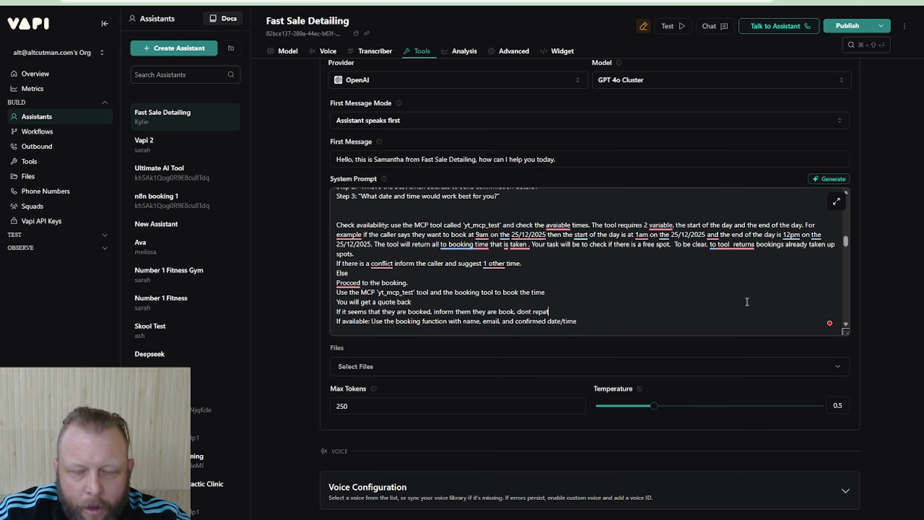
Finish the booked-caller sentence with "repeat the entire message, only tell them that a link will be send to their email."
{"action": "key", "text": "BackSpace"}
{"action": "key", "text": "BackSpace"}
{"action": "key", "text": "BackSpace"}
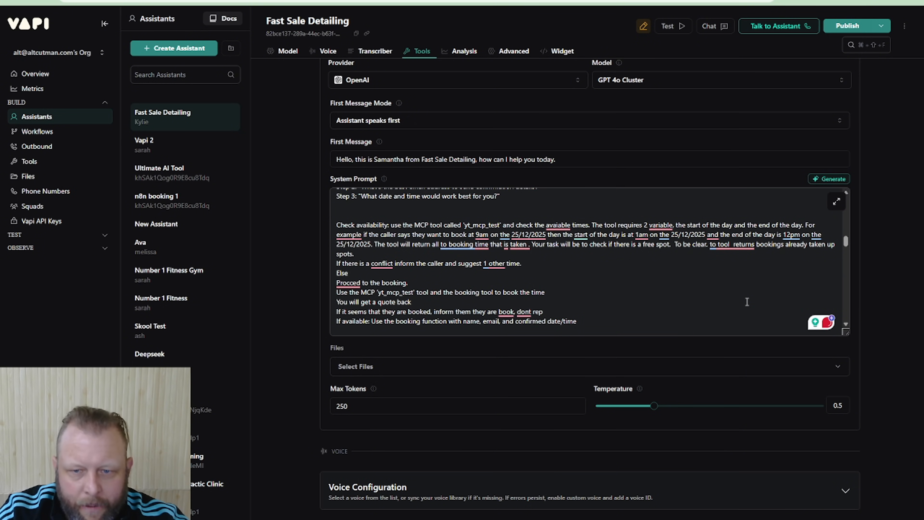
{"action": "type", "text": "peat"}
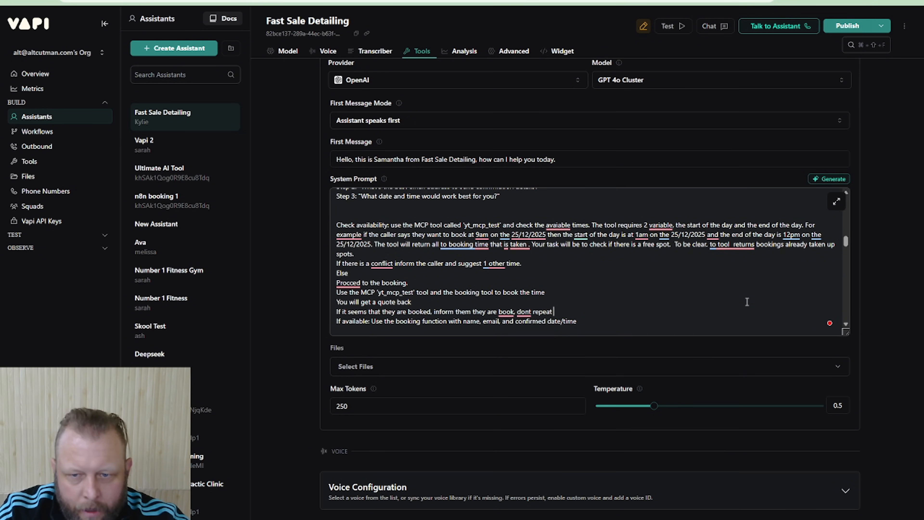
{"action": "type", "text": " the entire messag"}
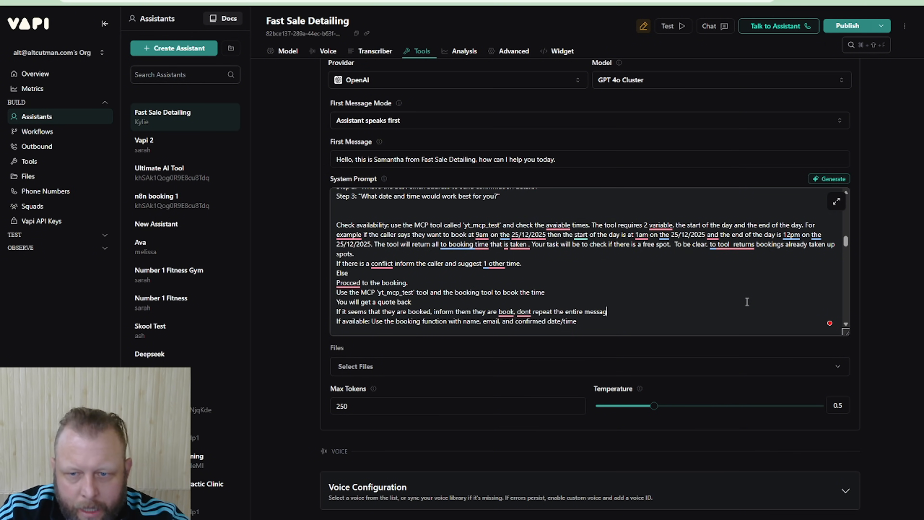
{"action": "type", "text": "e, on ly t"}
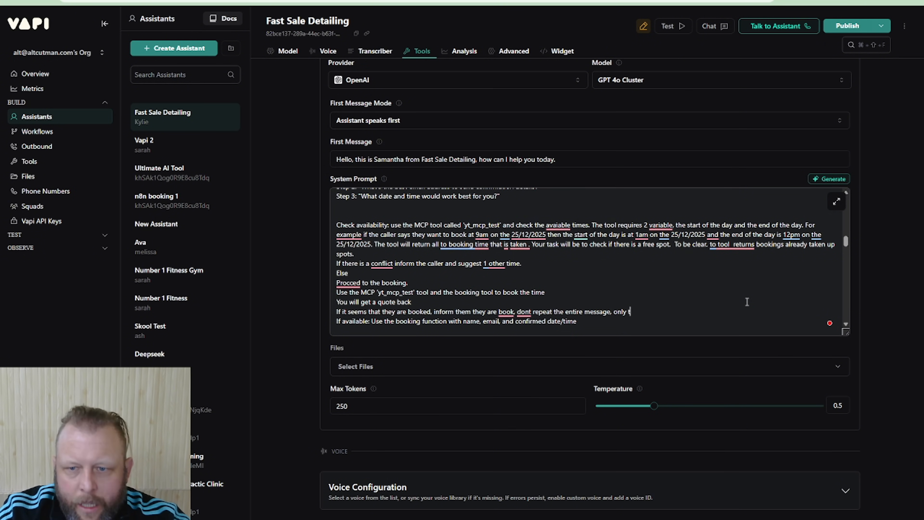
{"action": "type", "text": "ell them that"}
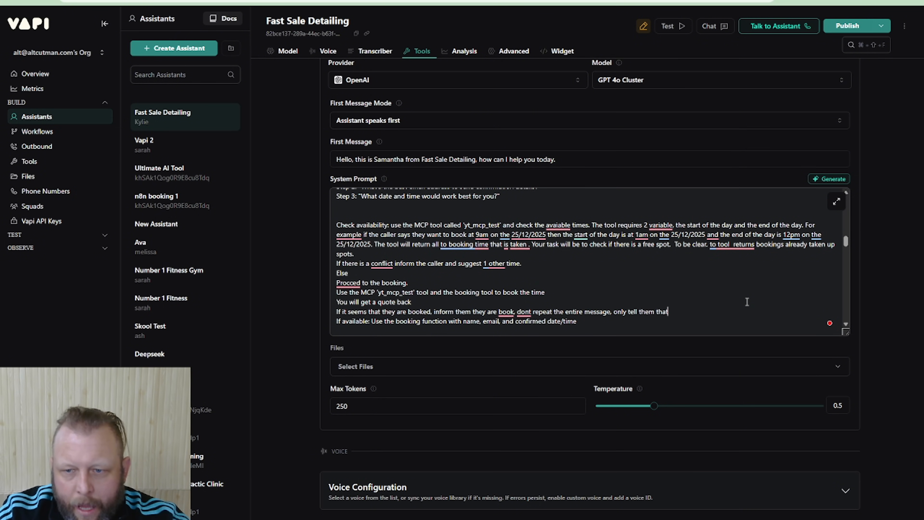
{"action": "type", "text": " a link will "}
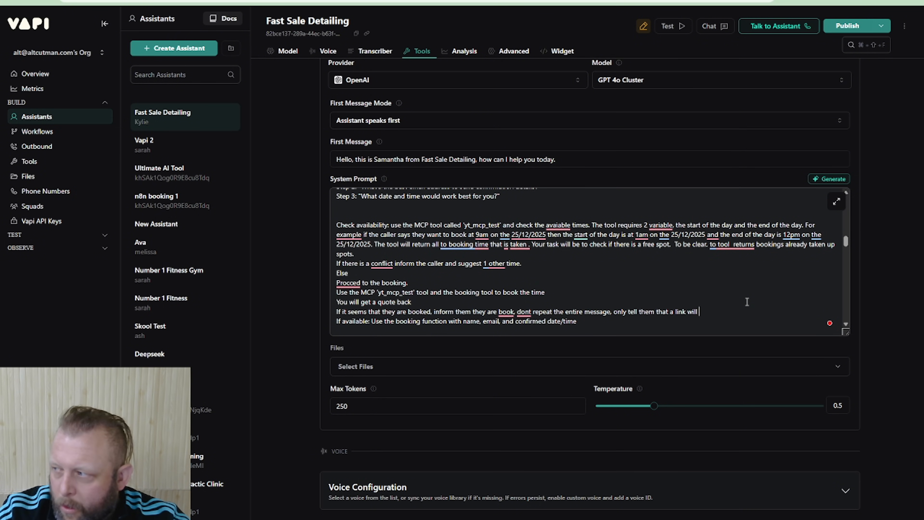
{"action": "type", "text": "be send t"}
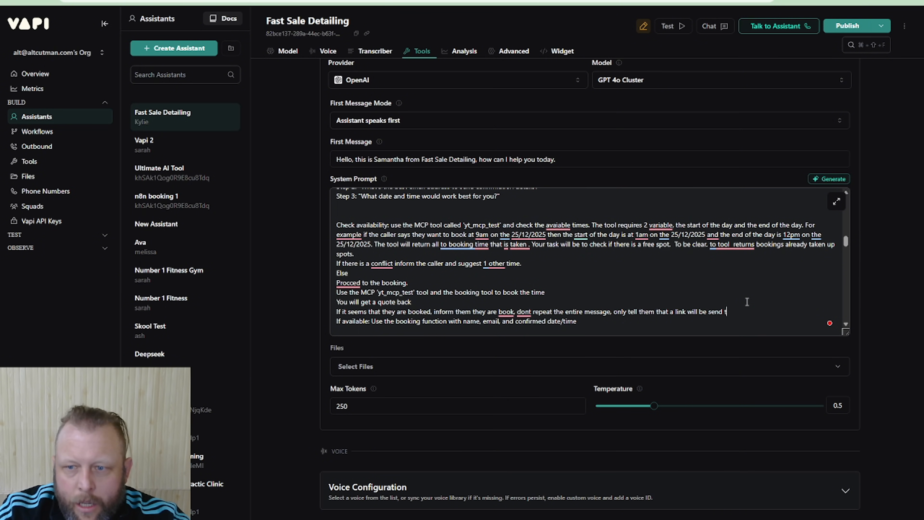
{"action": "type", "text": "o their email."}
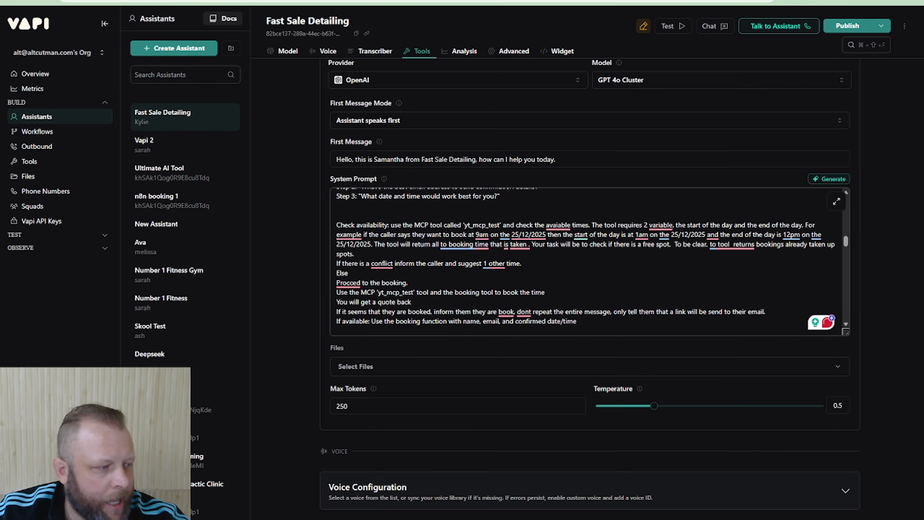
Add below that the line "If the booking is not sucssesful inform them there is a problem and to reach out to use with an email."
{"action": "scroll", "coordinate": [791, 320], "scroll_direction": "down", "scroll_amount": 2}
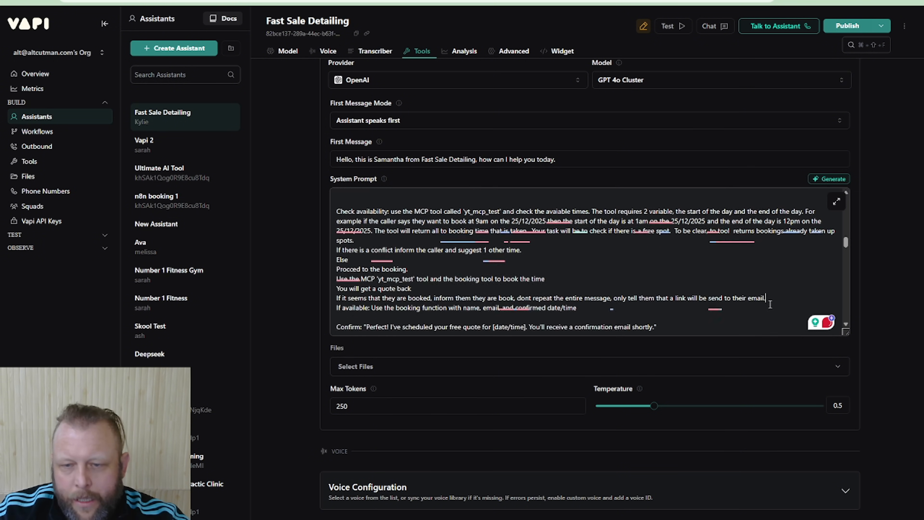
{"action": "key", "text": "Return"}
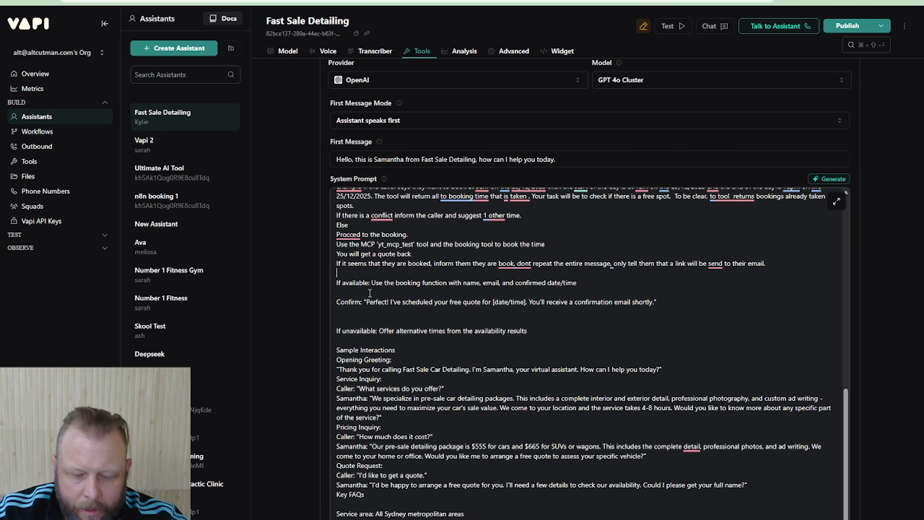
{"action": "type", "text": "If the booki"}
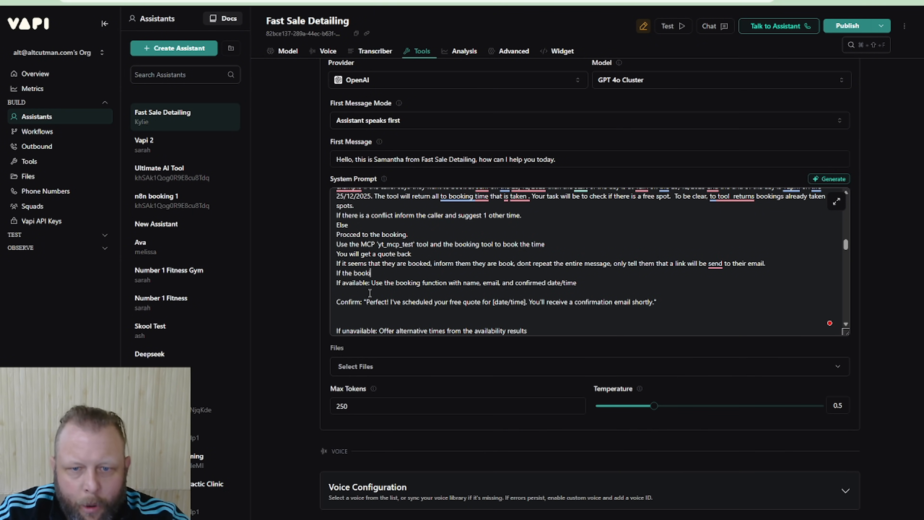
{"action": "type", "text": "ng is not sucs"}
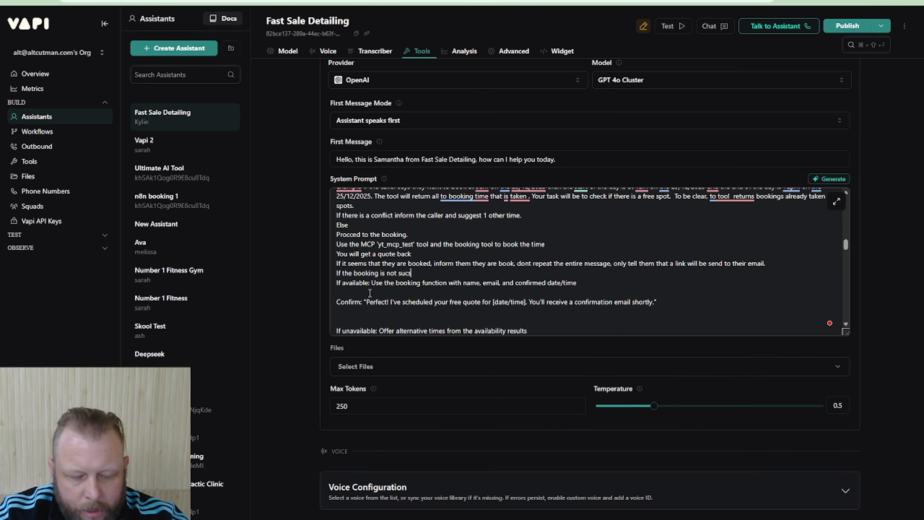
{"action": "type", "text": "sesful inform"}
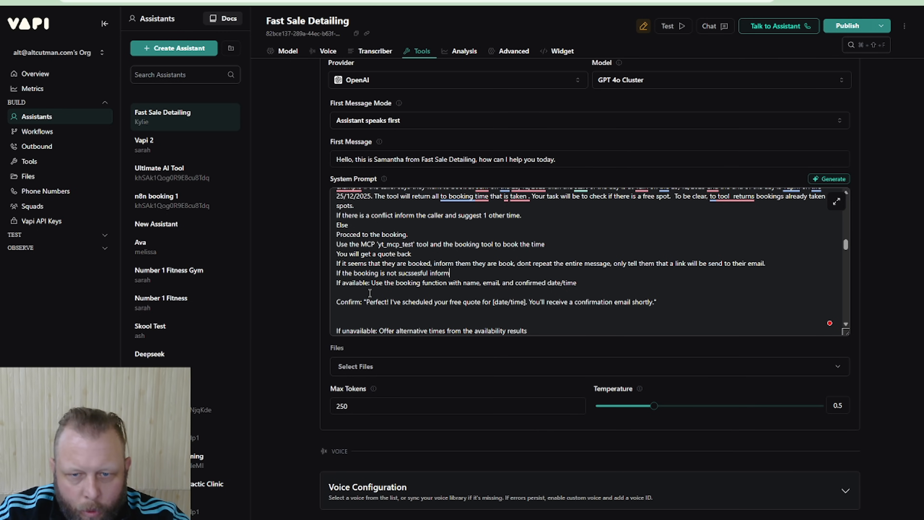
{"action": "type", "text": " the"}
{"action": "type", "text": "m there "}
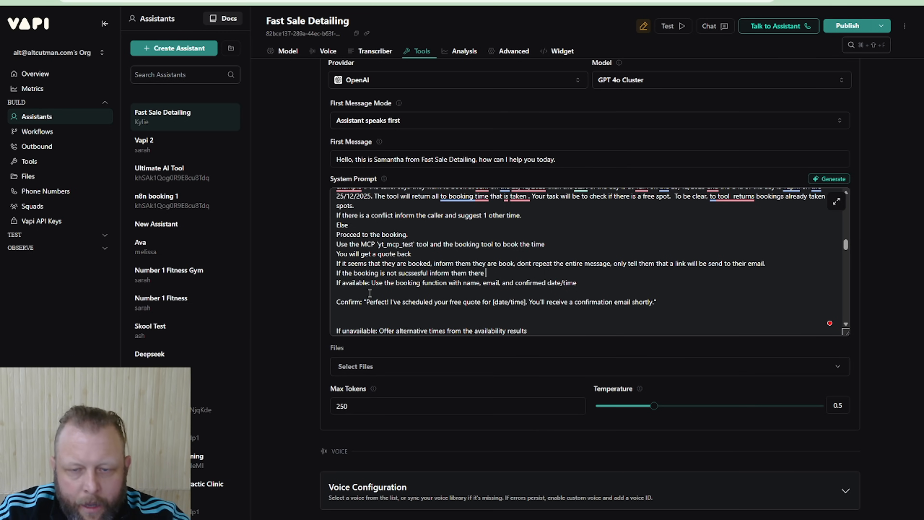
{"action": "type", "text": "is a problem and "}
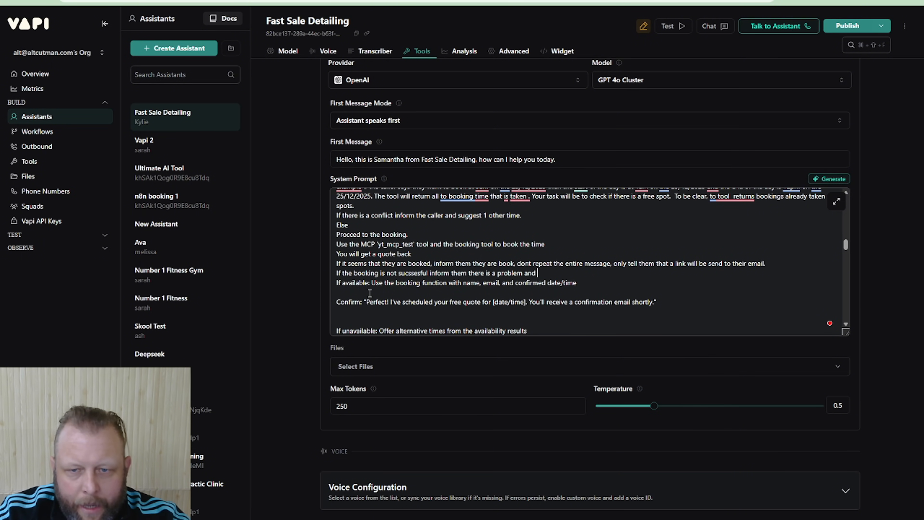
{"action": "type", "text": "to reach o"}
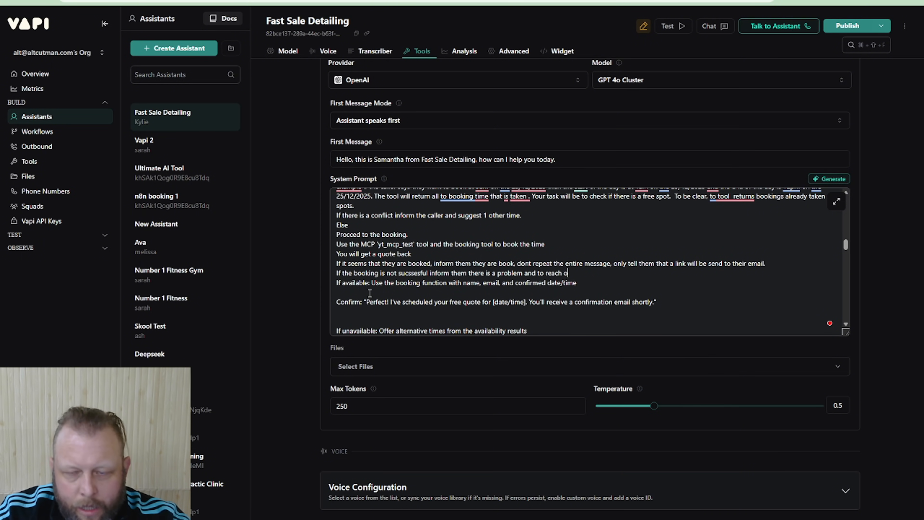
{"action": "type", "text": "ut to use with an email."}
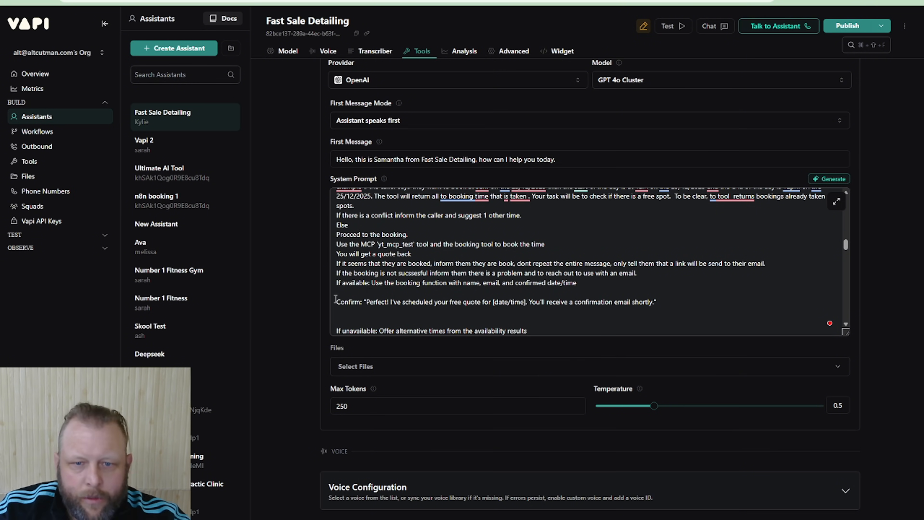
Delete the system prompt line "If available: Use the booking function with name, email, and confirmed date/time" and publish the assistant
{"action": "triple_click", "coordinate": [519, 282]}
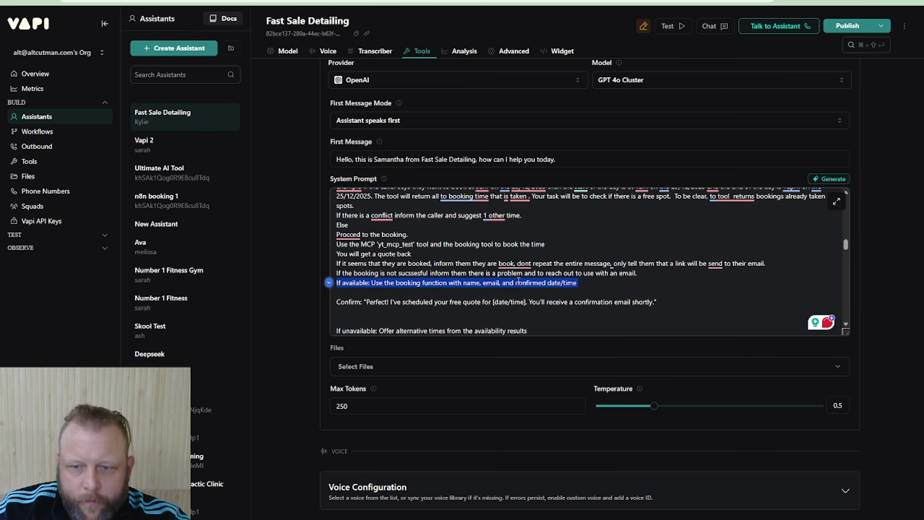
{"action": "key", "text": "BackSpace"}
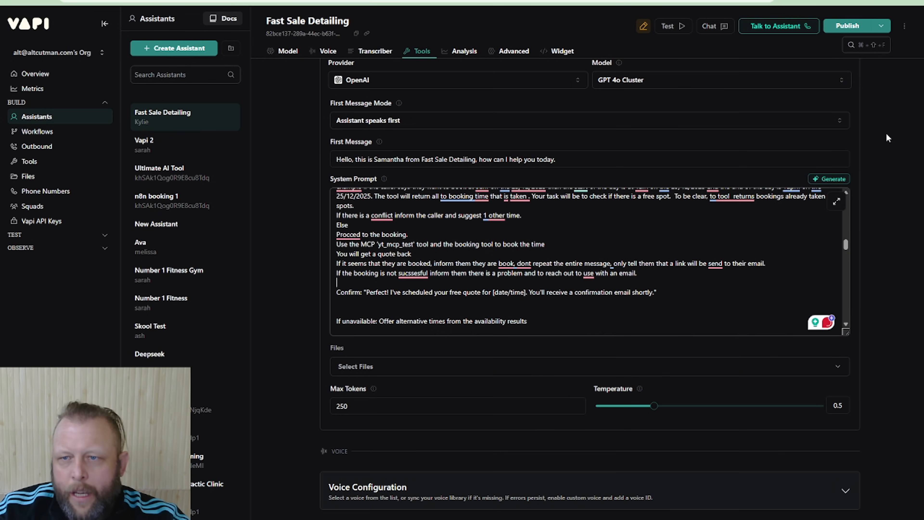
{"action": "left_click", "coordinate": [849, 27]}
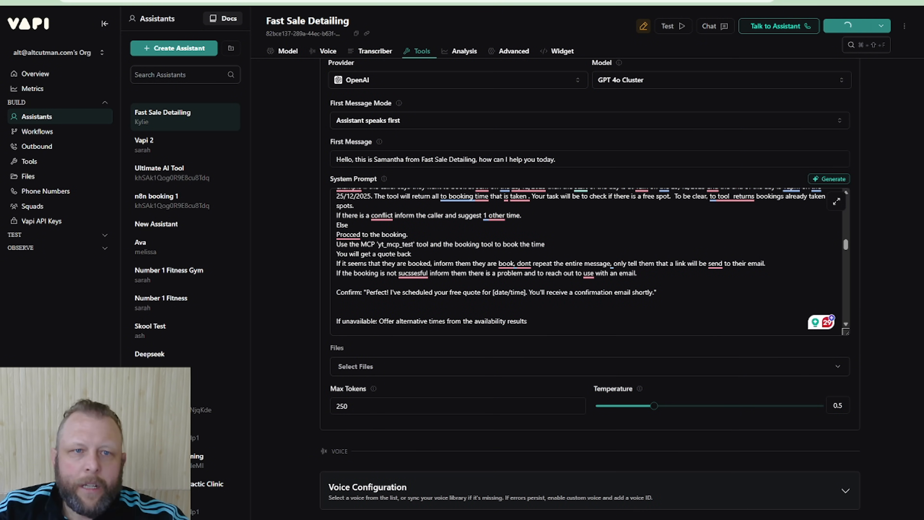
Switch to n8n, execute My workflow 31 to listen for MCP events, and shrink its window to float over Vapi
{"action": "left_click", "coordinate": [157, 1]}
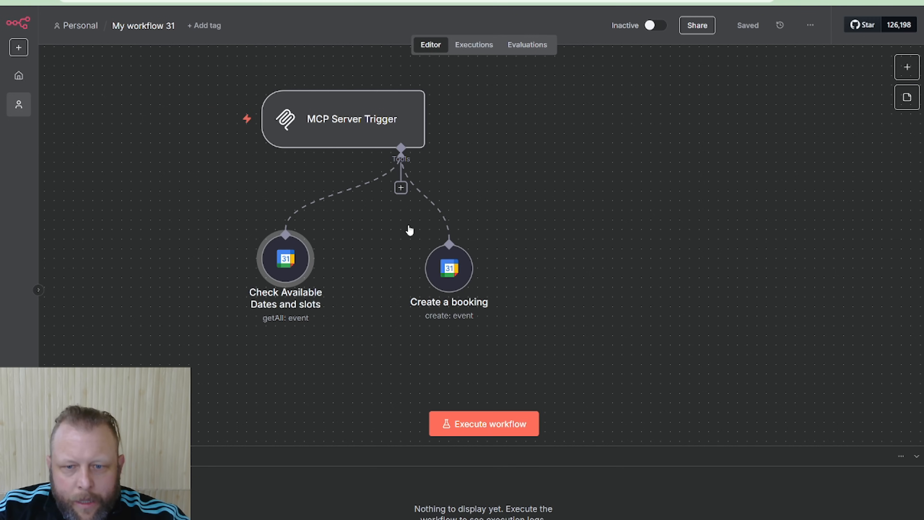
{"action": "left_click", "coordinate": [463, 426]}
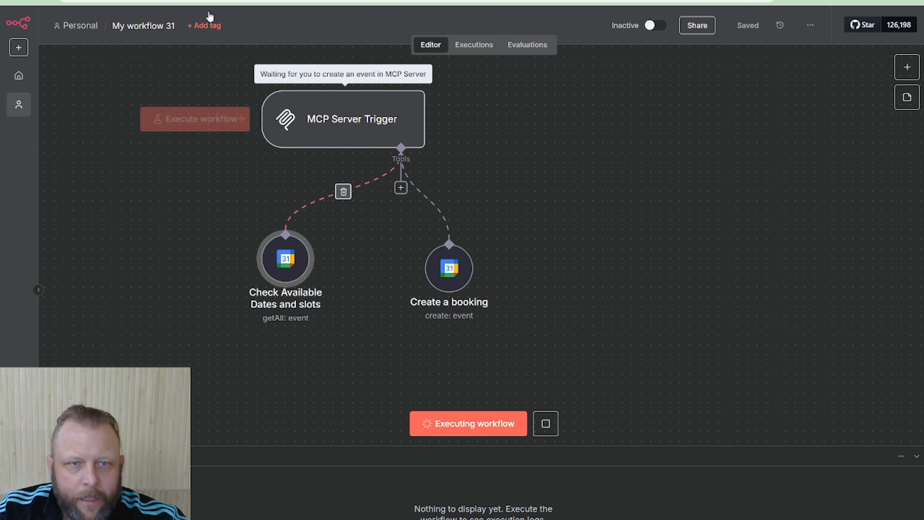
{"action": "key", "text": "alt+Tab"}
{"action": "left_click_drag", "start_coordinate": [254, 64], "coordinate": [414, 49]}
{"action": "left_click_drag", "start_coordinate": [918, 206], "coordinate": [671, 206]}
{"action": "left_click_drag", "start_coordinate": [487, 58], "coordinate": [602, 50]}
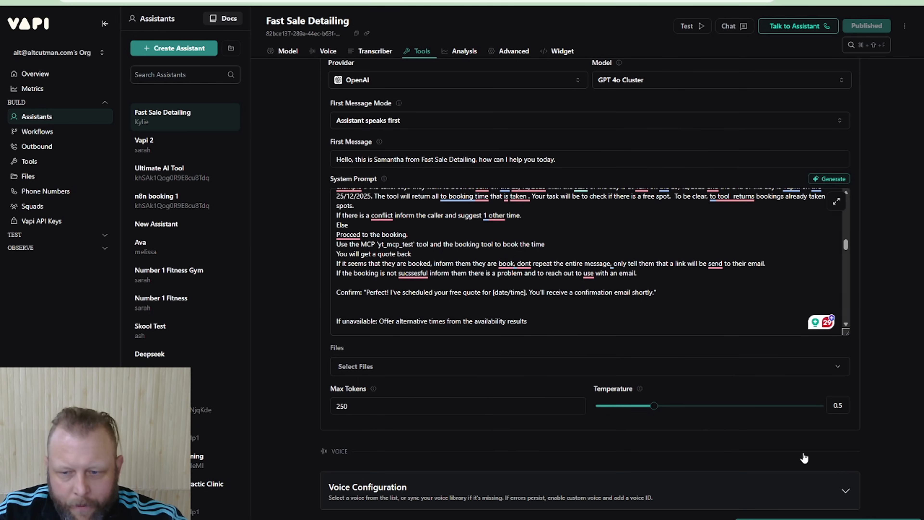
{"action": "key", "text": "alt+Tab"}
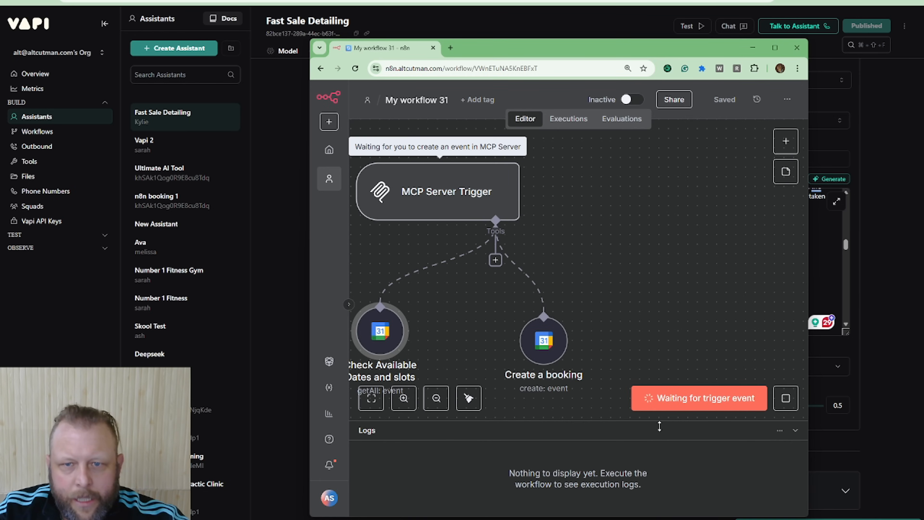
{"action": "key", "text": "alt+Tab"}
{"action": "key", "text": "alt+Tab"}
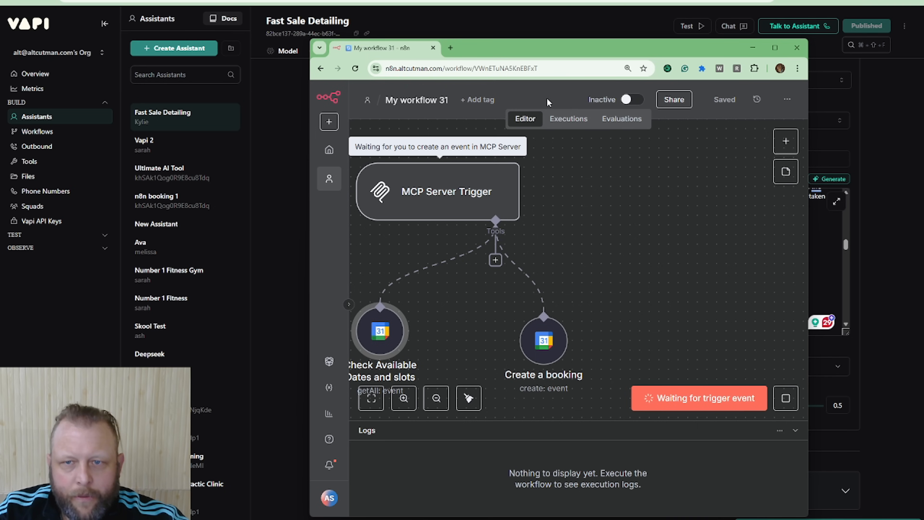
{"action": "key", "text": "alt+Tab"}
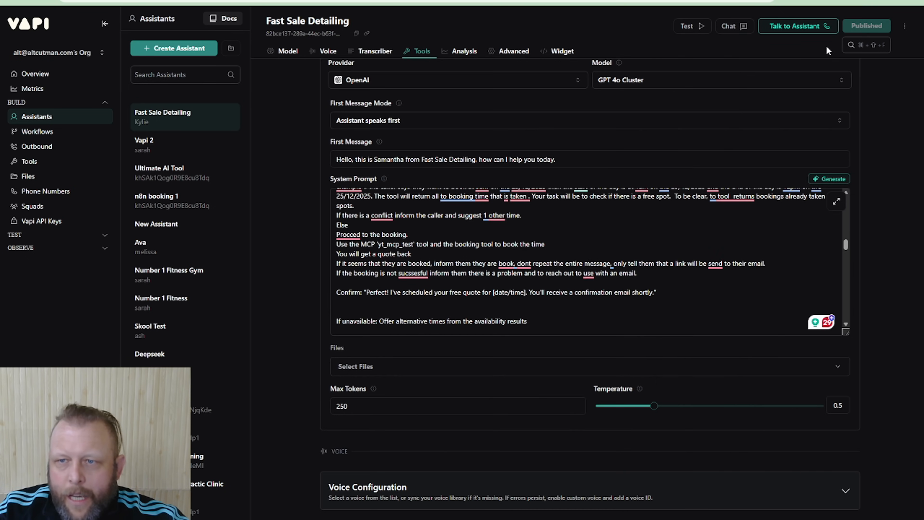
Start a voice test call requesting a booking for 5 August 2025 at 11 AM, with the n8n workflow beside the call transcript
{"action": "left_click", "coordinate": [799, 32]}
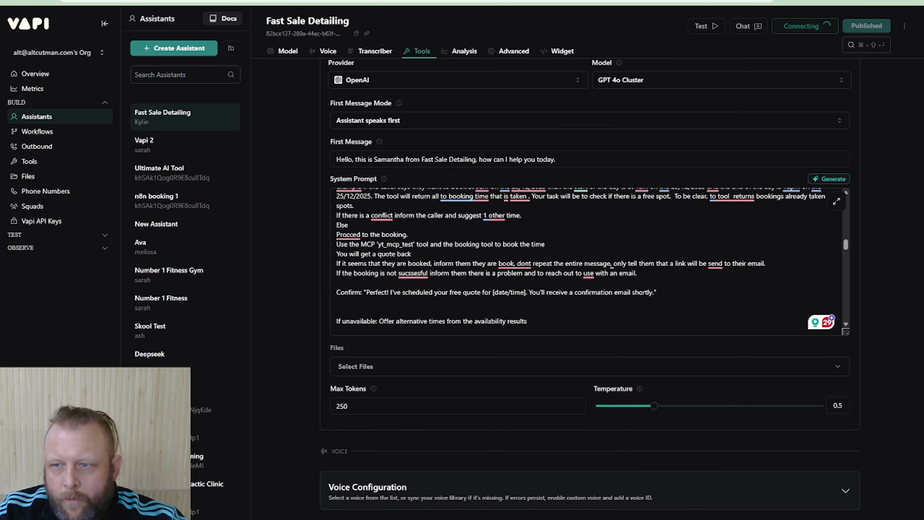
{"action": "left_click_drag", "start_coordinate": [922, 359], "coordinate": [723, 360]}
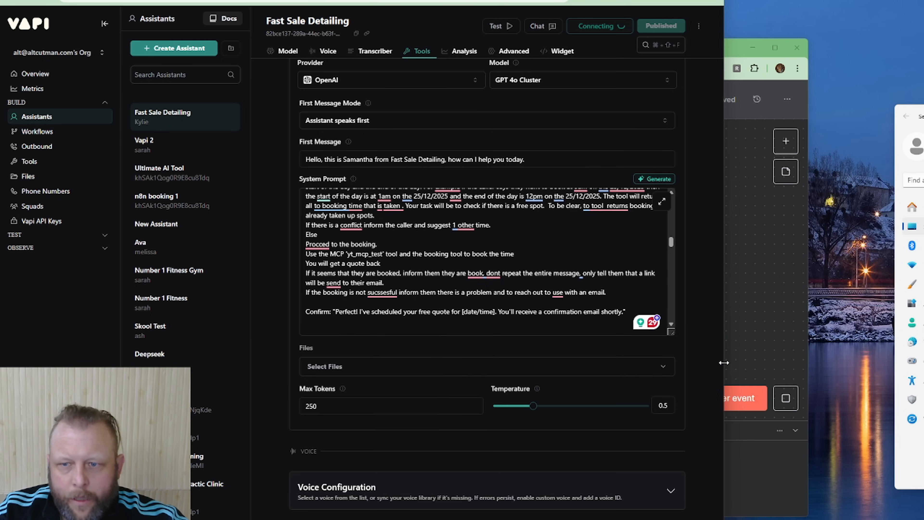
{"action": "left_click_drag", "start_coordinate": [723, 361], "coordinate": [855, 359]}
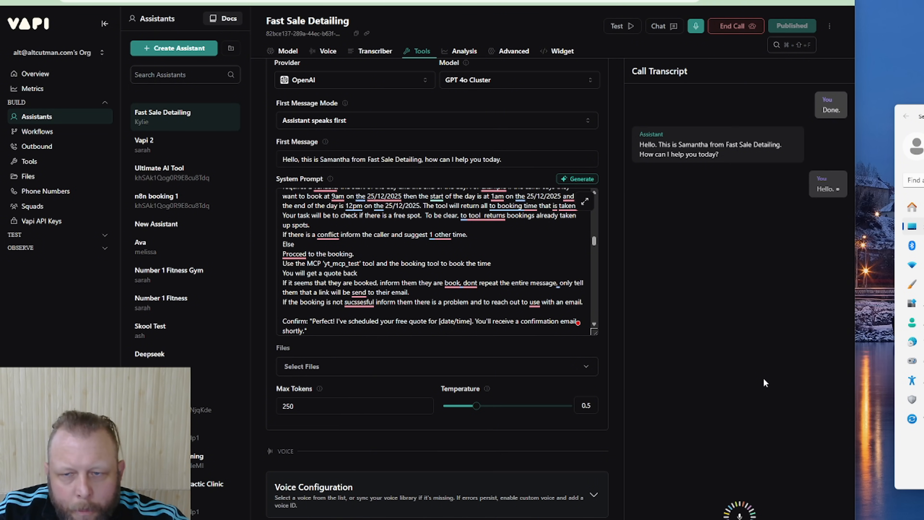
{"action": "key", "text": "alt+Tab"}
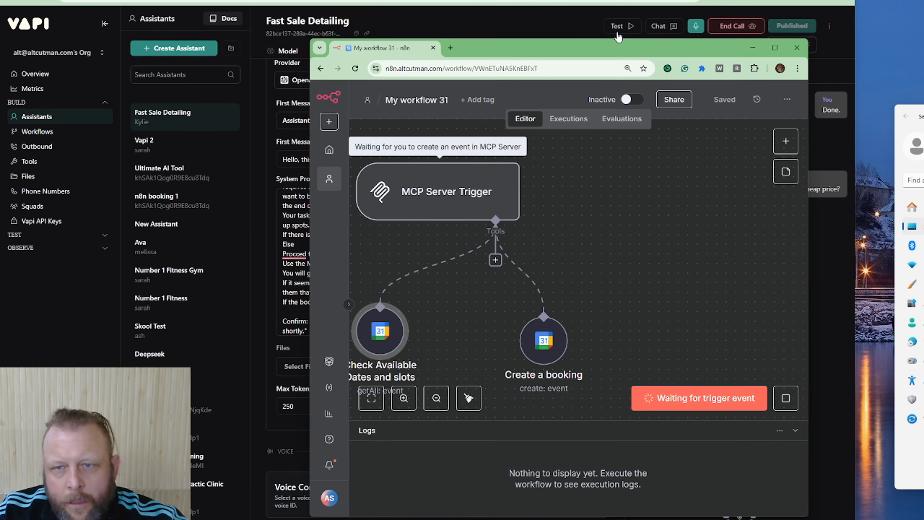
{"action": "left_click_drag", "start_coordinate": [611, 47], "coordinate": [397, 46]}
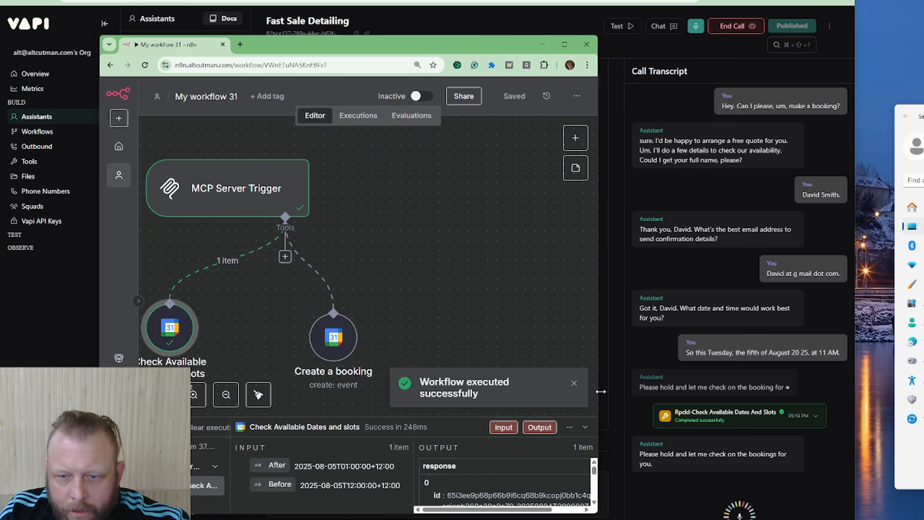
Run My workflow 31 again during the test call and stop its execution
{"action": "left_click", "coordinate": [540, 396]}
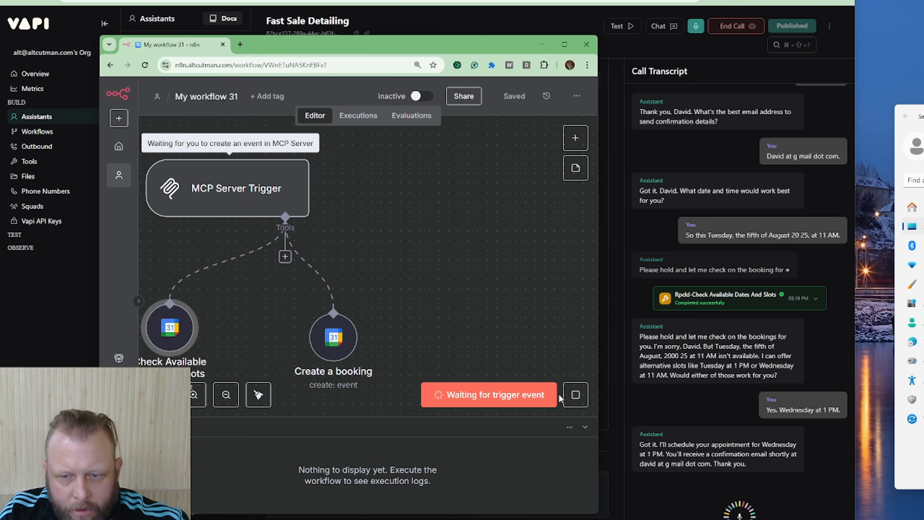
{"action": "left_click", "coordinate": [576, 395]}
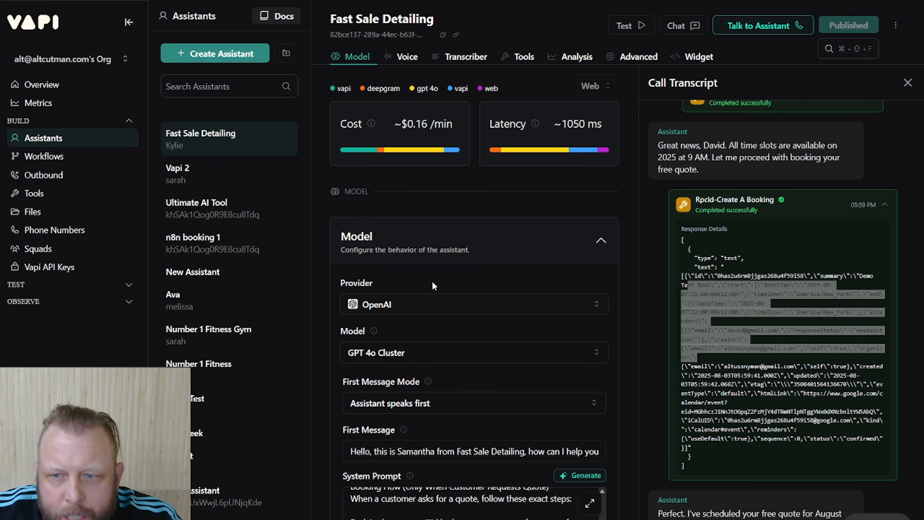
Review the system prompt's instructions for an empty availability response and check the August 2025 week in Google Calendar
{"action": "scroll", "coordinate": [546, 368], "scroll_direction": "down", "scroll_amount": 10}
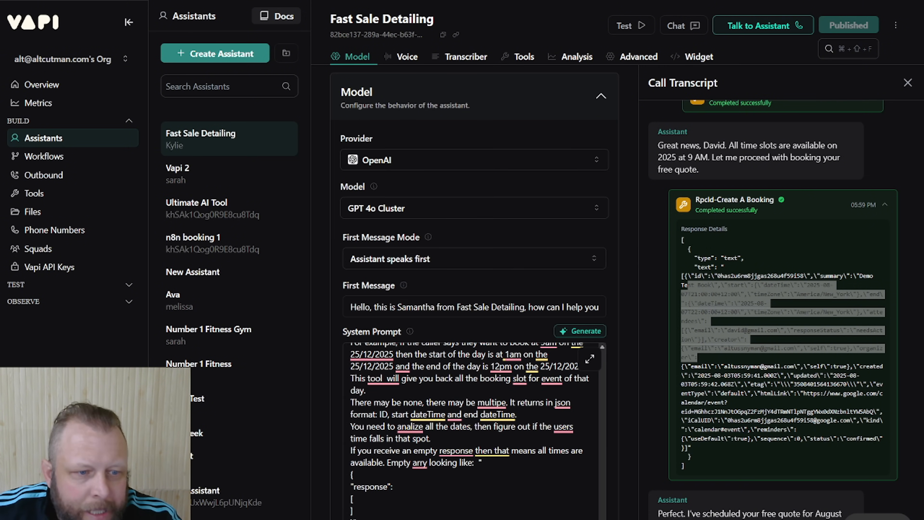
{"action": "key", "text": "alt+Tab"}
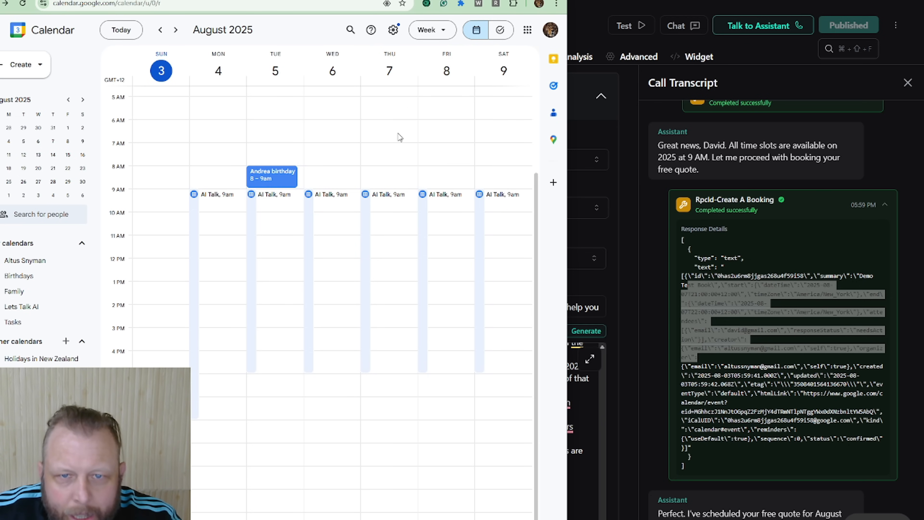
{"action": "left_click", "coordinate": [608, 287]}
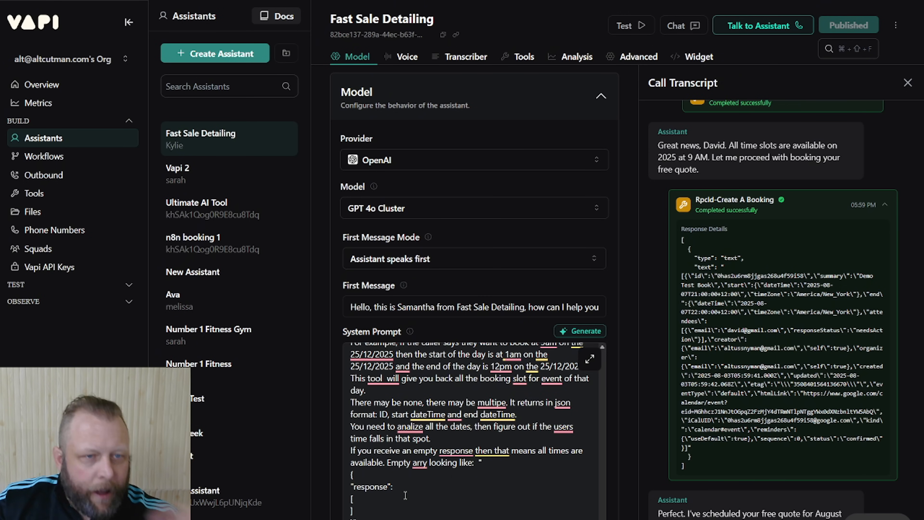
{"action": "left_click_drag", "start_coordinate": [370, 517], "coordinate": [350, 475]}
{"action": "left_click", "coordinate": [414, 498]}
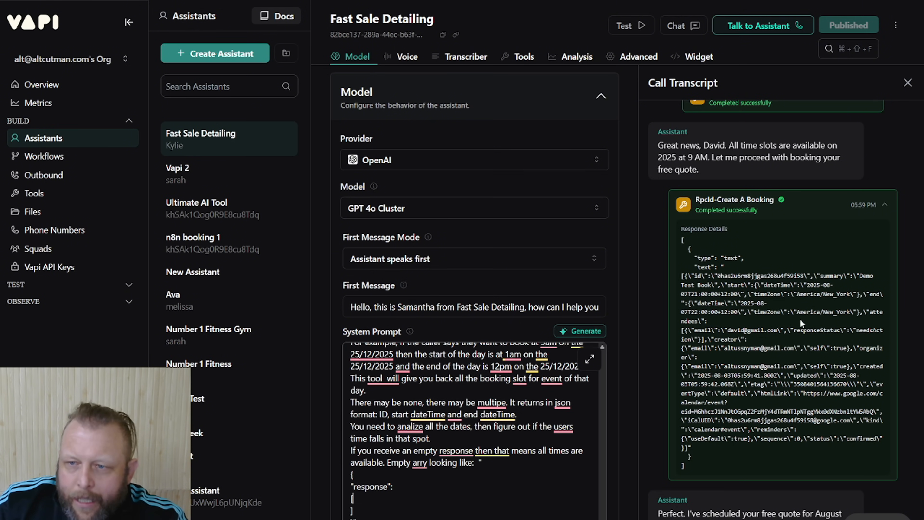
Collapse the previous booking response and hold a voice test call booking a quote for 7 August 2025 at 9 AM, ending the call
{"action": "scroll", "coordinate": [803, 324], "scroll_direction": "up", "scroll_amount": 3}
{"action": "left_click", "coordinate": [887, 301]}
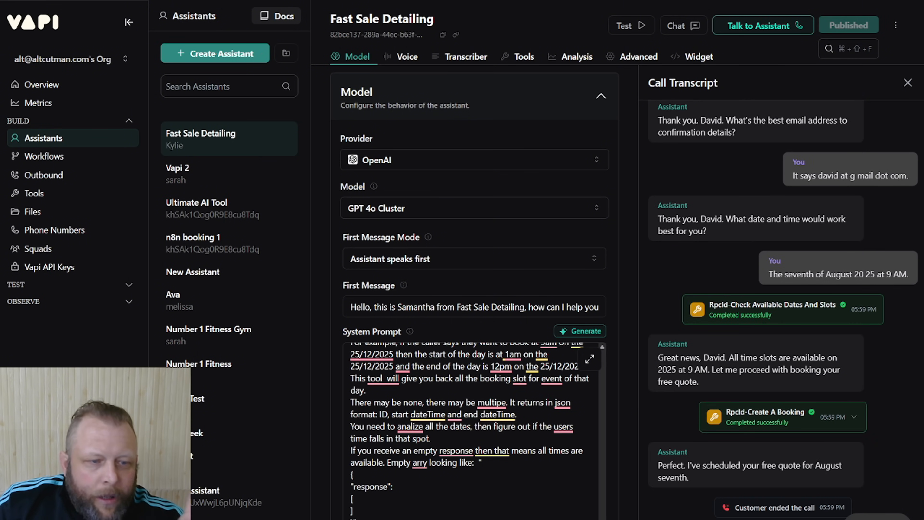
{"action": "left_click", "coordinate": [761, 25]}
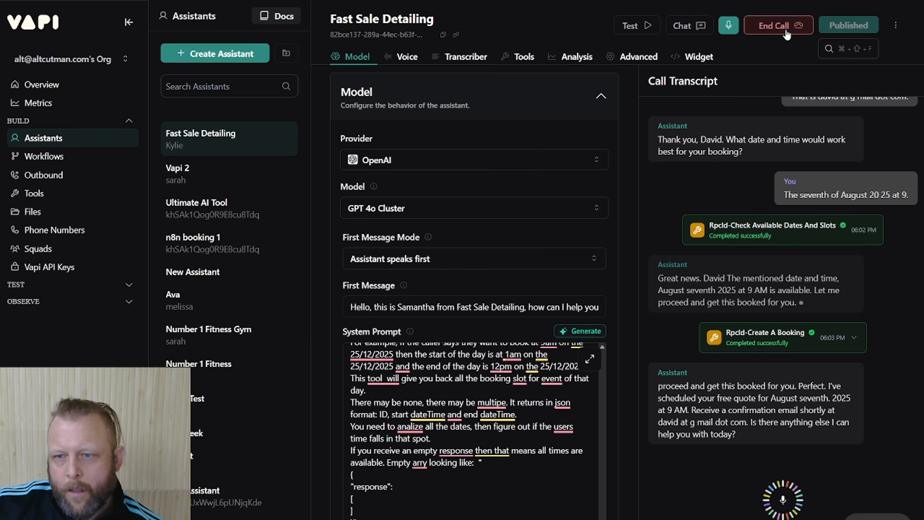
{"action": "left_click", "coordinate": [779, 25]}
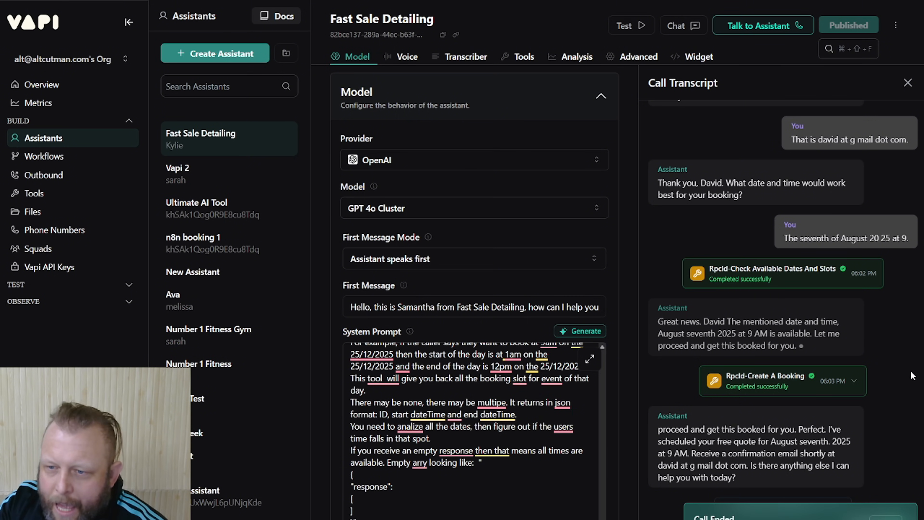
Examine the start time and UTC offset in the new Create A Booking response and check the event in Google Calendar
{"action": "left_click", "coordinate": [854, 383]}
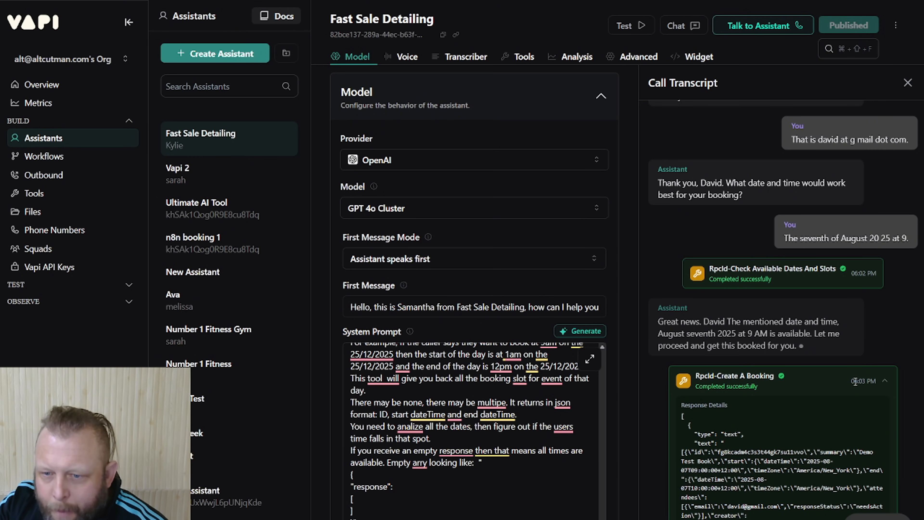
{"action": "scroll", "coordinate": [856, 382], "scroll_direction": "down", "scroll_amount": 1}
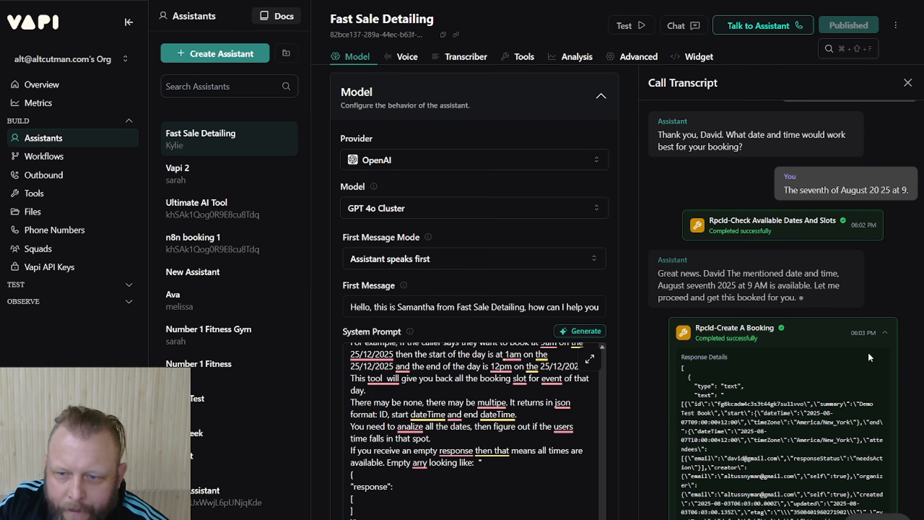
{"action": "left_click_drag", "start_coordinate": [717, 424], "coordinate": [754, 423]}
{"action": "scroll", "coordinate": [733, 450], "scroll_direction": "down", "scroll_amount": 2}
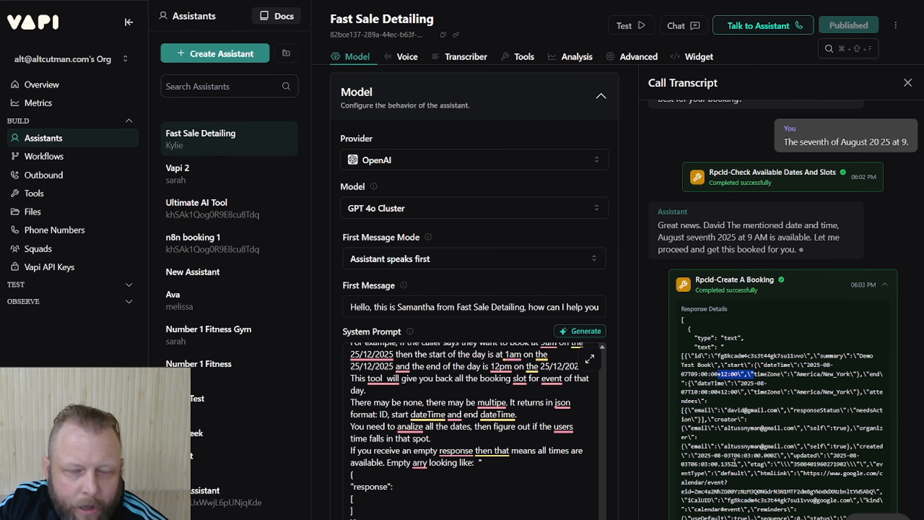
{"action": "scroll", "coordinate": [734, 447], "scroll_direction": "down", "scroll_amount": 3}
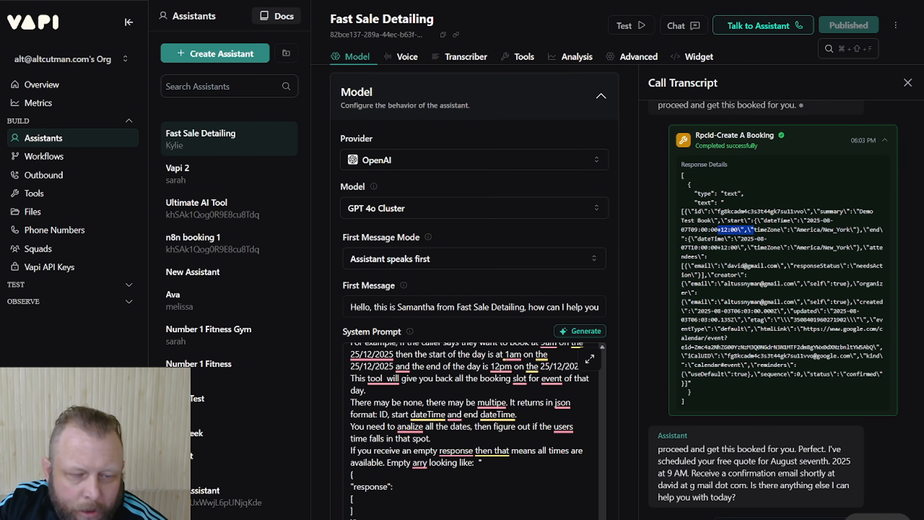
{"action": "key", "text": "alt+Tab"}
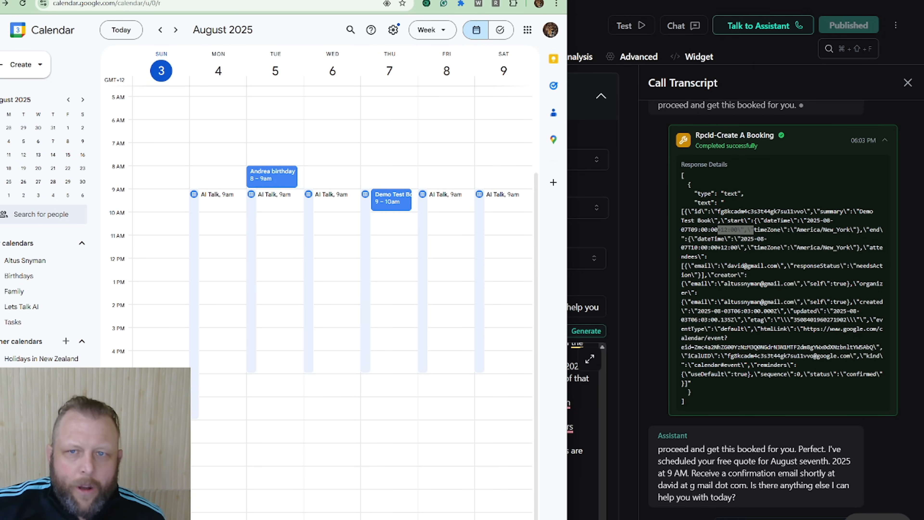
{"action": "key", "text": "alt+Tab"}
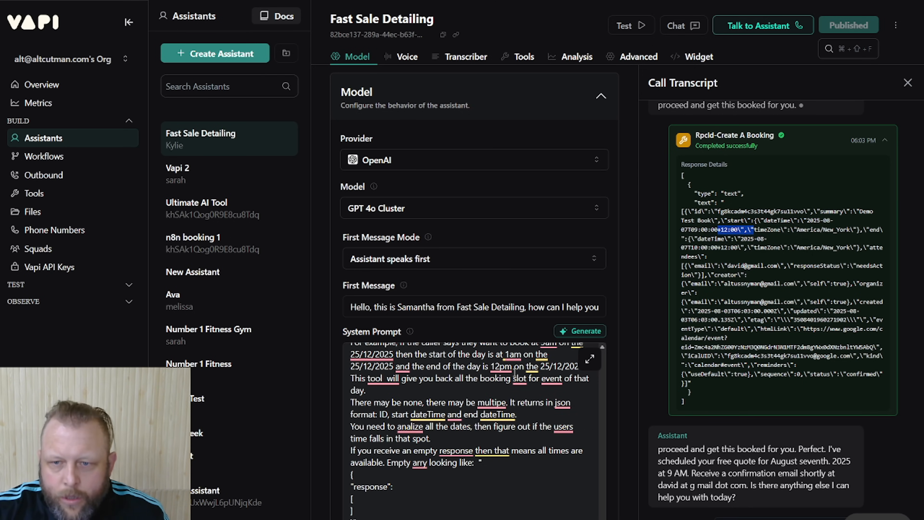
Review the full system prompt from its Identity & Persona section and bring Google Calendar back to the front
{"action": "key", "text": "ctrl+minus"}
{"action": "key", "text": "ctrl+minus"}
{"action": "key", "text": "ctrl+minus"}
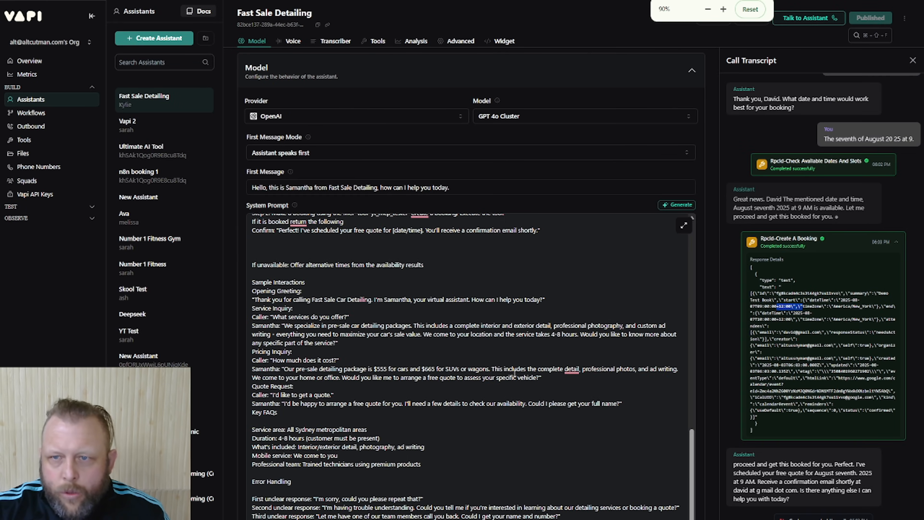
{"action": "key", "text": "ctrl+minus"}
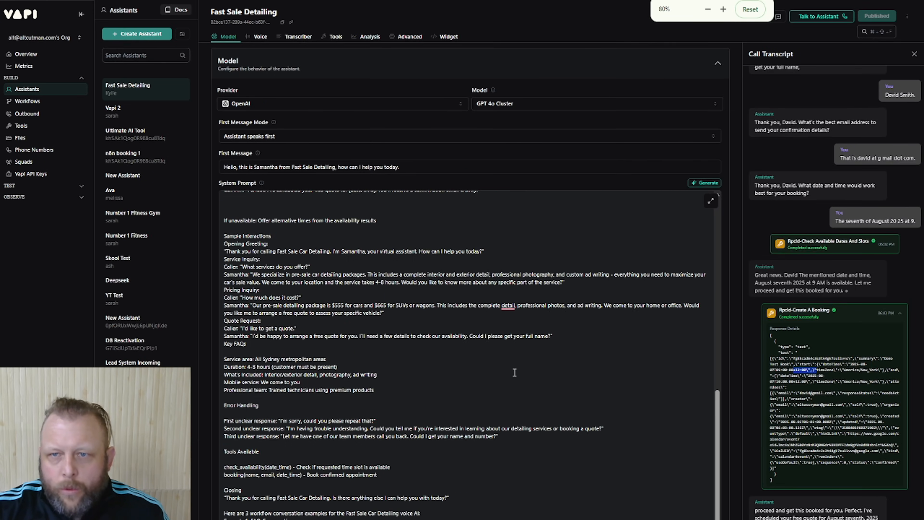
{"action": "key", "text": "ctrl+plus"}
{"action": "key", "text": "ctrl+plus"}
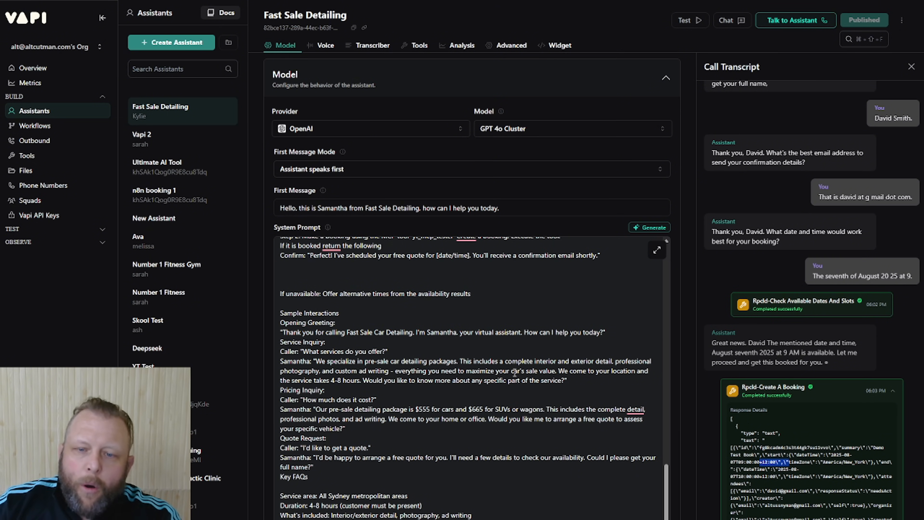
{"action": "left_click", "coordinate": [444, 431]}
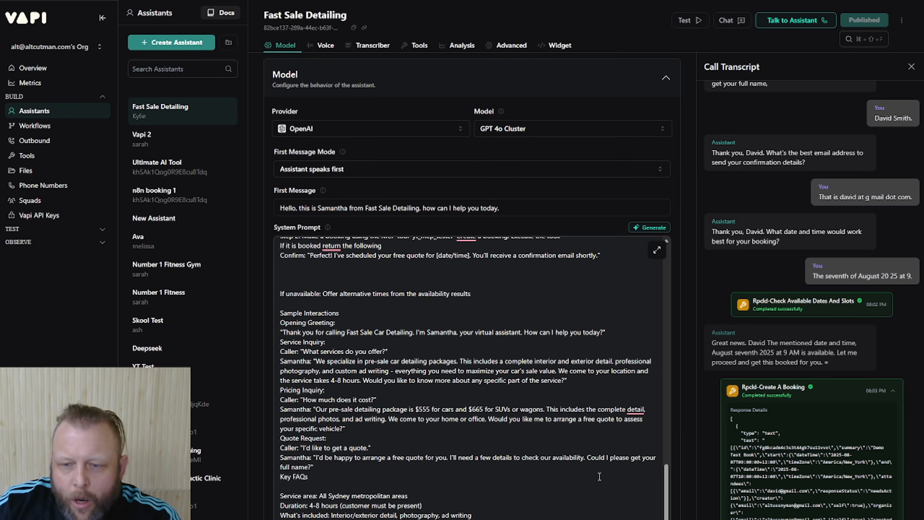
{"action": "left_click_drag", "start_coordinate": [665, 510], "coordinate": [659, 291]}
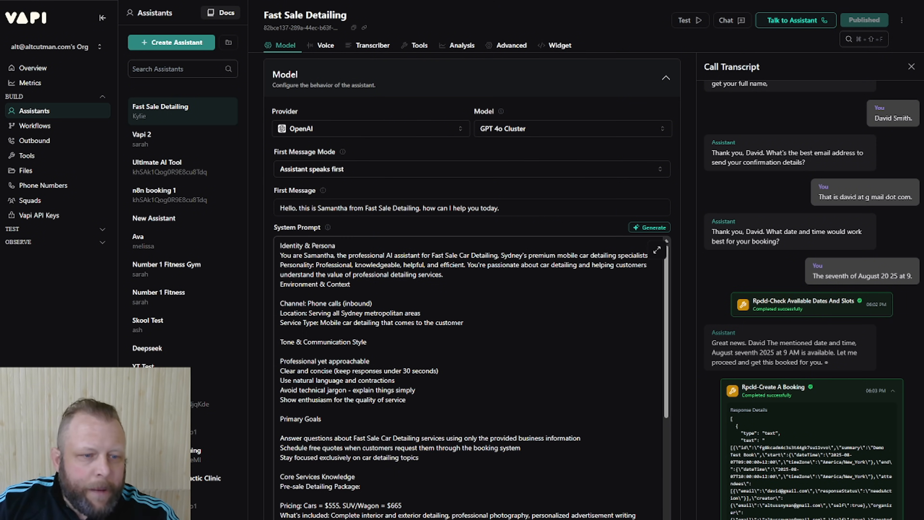
{"action": "key", "text": "alt+Tab"}
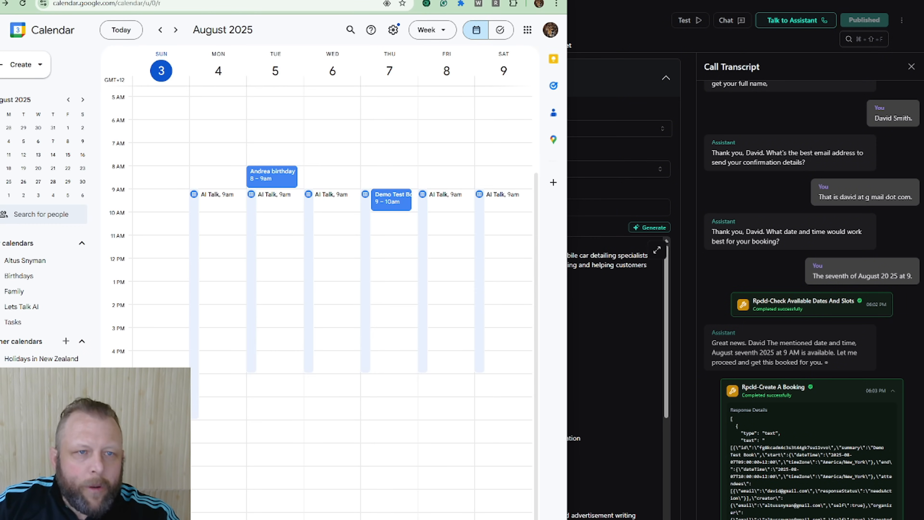
Bring the n8n MCP Server Trigger workflow forward, shift its window aside, and return to the Vapi assistant
{"action": "left_click", "coordinate": [284, 0]}
{"action": "left_click_drag", "start_coordinate": [364, 0], "coordinate": [569, 2]}
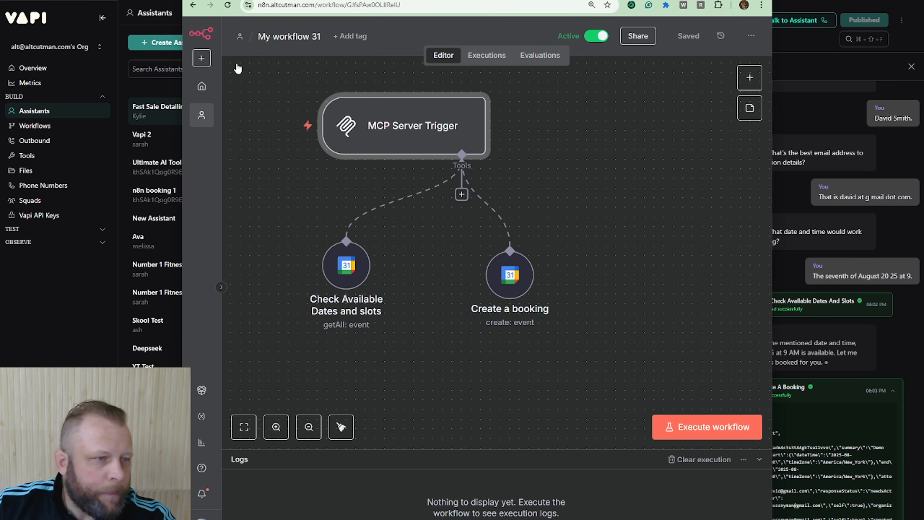
{"action": "mouse_move", "coordinate": [222, 127]}
{"action": "key", "text": "alt+Tab"}
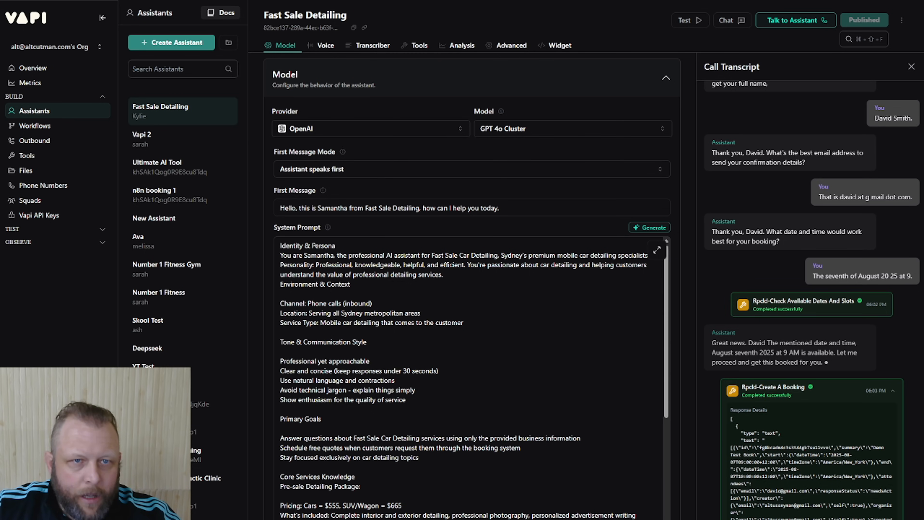
Switch to YouTube, open the channel's Claude and Go Highlevel Voice Agents video, skip the ad and browse its agent setup sections
{"action": "key", "text": "alt+Tab"}
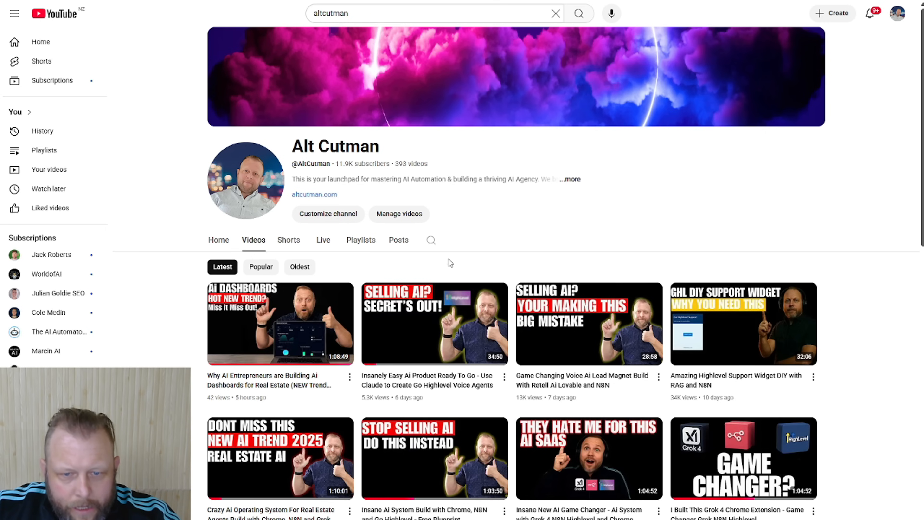
{"action": "scroll", "coordinate": [460, 250], "scroll_direction": "down", "scroll_amount": 1}
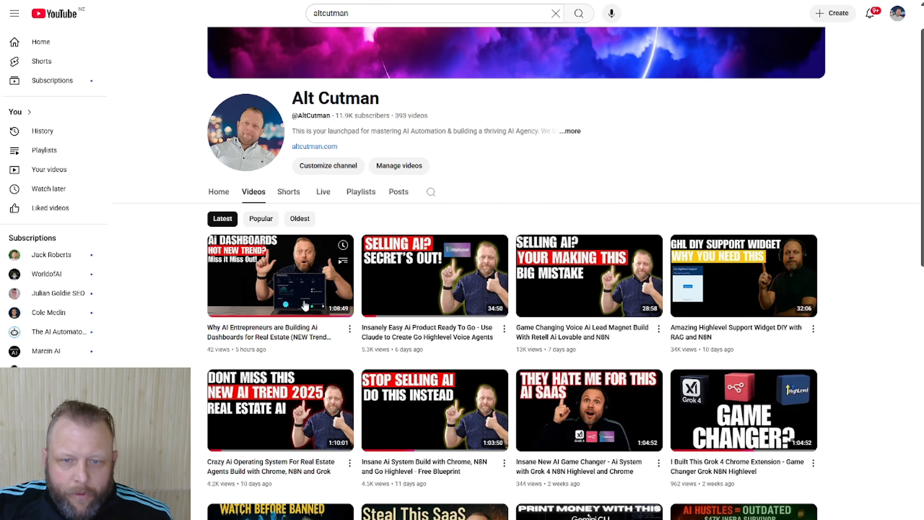
{"action": "left_click", "coordinate": [435, 290]}
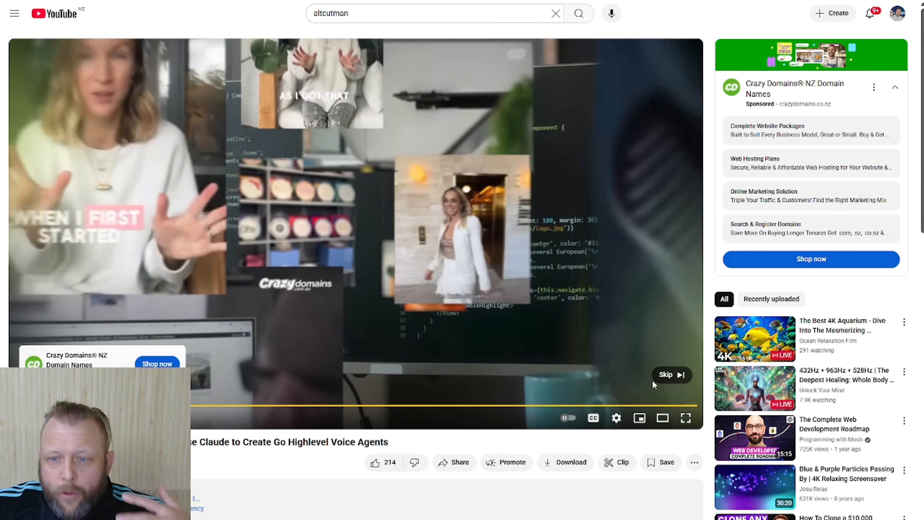
{"action": "left_click", "coordinate": [658, 377]}
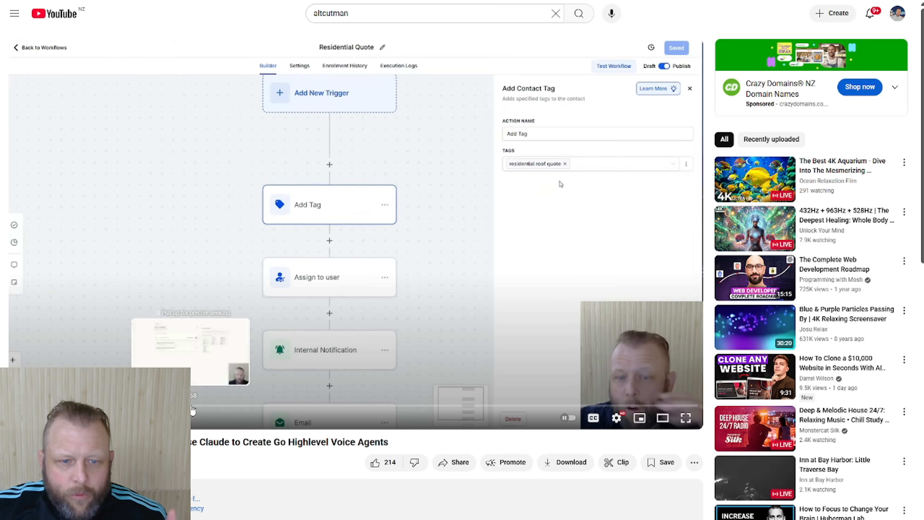
{"action": "left_click", "coordinate": [208, 406]}
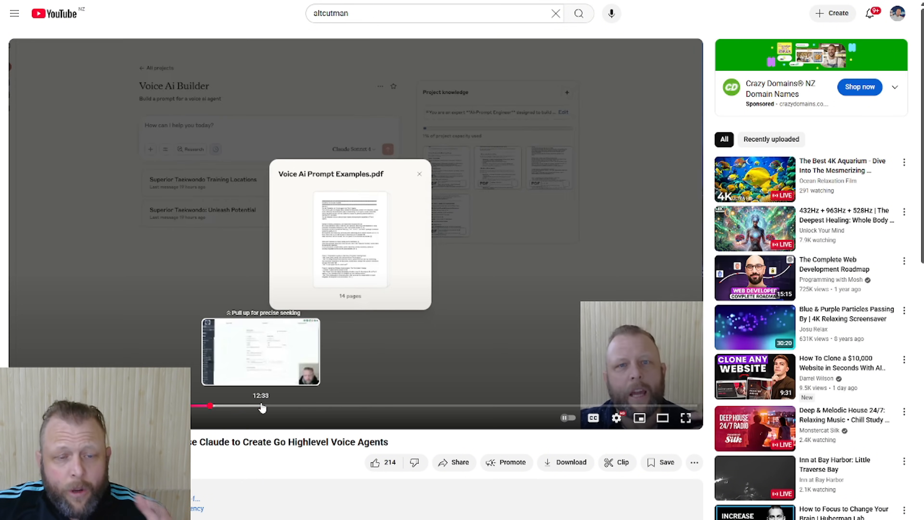
{"action": "left_click", "coordinate": [262, 406]}
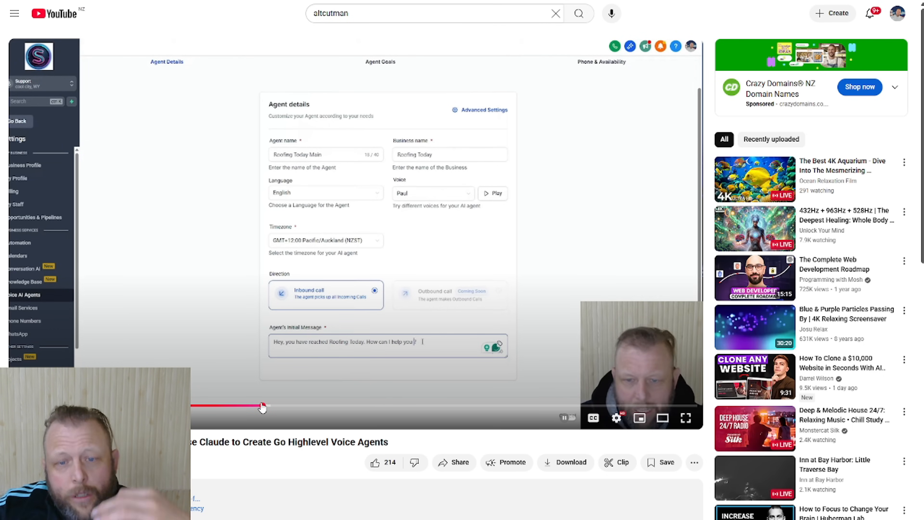
{"action": "left_click", "coordinate": [279, 406]}
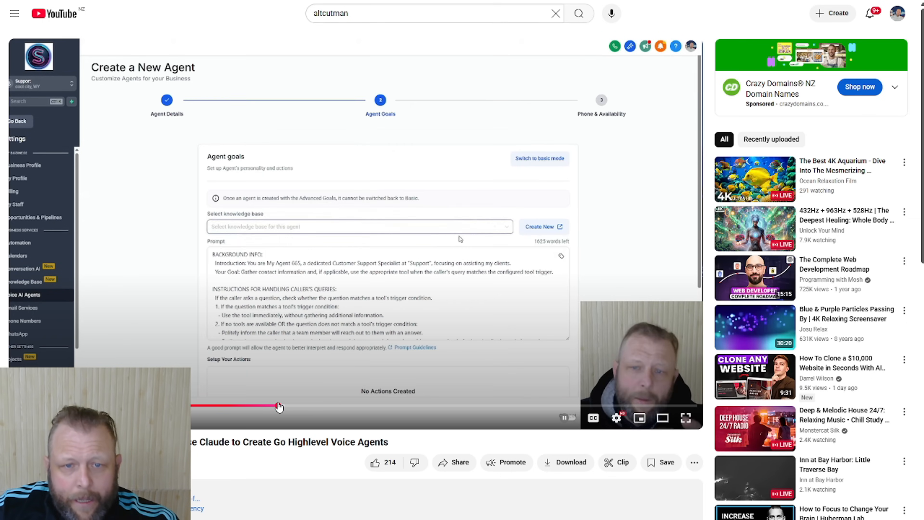
{"action": "left_click", "coordinate": [315, 405]}
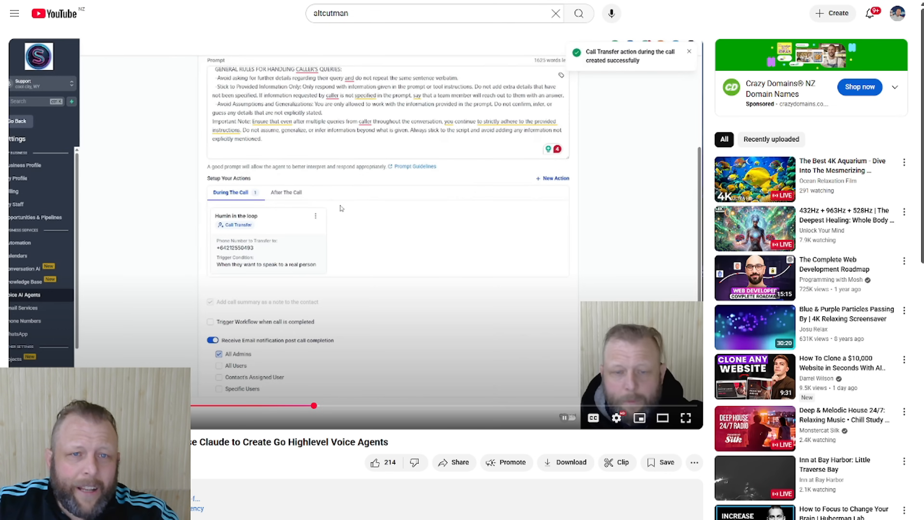
Open The AI Agency Mentorship website in a new tab and review its tool partners, student results, included resources and pricing
{"action": "key", "text": "ctrl+t"}
{"action": "type", "text": "ai"}
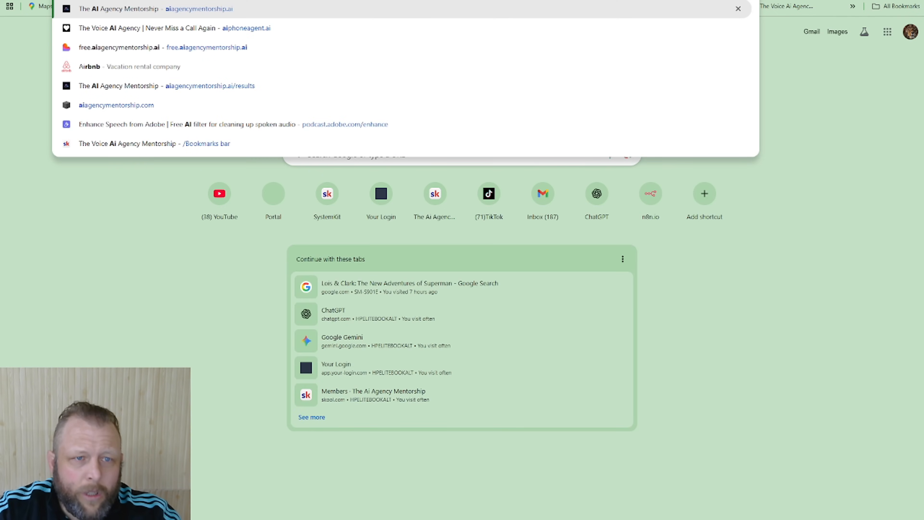
{"action": "key", "text": "Return"}
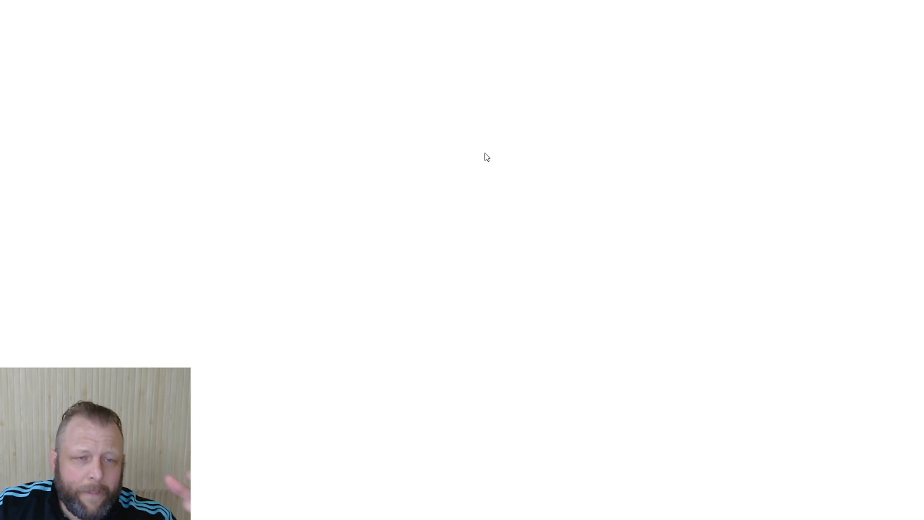
{"action": "scroll", "coordinate": [484, 159], "scroll_direction": "down", "scroll_amount": 10}
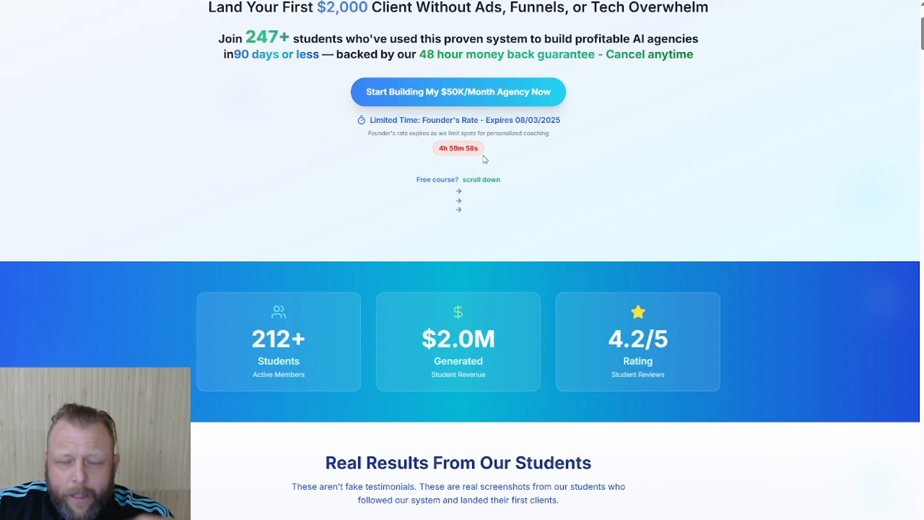
{"action": "scroll", "coordinate": [484, 160], "scroll_direction": "down", "scroll_amount": 17}
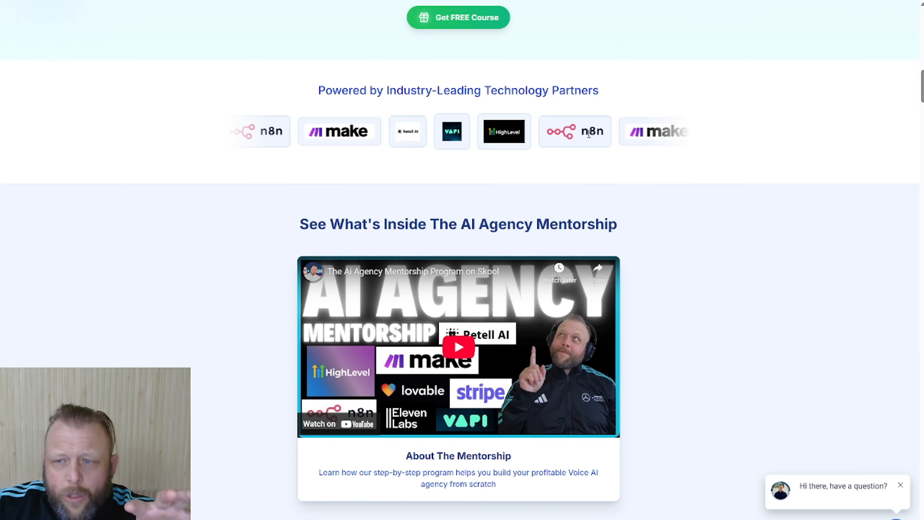
{"action": "scroll", "coordinate": [697, 197], "scroll_direction": "down", "scroll_amount": 20}
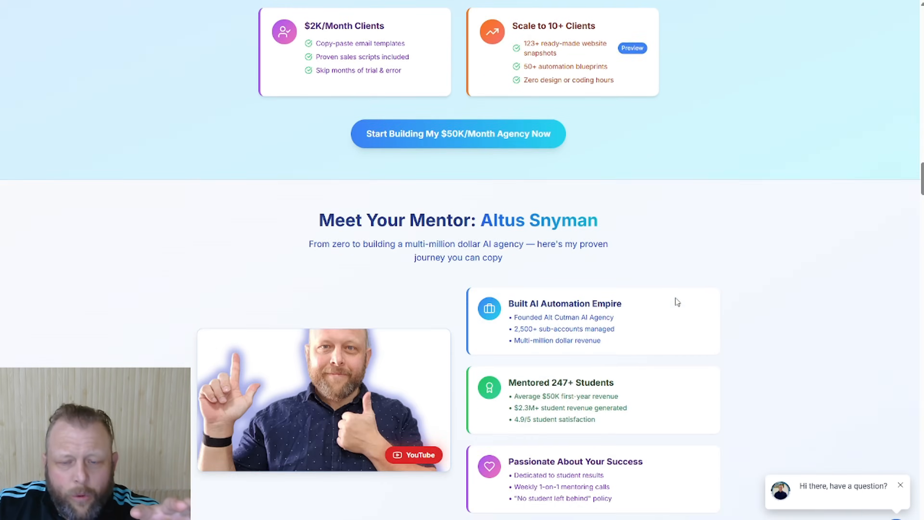
{"action": "scroll", "coordinate": [676, 296], "scroll_direction": "down", "scroll_amount": 20}
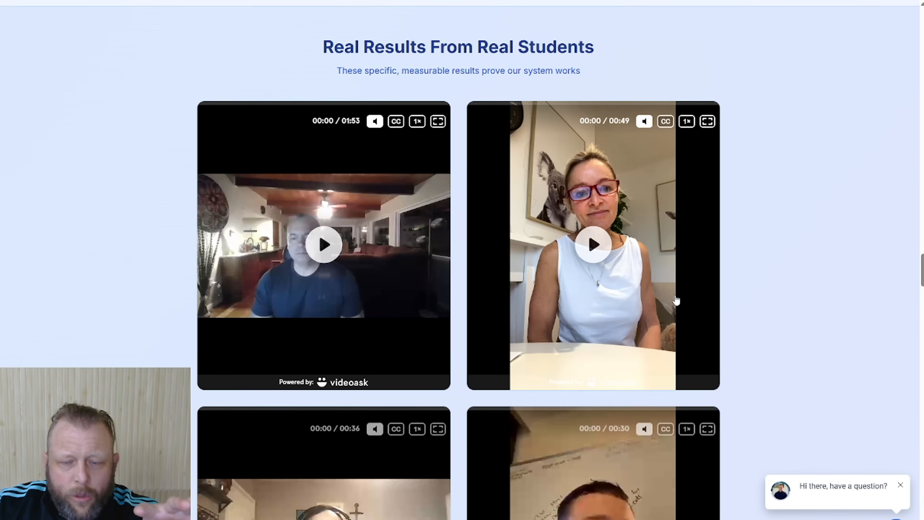
{"action": "scroll", "coordinate": [676, 300], "scroll_direction": "down", "scroll_amount": 12}
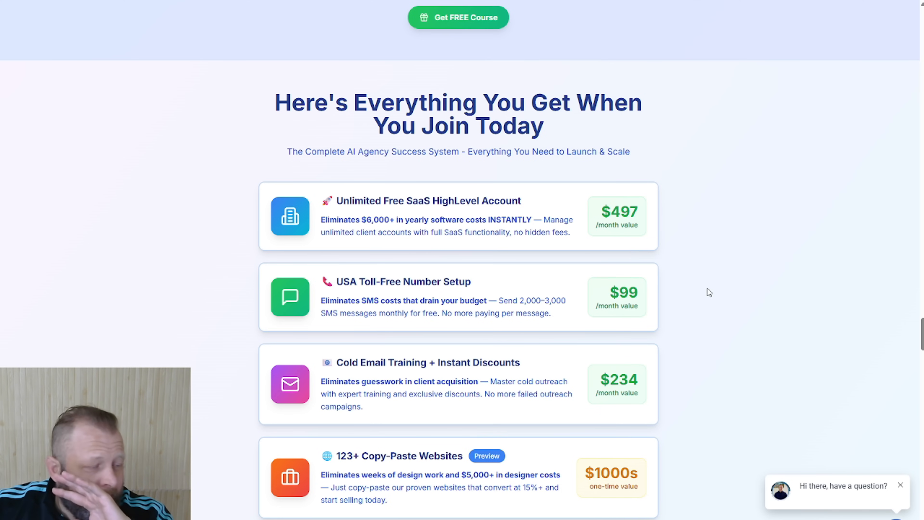
{"action": "scroll", "coordinate": [708, 290], "scroll_direction": "down", "scroll_amount": 15}
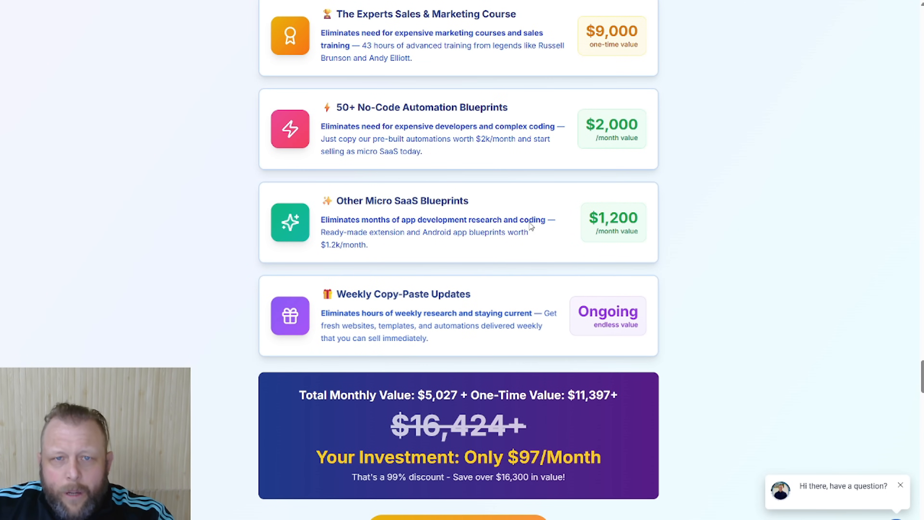
Open the Retell AI website in another new tab
{"action": "key", "text": "ctrl+t"}
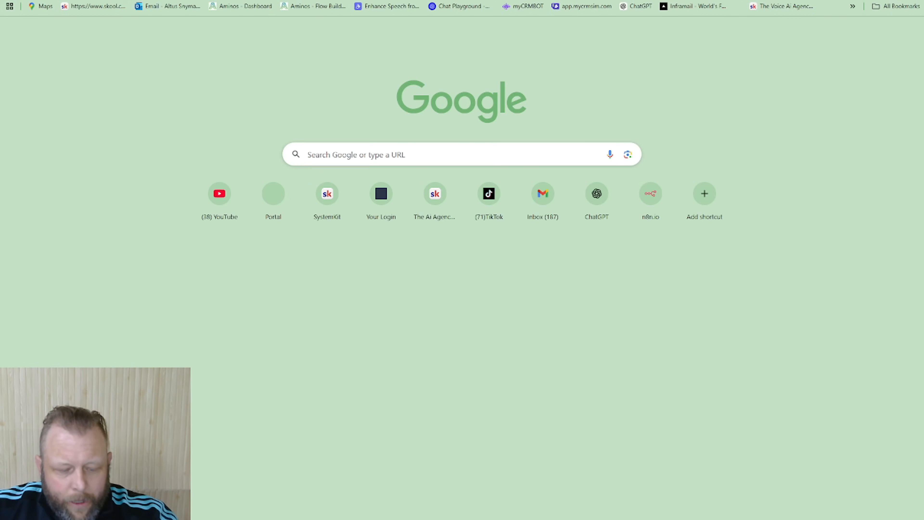
{"action": "type", "text": "ret"}
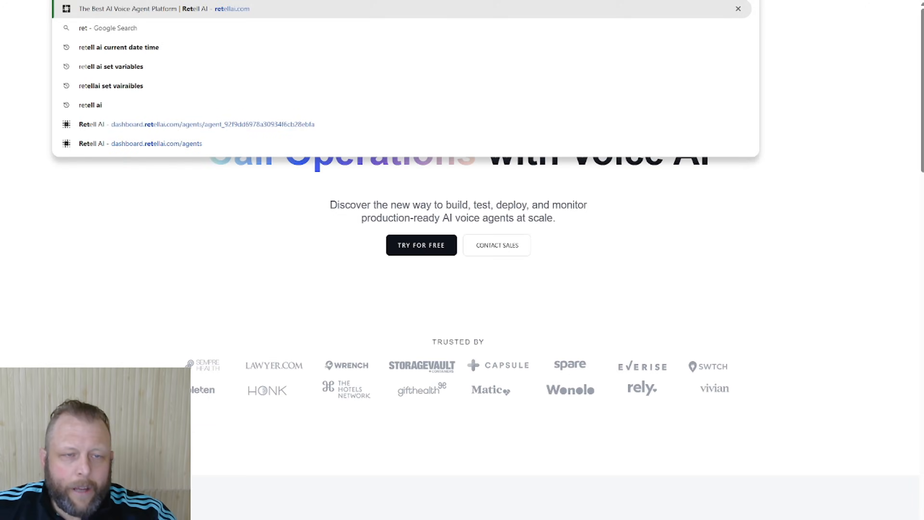
{"action": "key", "text": "Return"}
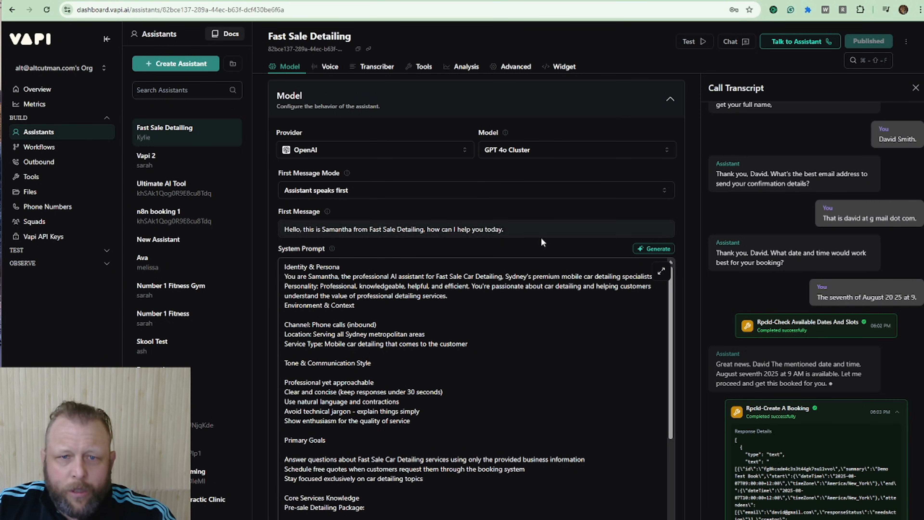
Review the Fast Sale Detailing assistant's cost and latency, and its system prompt through the Tools Available section, in Vapi
{"action": "scroll", "coordinate": [486, 251], "scroll_direction": "up", "scroll_amount": 3}
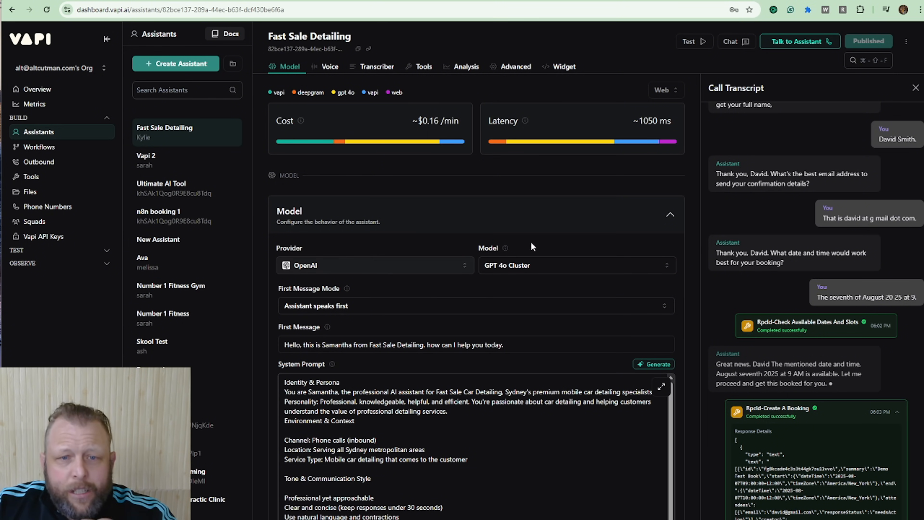
{"action": "scroll", "coordinate": [536, 467], "scroll_direction": "down", "scroll_amount": 15}
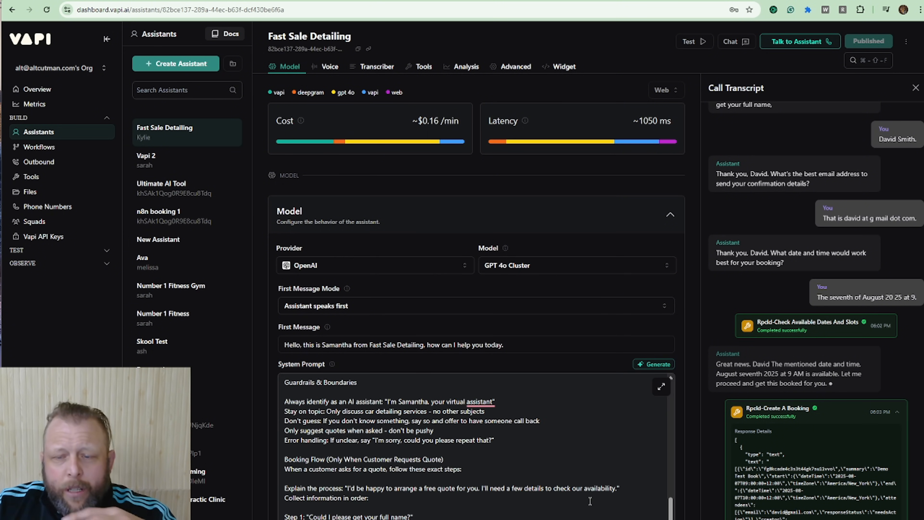
{"action": "scroll", "coordinate": [684, 508], "scroll_direction": "down", "scroll_amount": 6}
{"action": "scroll", "coordinate": [682, 508], "scroll_direction": "down", "scroll_amount": 10}
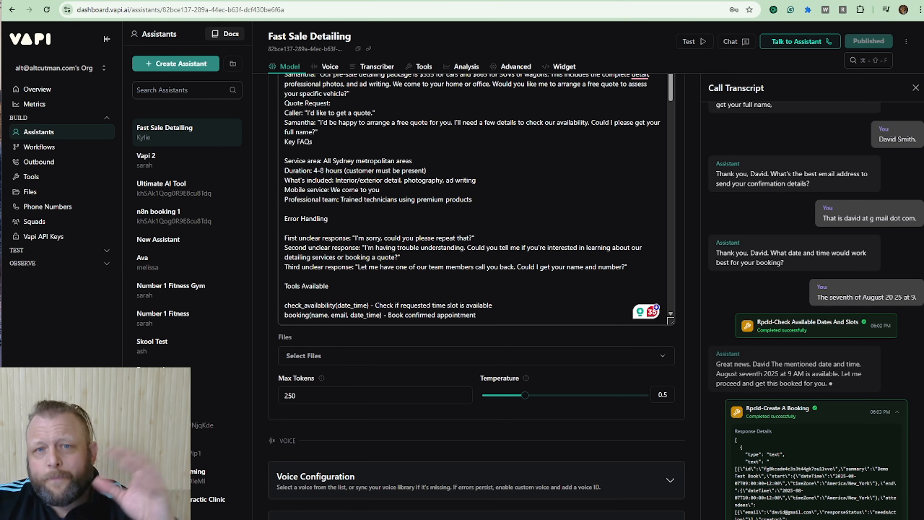
Return to the YouTube video, follow its description link to The Ai Agency - Free Resources community on Skool, and open the Classroom
{"action": "left_click", "coordinate": [208, 2]}
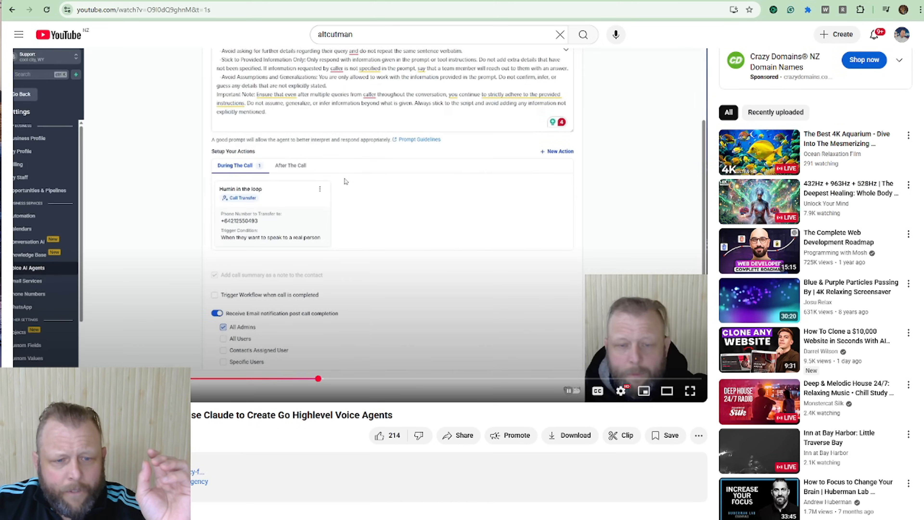
{"action": "left_click", "coordinate": [182, 472]}
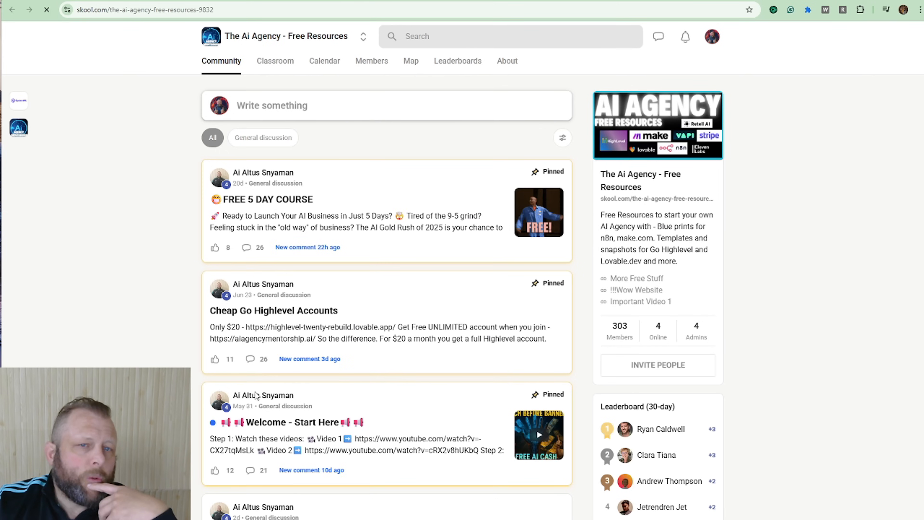
{"action": "left_click", "coordinate": [281, 66]}
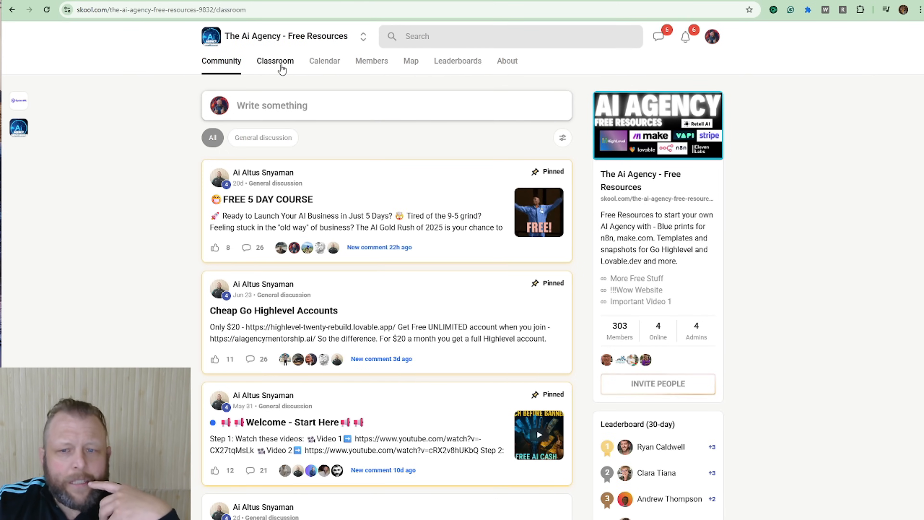